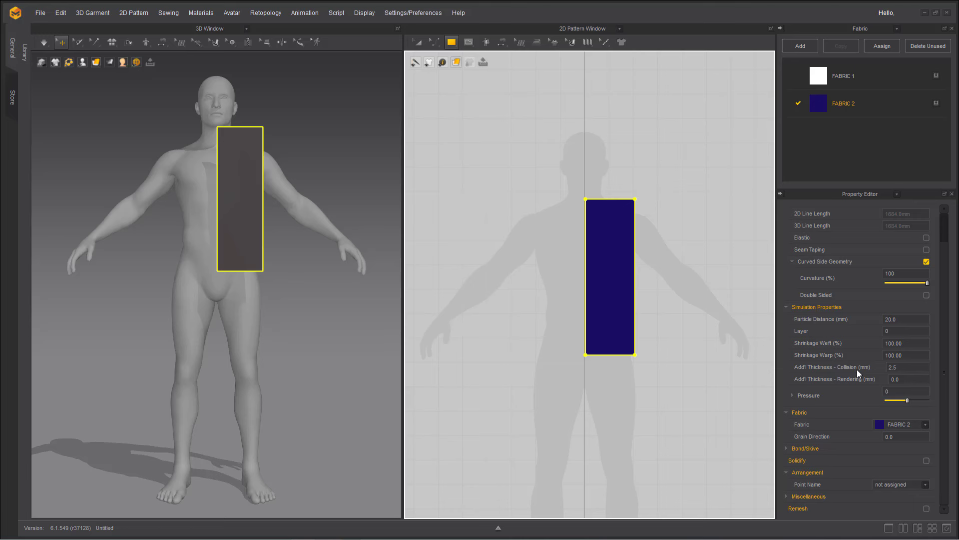
Add a point on the rectangle's outer vertical edge at armpit height, roughly one third down from its top corner
click(435, 42)
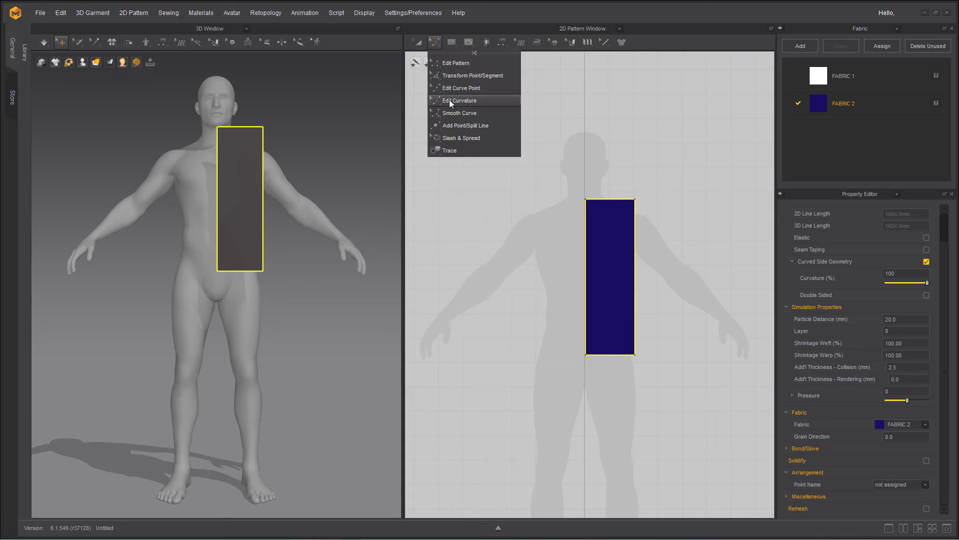
click(451, 126)
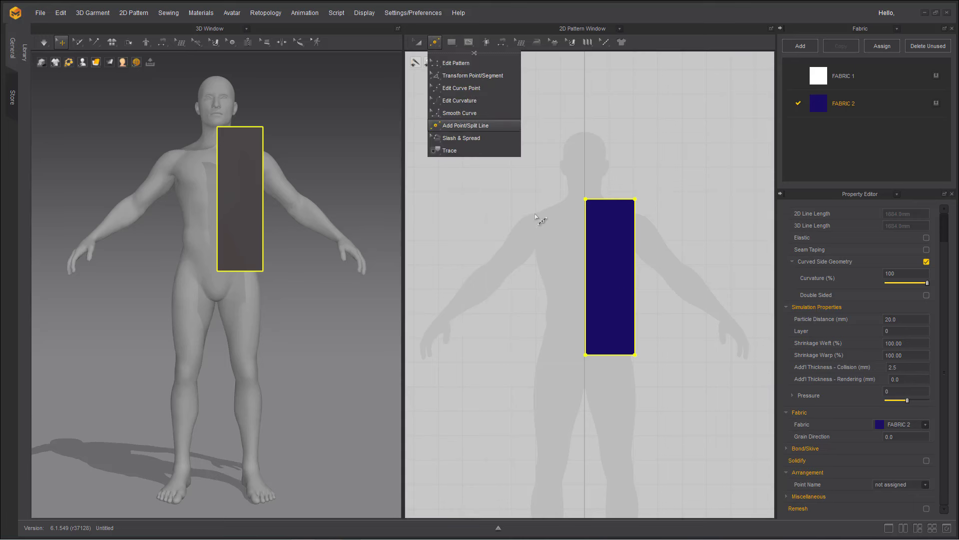
click(635, 256)
Move the rectangle's upper outer corner inward until the top edge is about 133 mm long, and nudge the lower outer corner slightly inward
click(435, 42)
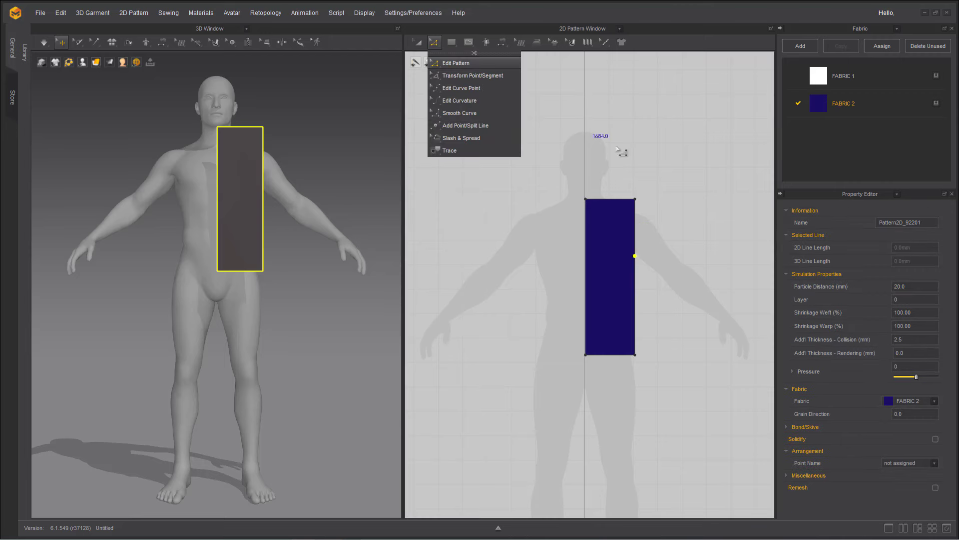
click(635, 199)
key(Left)
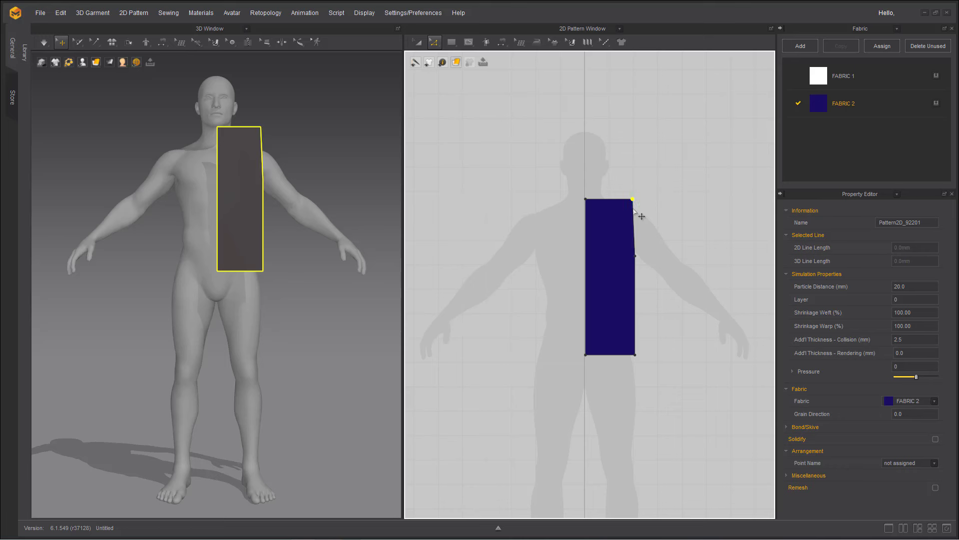
key(Left)
key(Left)
key(Left)
key(Left)
key(Left)
key(Left)
key(Left)
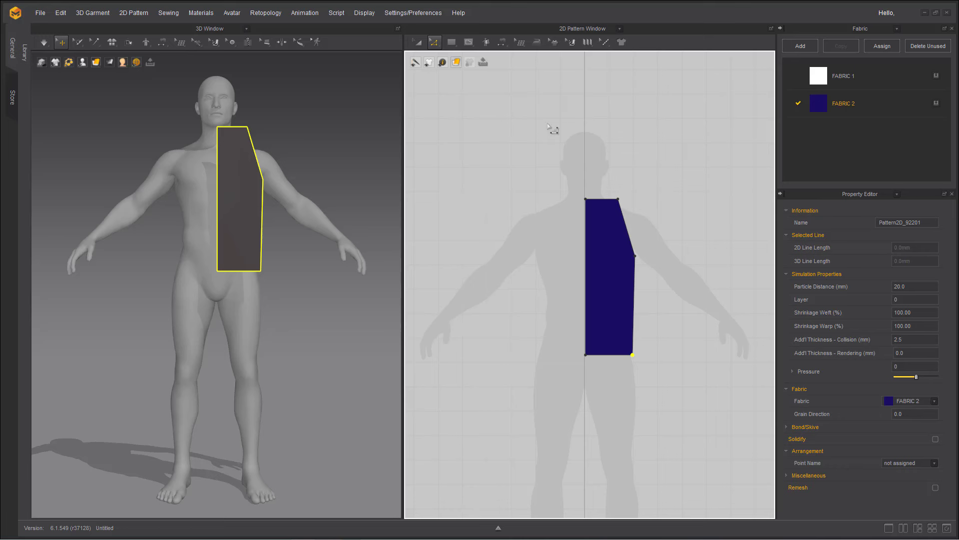
Split the pattern's top edge uniformly into 2 segments
click(432, 44)
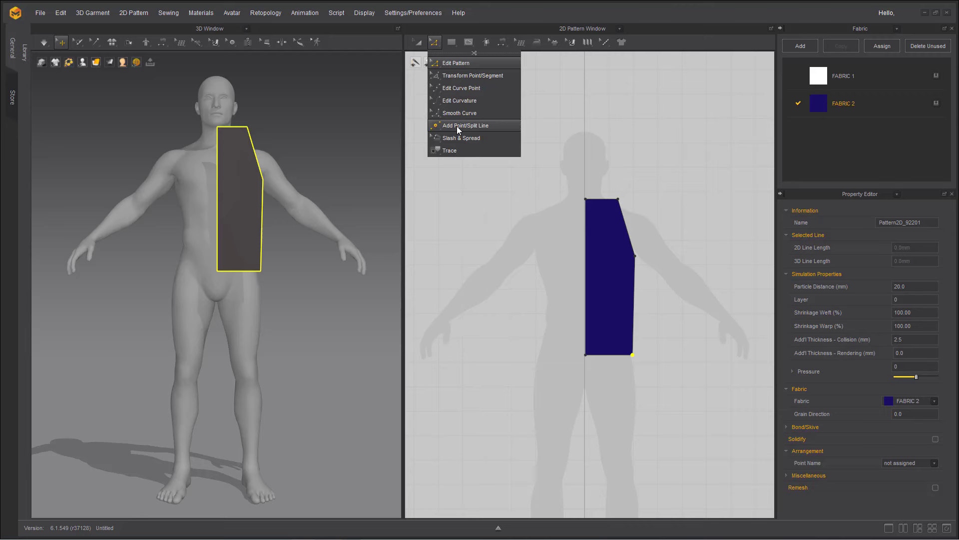
click(457, 126)
right_click(597, 200)
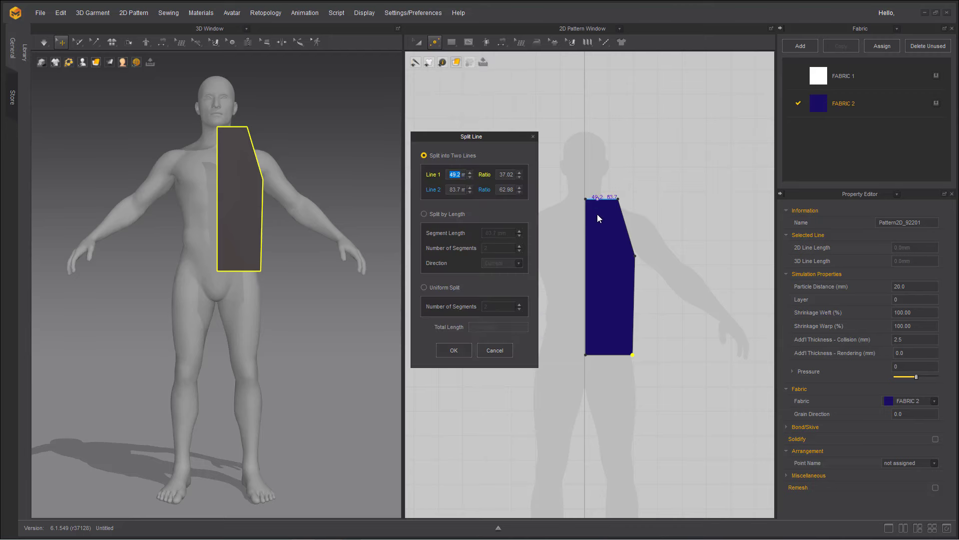
click(446, 287)
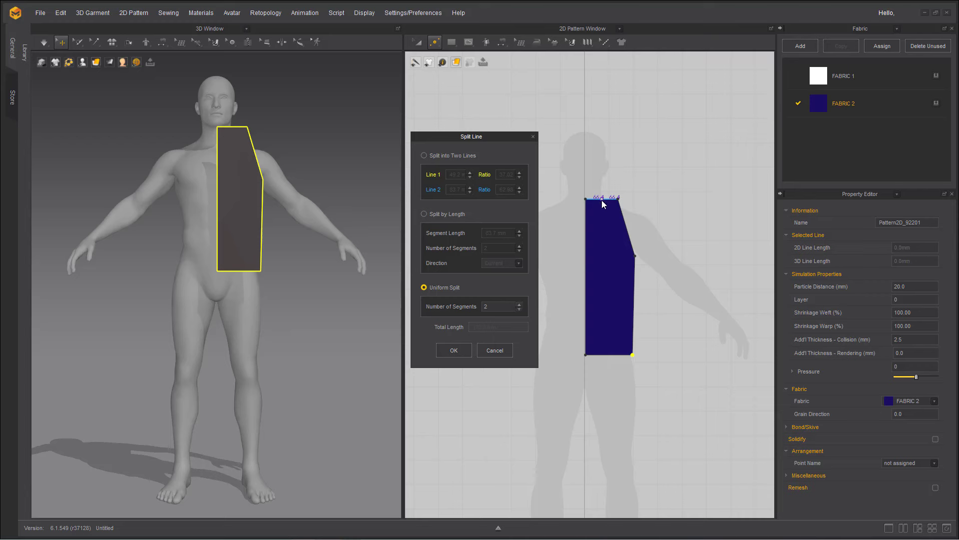
click(448, 351)
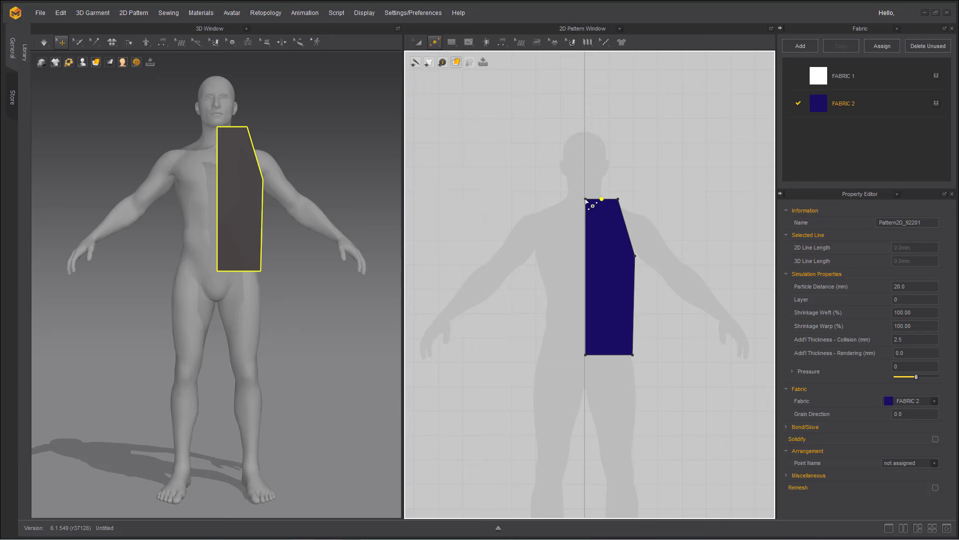
Move the upper inner corner down along the centre line to chest height to form a slanted V-neckline edge
click(435, 42)
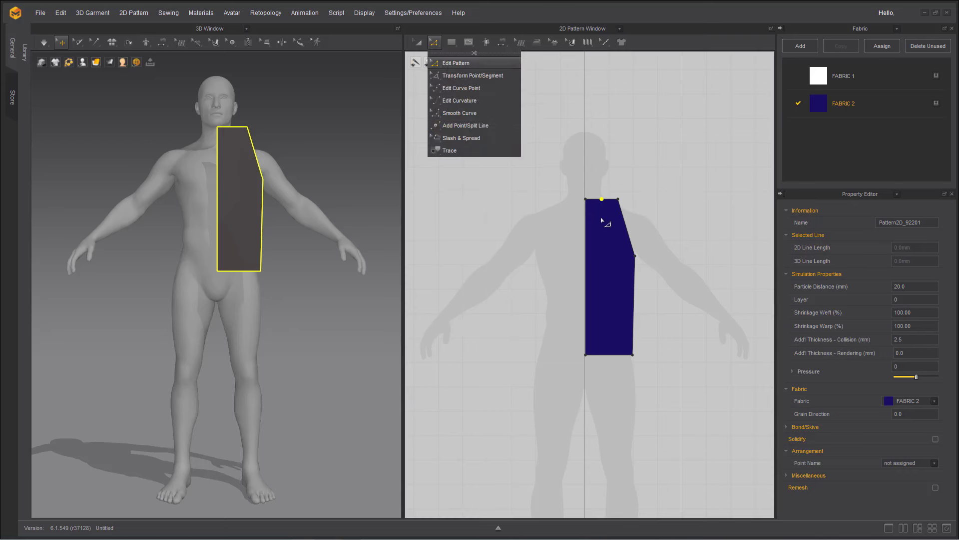
click(450, 62)
drag(586, 200, 585, 246)
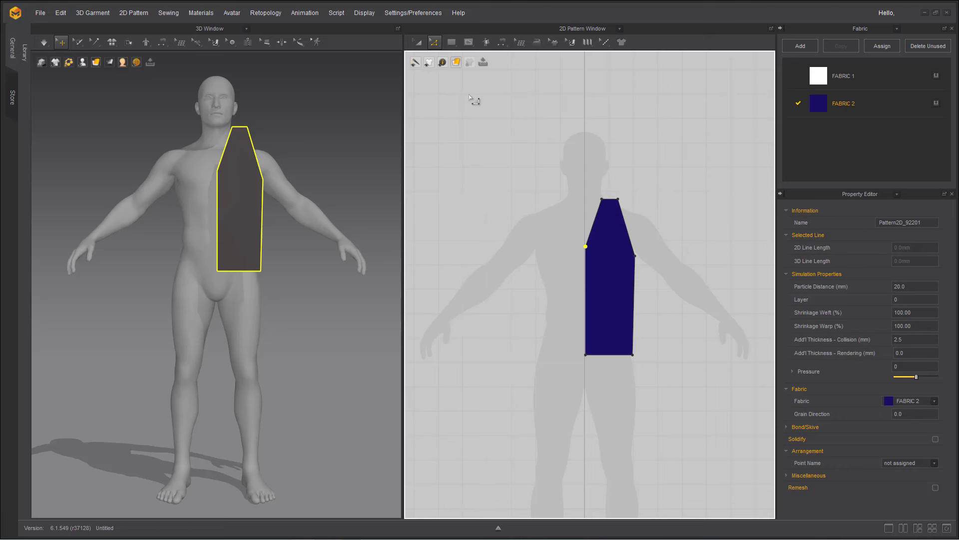
Curve the slanted shoulder-to-armpit edge inward with Edit Curvature to form an armhole about 257 mm long
click(437, 45)
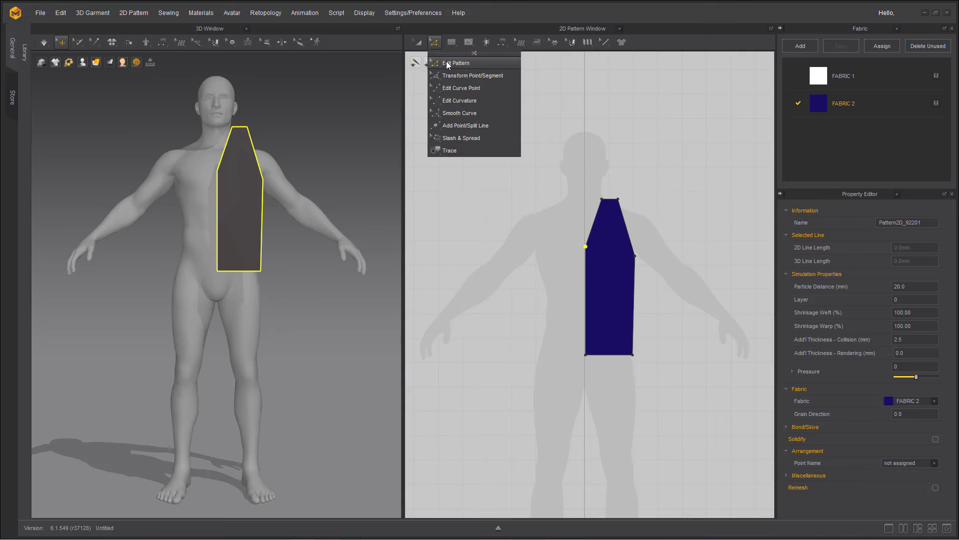
click(454, 102)
mouse_move(630, 244)
mouse_down()
mouse_move(625, 235)
mouse_move(622, 247)
mouse_up()
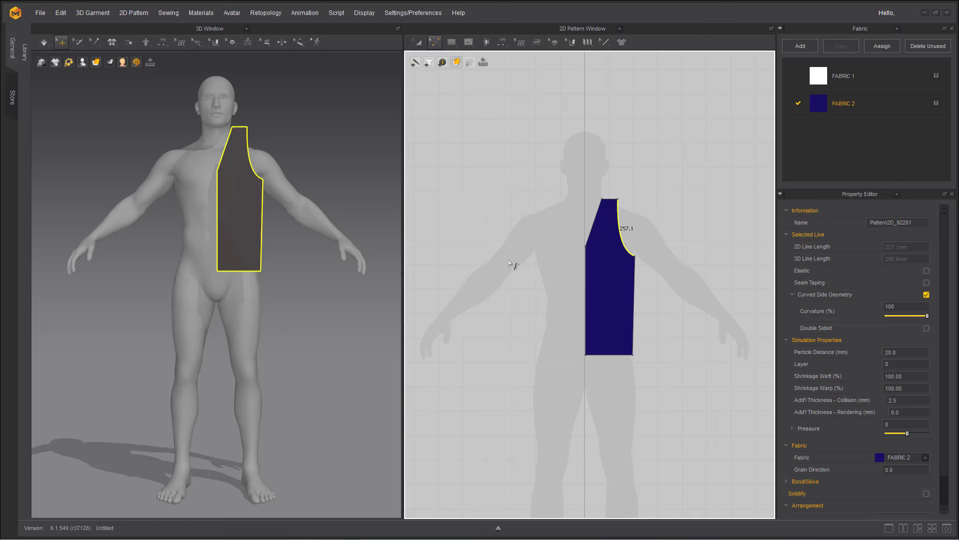
Select the outer shoulder, armpit and lower side points and shift them outward about 40 mm to widen the half pattern
drag(436, 43, 445, 64)
drag(611, 195, 670, 384)
key(Right)
key(Right)
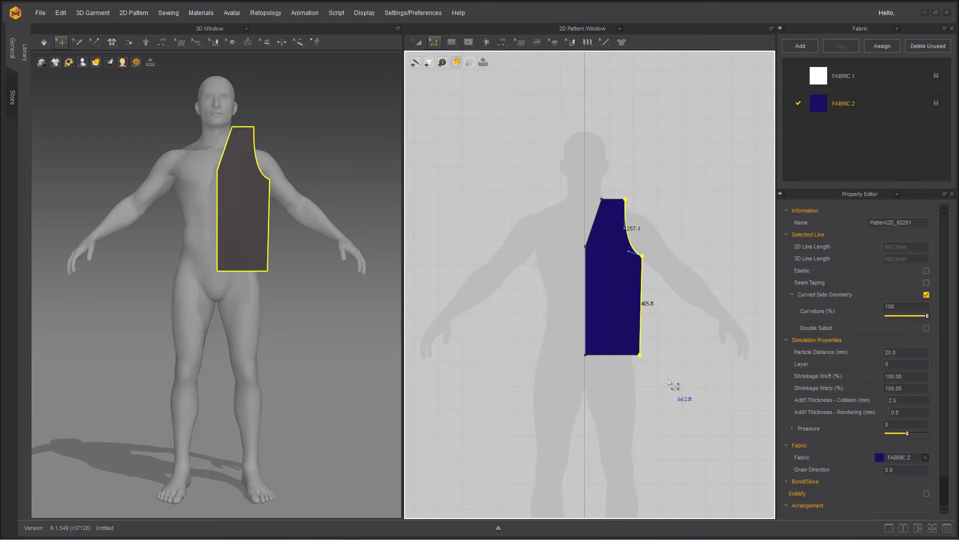
key(Right)
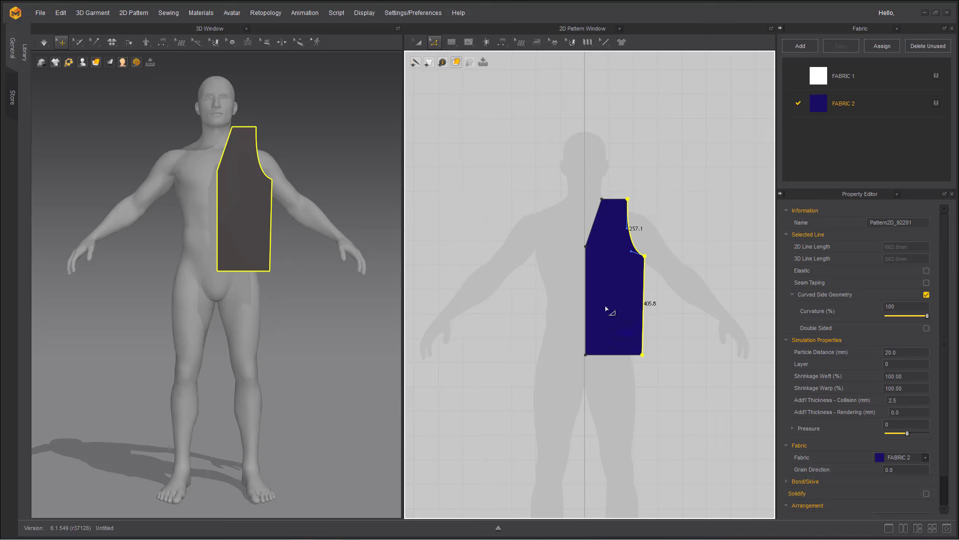
click(418, 42)
click(624, 311)
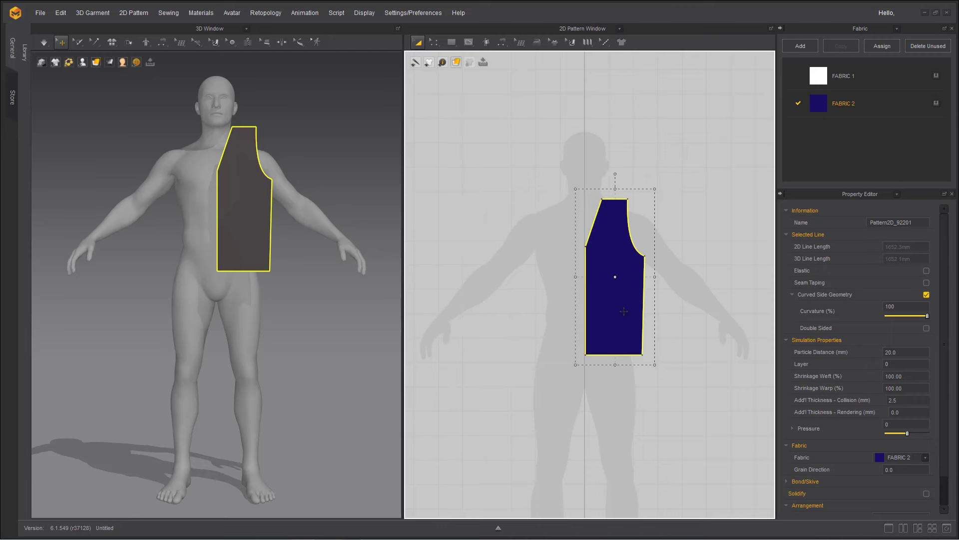
right_click(619, 314)
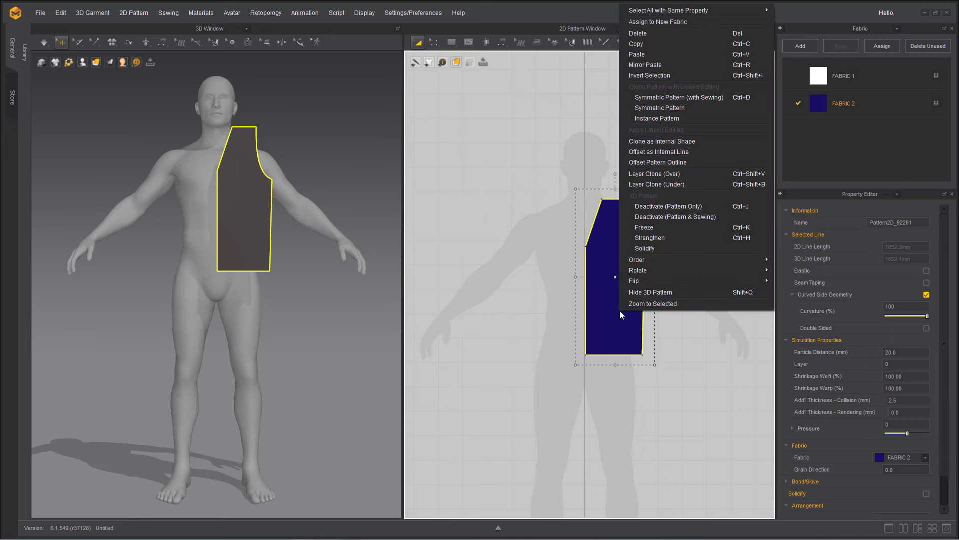
Unfold the half pattern across its vertical centre edge into a full front piece
click(434, 42)
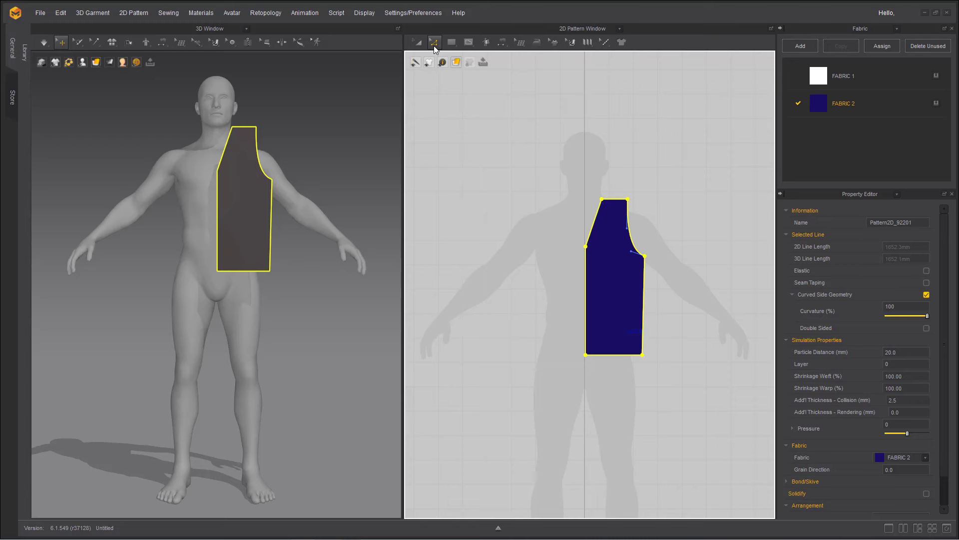
click(586, 279)
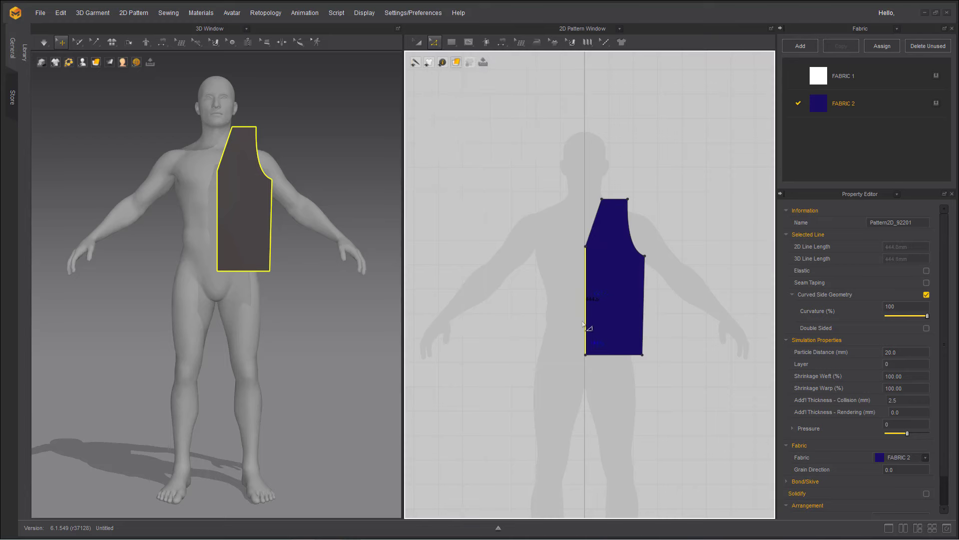
right_click(588, 303)
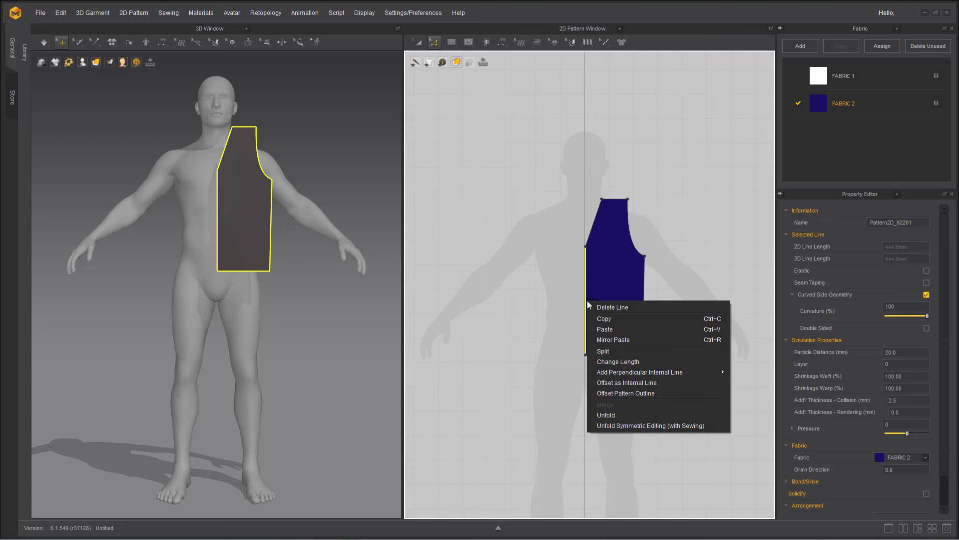
click(617, 414)
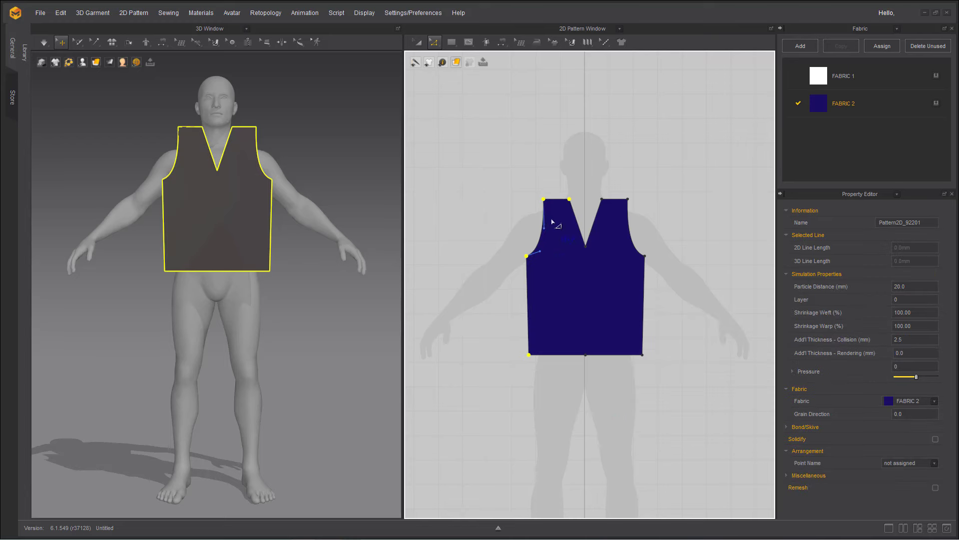
Move the whole front pattern slightly down over the avatar silhouette
click(418, 42)
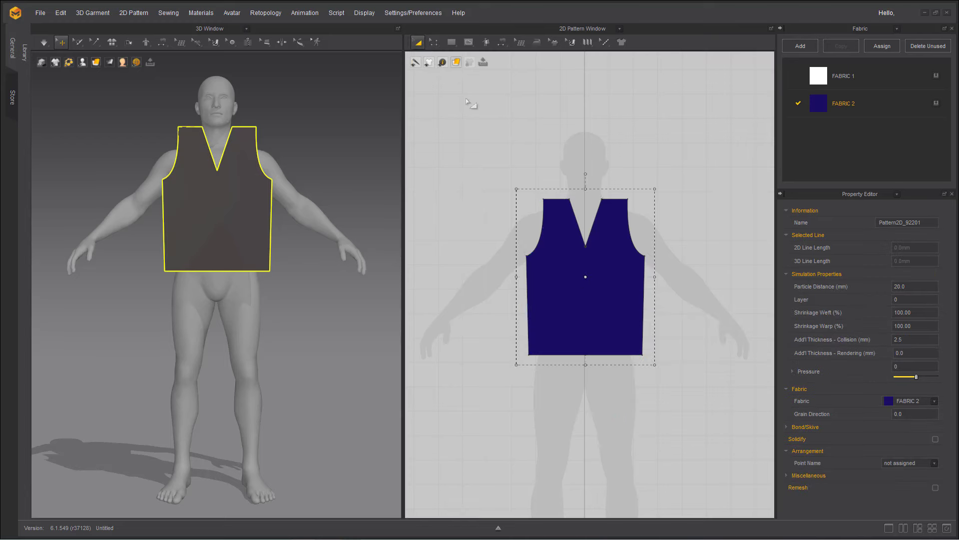
click(574, 307)
drag(574, 306, 574, 312)
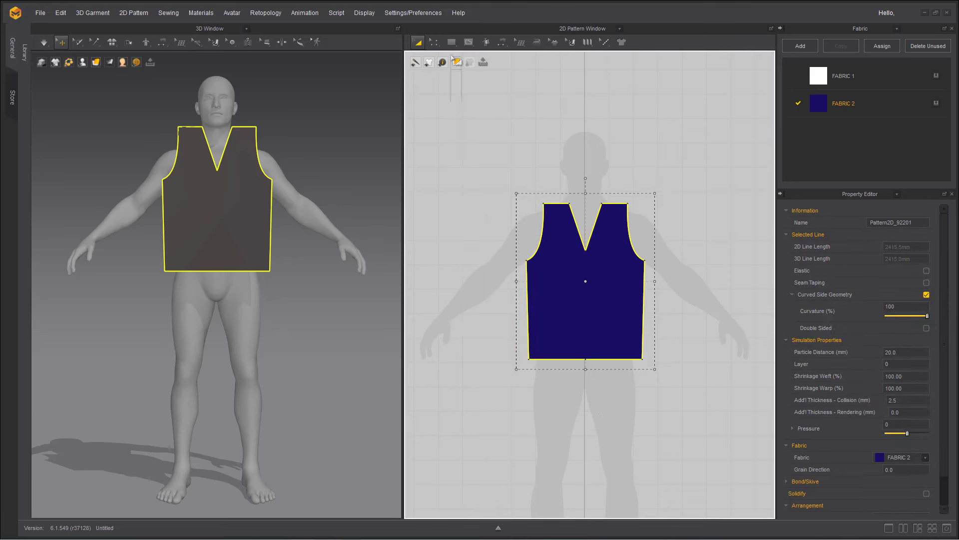
Select the front pattern's hem edge and lower it about 20 mm
click(433, 43)
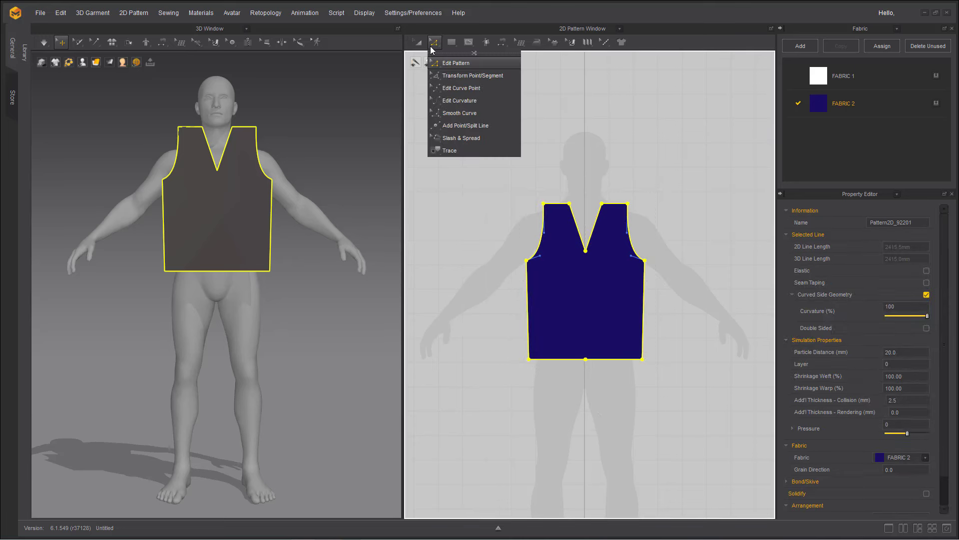
click(579, 362)
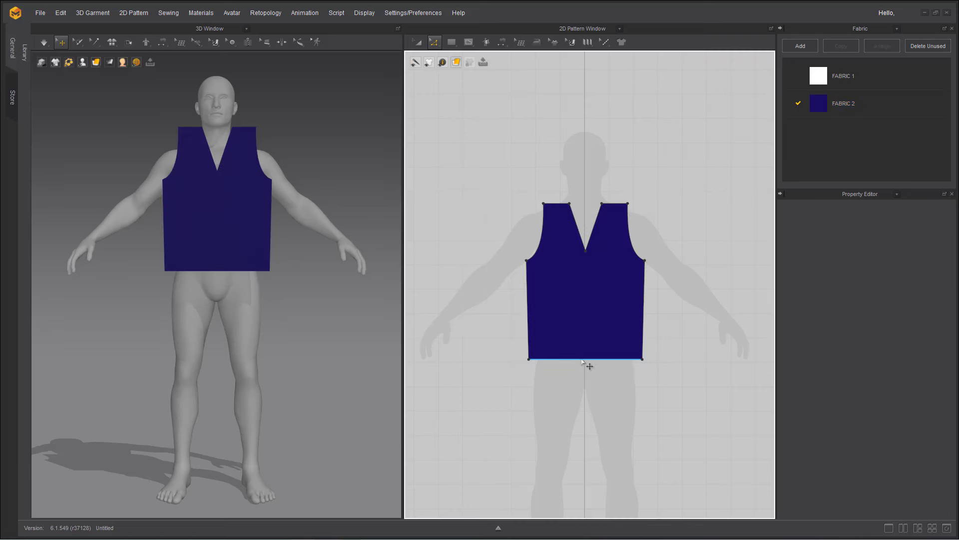
drag(582, 361, 587, 374)
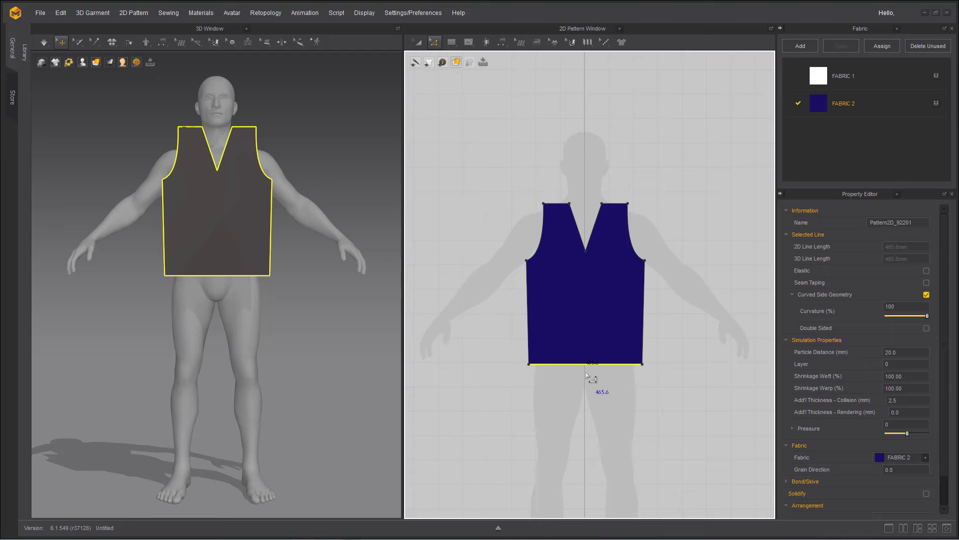
Bend both sides of the V-neckline slightly outward with Edit Curvature
click(434, 42)
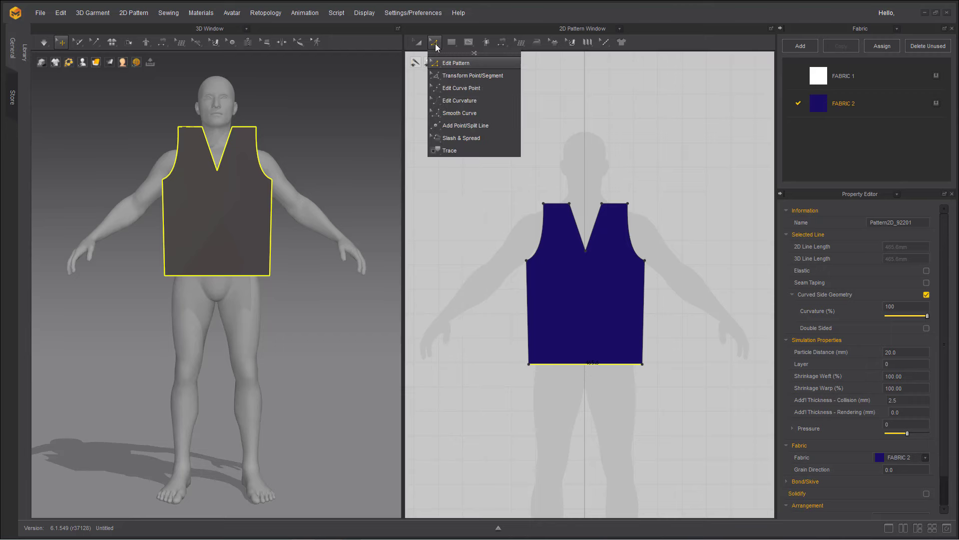
click(446, 101)
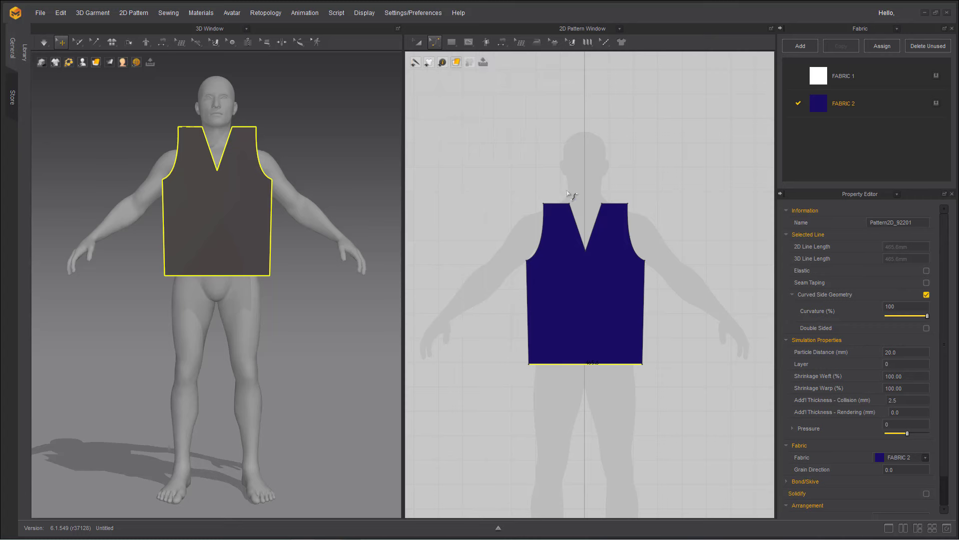
click(596, 228)
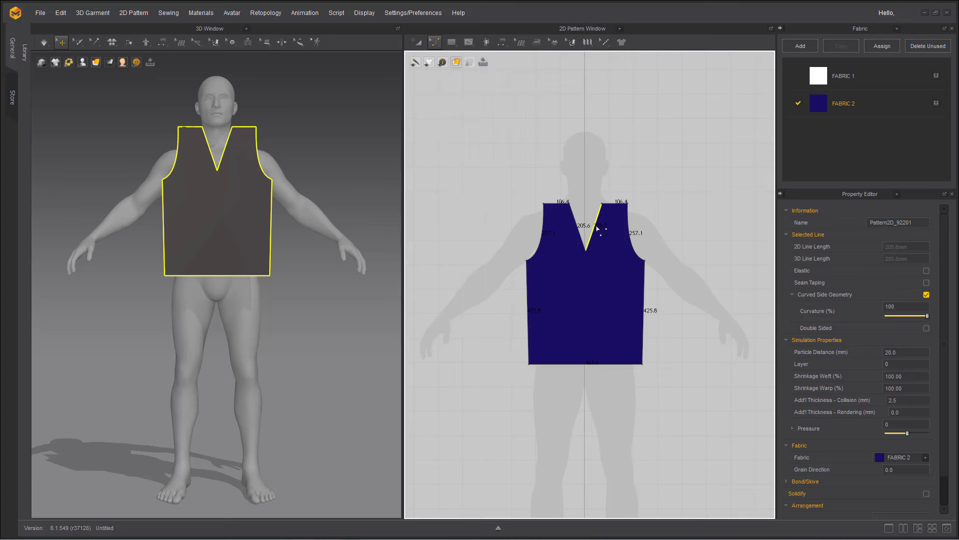
drag(597, 230, 597, 230)
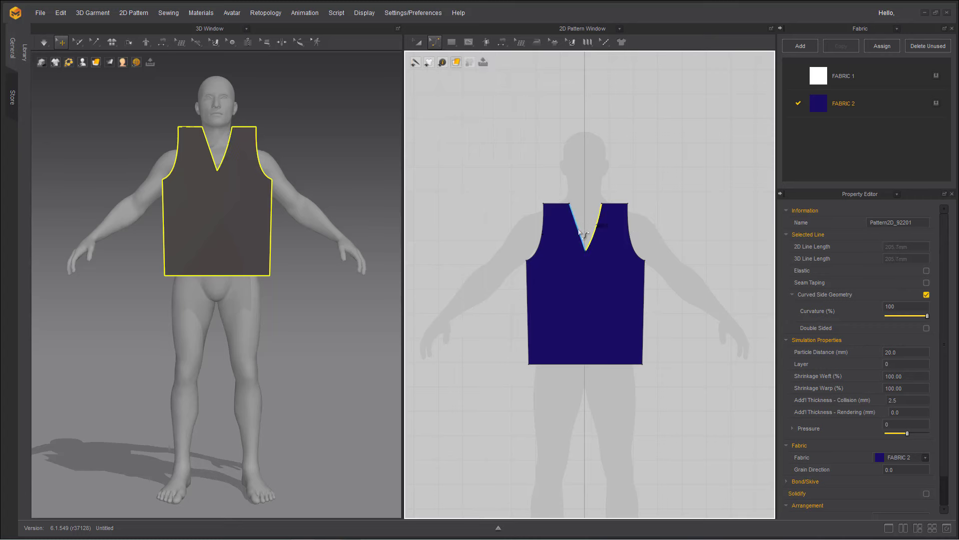
click(578, 229)
Copy the front pattern and paste the duplicate beside the original, level with it
click(419, 42)
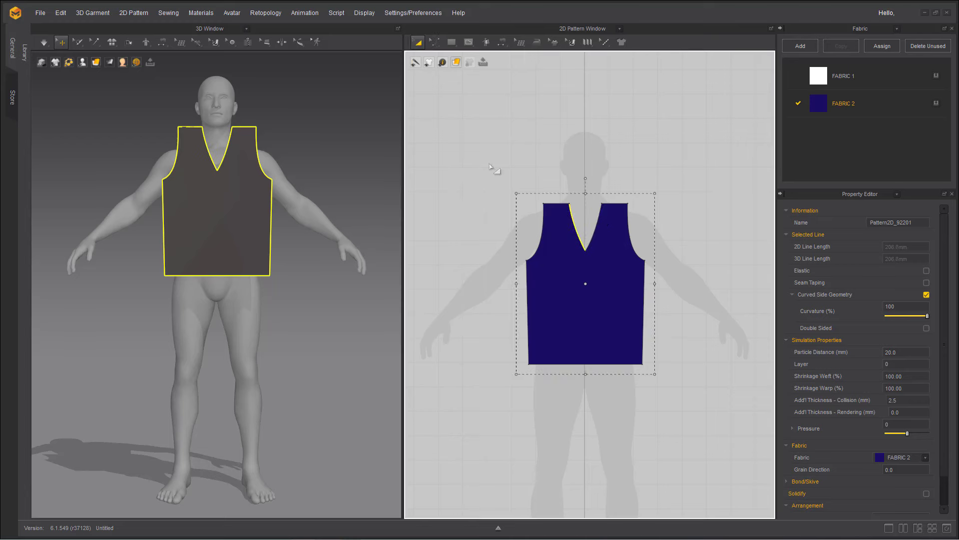
right_click(561, 271)
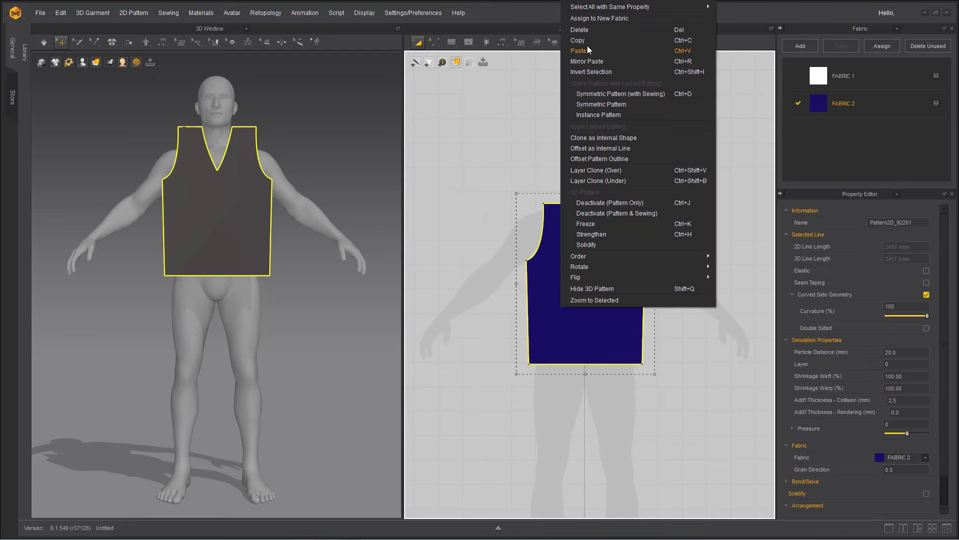
click(587, 46)
right_click(577, 288)
click(587, 57)
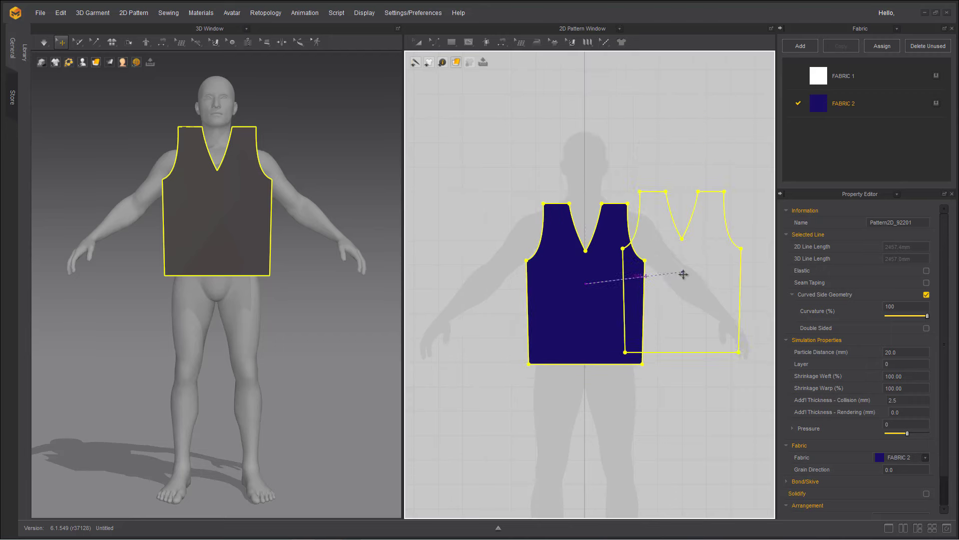
click(725, 283)
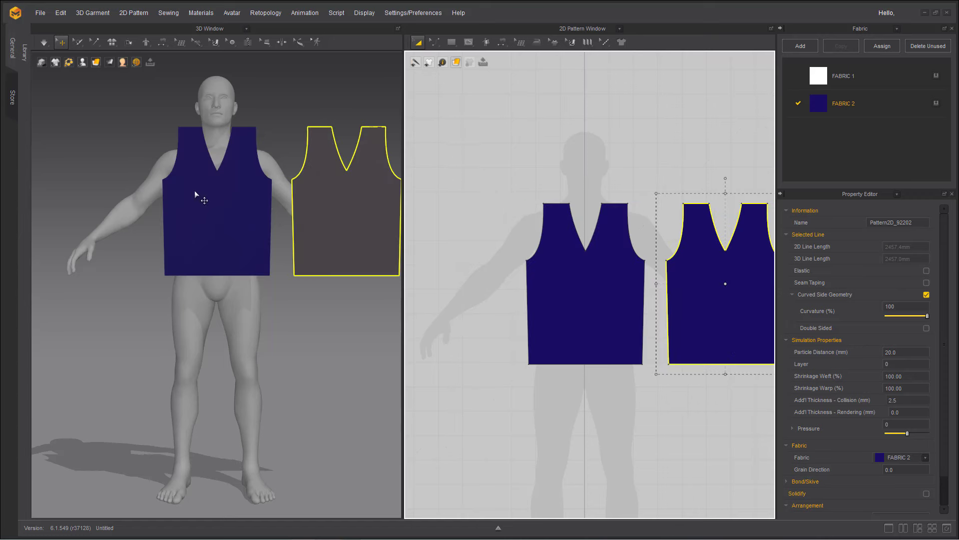
right_drag(235, 305, 252, 381)
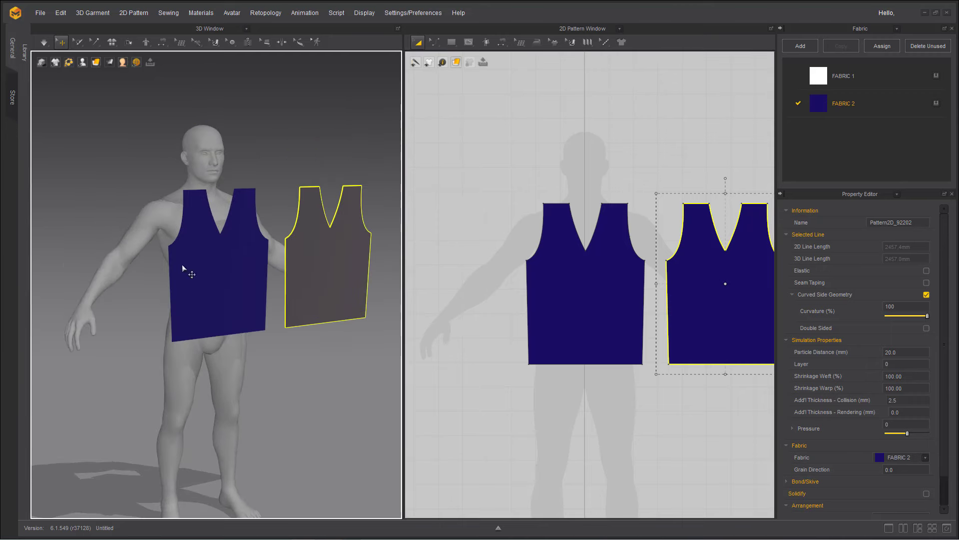
Show the avatar's arrangement points and place the front pattern on a point at the front of the torso
right_drag(139, 381, 185, 336)
click(82, 62)
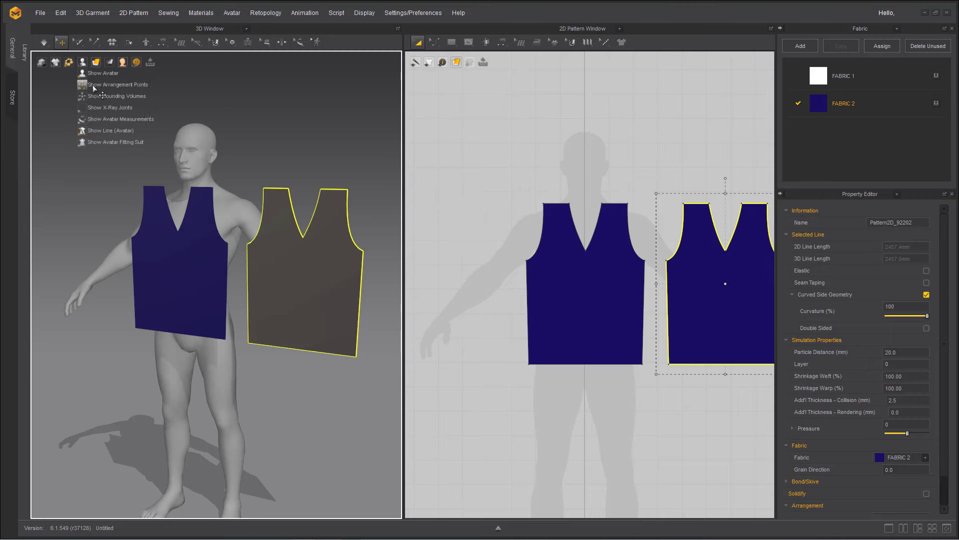
click(94, 89)
right_drag(210, 305, 172, 300)
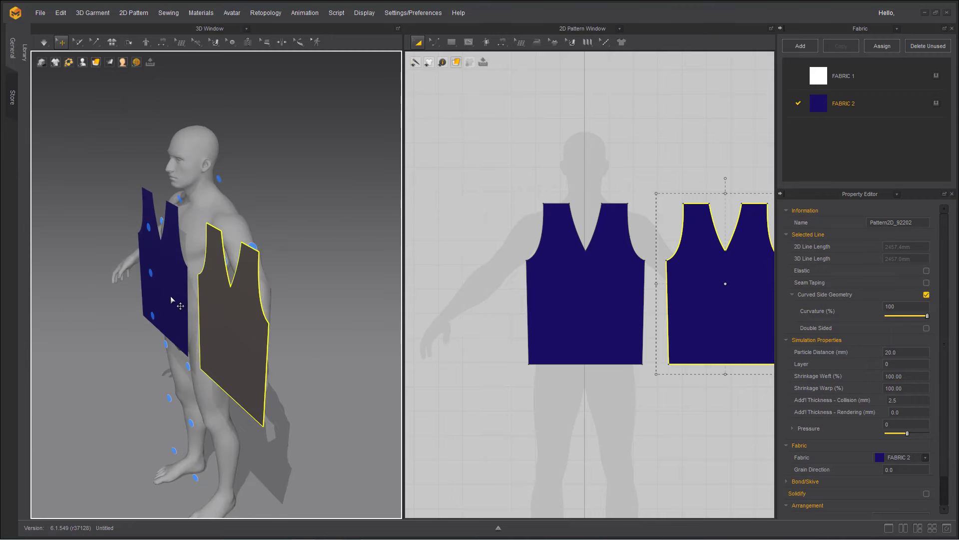
click(171, 300)
drag(142, 320, 73, 330)
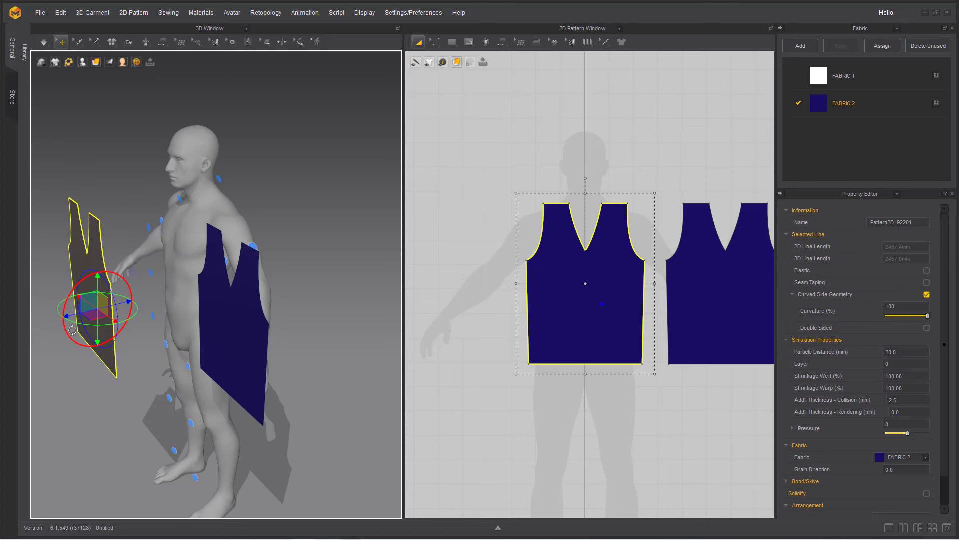
click(151, 271)
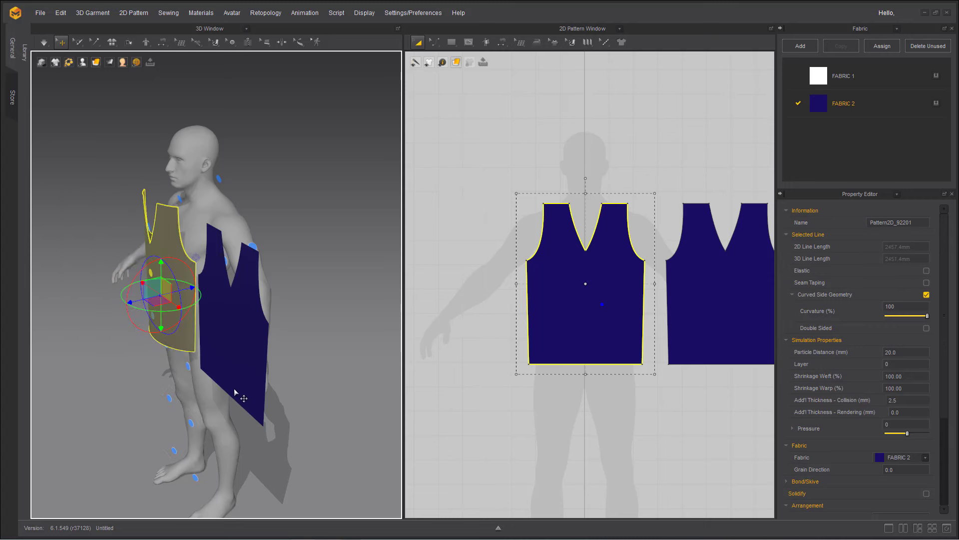
Place the duplicate pattern on a torso arrangement point behind the avatar and move it slightly closer to the back
right_drag(310, 383, 209, 382)
click(77, 278)
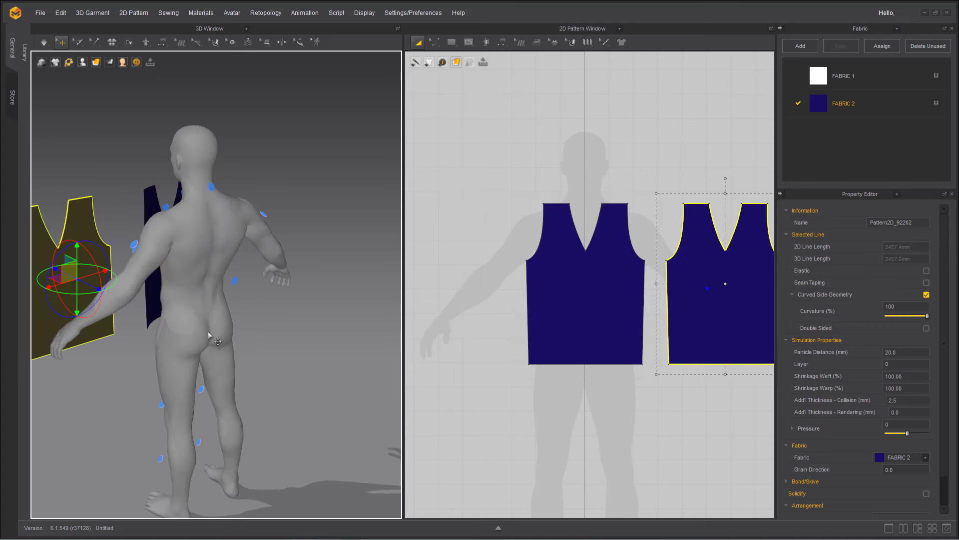
click(235, 282)
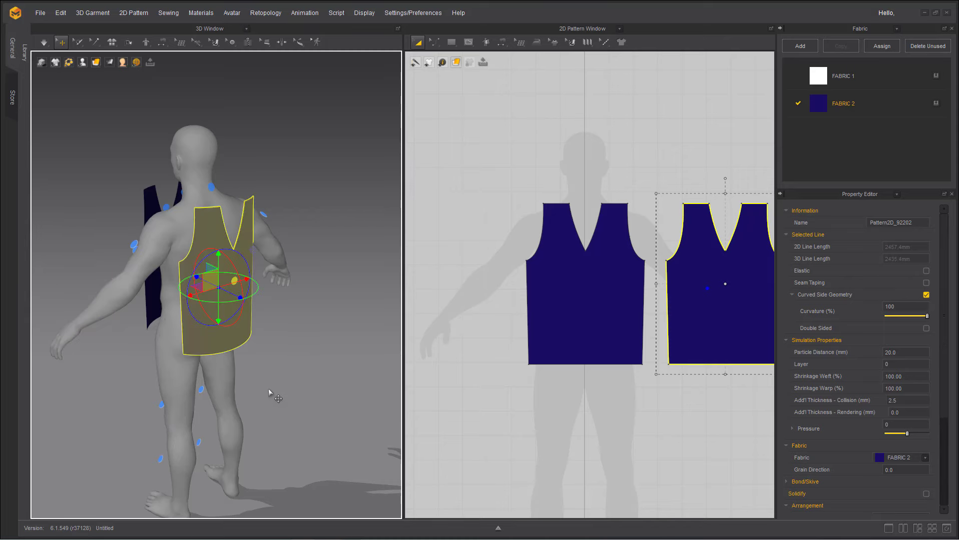
right_drag(268, 389, 370, 385)
drag(290, 267, 279, 267)
right_drag(283, 389, 343, 384)
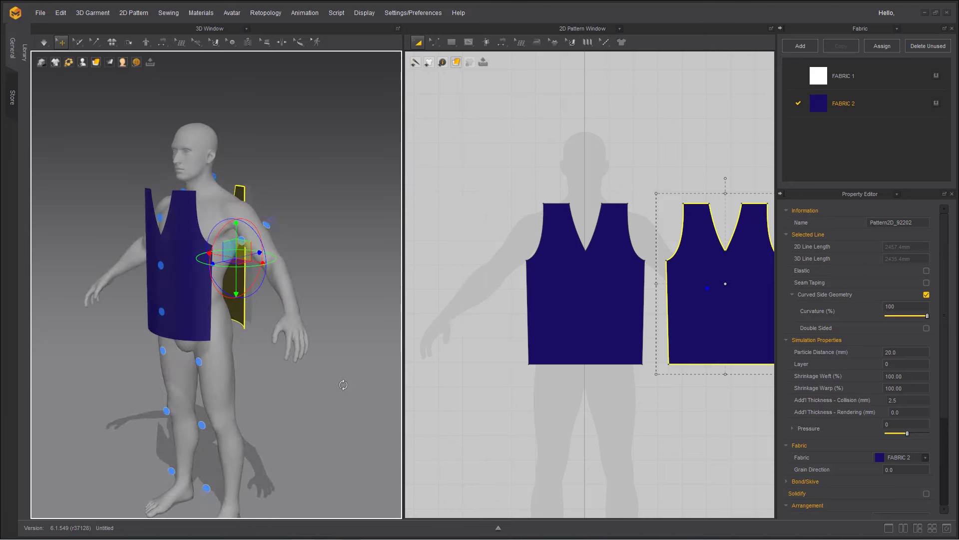
right_drag(323, 382, 244, 385)
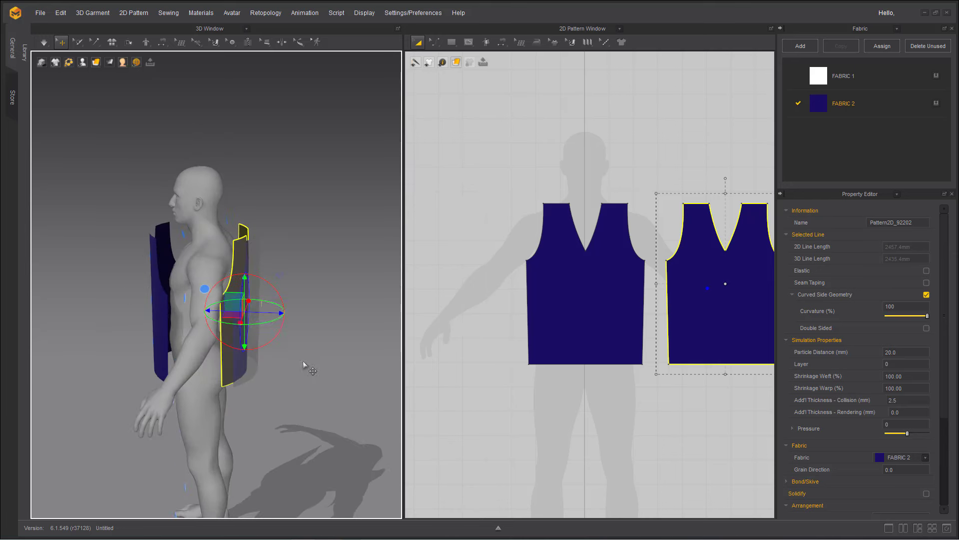
right_drag(302, 362, 350, 361)
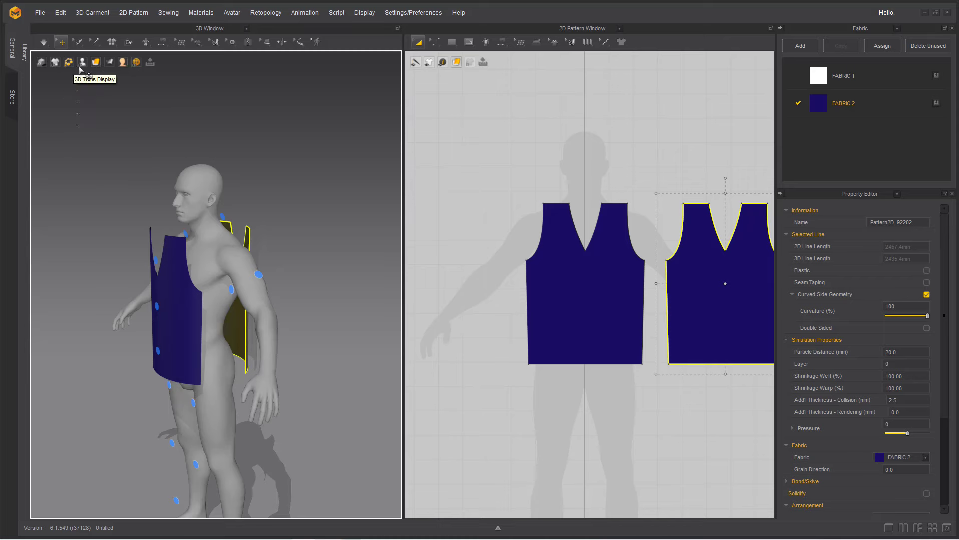
right_drag(206, 312, 213, 281)
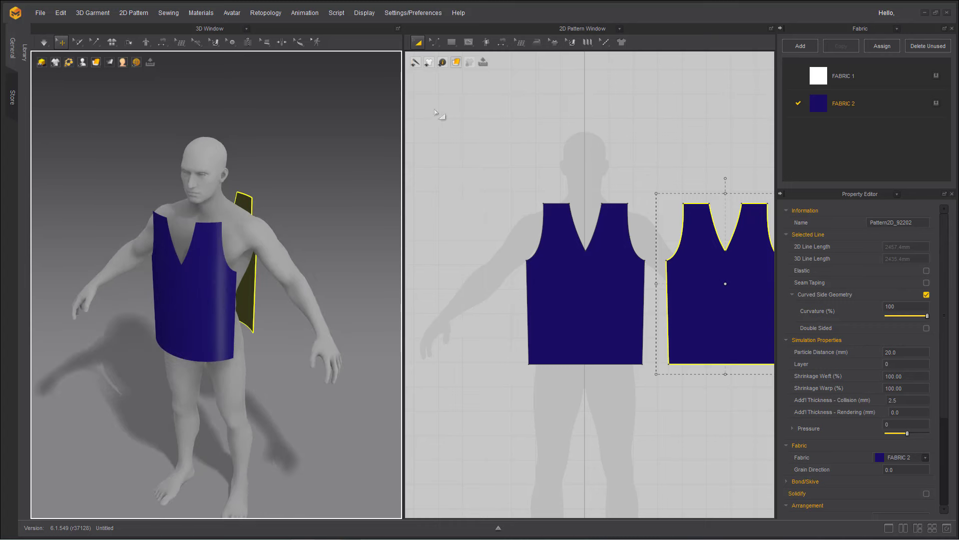
Join both shoulder edges of the front pattern to the matching back shoulder edges with Segment Sewing
click(163, 42)
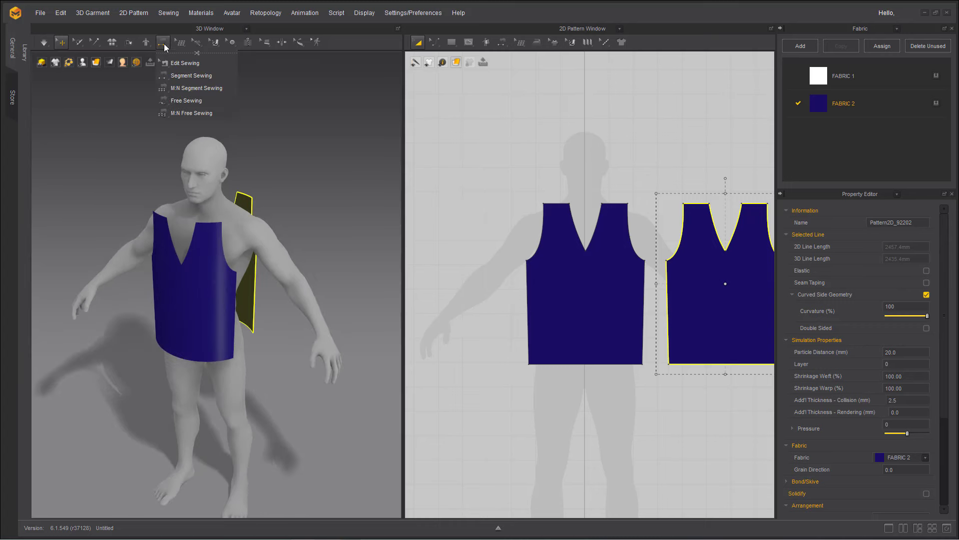
click(187, 77)
scroll(150, 259, up, 5)
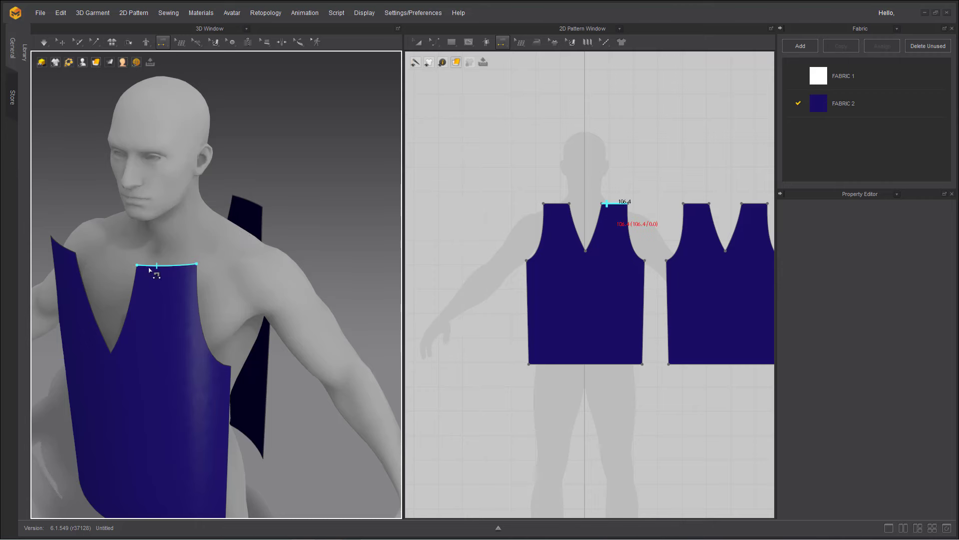
click(150, 267)
click(245, 202)
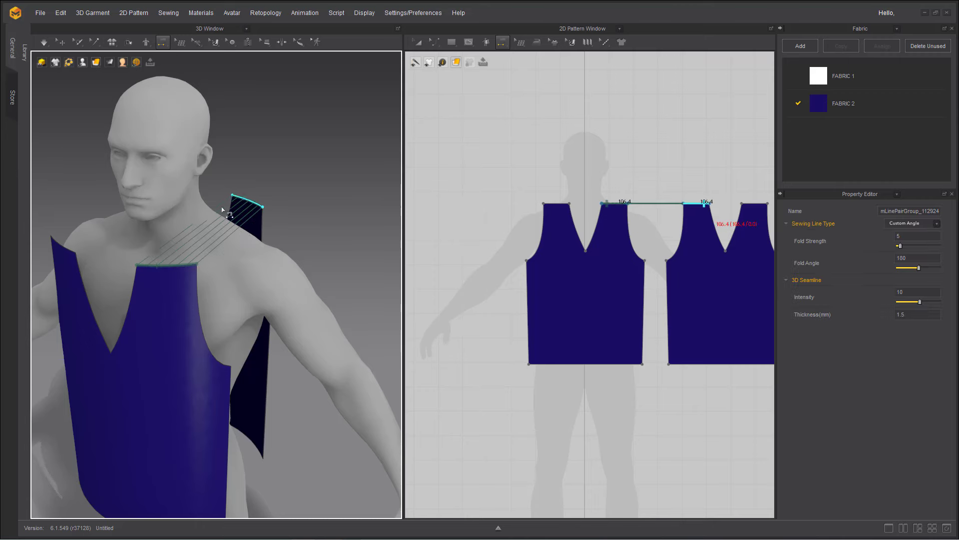
right_drag(223, 209, 130, 212)
click(208, 243)
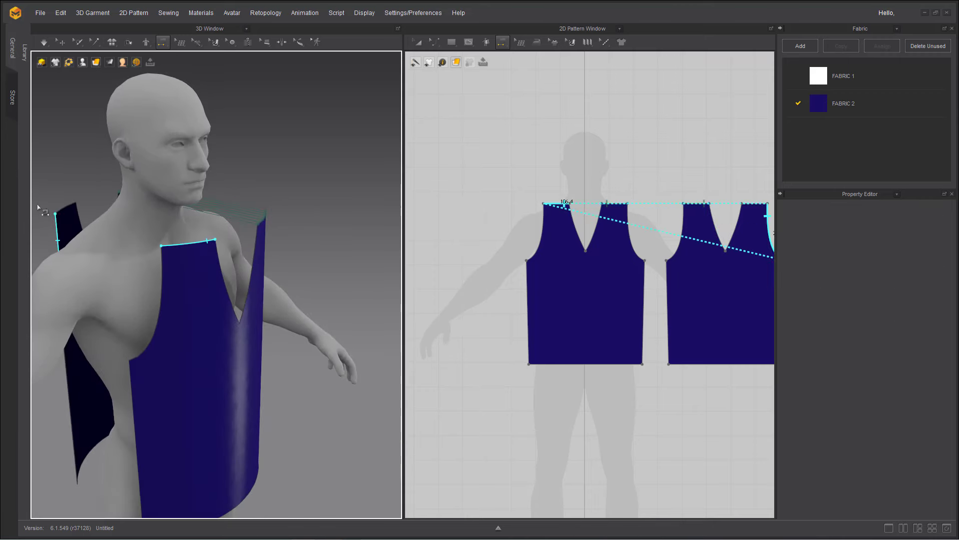
click(71, 207)
right_drag(105, 252, 184, 197)
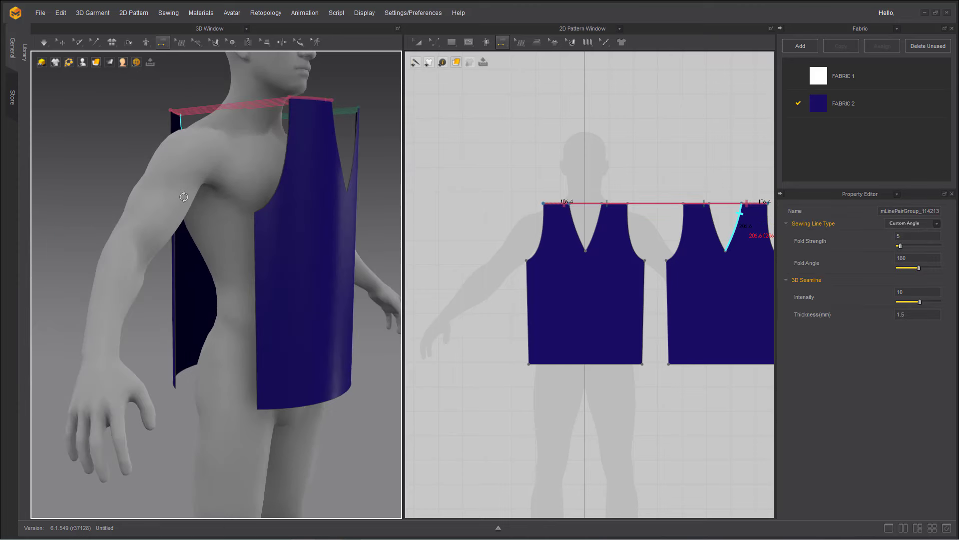
Sew the front and back patterns together along both side edges, from underarm to hem
click(257, 235)
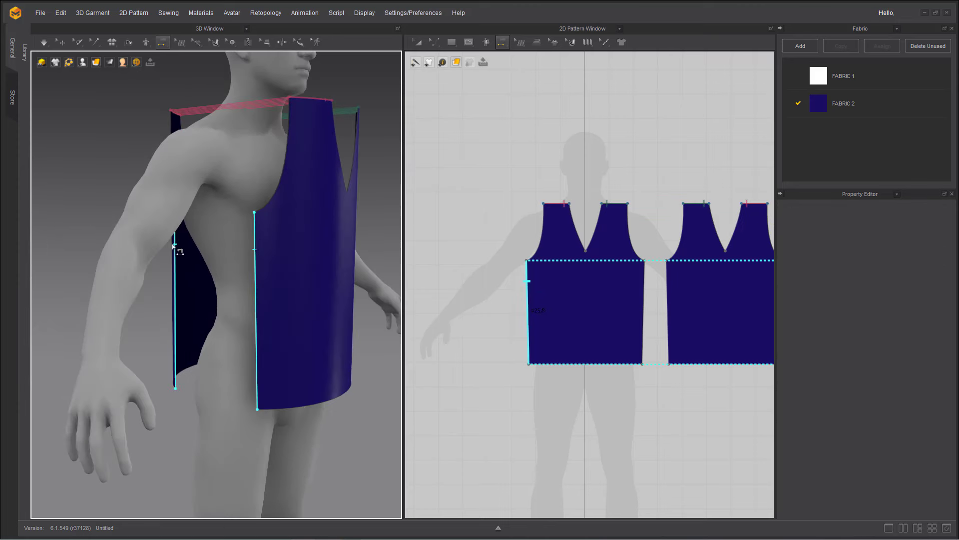
right_drag(256, 327, 283, 267)
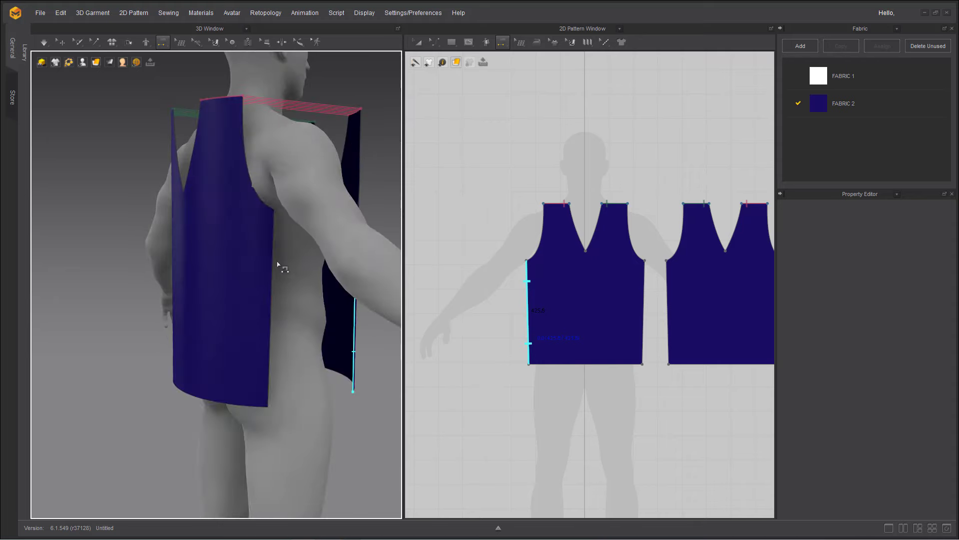
click(274, 247)
right_drag(71, 336, 263, 272)
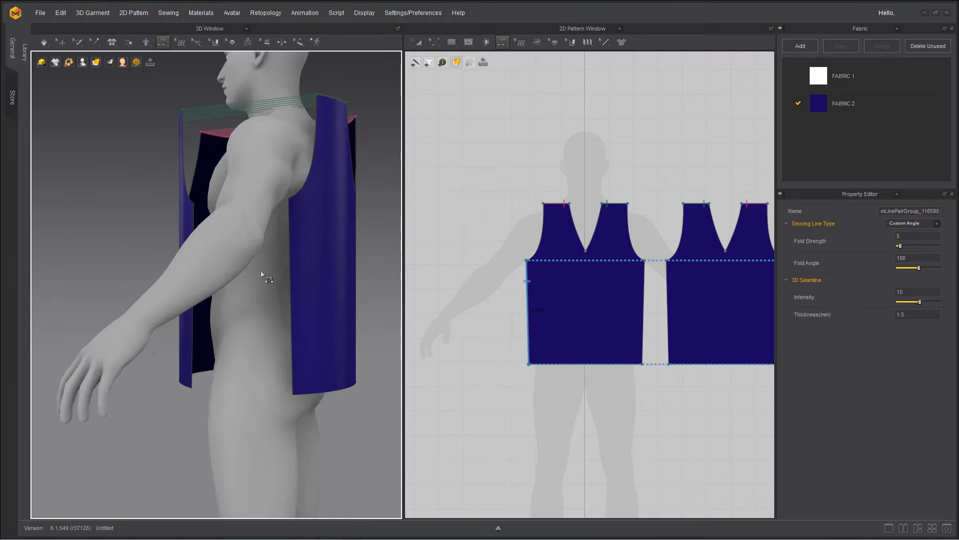
click(288, 230)
right_drag(289, 231, 240, 250)
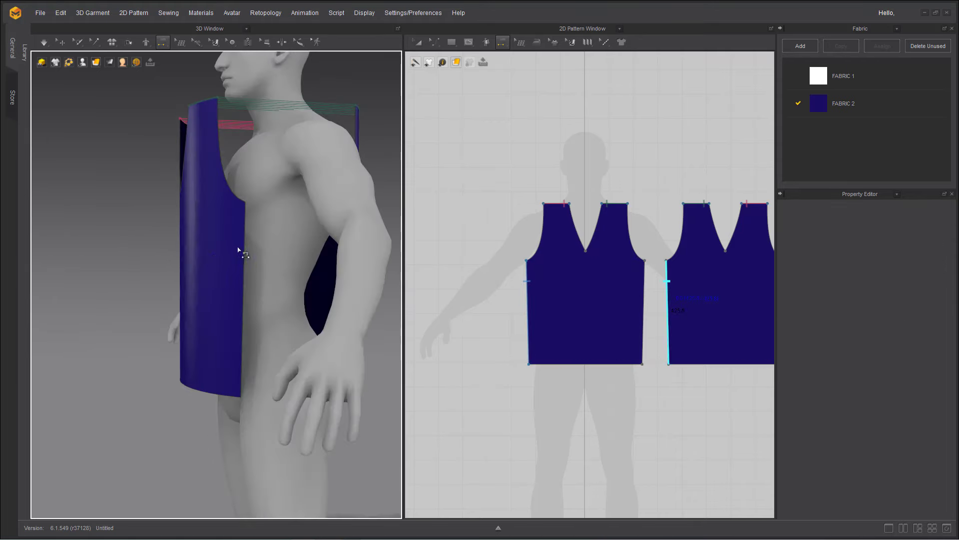
click(242, 249)
scroll(208, 257, down, 5)
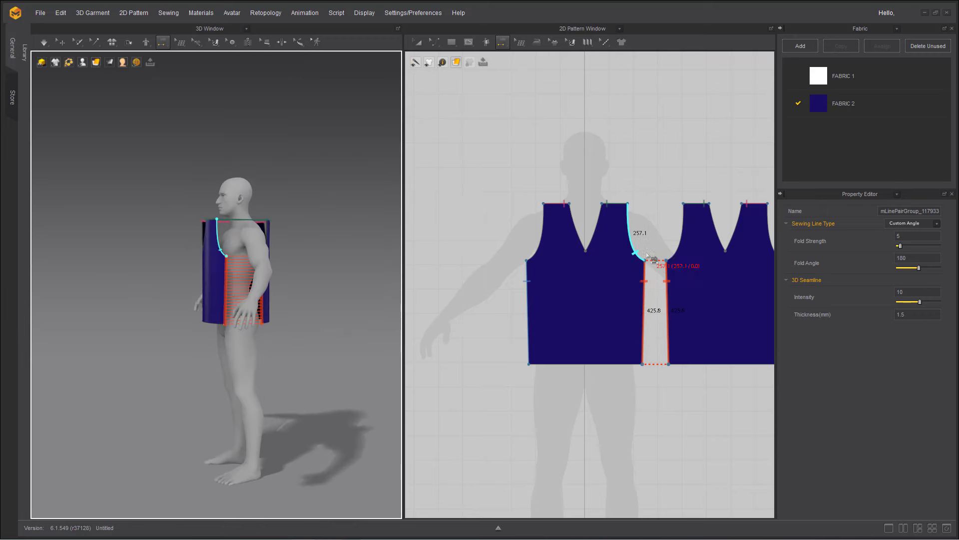
Set the Roughness intensity of FABRIC 2 to 48
right_drag(618, 264, 560, 284)
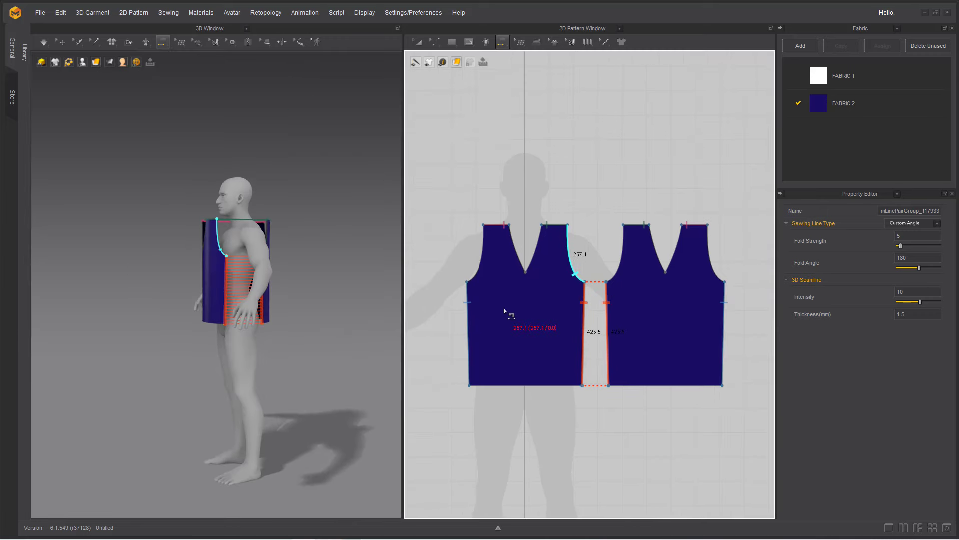
right_drag(205, 350, 236, 370)
scroll(253, 325, up, 5)
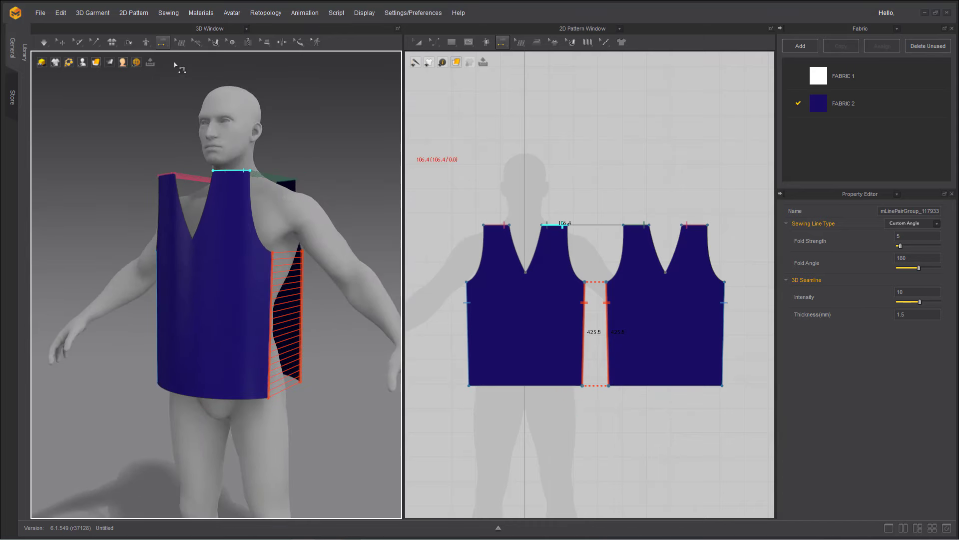
click(415, 43)
click(834, 100)
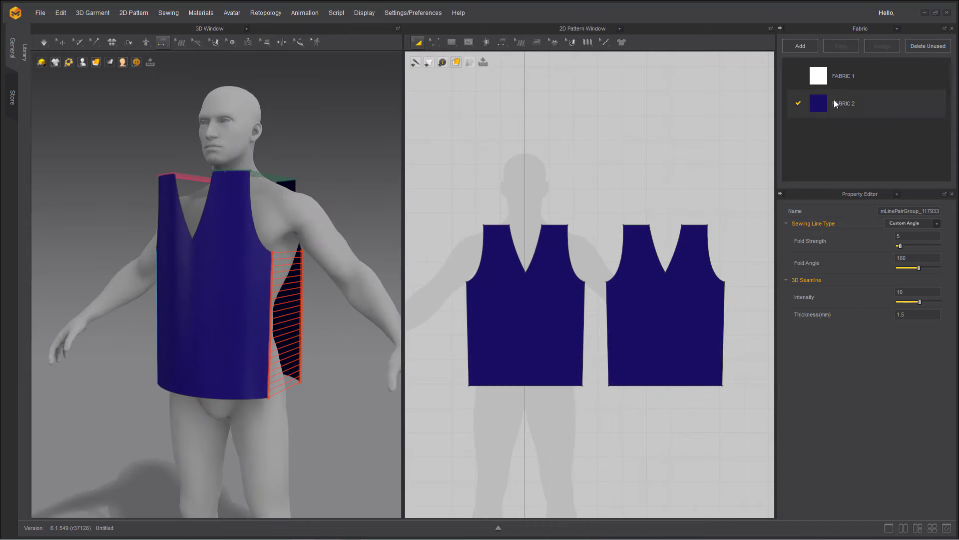
scroll(876, 313, down, 1)
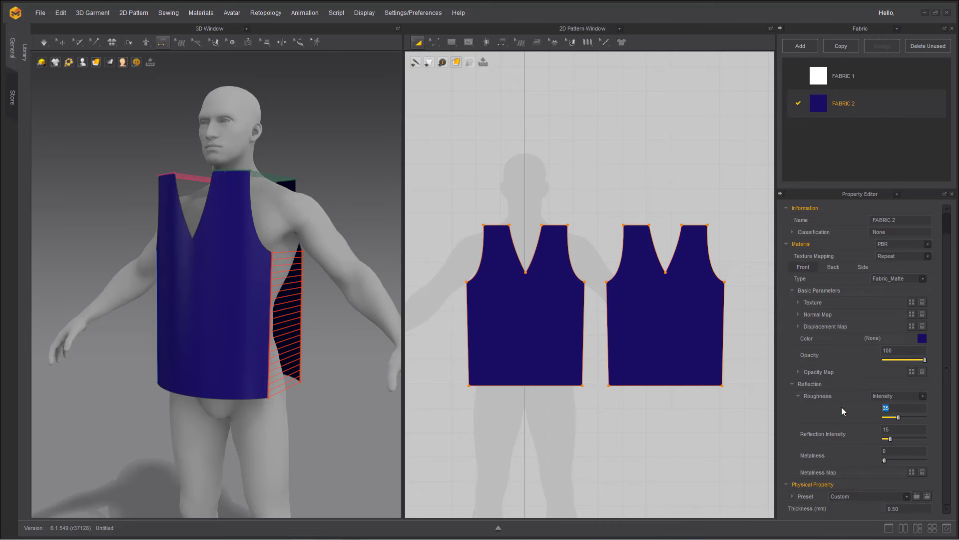
text(40)
key(Return)
key(Return)
text(48)
key(Return)
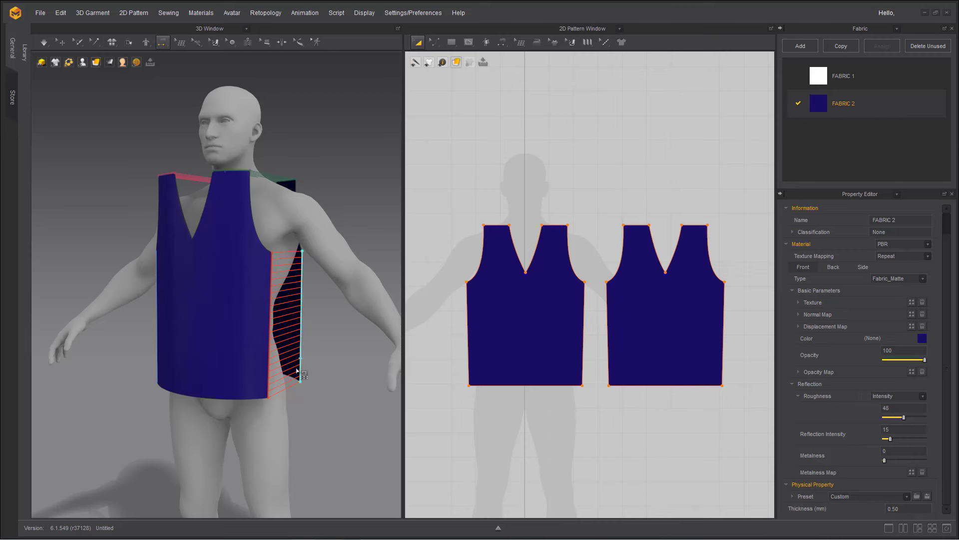
Darken the color of FABRIC 2 to a deeper navy blue in the Color Palette
right_drag(186, 407, 214, 422)
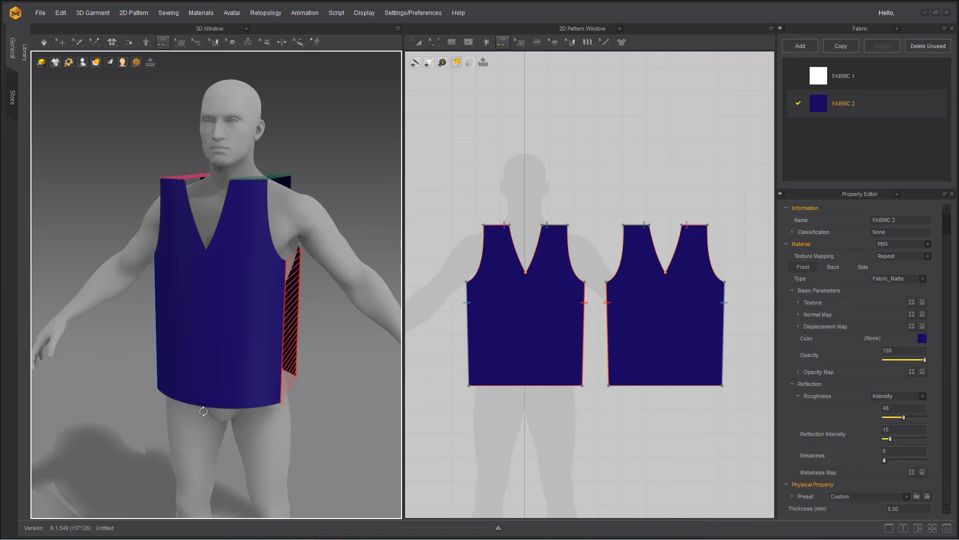
click(922, 339)
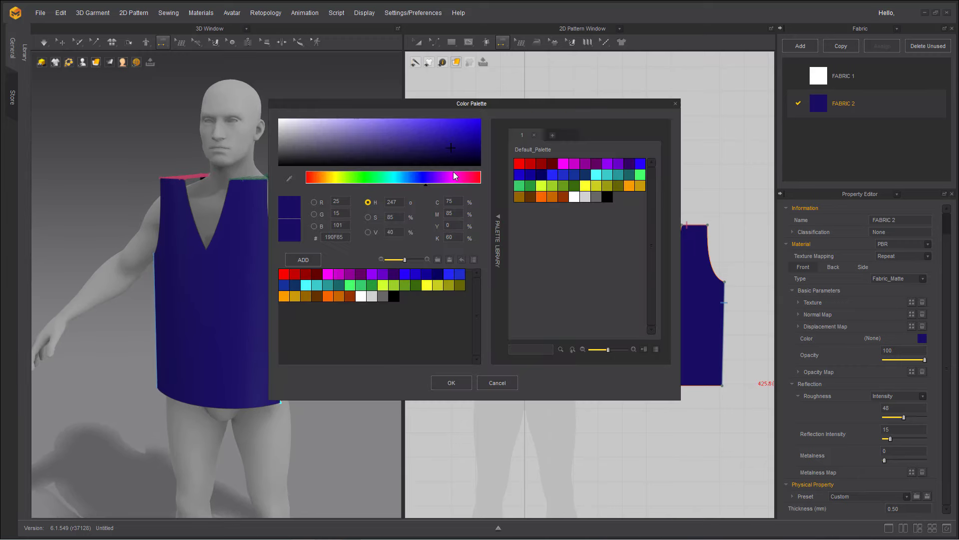
drag(456, 153, 459, 164)
click(462, 387)
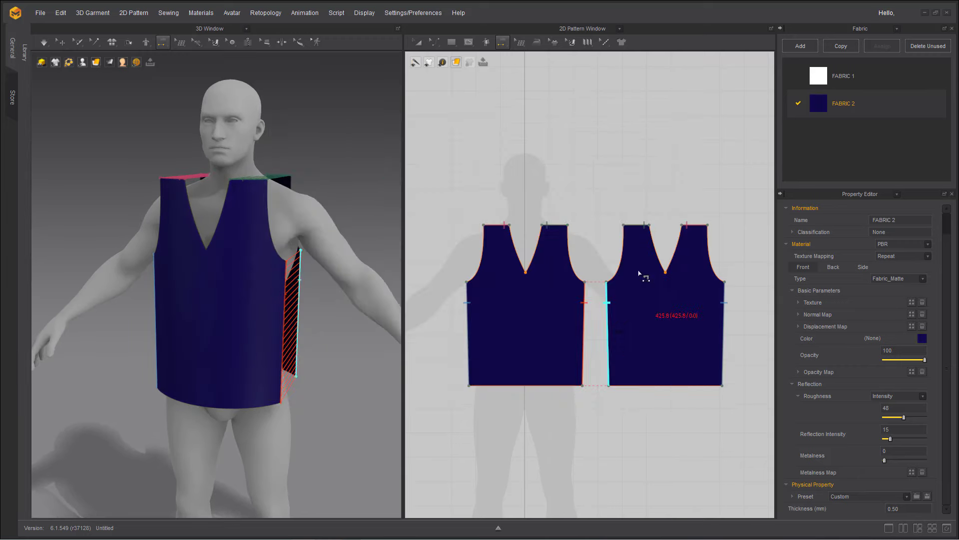
Select both the front and back patterns and set their Particle Distance to 15 mm
click(418, 43)
click(525, 304)
shift+click(667, 338)
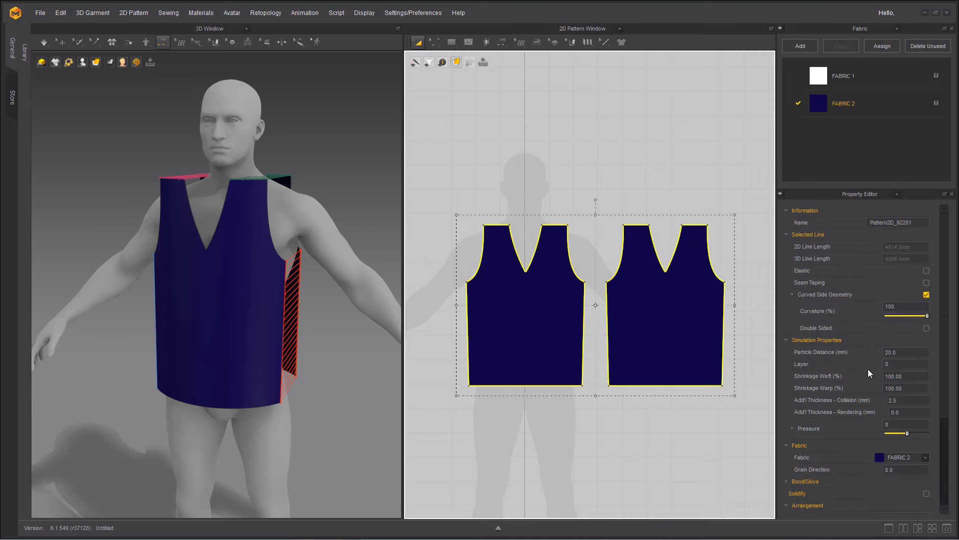
double_click(900, 353)
text(15)
key(Return)
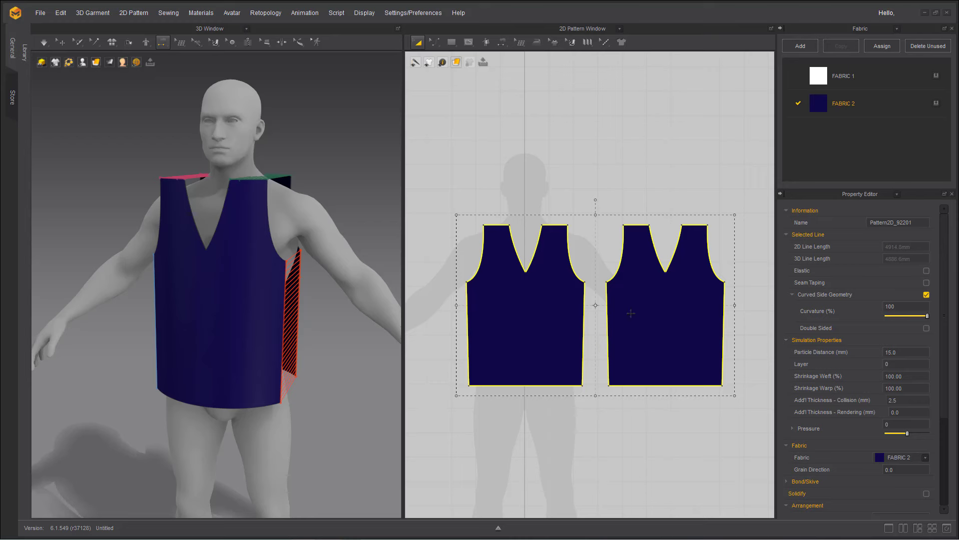
Delete the bottom point of the V-neck on the back pattern to straighten its neckline
click(641, 326)
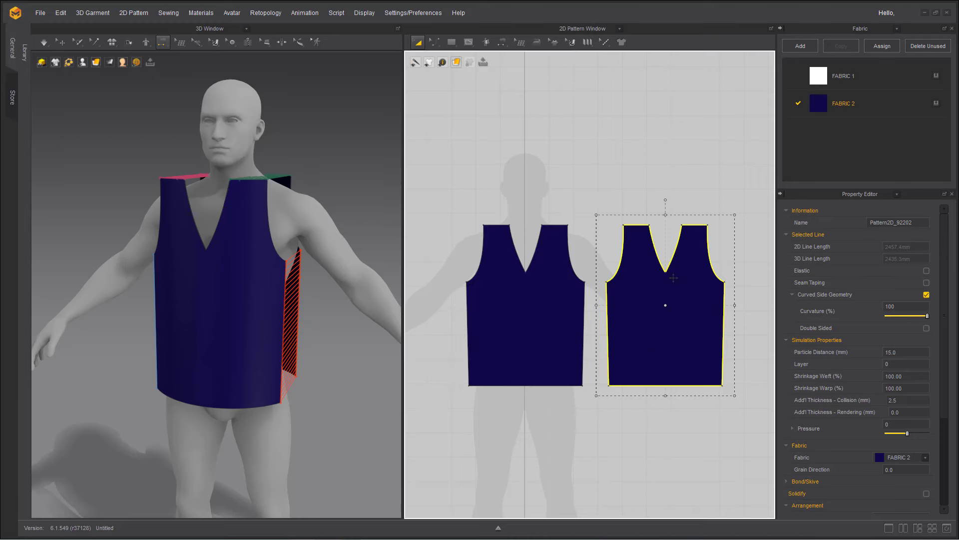
click(434, 42)
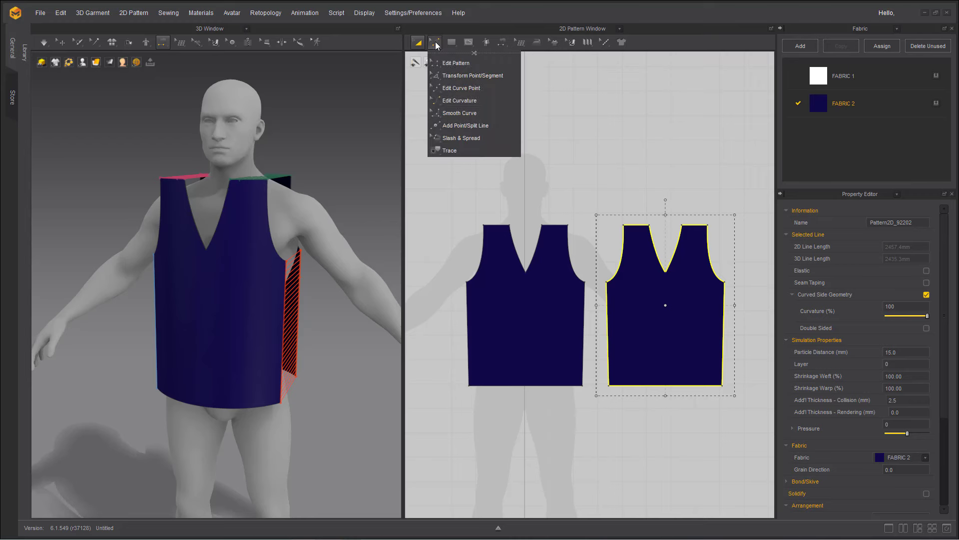
click(666, 273)
key(Delete)
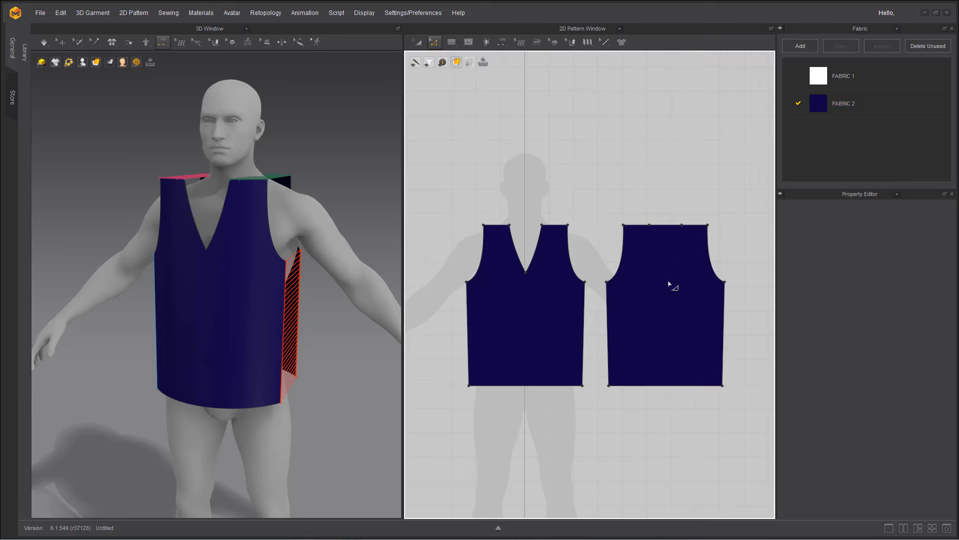
Curve the back pattern's neckline slightly downward and simulate the sewn garment on the avatar
click(434, 47)
click(464, 86)
drag(668, 225, 666, 237)
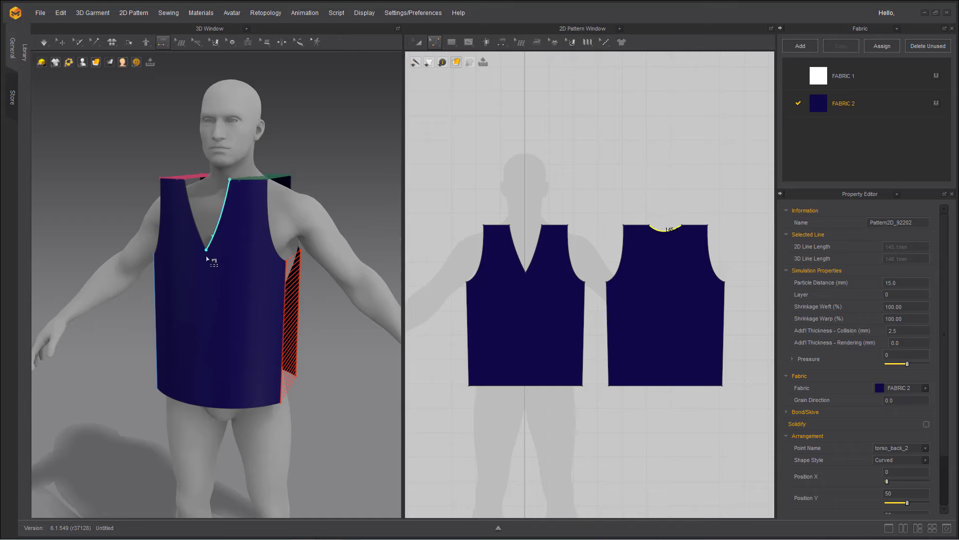
key(space)
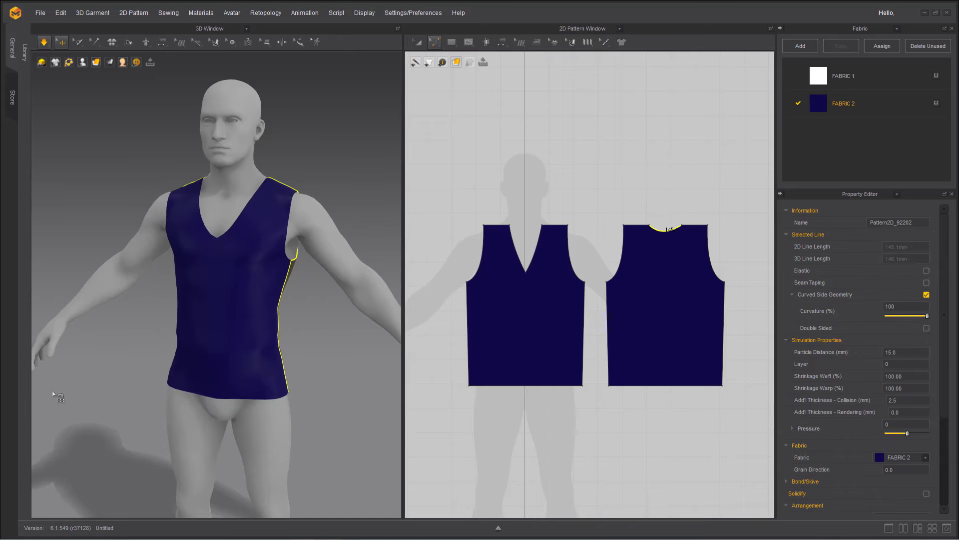
Move the front neckline's two shoulder points slightly inward, raise the bottom point of the V, and simulate the top
key(space)
right_drag(105, 390, 139, 379)
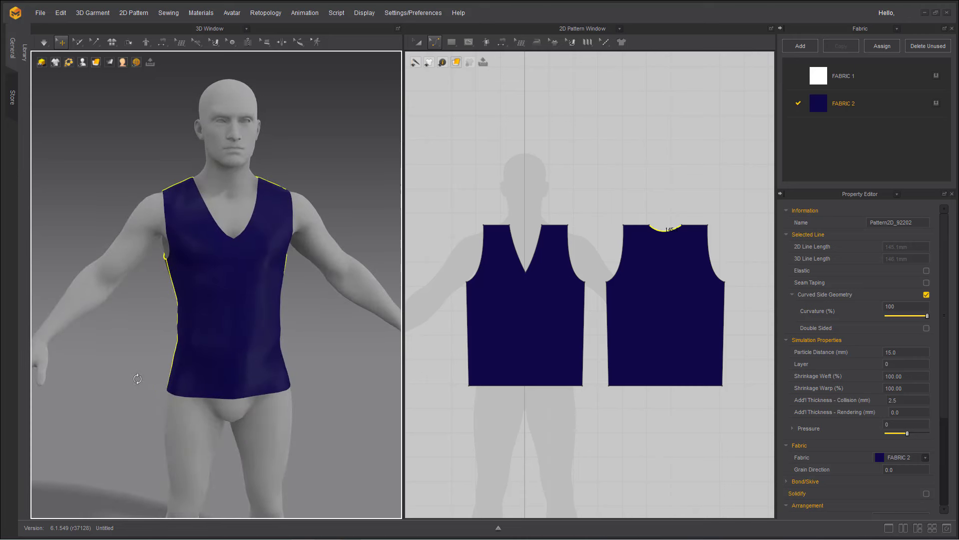
key(space)
click(434, 42)
key(b)
click(434, 42)
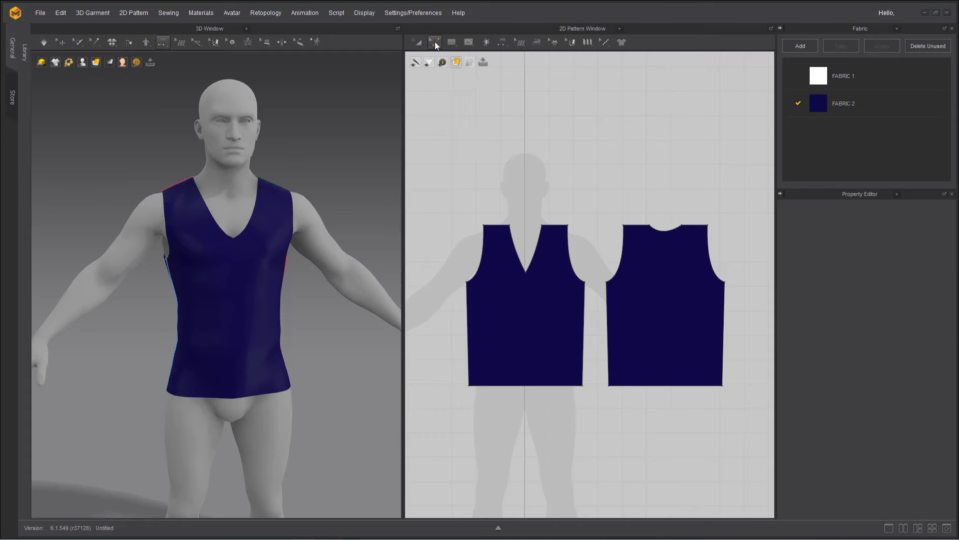
click(435, 43)
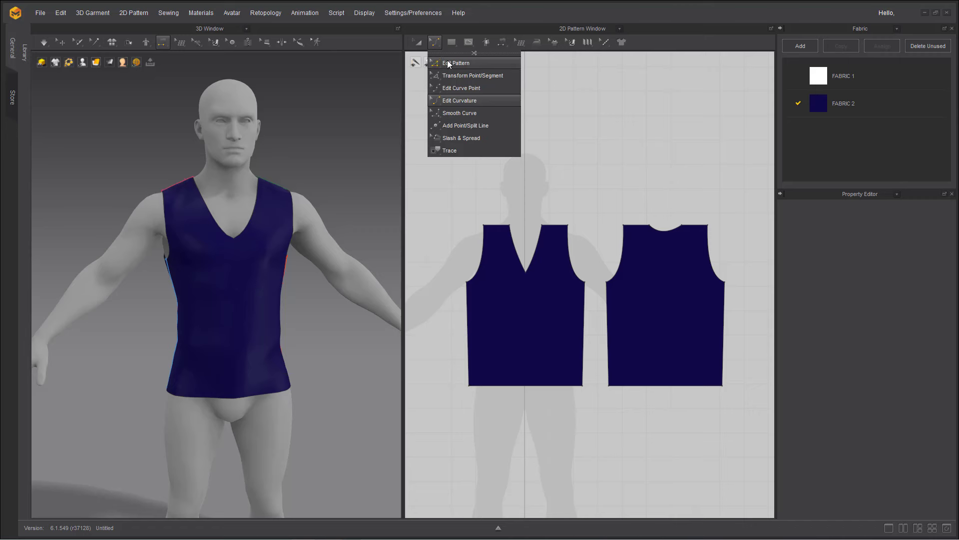
click(470, 76)
click(510, 226)
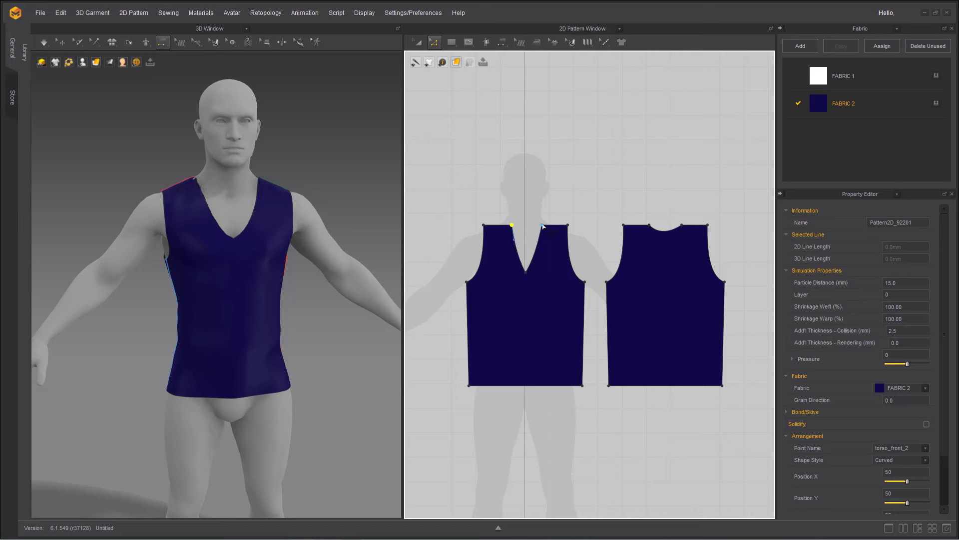
drag(543, 225, 541, 236)
drag(525, 272, 525, 263)
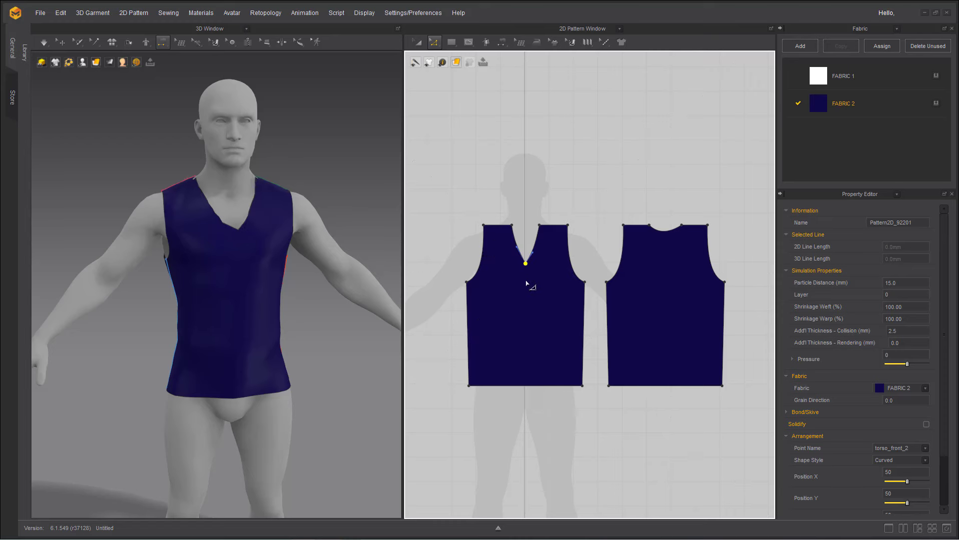
key(space)
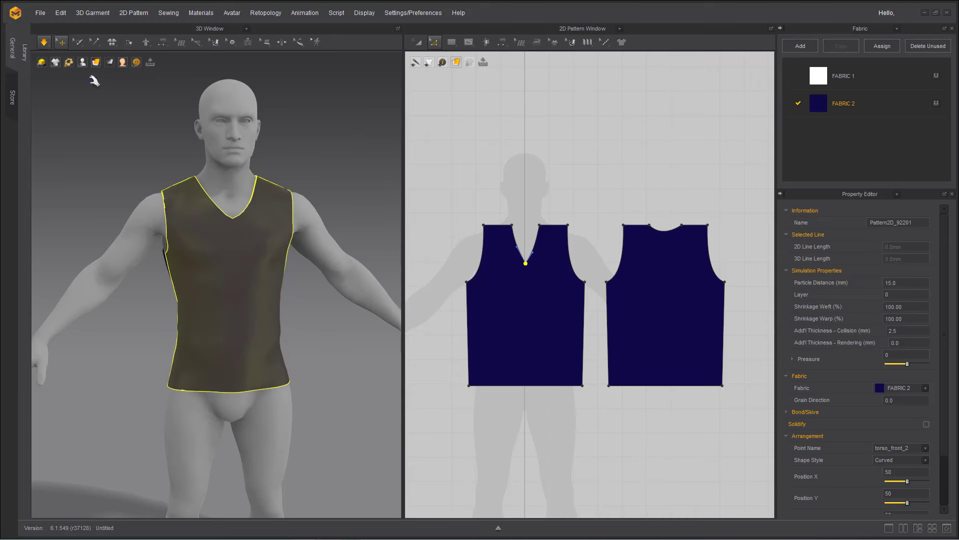
Display the strain map on the garment and examine the fabric tension around the chest and armholes
mouse_move(95, 64)
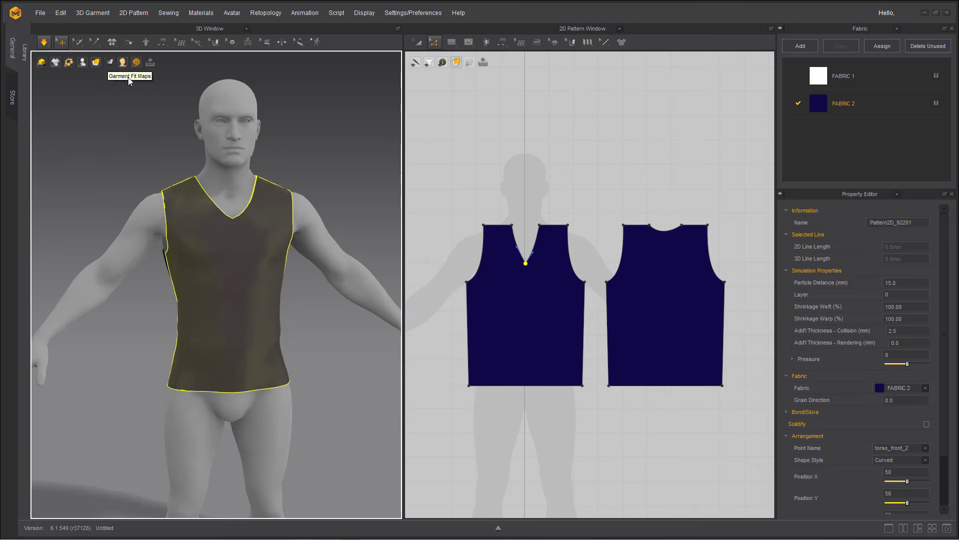
click(133, 85)
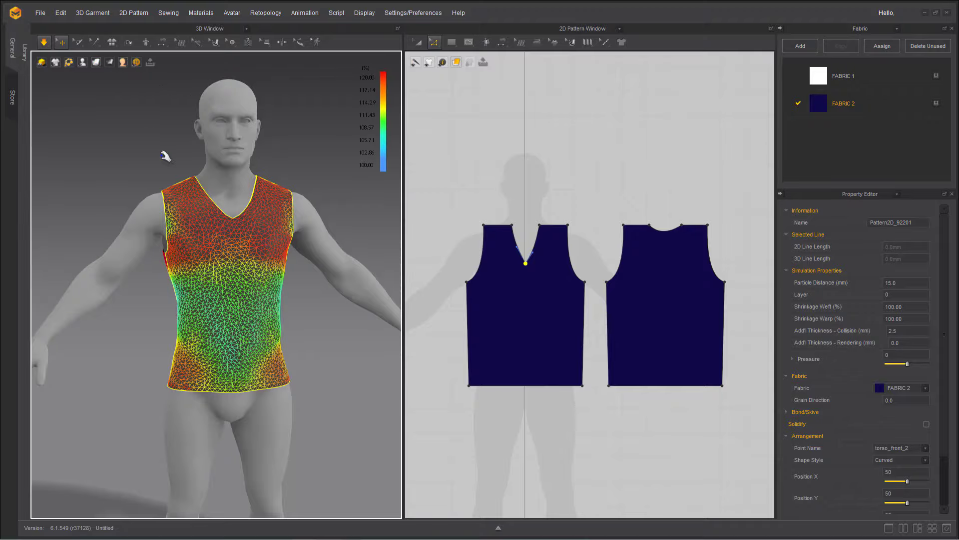
mouse_move(161, 332)
right_down()
mouse_move(353, 330)
mouse_move(142, 337)
right_up()
key(space)
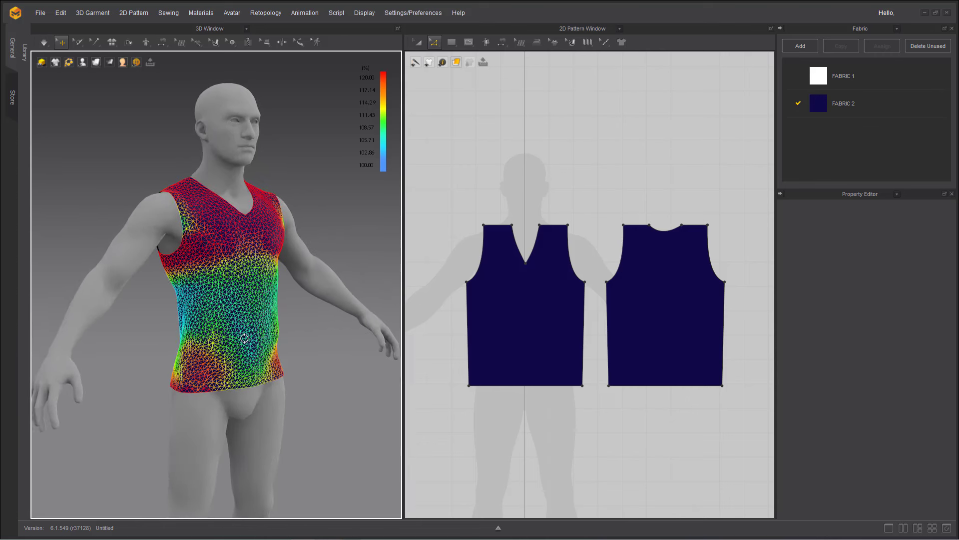
key(space)
right_drag(204, 345, 239, 338)
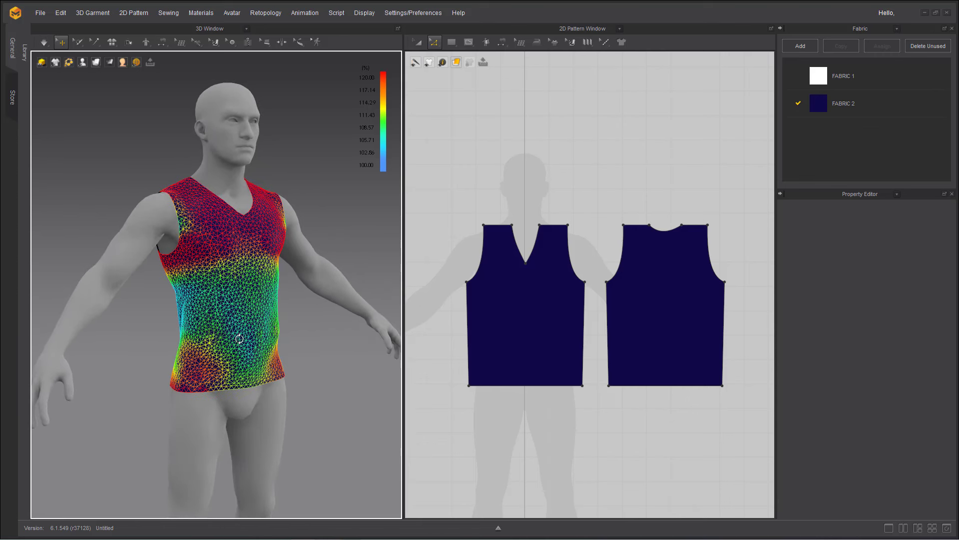
key(space)
Raise the four underarm points of the front and back patterns slightly with Transform Point/Segment
right_click(428, 48)
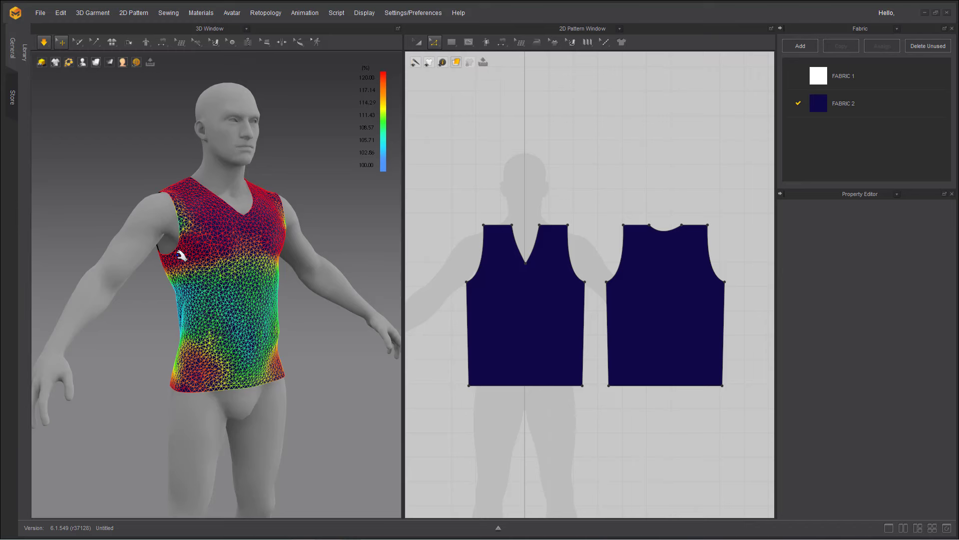
click(433, 43)
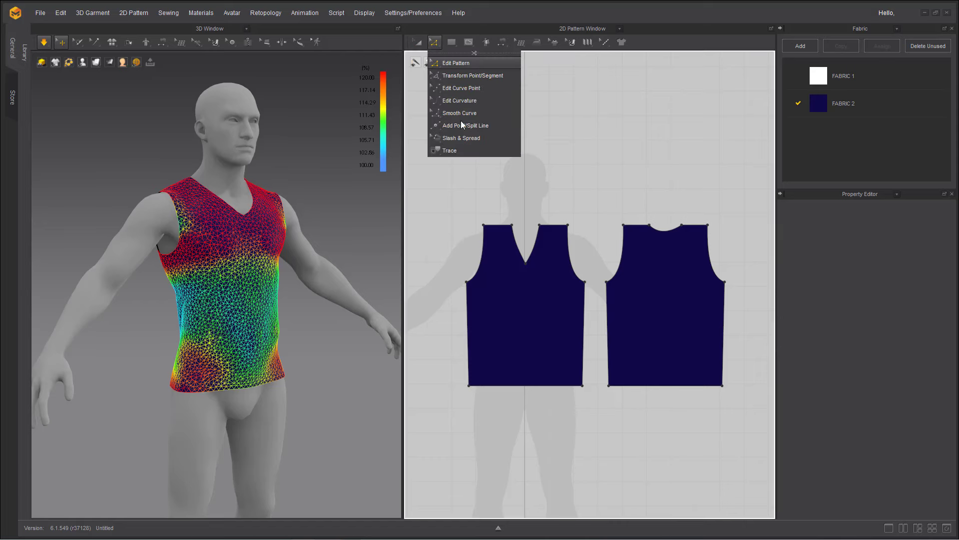
click(446, 279)
drag(445, 275, 752, 311)
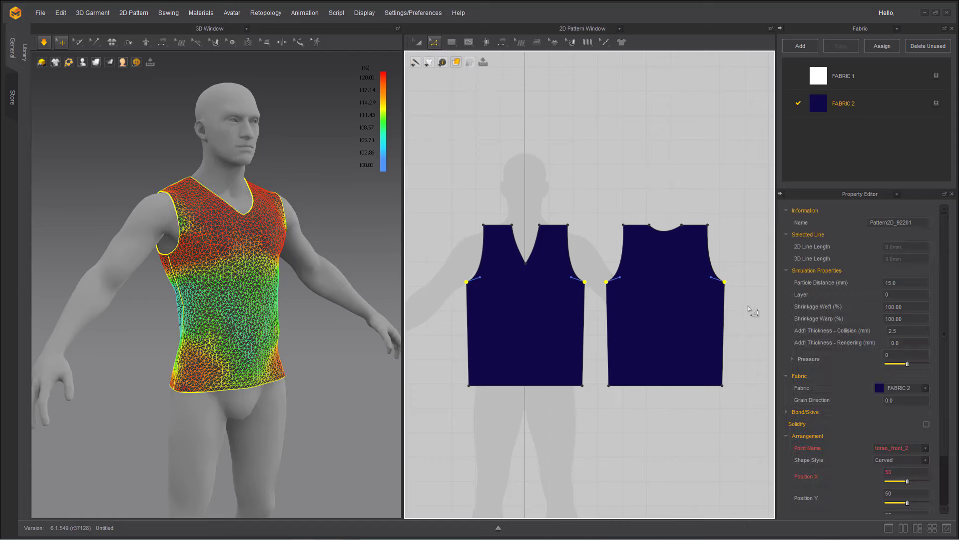
key(Up)
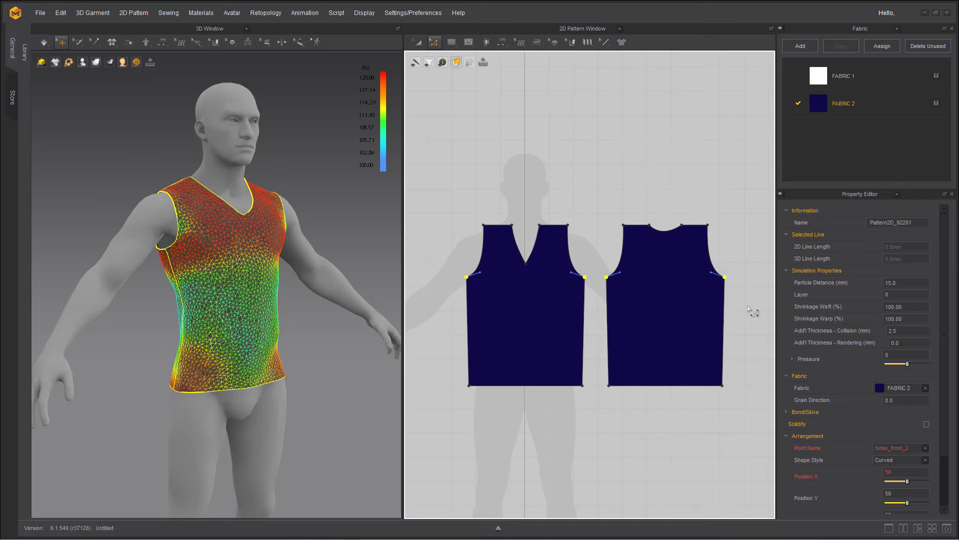
Shift both side edges of the front and back patterns slightly outward, including the armholes, and simulate the widened top
click(488, 219)
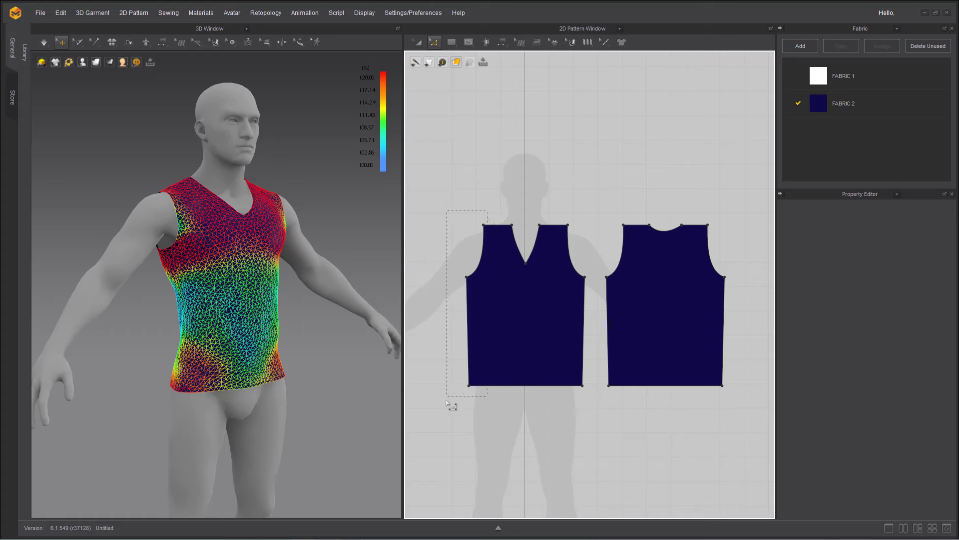
drag(448, 402, 449, 404)
key(Left)
drag(559, 210, 591, 415)
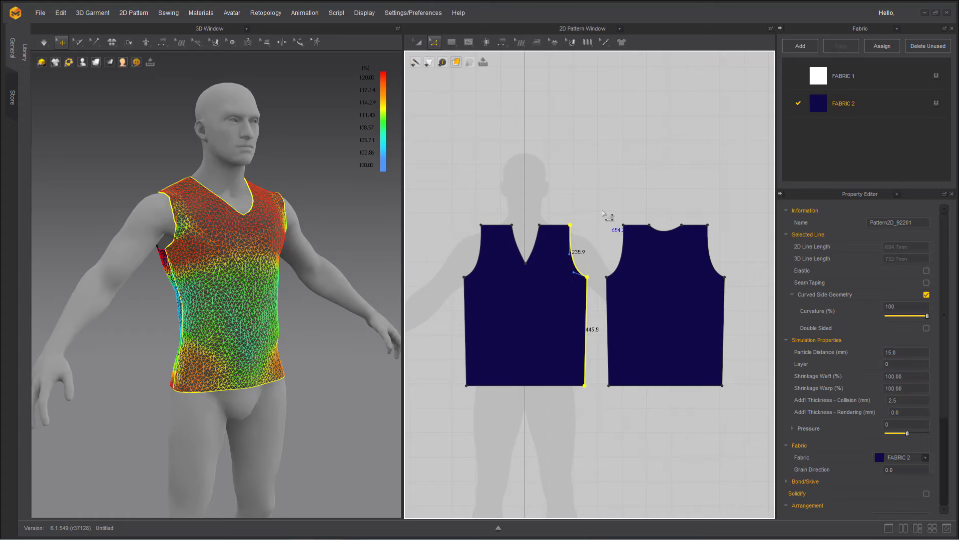
drag(604, 213, 637, 439)
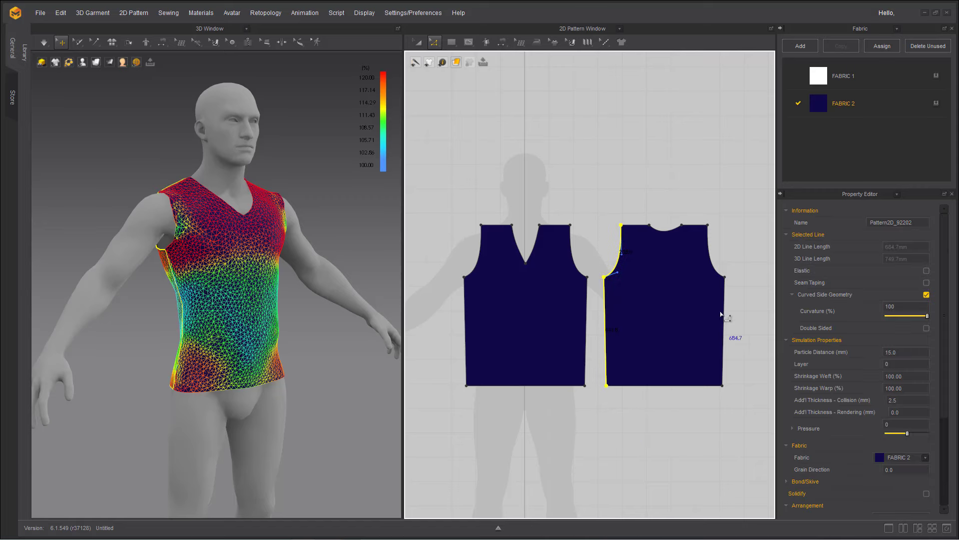
drag(704, 243, 755, 425)
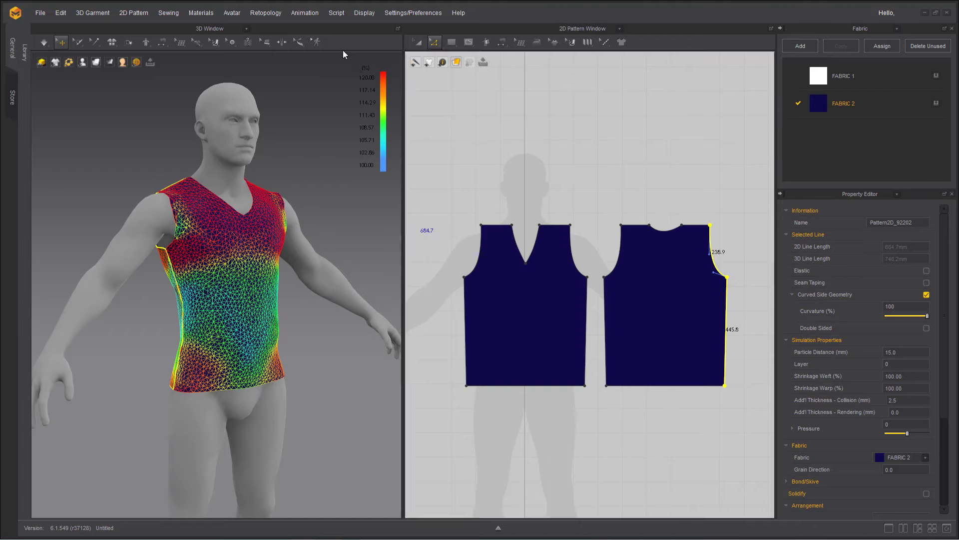
key(space)
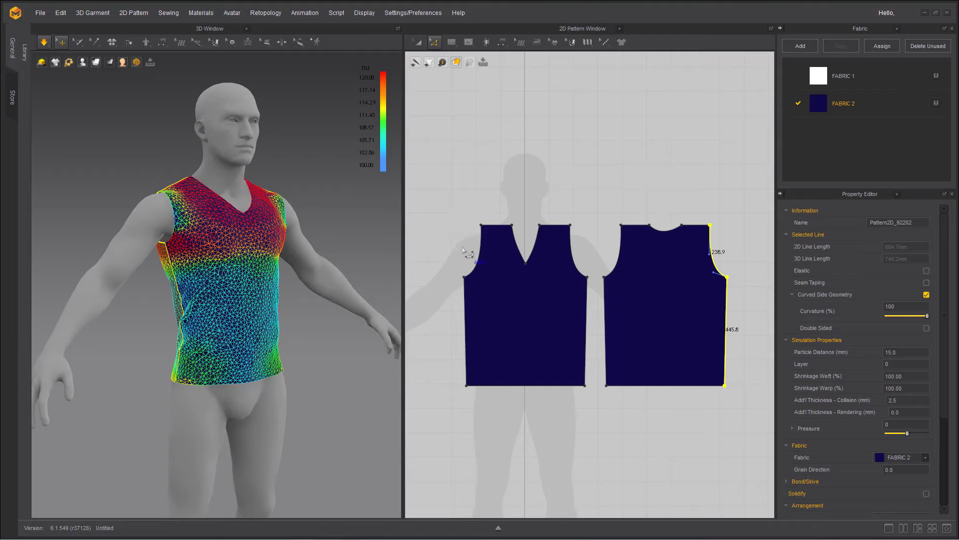
Widen both patterns by a second small outward shift of their armholes and side seams, and rerun the simulation
drag(452, 207, 486, 416)
key(Left)
drag(564, 214, 590, 394)
key(Right)
click(624, 302)
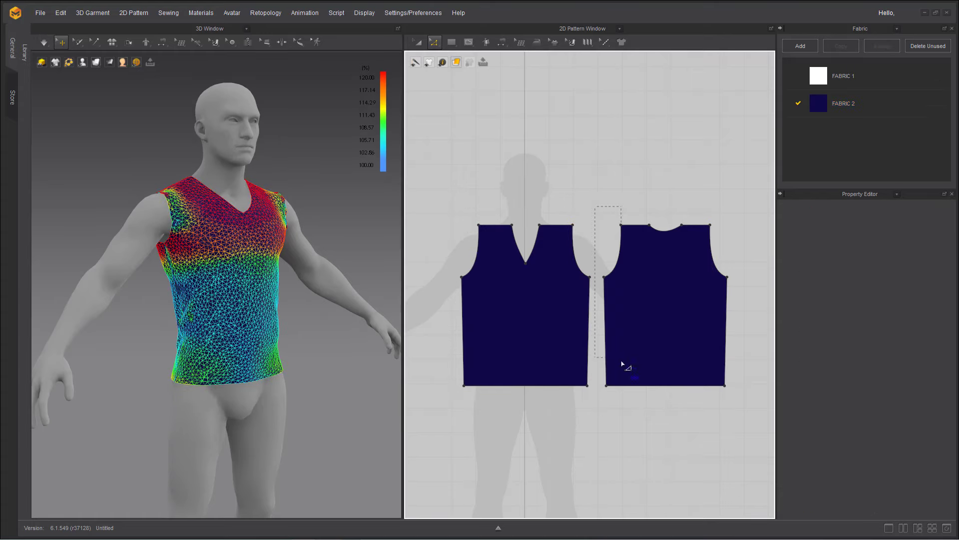
drag(591, 208, 639, 414)
key(Left)
drag(705, 220, 760, 429)
key(Right)
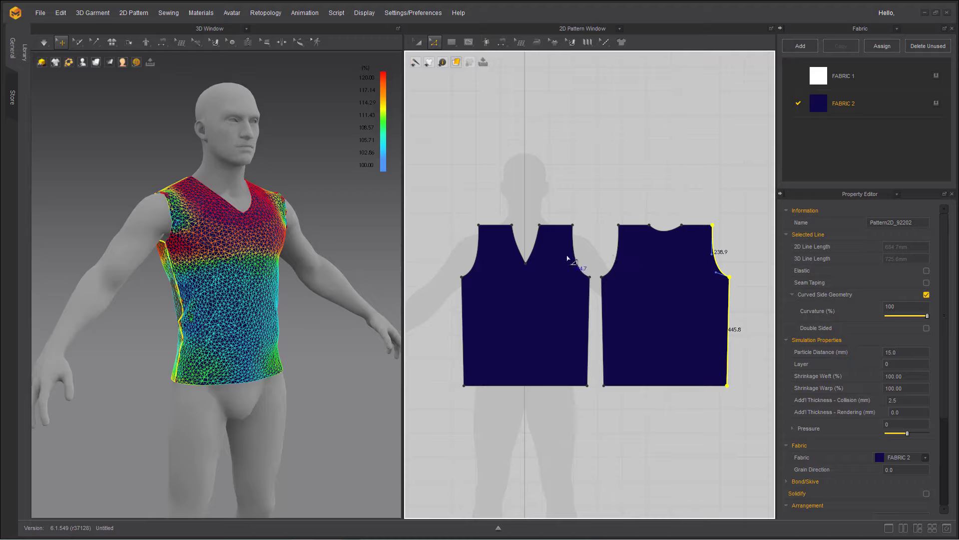
key(space)
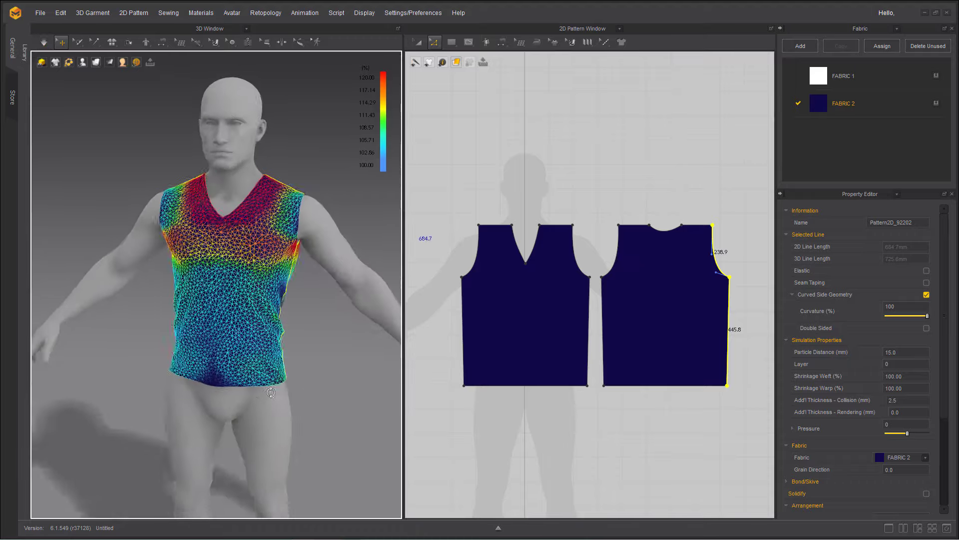
Examine the strain on the simulated top from several angles, and switch the strain map off
right_drag(318, 384, 225, 285)
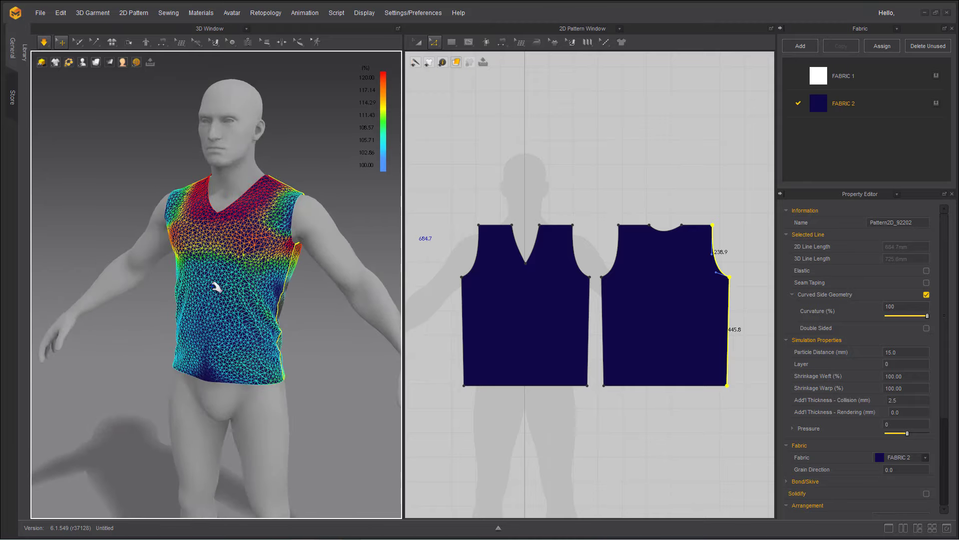
key(space)
right_drag(117, 388, 308, 345)
key(space)
right_drag(251, 260, 142, 331)
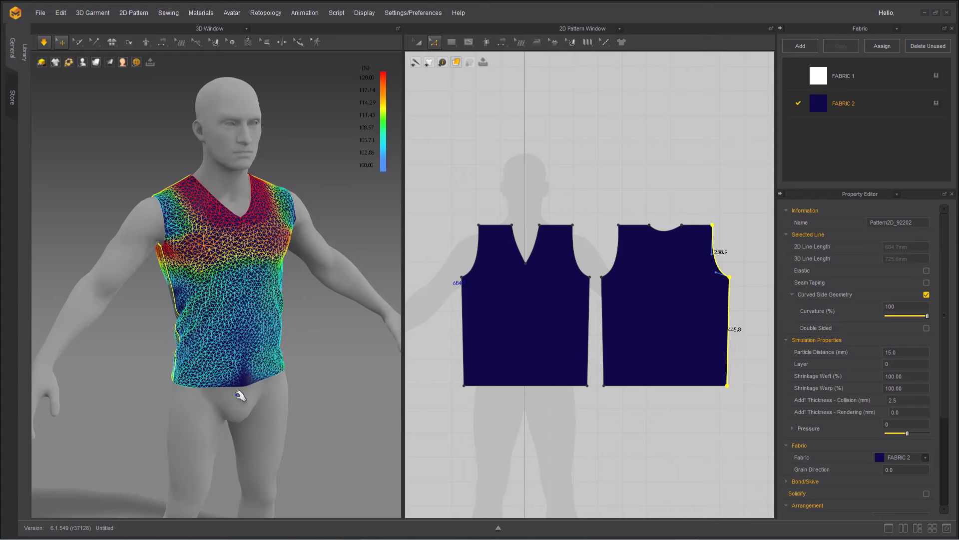
scroll(248, 374, down, 2)
right_drag(327, 430, 374, 436)
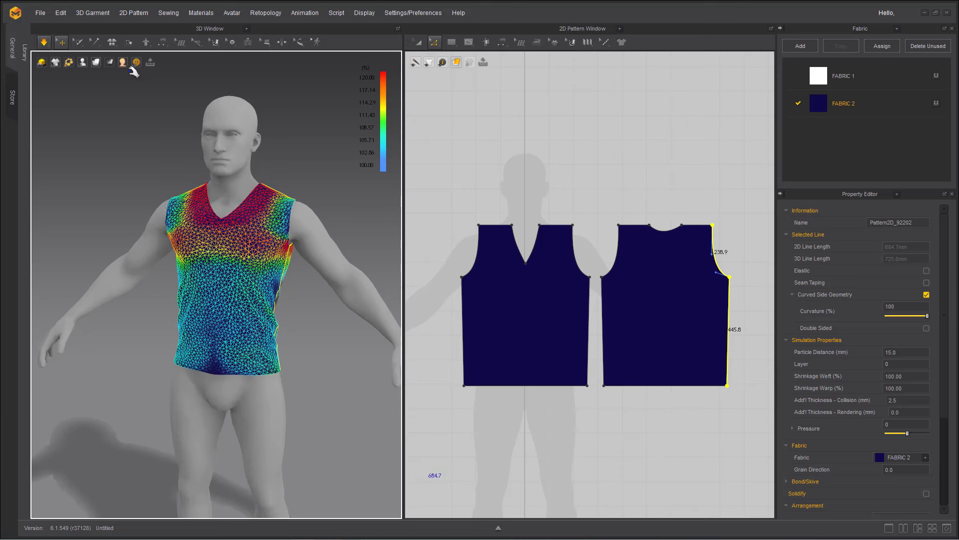
mouse_move(121, 62)
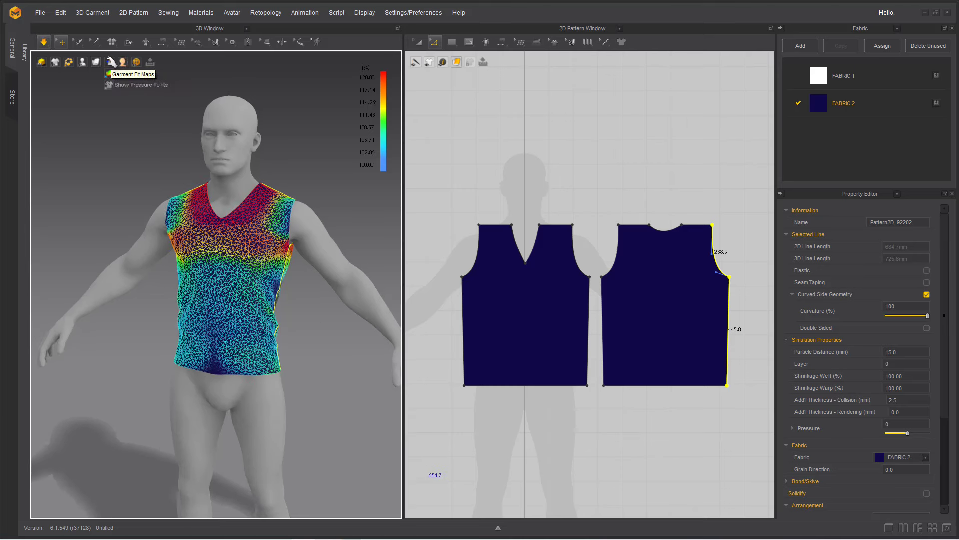
click(120, 74)
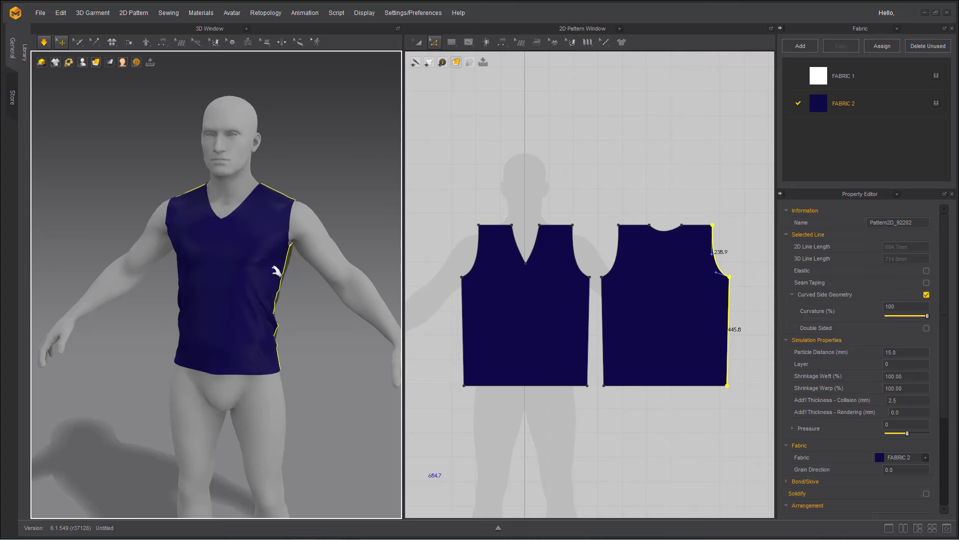
key(0)
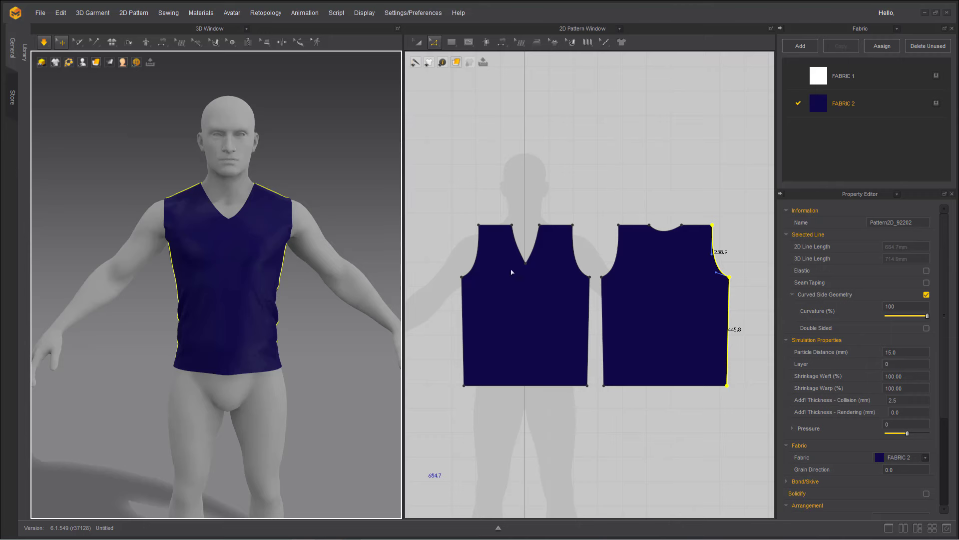
Darken the color of FABRIC 2 to #0A0531 and set its roughness intensity to 50
scroll(883, 389, down, 5)
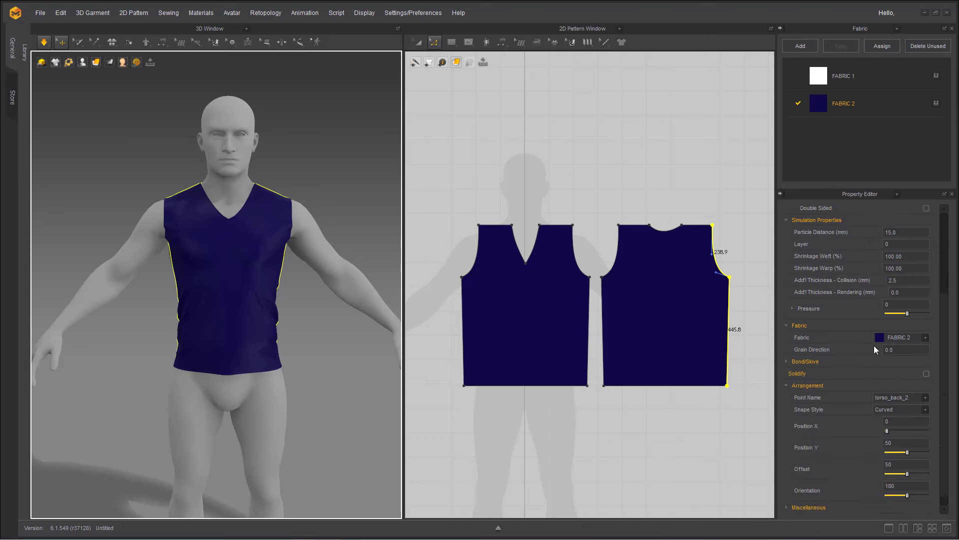
click(841, 104)
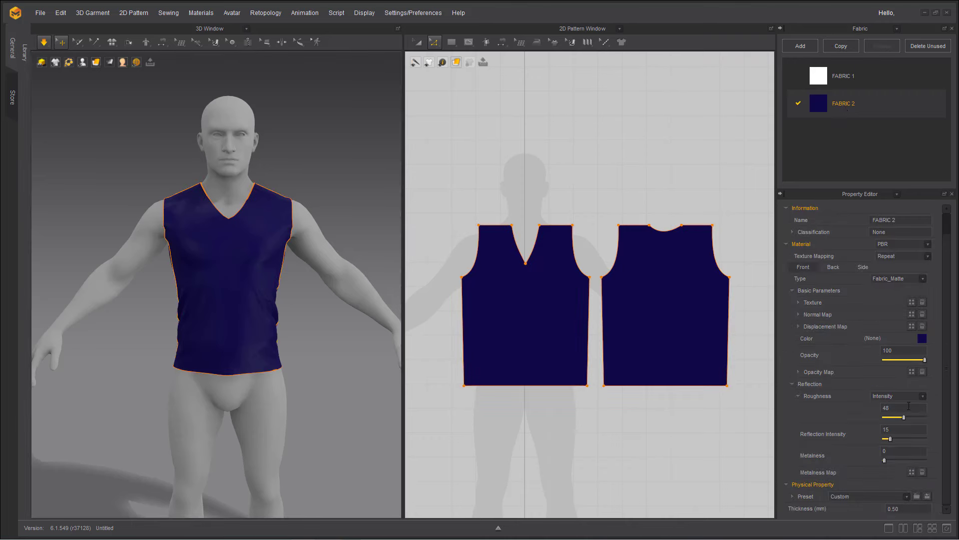
click(922, 340)
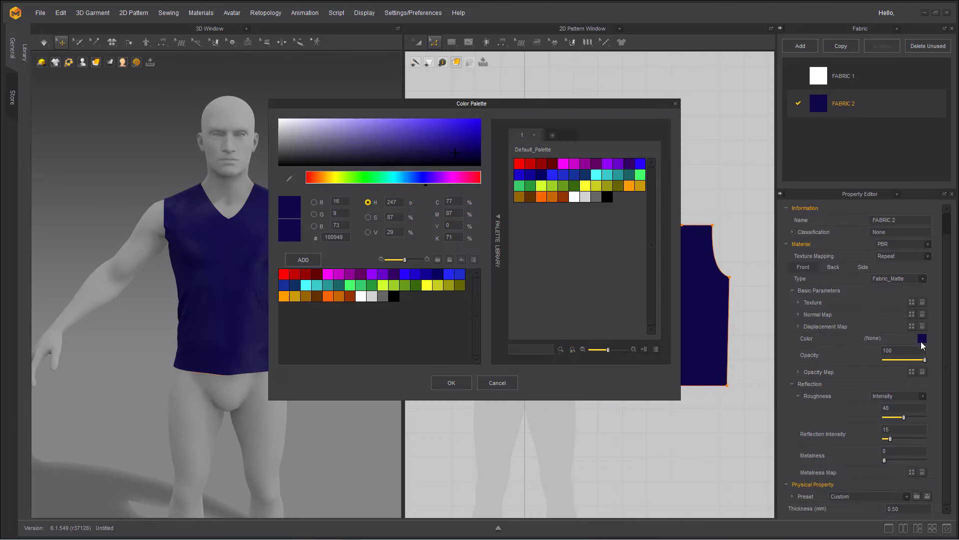
click(458, 156)
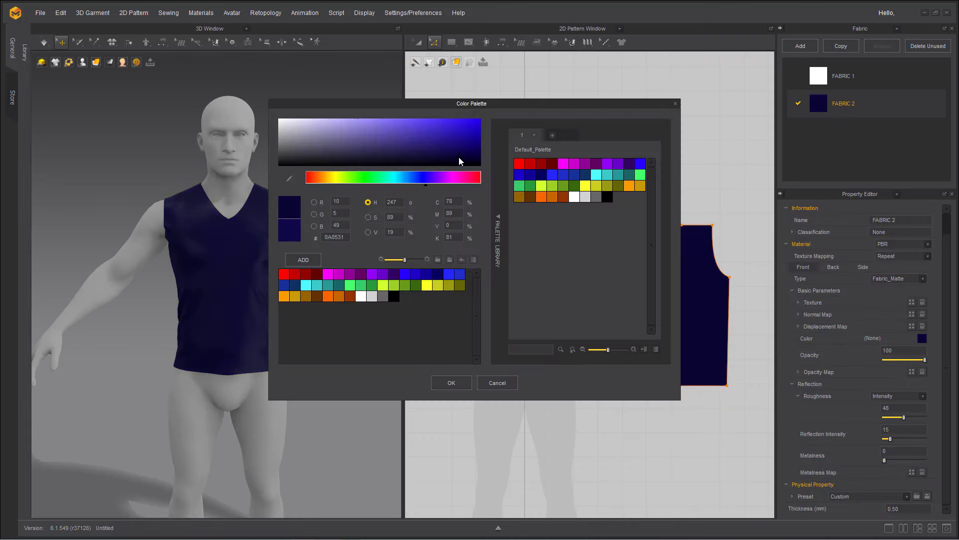
click(449, 382)
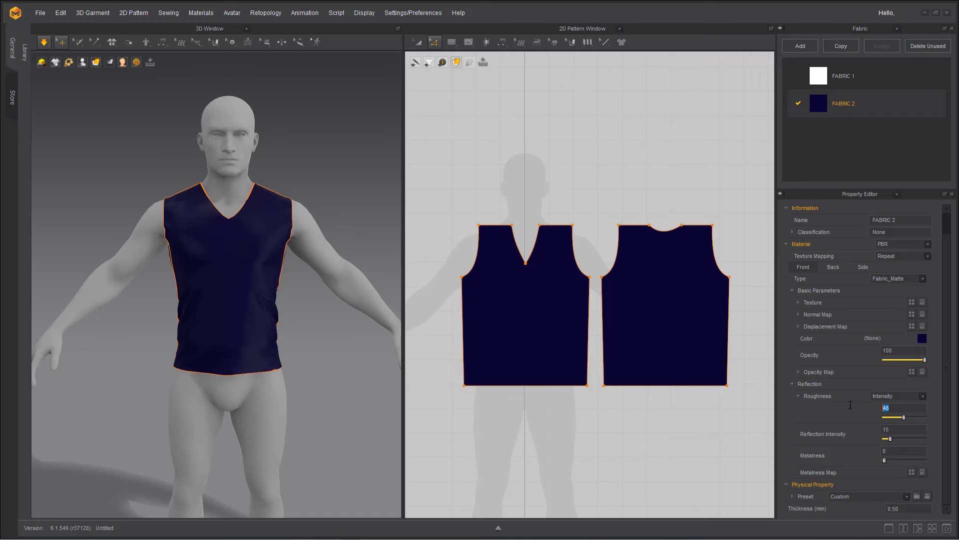
text(50)
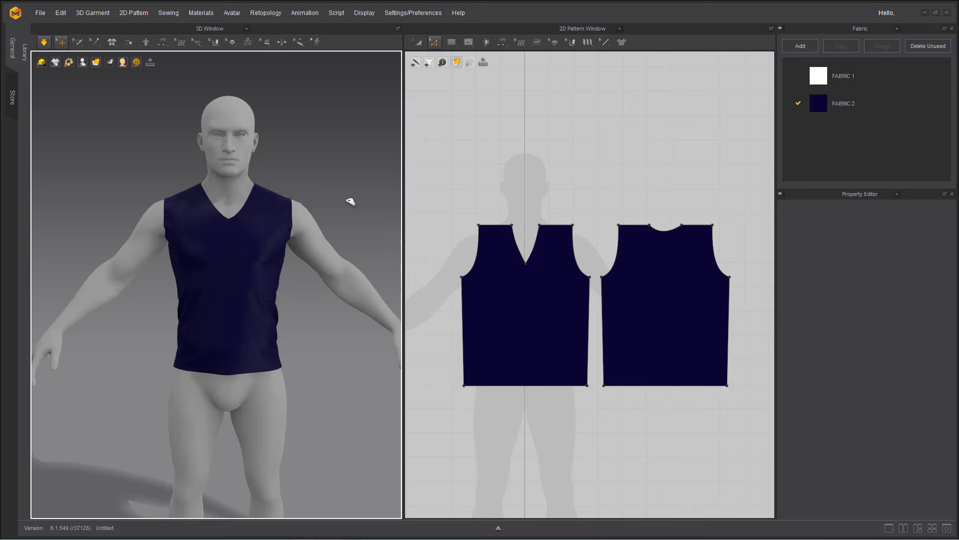
key(space)
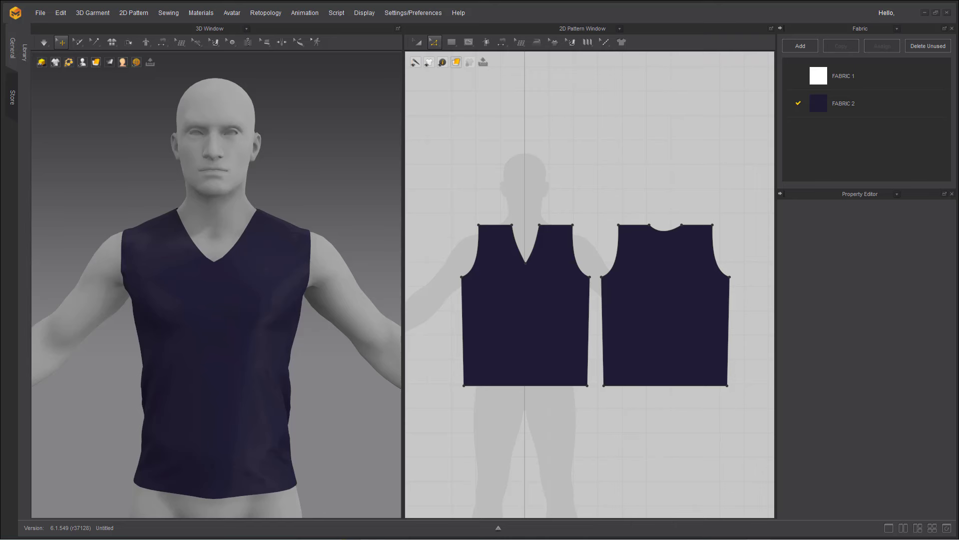
Draw a rectangular sleeve pattern about 309 by 146 mm beside the back pattern and select its upper edge
right_drag(591, 489, 477, 486)
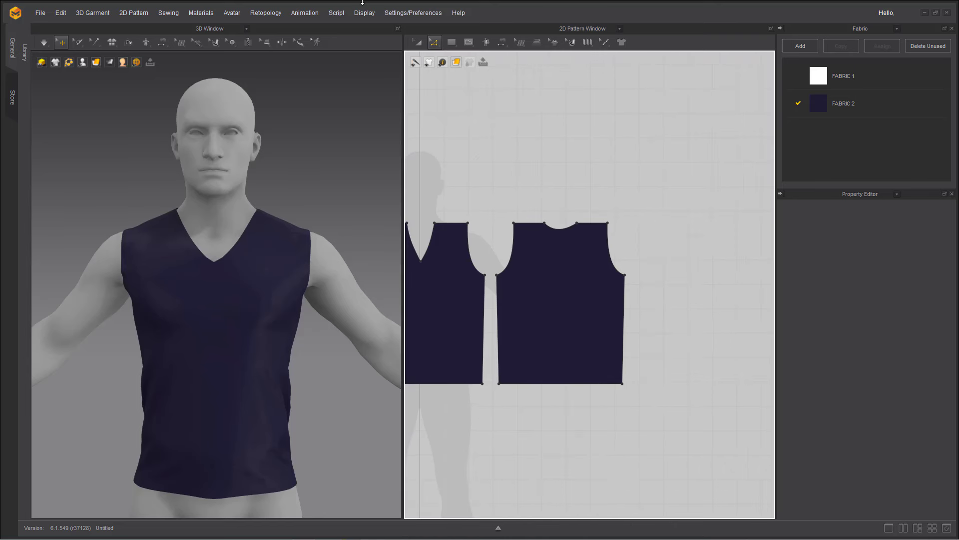
click(452, 43)
click(474, 77)
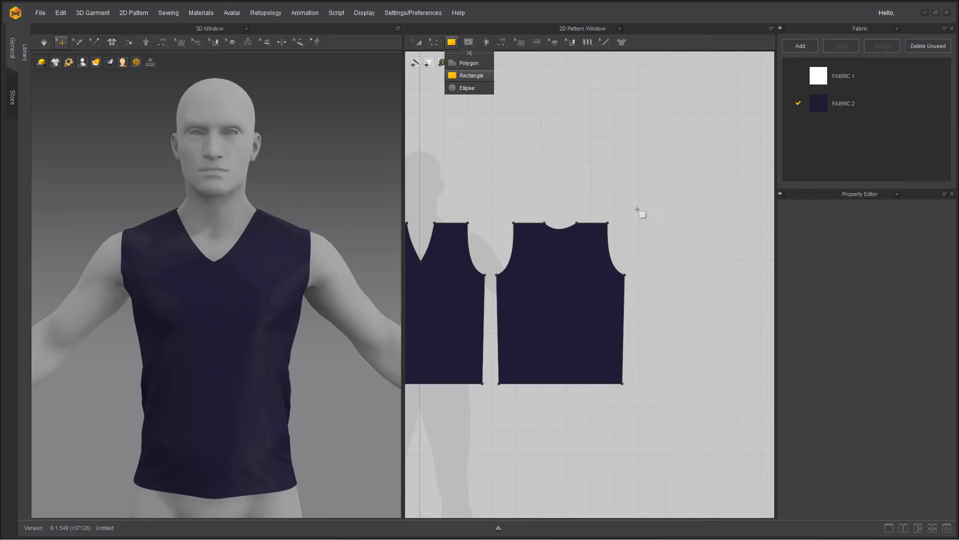
drag(643, 230, 718, 266)
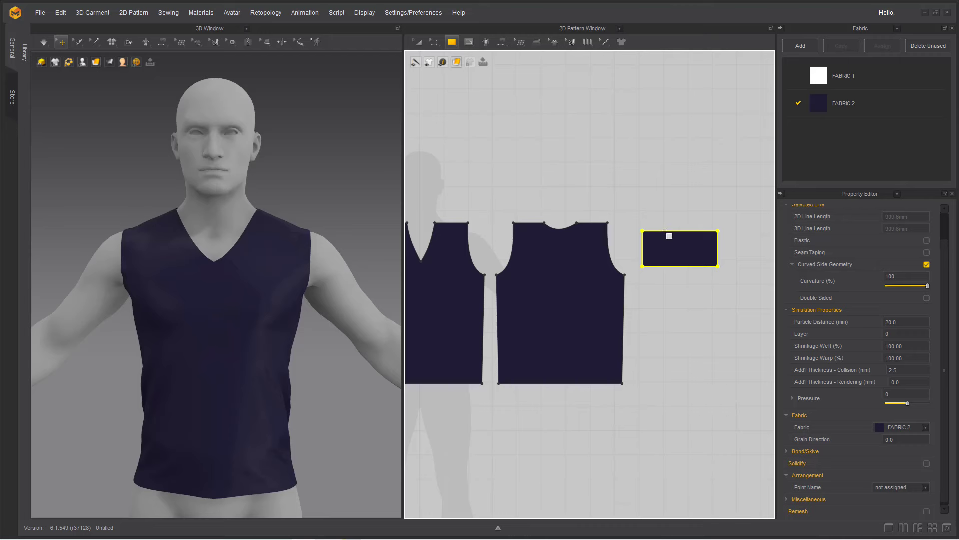
click(435, 42)
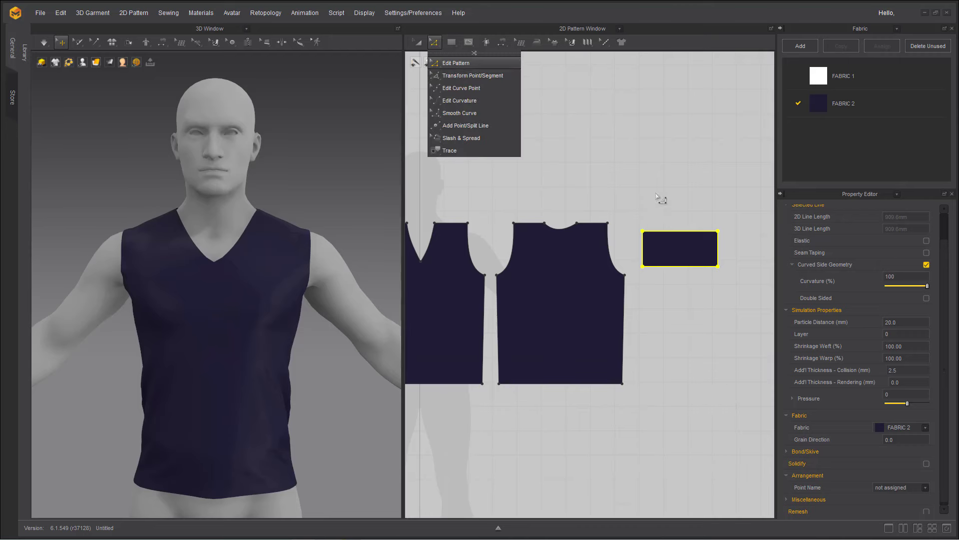
click(691, 237)
click(685, 232)
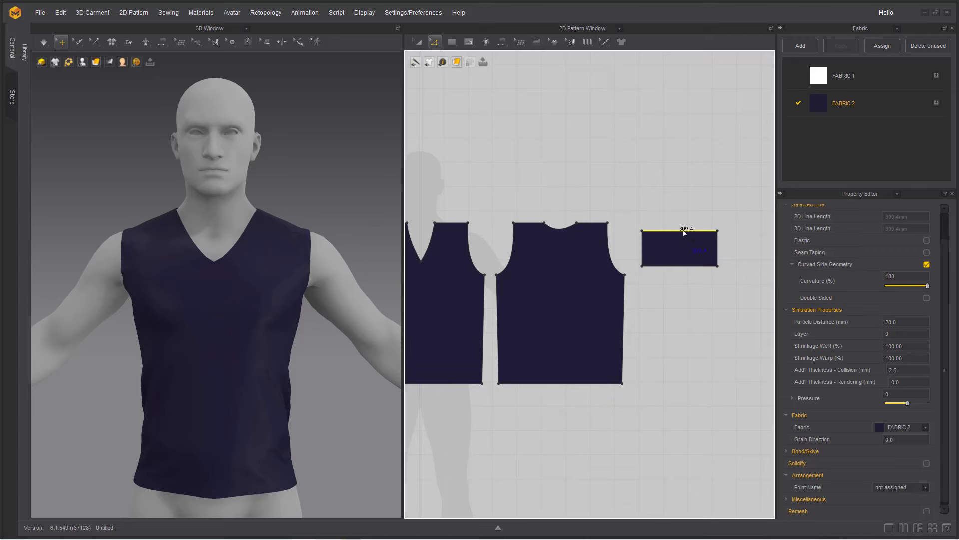
Inspect the top around the shoulder and measure the facing front and back armhole curves
right_drag(306, 293, 204, 341)
click(261, 259)
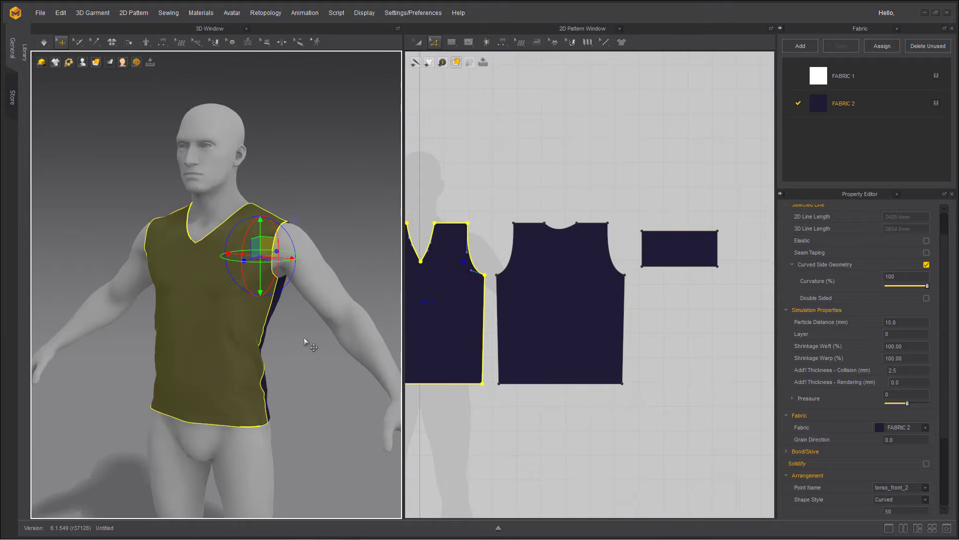
right_drag(304, 338, 280, 335)
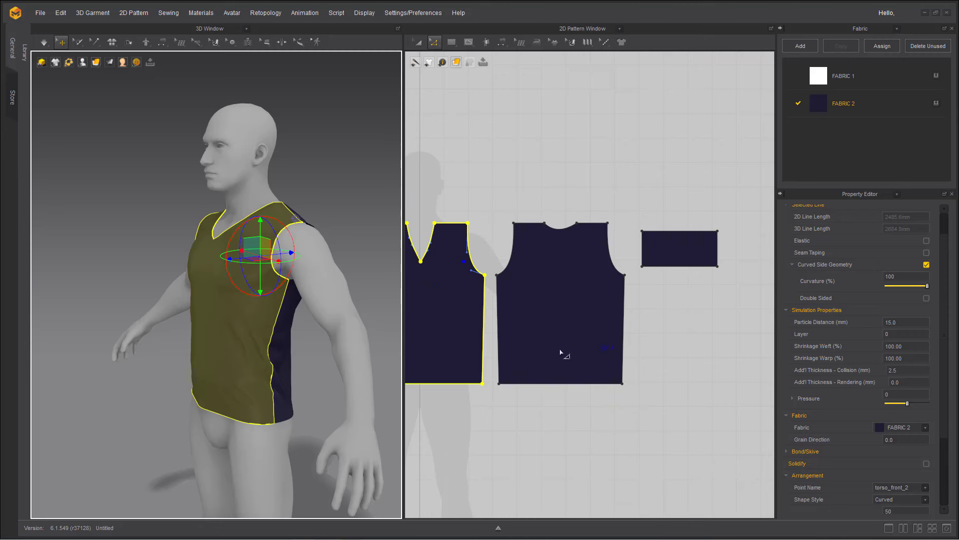
right_drag(315, 406, 212, 395)
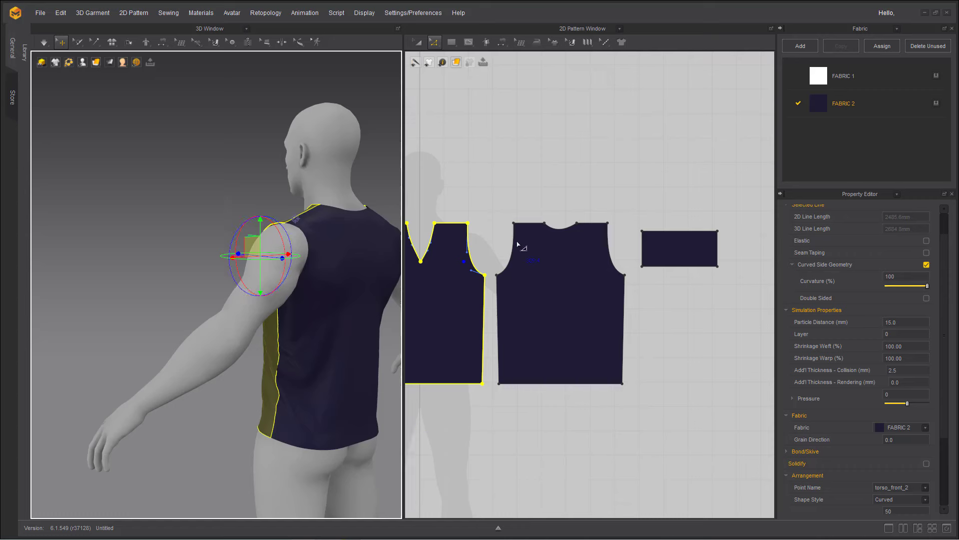
click(470, 248)
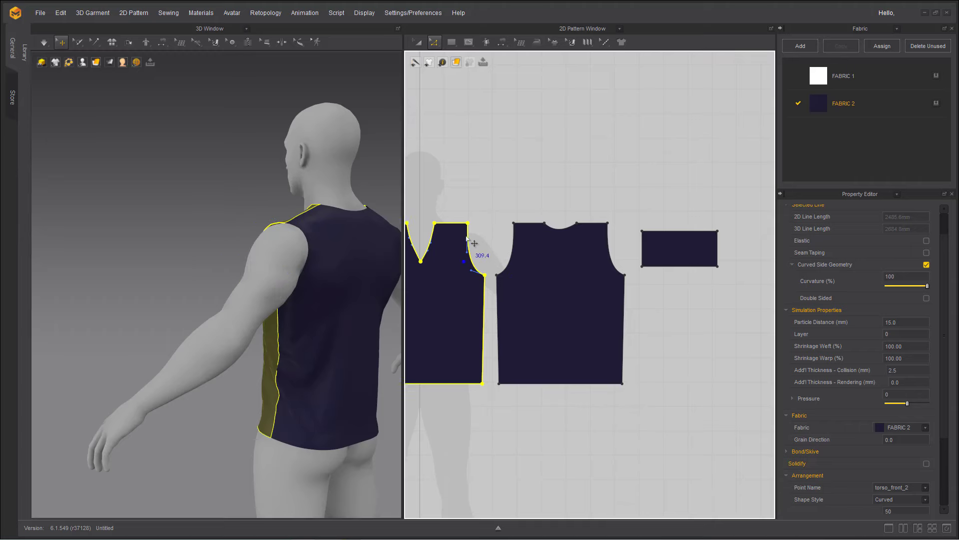
shift+click(506, 259)
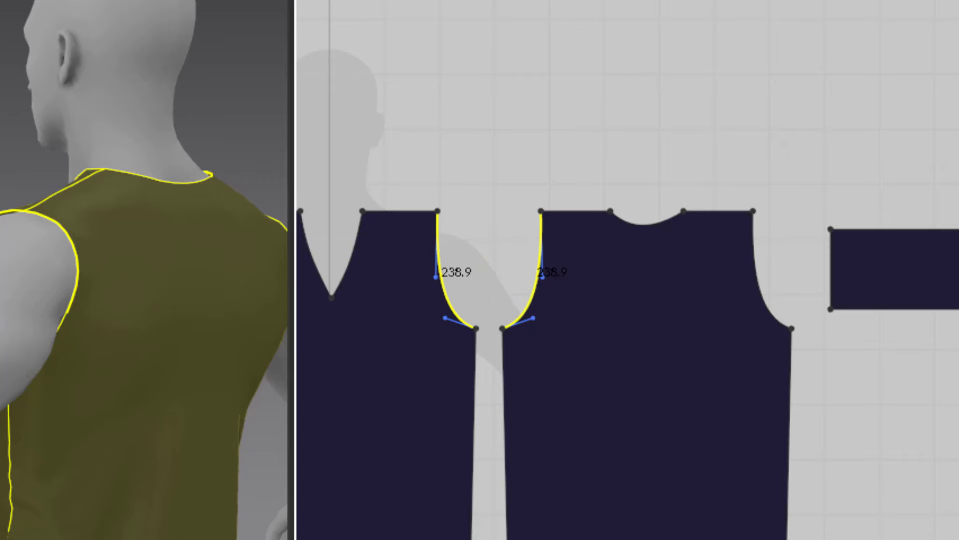
Set the sleeve rectangle's upper edge to 478 mm and align the lower corner under it to restore the rectangular shape
click(918, 230)
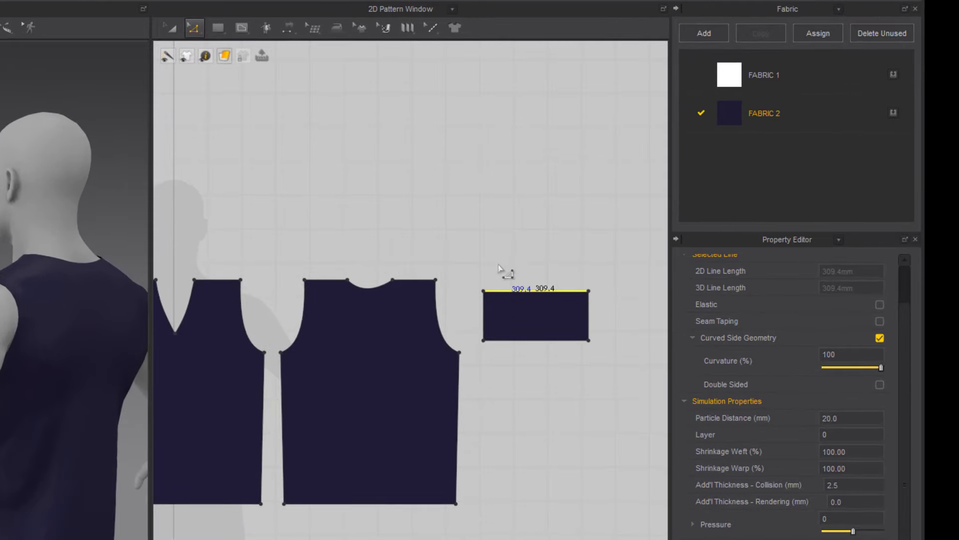
right_click(499, 289)
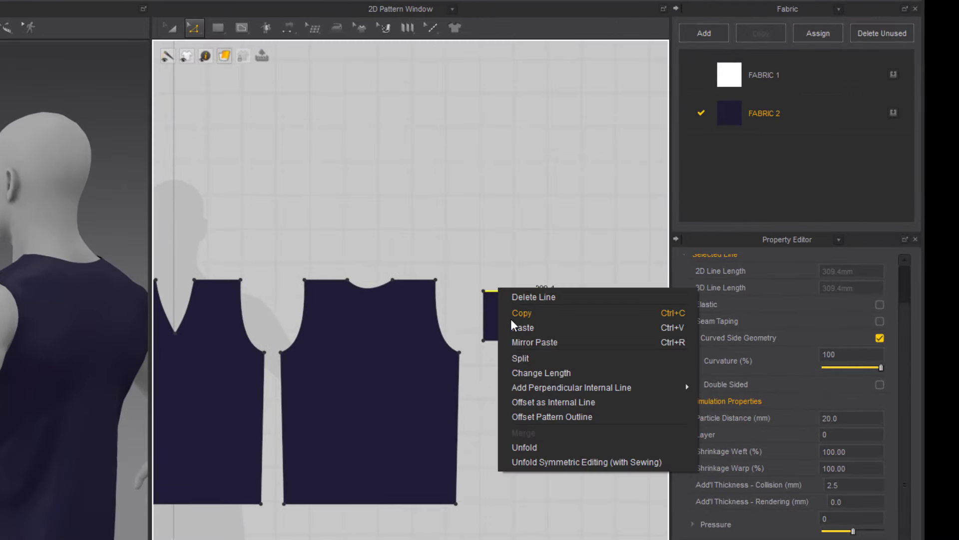
click(536, 373)
text(478)
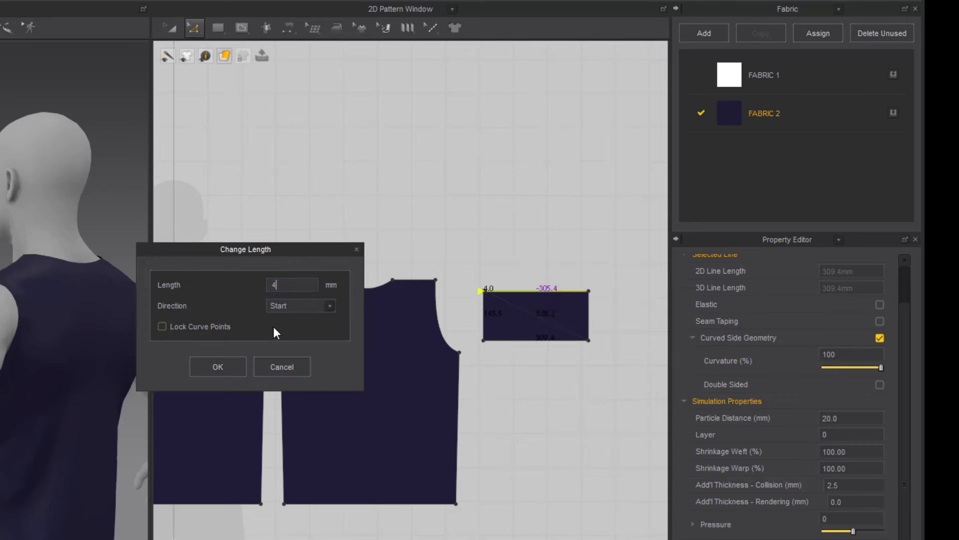
click(218, 367)
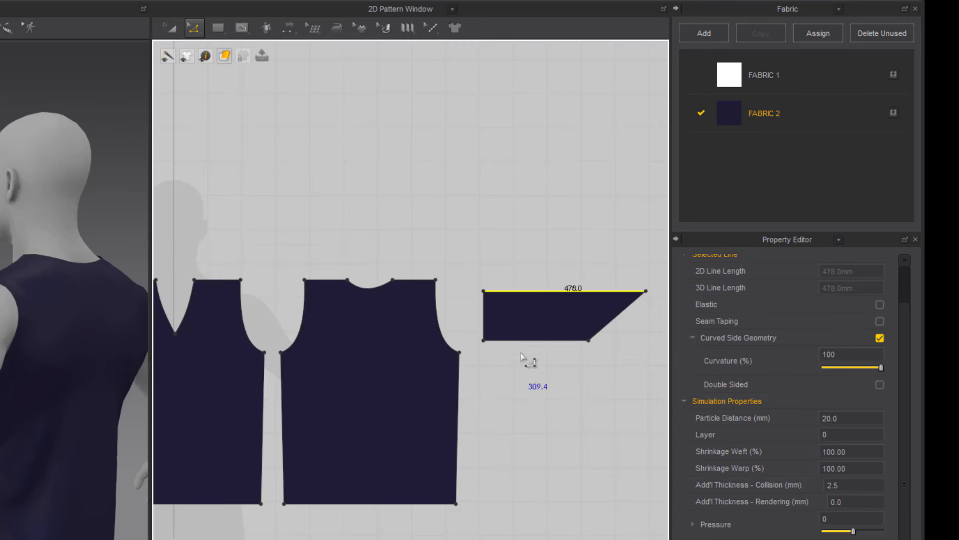
click(589, 341)
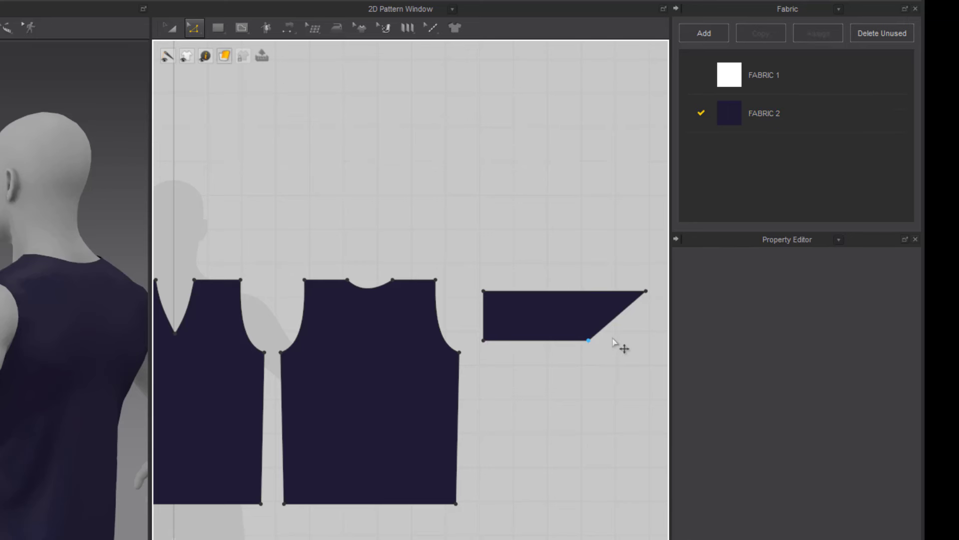
drag(589, 340, 646, 341)
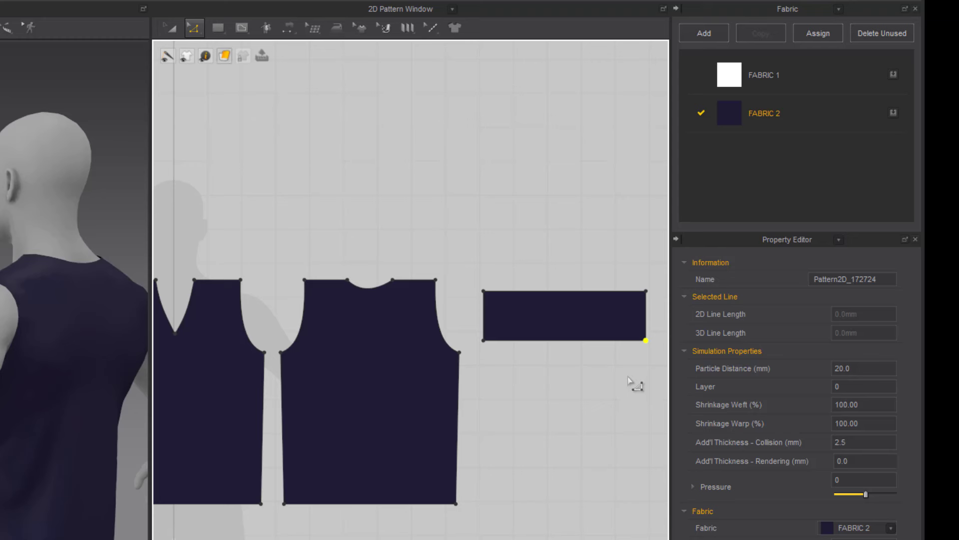
Compare the combined length of the facing front and back armhole curves with the sleeve rectangle's upper edge
middle_drag(555, 406, 452, 473)
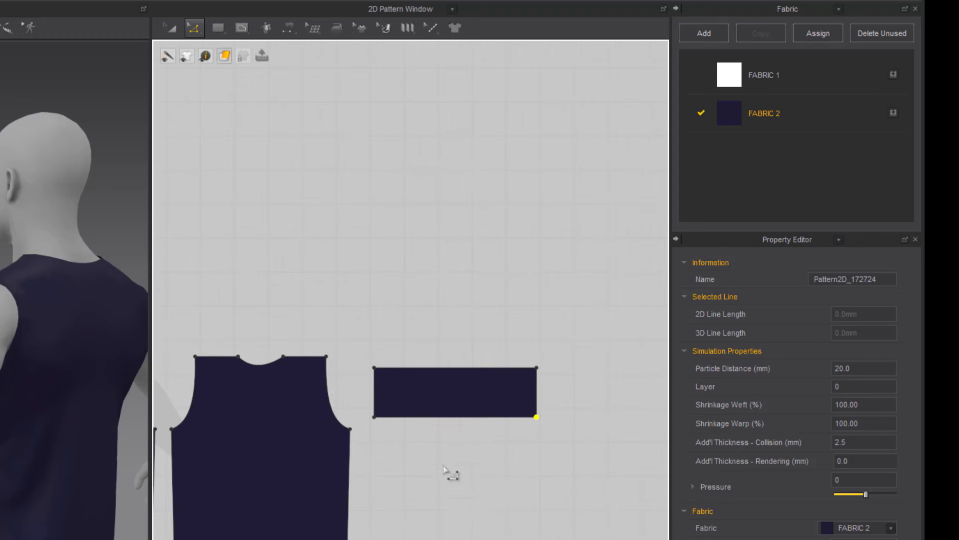
middle_drag(180, 392, 315, 384)
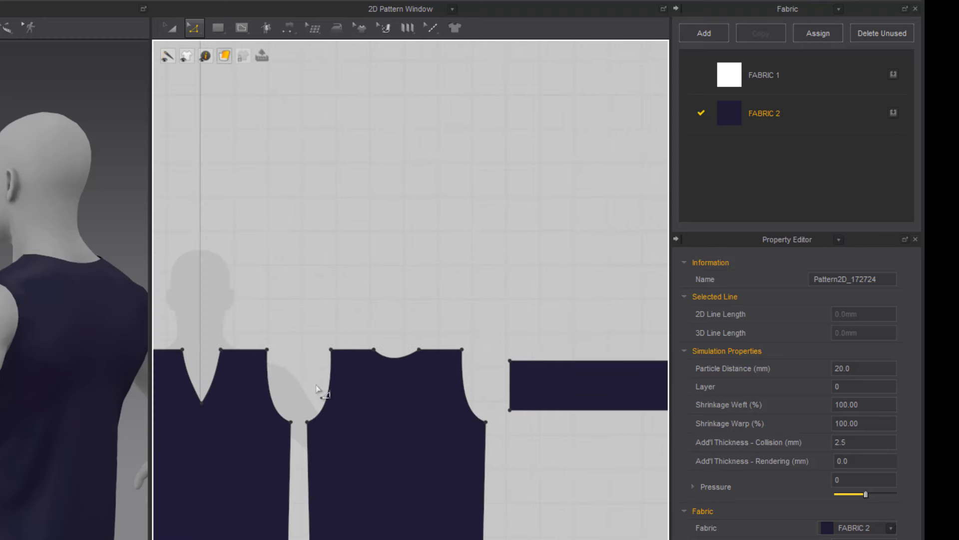
click(271, 393)
shift+click(327, 397)
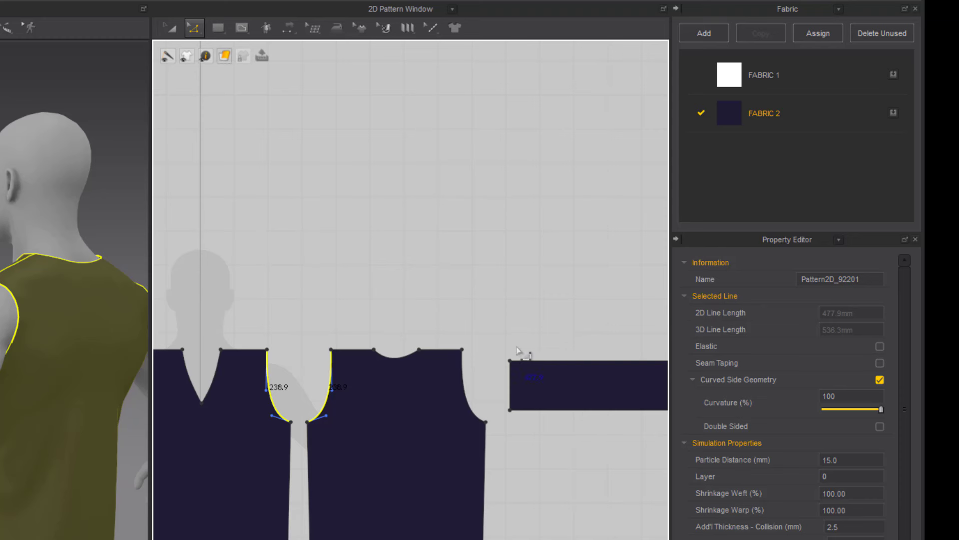
right_drag(490, 337, 441, 304)
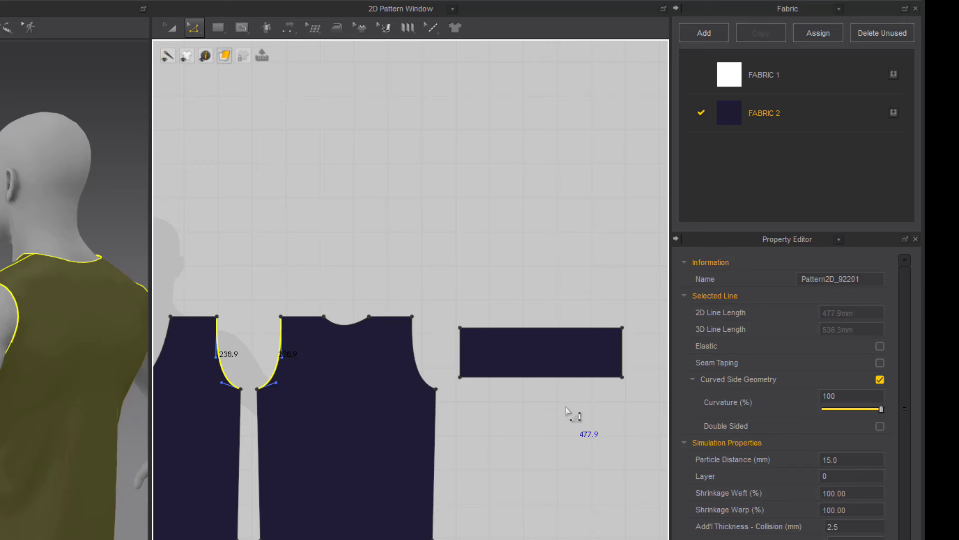
click(527, 330)
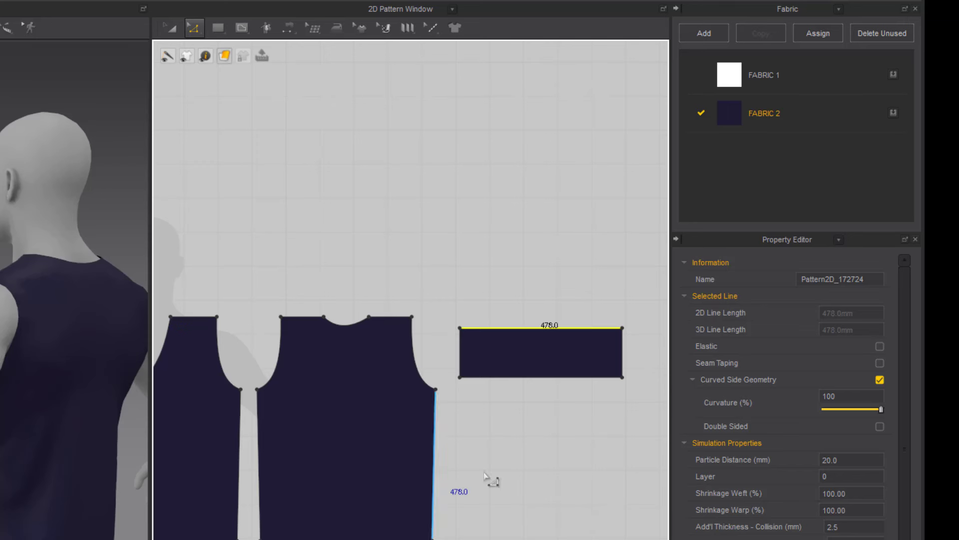
click(278, 364)
shift+click(223, 364)
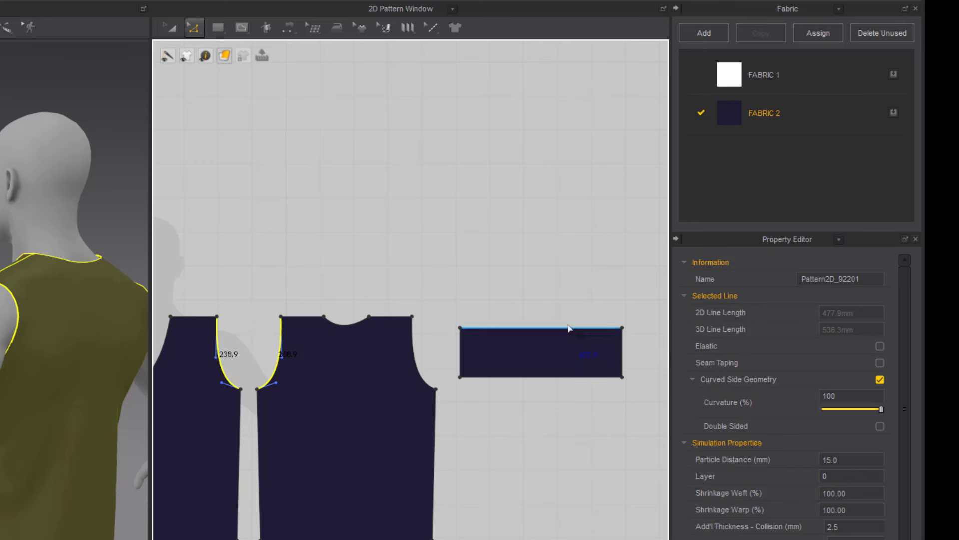
Narrow the sleeve rectangle to 398 mm by shifting its outer short side inward
click(202, 29)
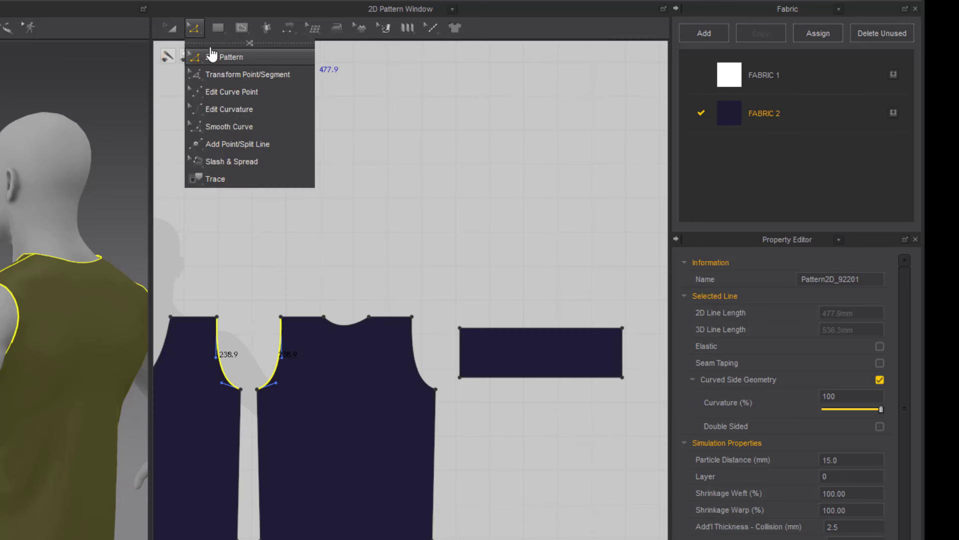
drag(594, 291, 649, 435)
key(Left)
key(Left)
key(Left)
key(Left)
key(Left)
key(Left)
key(Left)
key(Left)
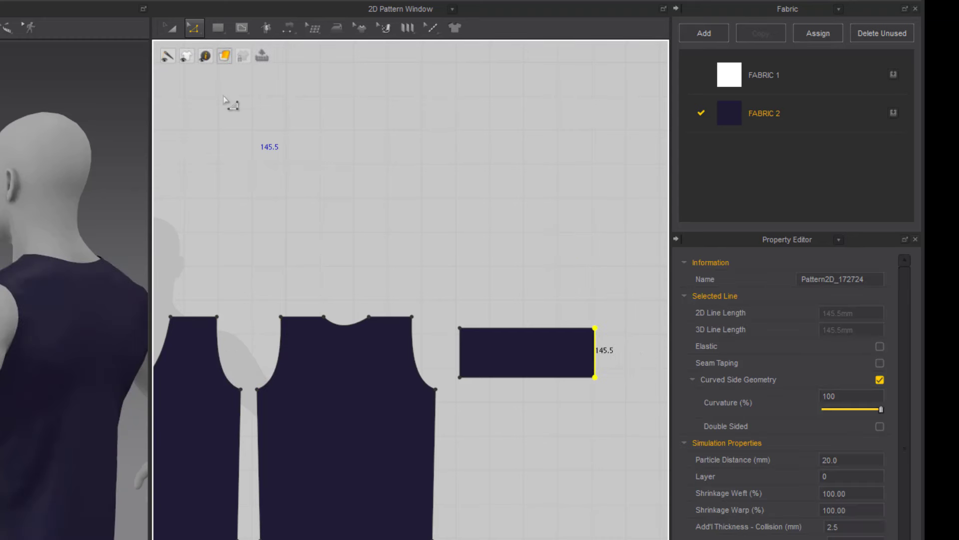
Bend the sleeve rectangle's upper edge outward with Edit Curvature into a rounded sleeve cap about 479 mm long
click(194, 28)
click(531, 358)
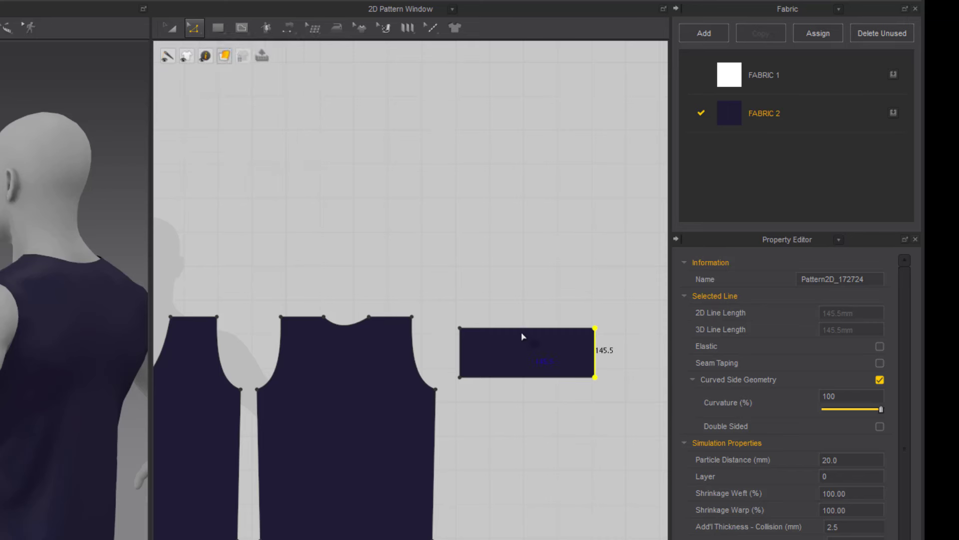
click(524, 328)
click(194, 29)
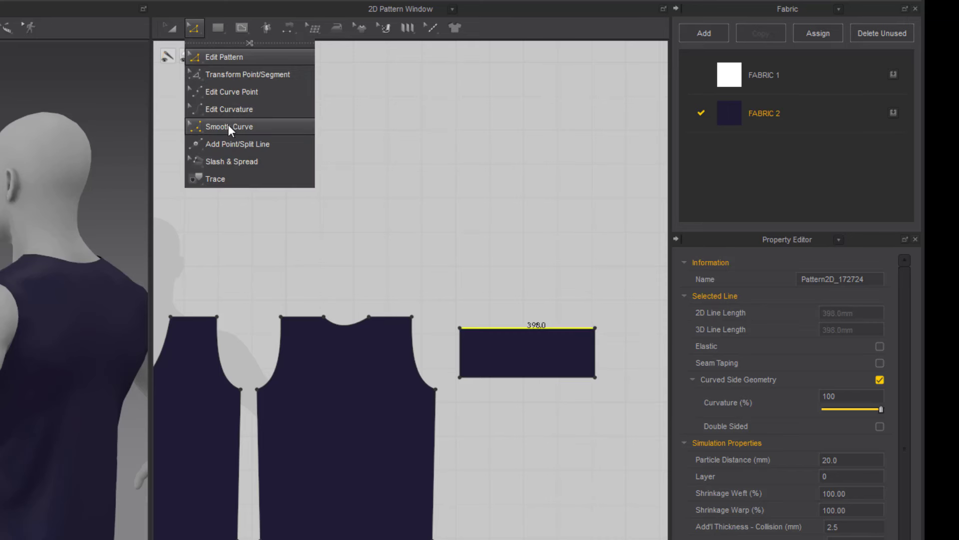
click(227, 109)
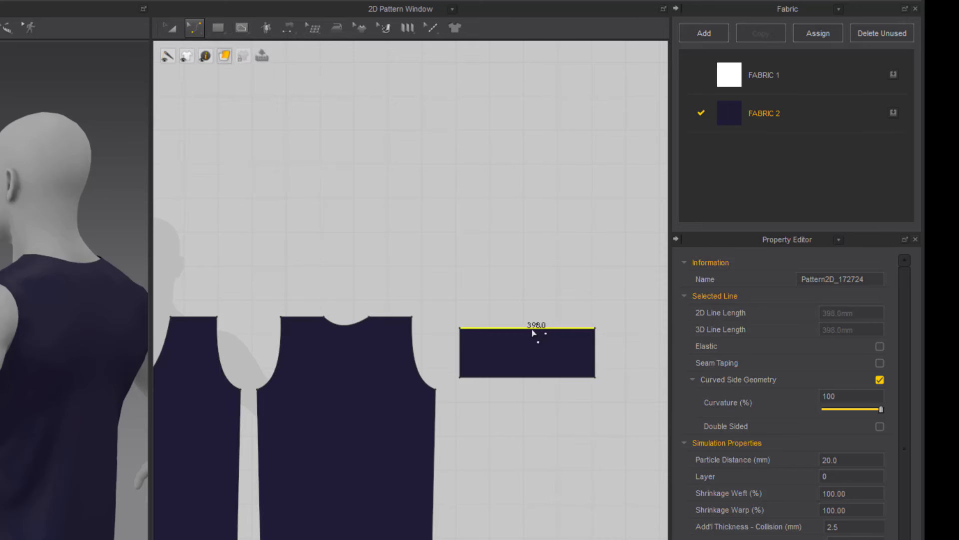
drag(530, 331, 530, 292)
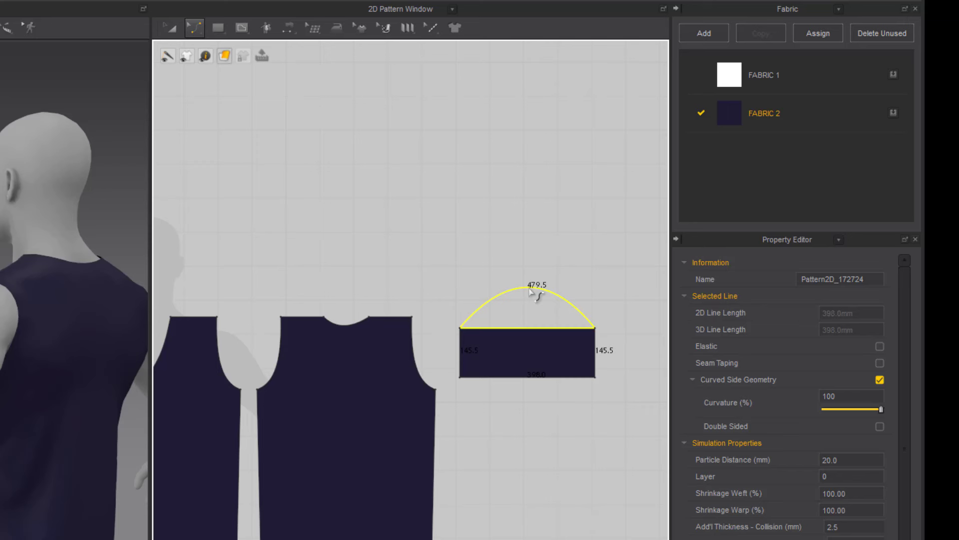
drag(530, 291, 531, 292)
drag(531, 291, 526, 289)
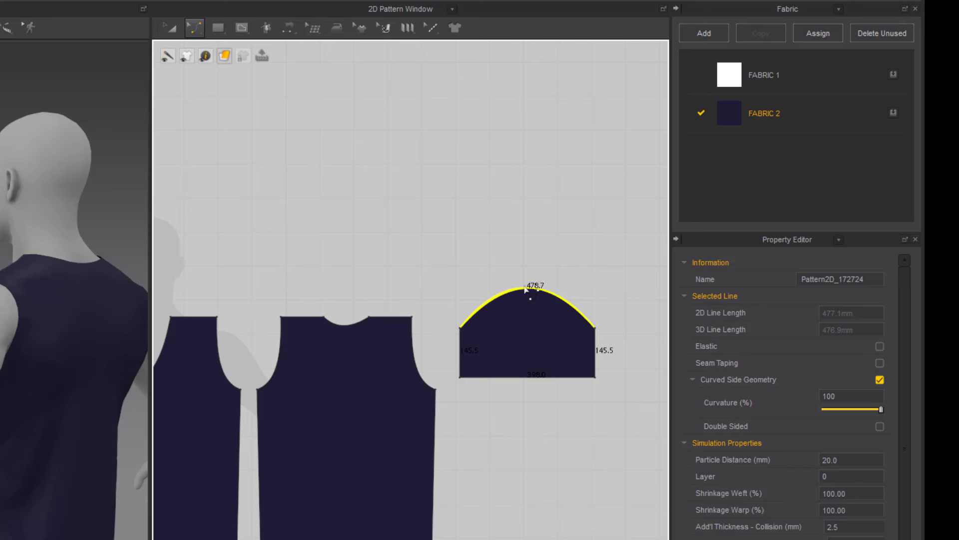
click(550, 477)
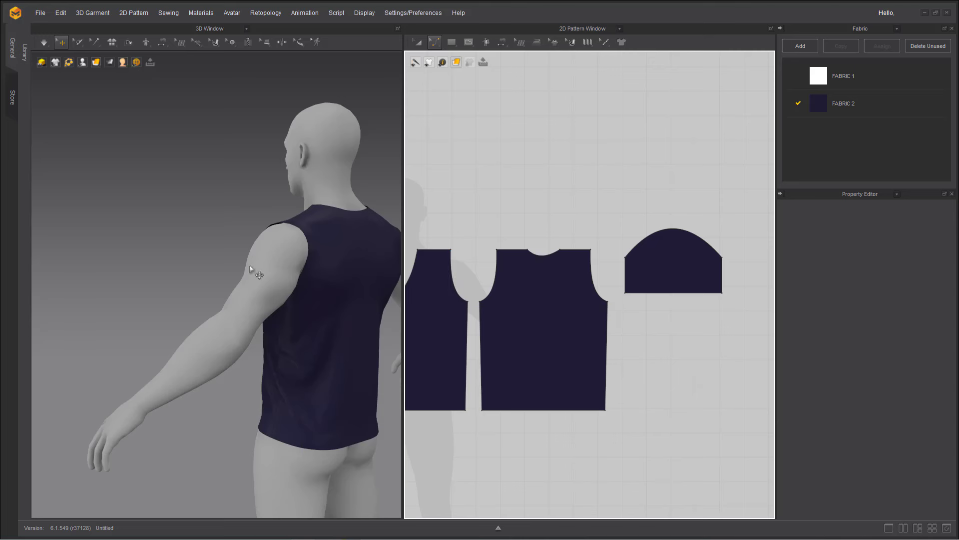
Show the avatar's arrangement points and place the sleeve pattern on the outer point of the left upper arm
scroll(211, 318, down, 4)
right_drag(126, 318, 260, 323)
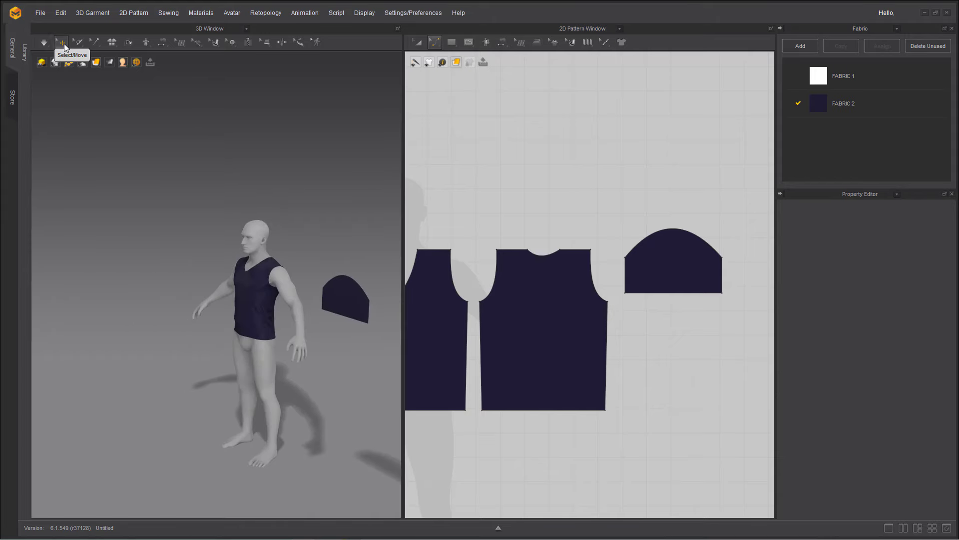
click(364, 298)
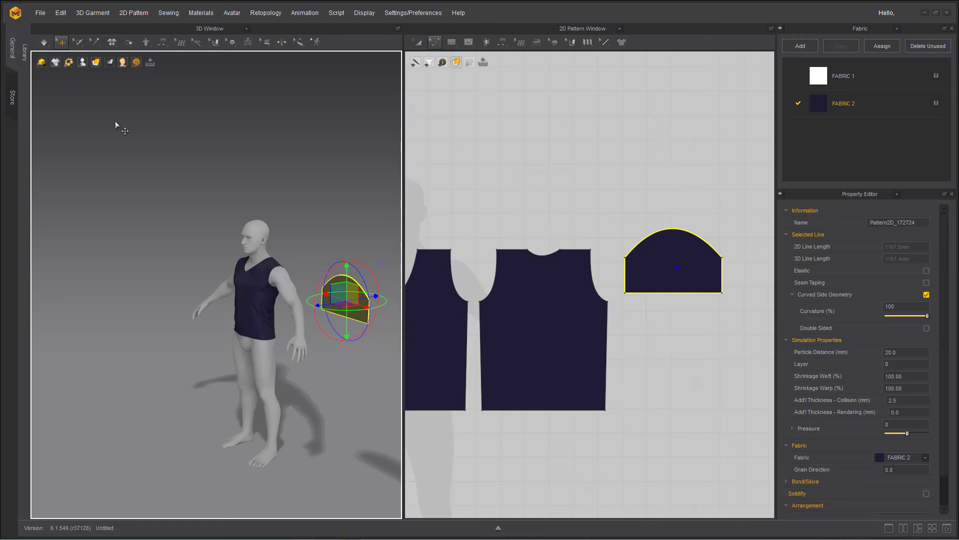
click(43, 62)
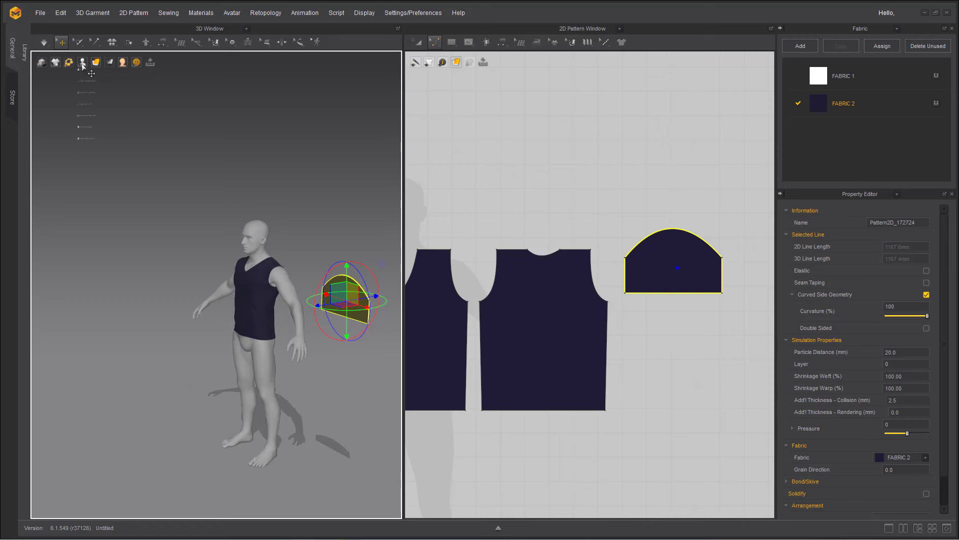
click(96, 89)
right_drag(226, 395, 212, 388)
scroll(252, 360, up, 3)
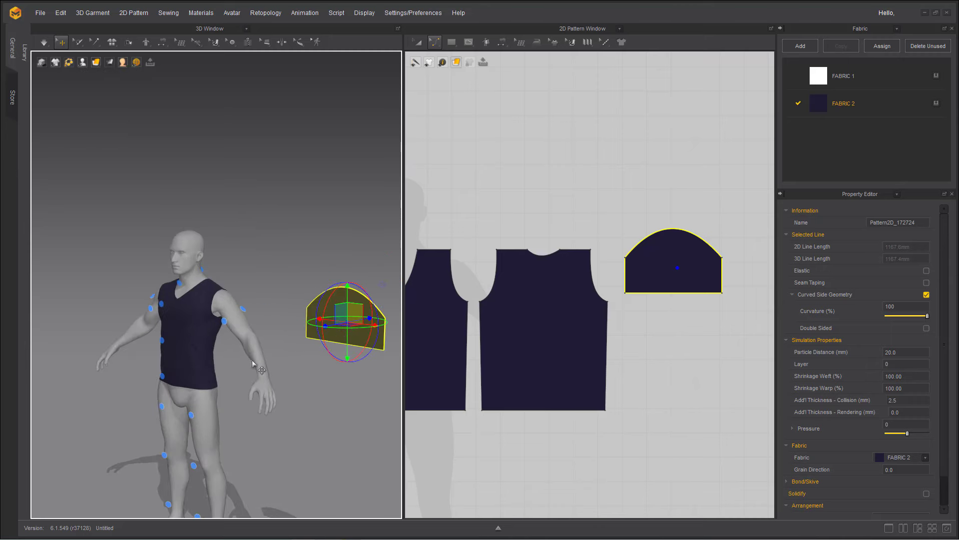
click(242, 308)
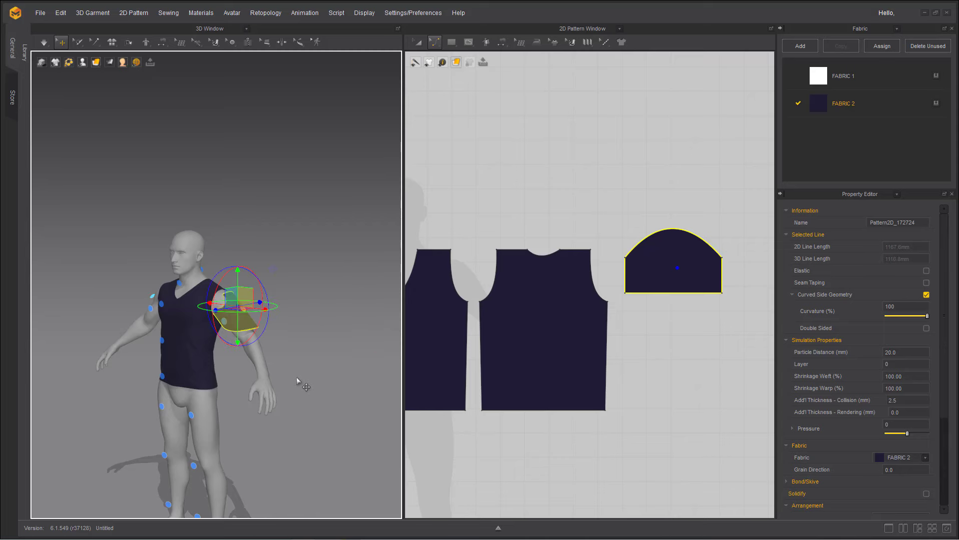
Rotate the sleeve pattern around the left upper arm so its rounded cap faces the armhole and its open sides face down
right_drag(262, 407, 247, 388)
scroll(287, 391, up, 5)
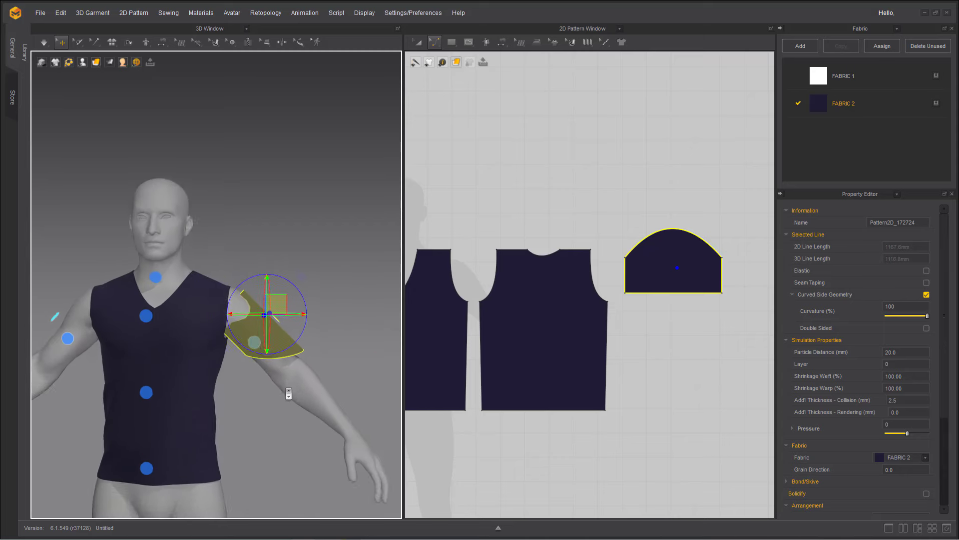
right_drag(291, 353, 179, 372)
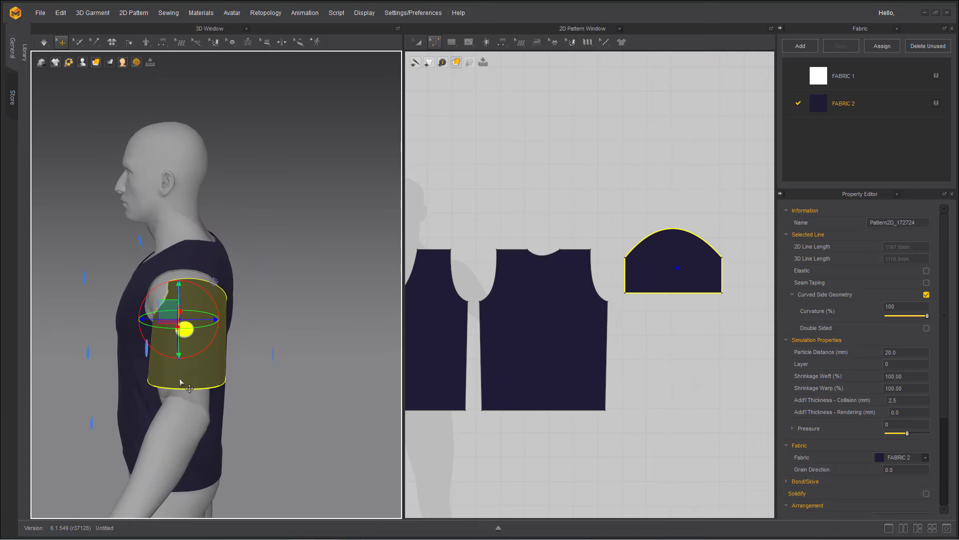
right_drag(202, 381, 247, 299)
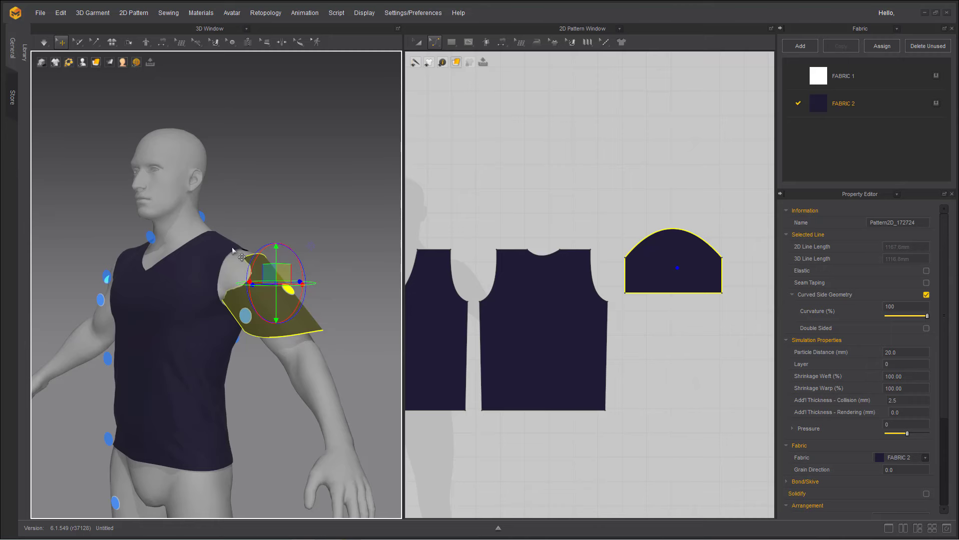
right_drag(306, 349, 208, 370)
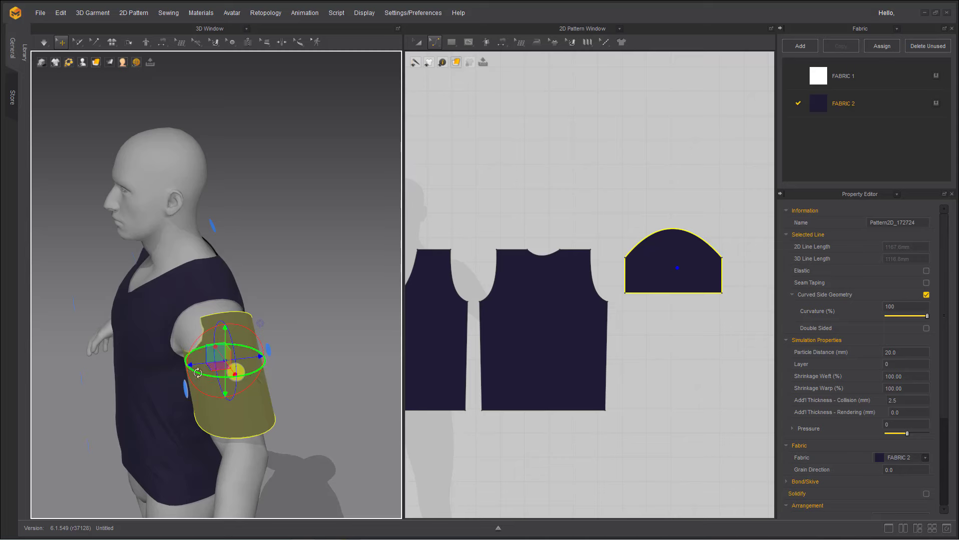
drag(199, 374, 237, 379)
right_drag(150, 380, 246, 371)
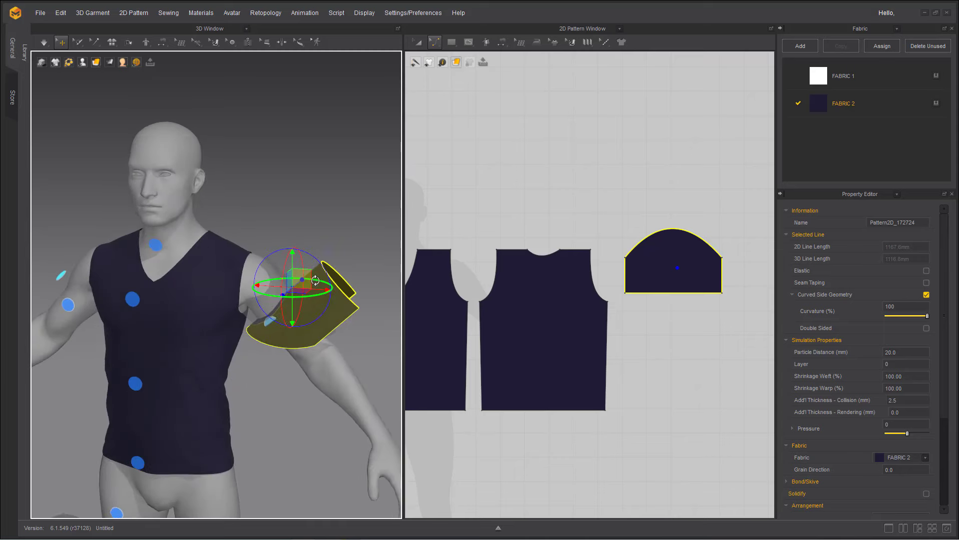
drag(312, 254, 339, 314)
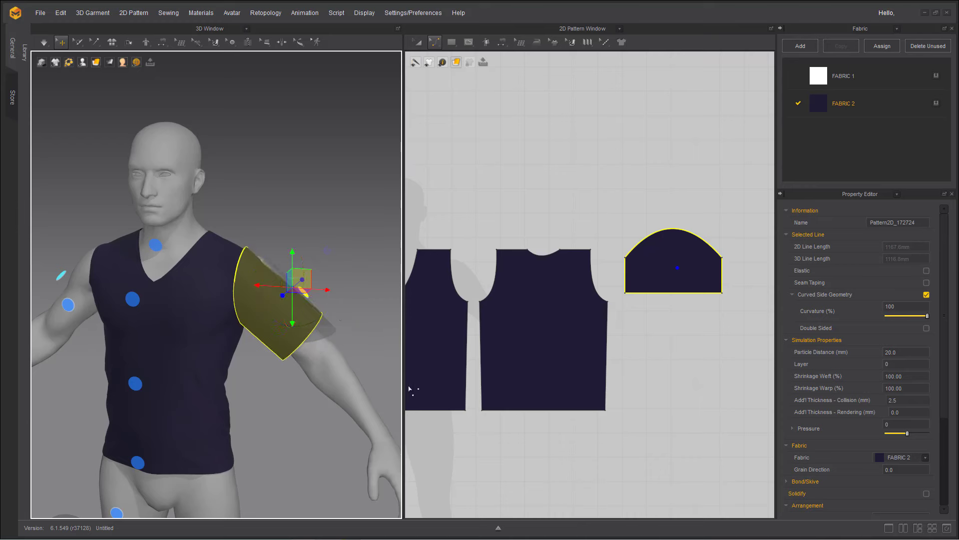
Fine-tune the sleeve's position around the left upper arm, checking its alignment with the armhole from the front, back and underside
right_drag(320, 375, 180, 320)
drag(220, 366, 231, 372)
key(8)
mouse_move(146, 246)
mouse_down()
mouse_move(145, 262)
mouse_move(146, 246)
mouse_up()
right_drag(159, 334, 227, 268)
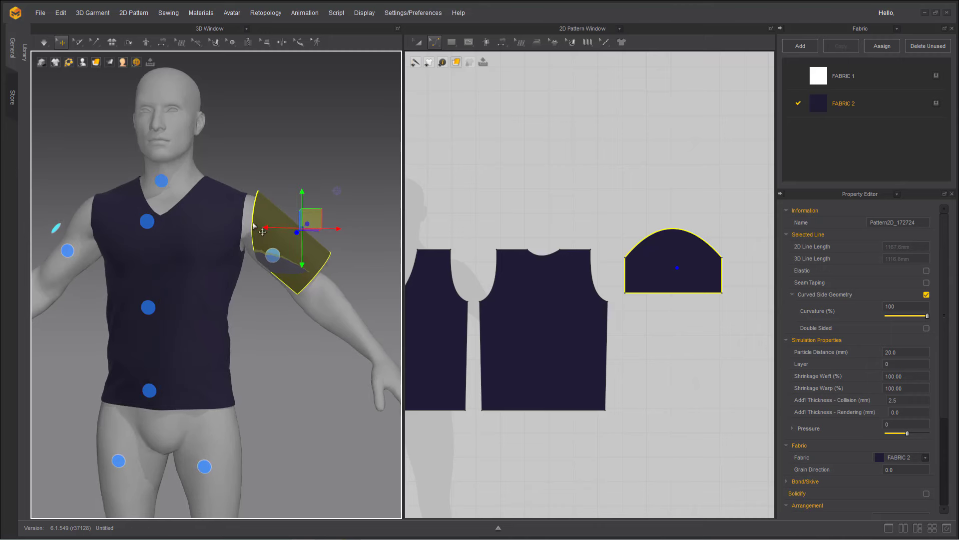
right_drag(254, 226, 108, 281)
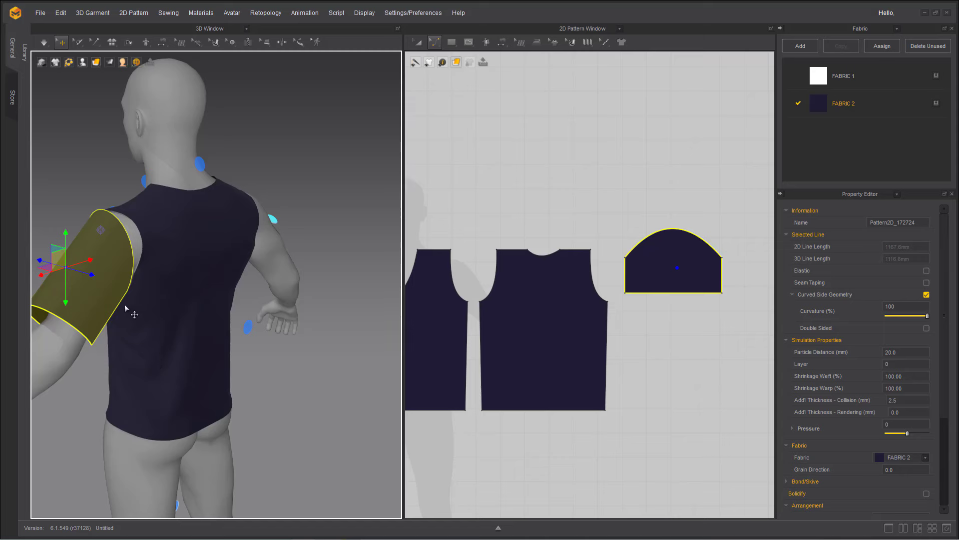
right_drag(117, 354, 133, 275)
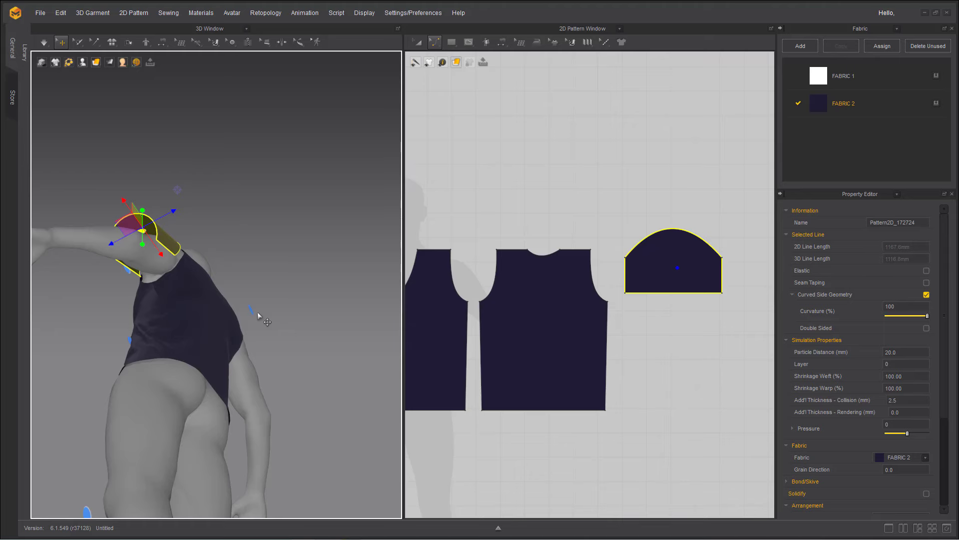
right_drag(161, 300, 282, 388)
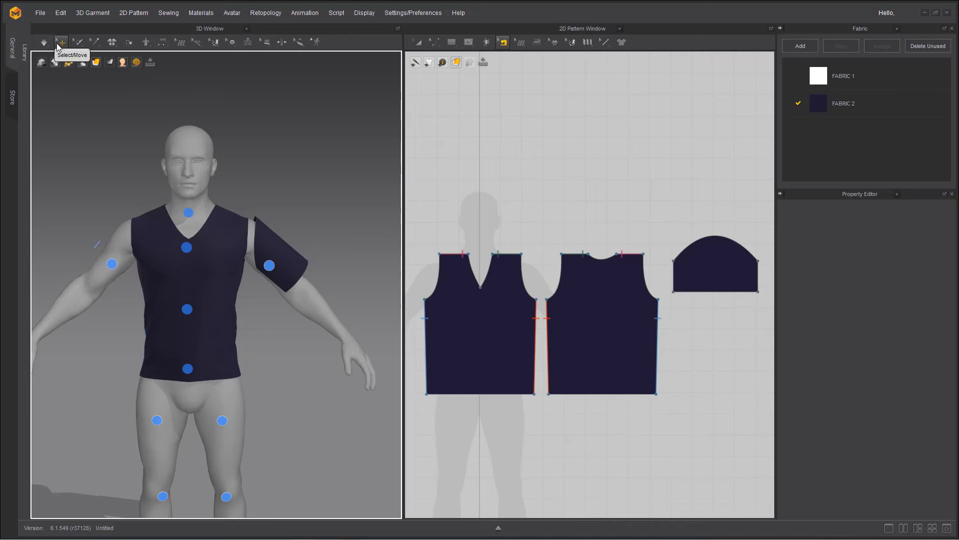
Split the sleeve cap curve into two equal segments with Add Point/Split Line, using Uniform Split
click(292, 254)
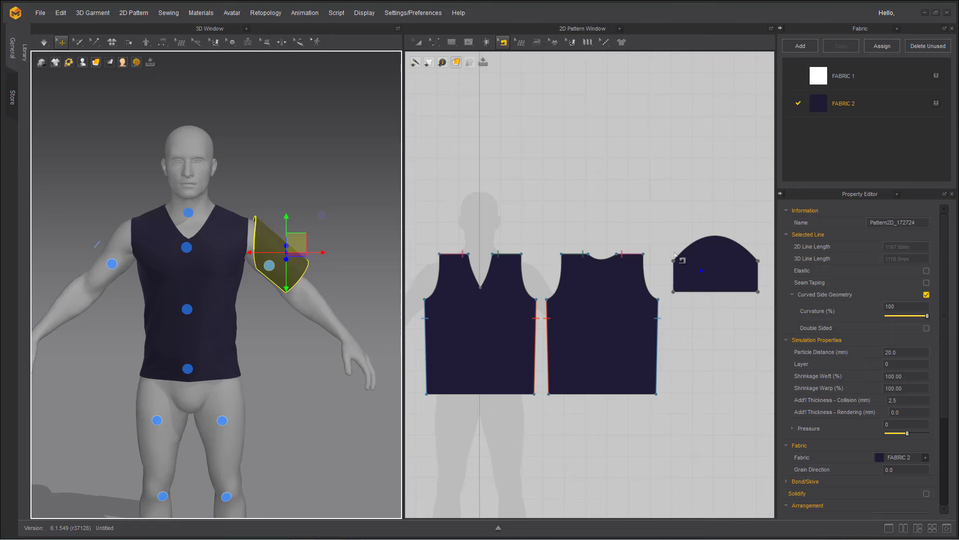
click(435, 42)
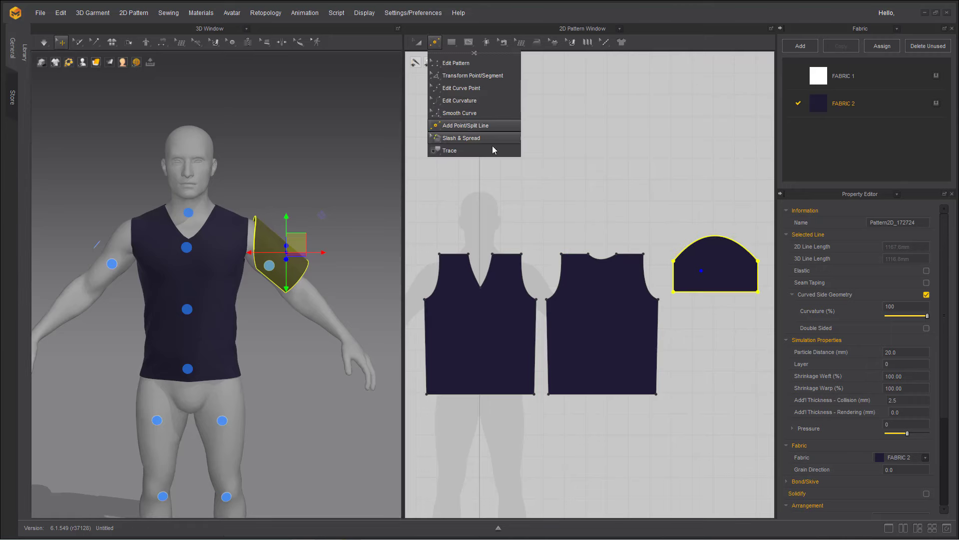
key(c)
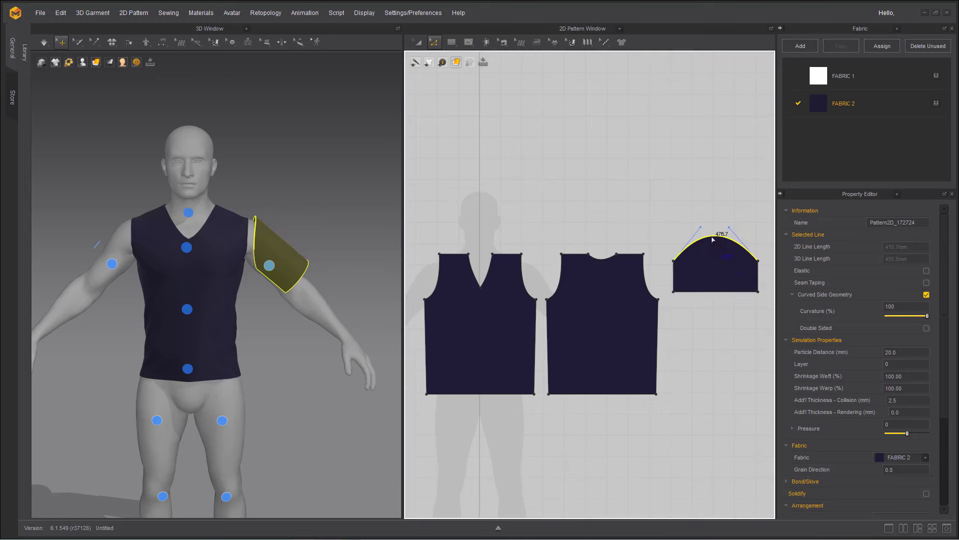
click(435, 42)
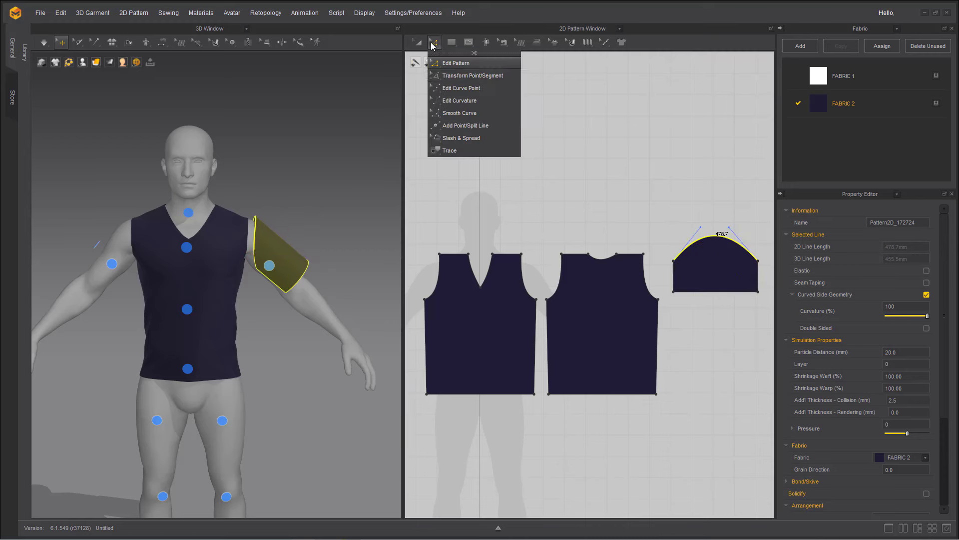
click(456, 126)
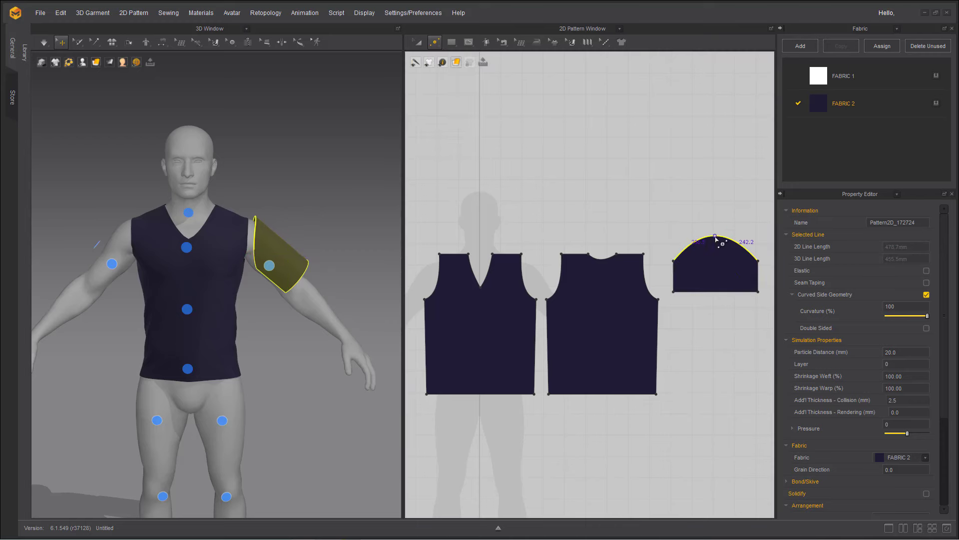
click(714, 237)
click(452, 288)
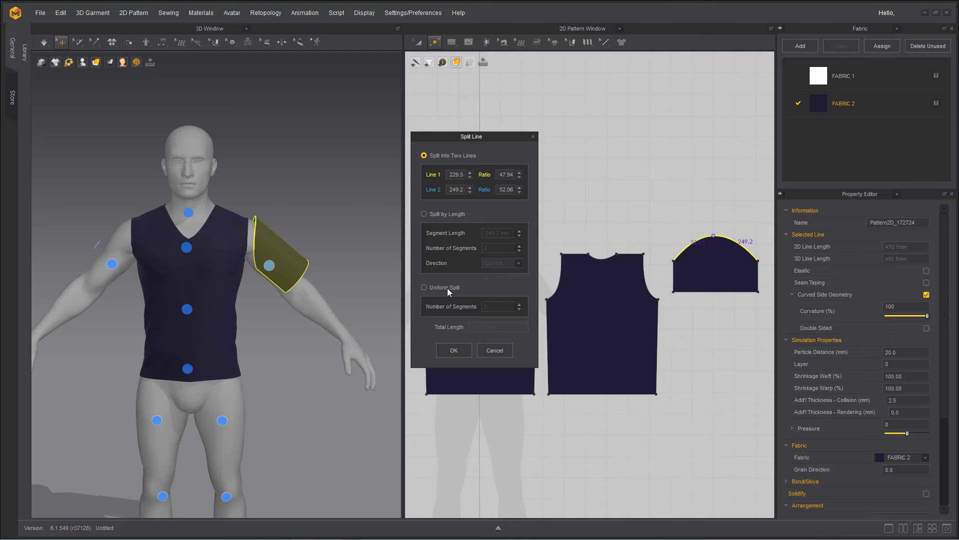
click(454, 352)
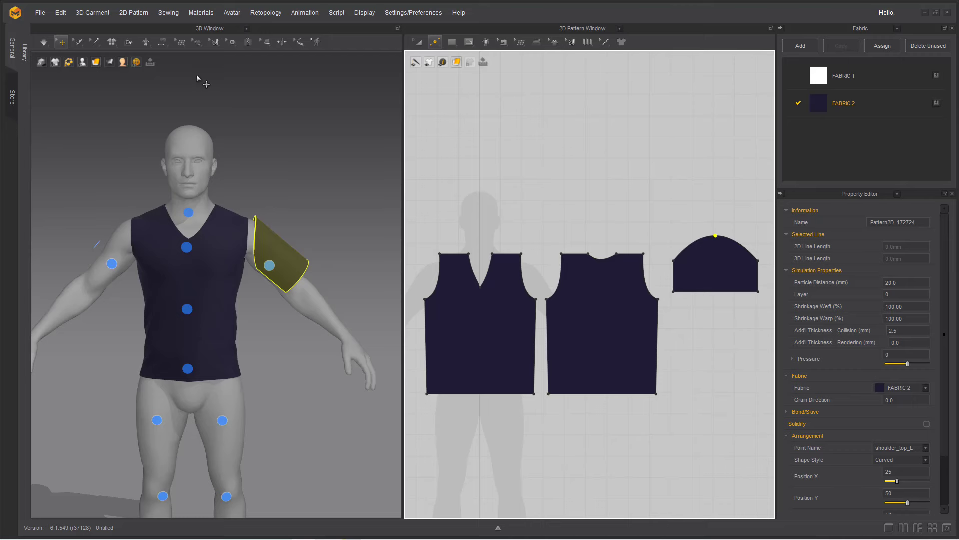
Sew the front panel's left armhole curve to the front half of the sleeve cap
mouse_move(214, 42)
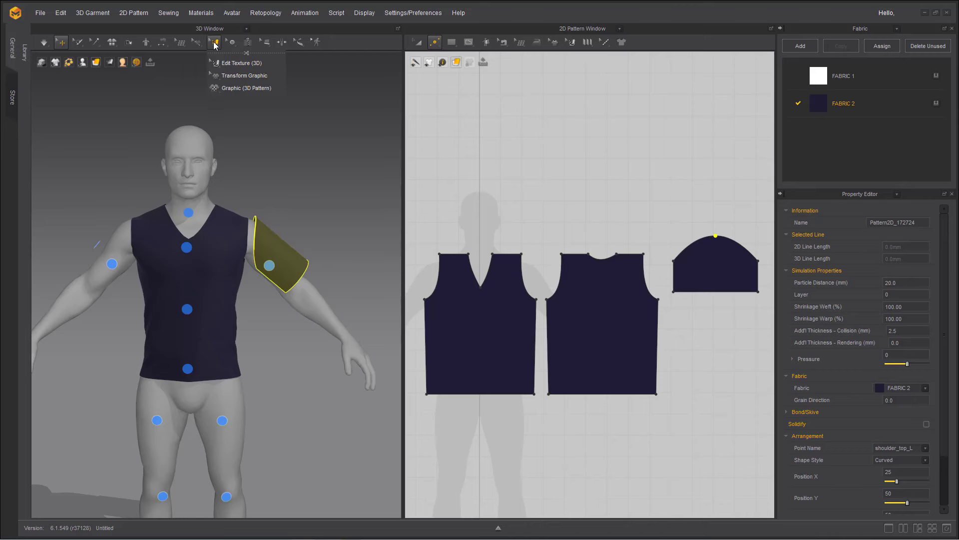
click(163, 42)
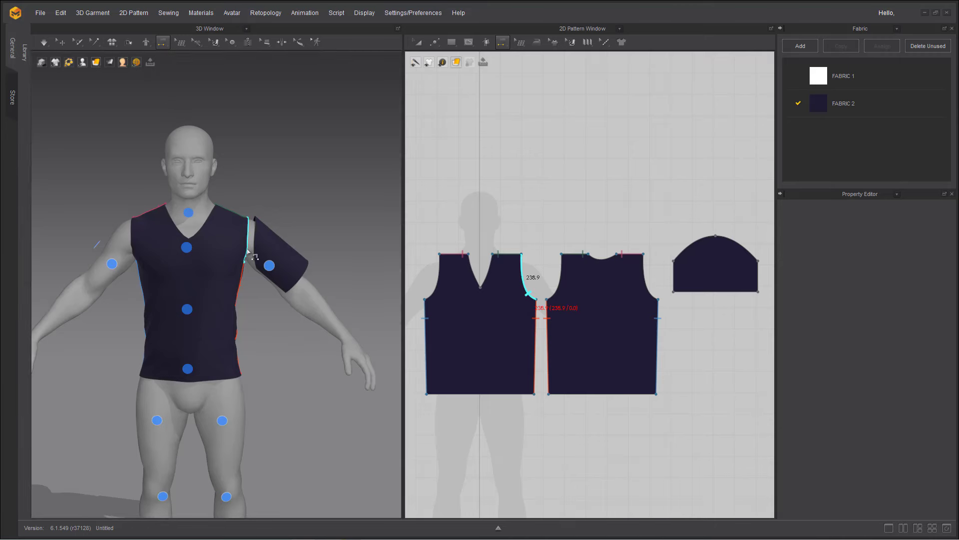
scroll(245, 260, up, 5)
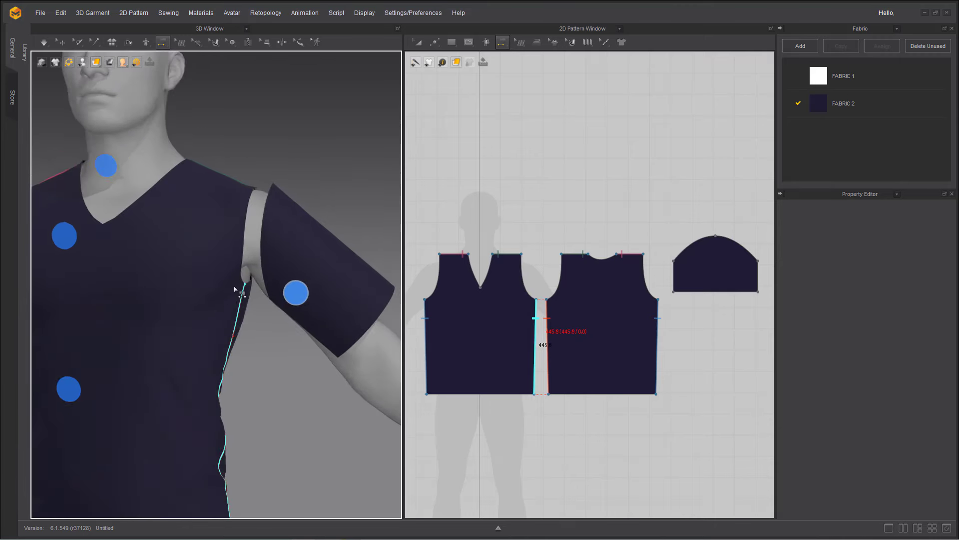
click(235, 289)
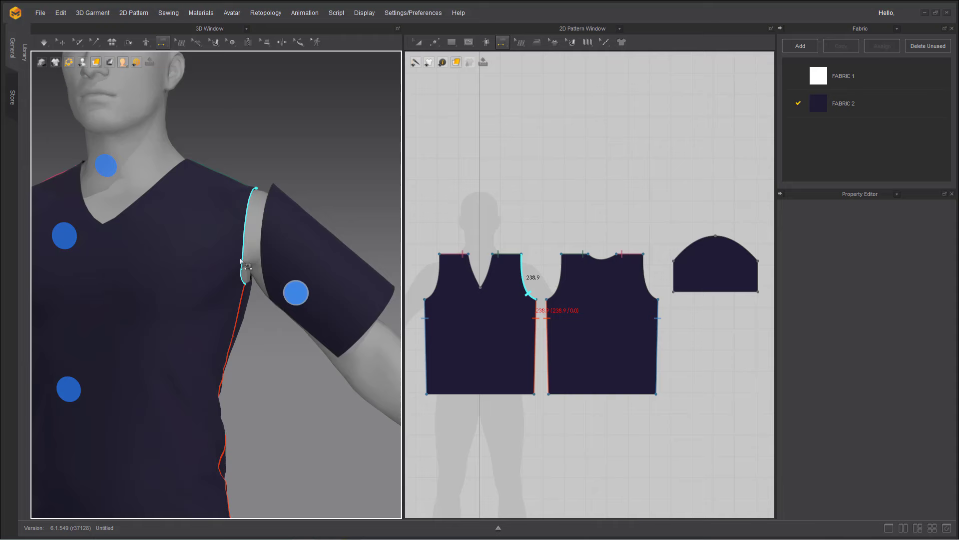
click(251, 205)
click(265, 212)
Sew the back half of the sleeve cap to the back panel's left armhole curve and simulate the garment
right_drag(306, 260, 246, 240)
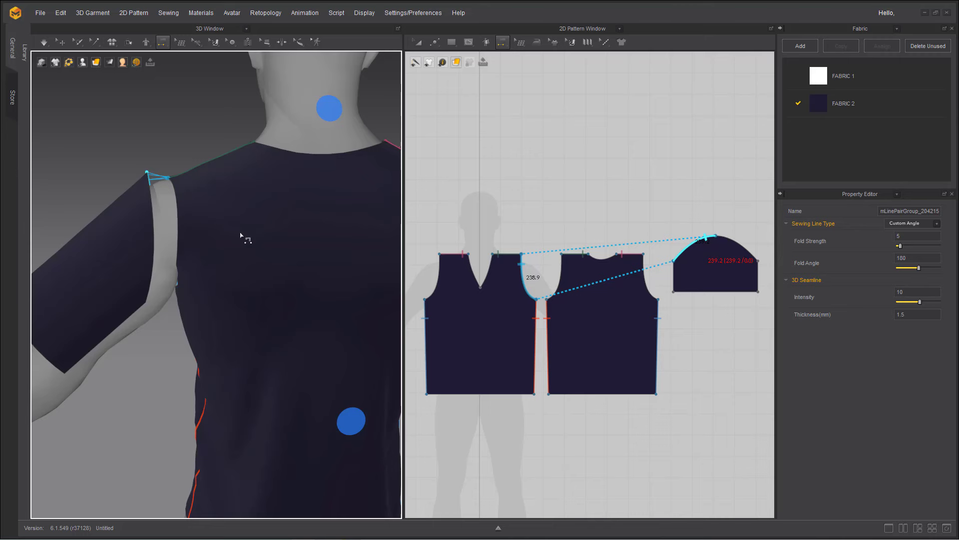
click(151, 206)
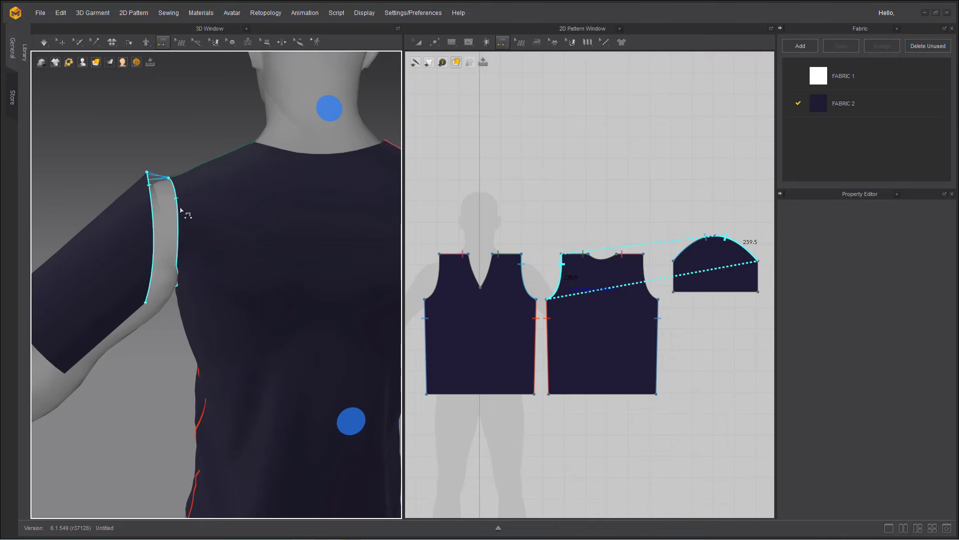
click(181, 211)
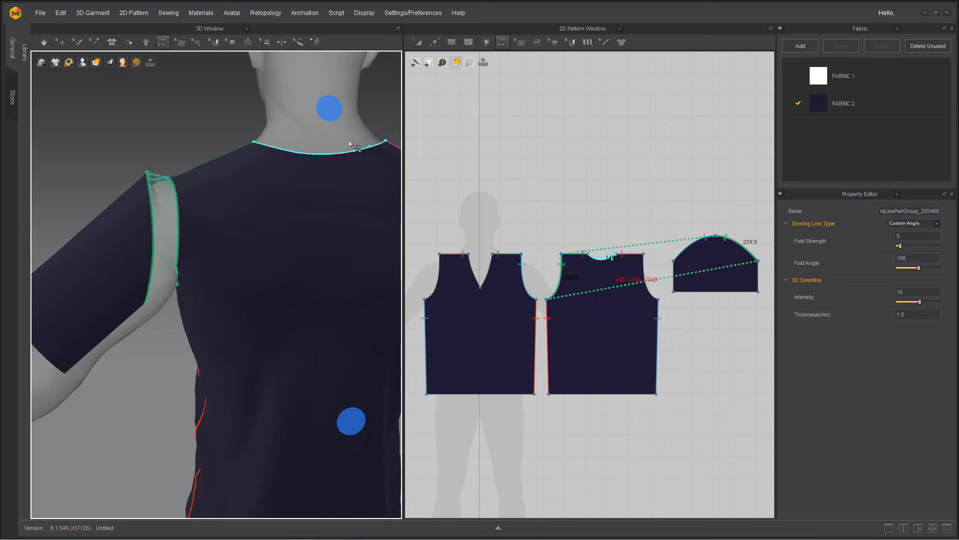
key(space)
key(space)
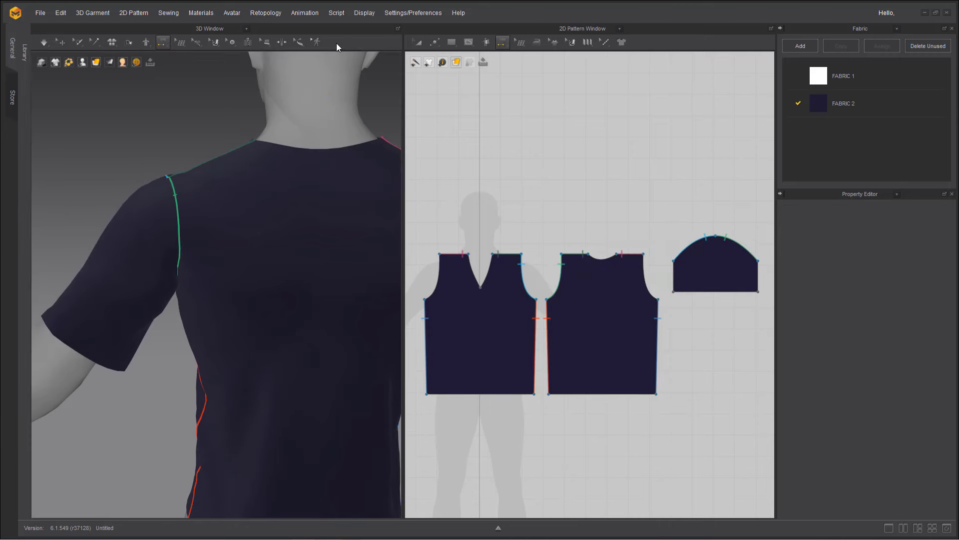
Sew the sleeve's two short sides together under the arm and simulate the garment to close the sleeve
right_drag(98, 503, 128, 370)
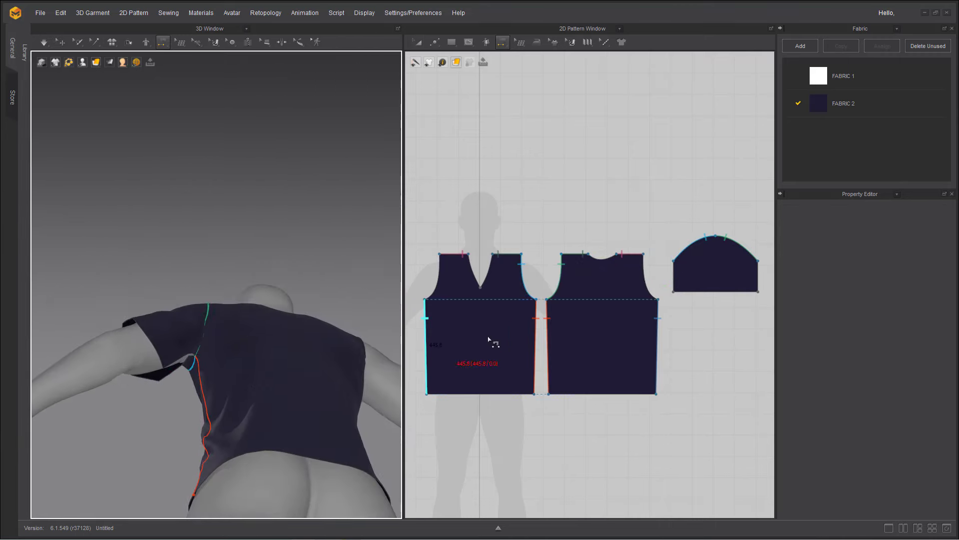
click(674, 274)
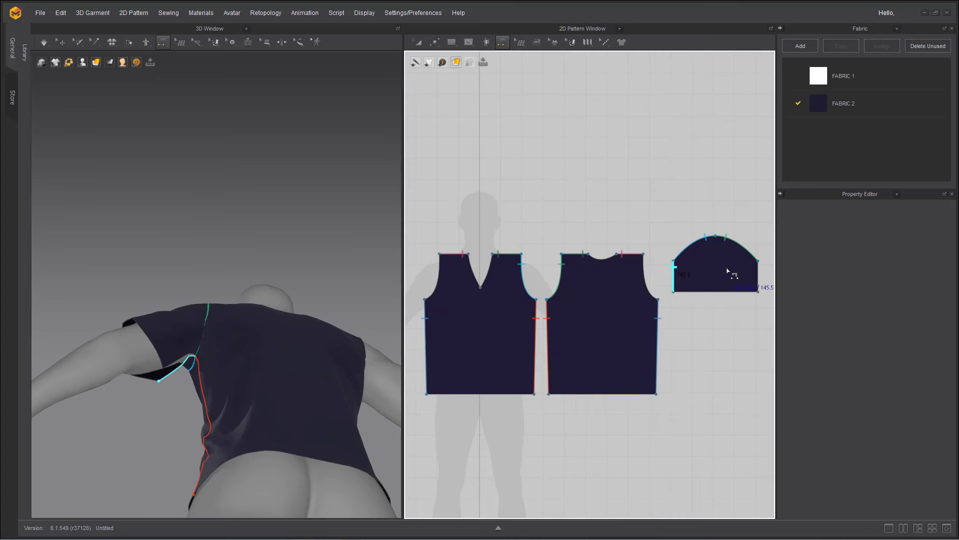
click(758, 274)
key(space)
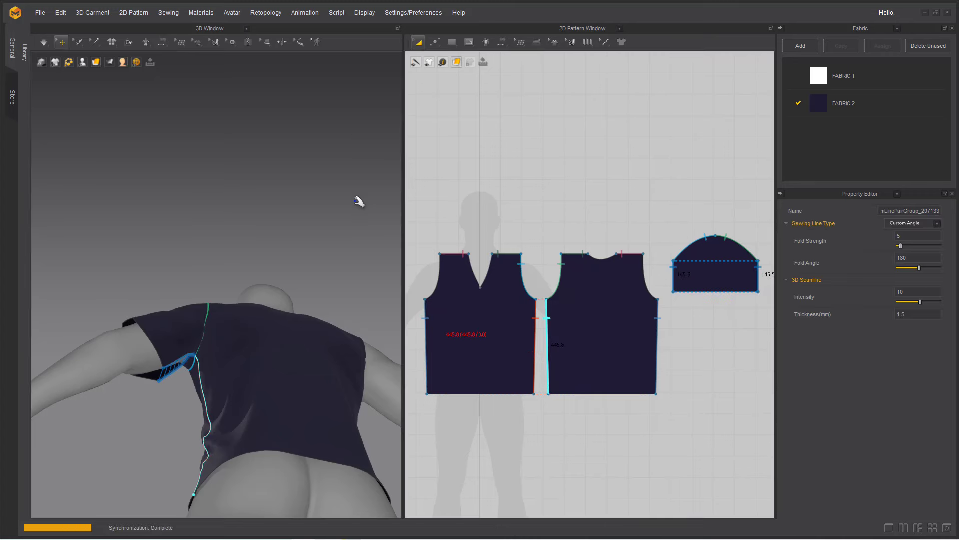
right_drag(80, 337, 285, 347)
scroll(193, 343, up, 5)
key(space)
scroll(189, 344, down, 3)
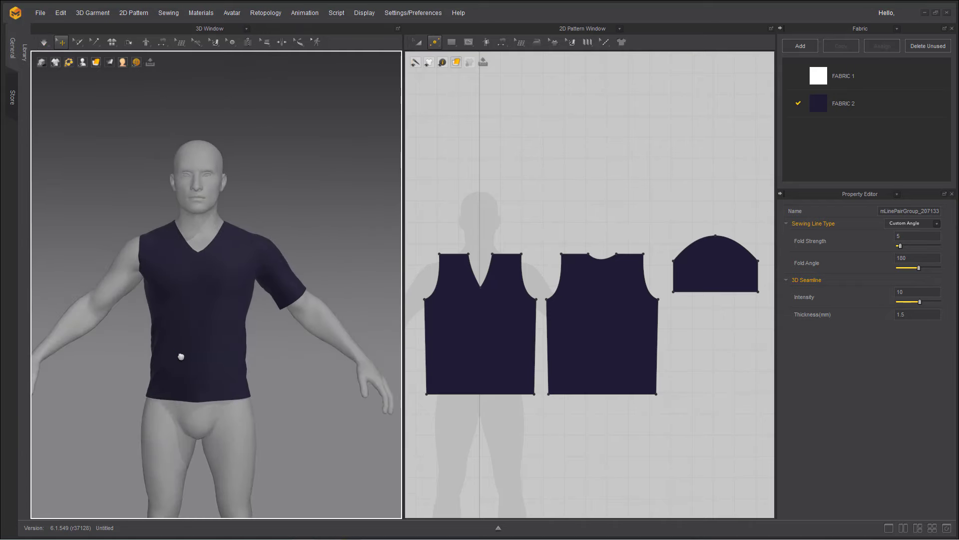
key(space)
click(420, 45)
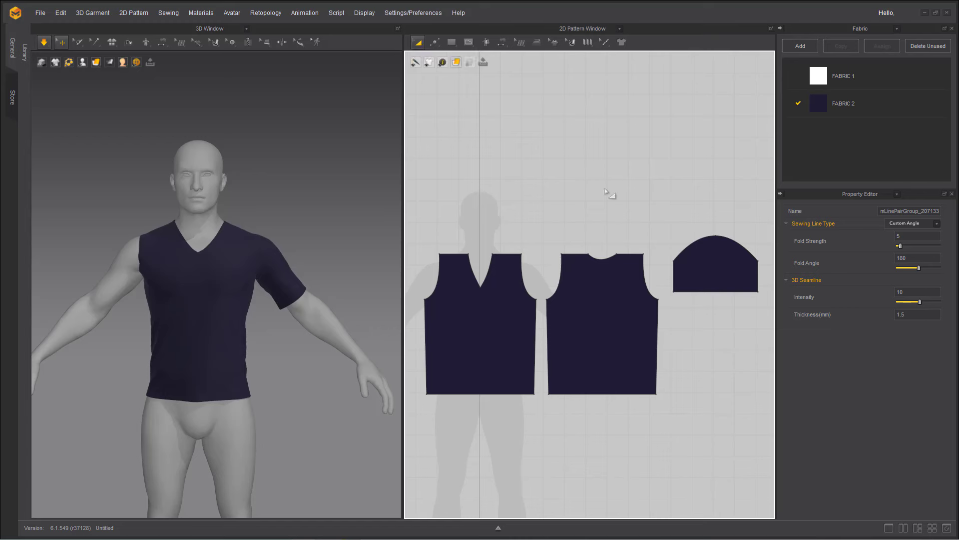
click(725, 260)
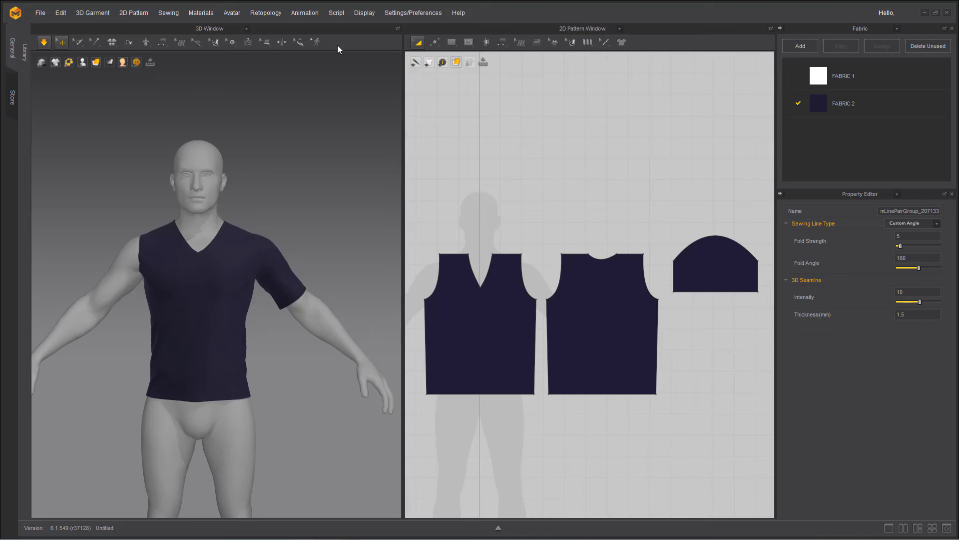
key(b)
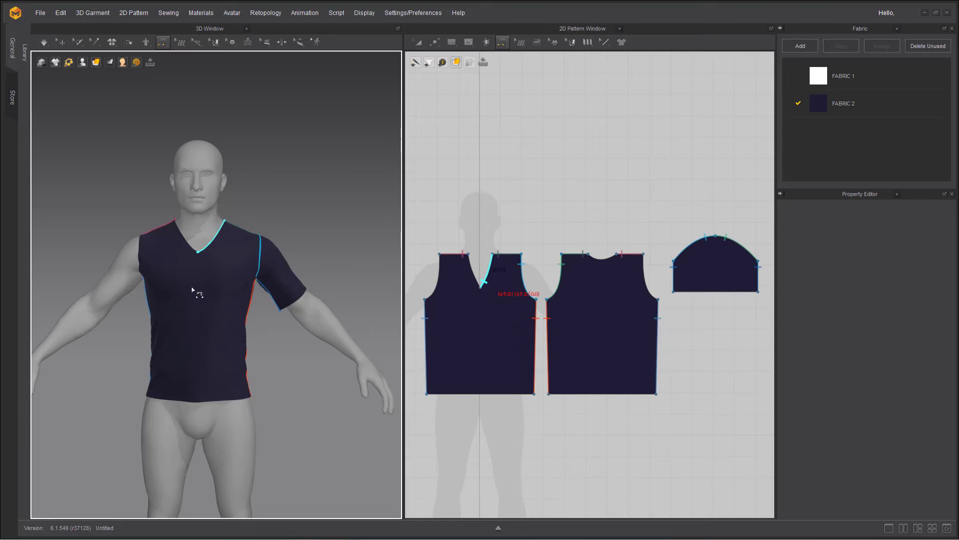
click(431, 374)
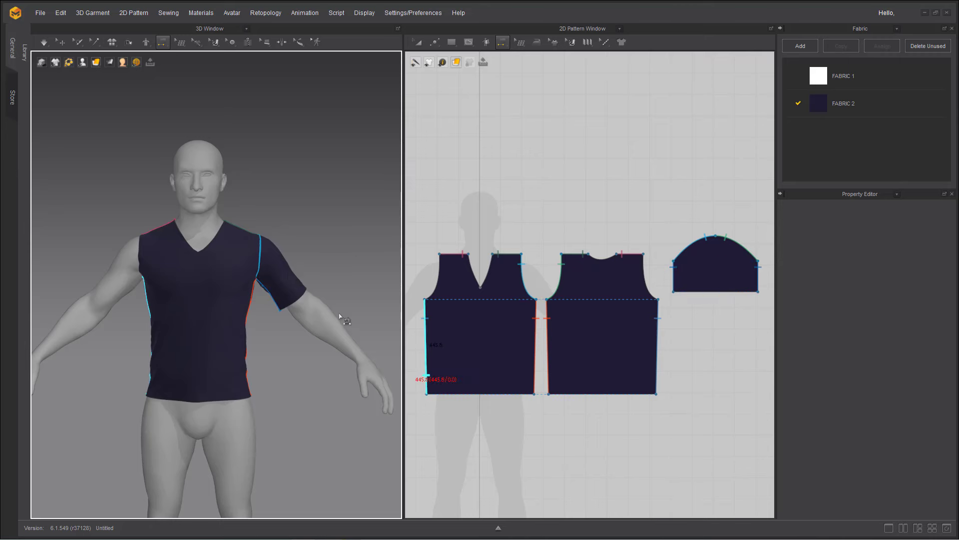
mouse_move(289, 372)
right_down()
mouse_move(280, 299)
mouse_move(282, 388)
right_up()
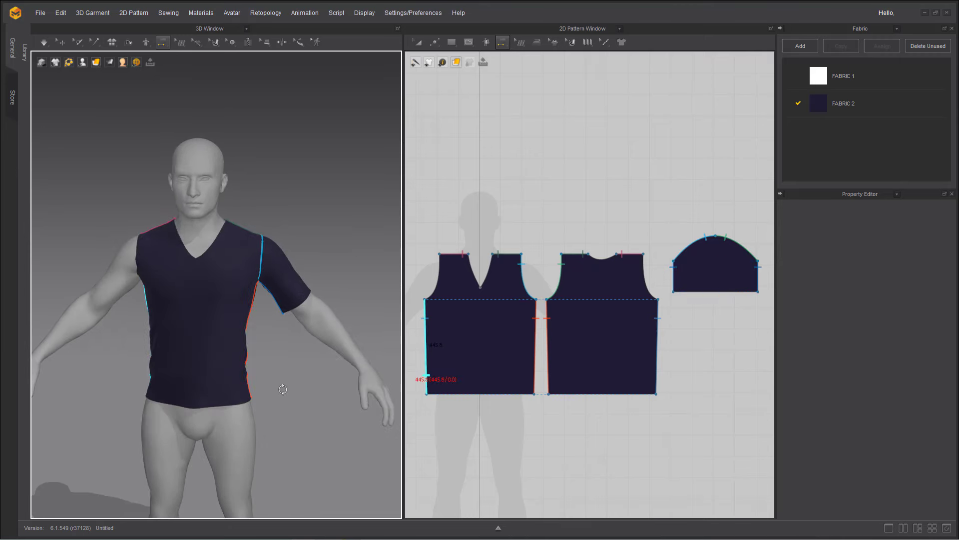
click(695, 244)
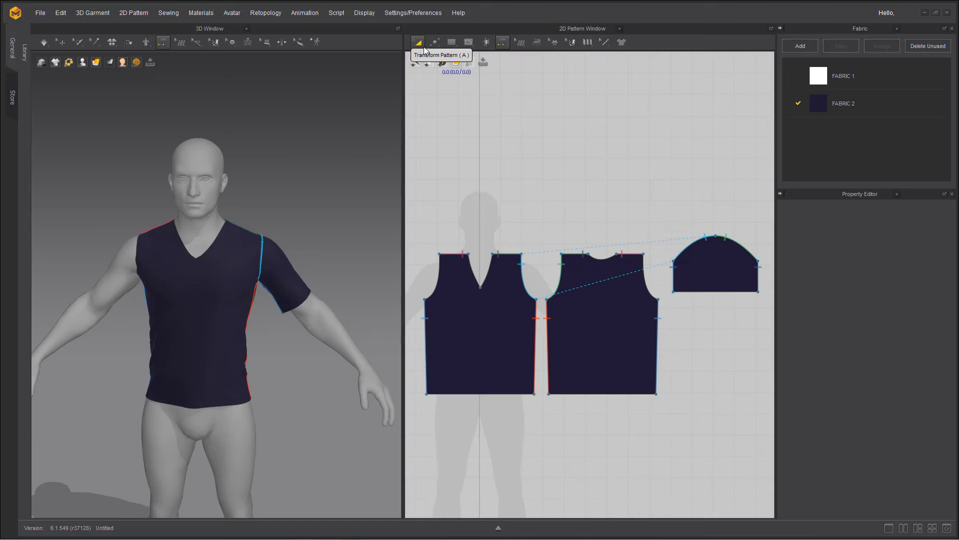
Clone the sleeve as a Symmetric Pattern (with Sewing) and place the mirrored copy on the other side of the front panel
click(502, 46)
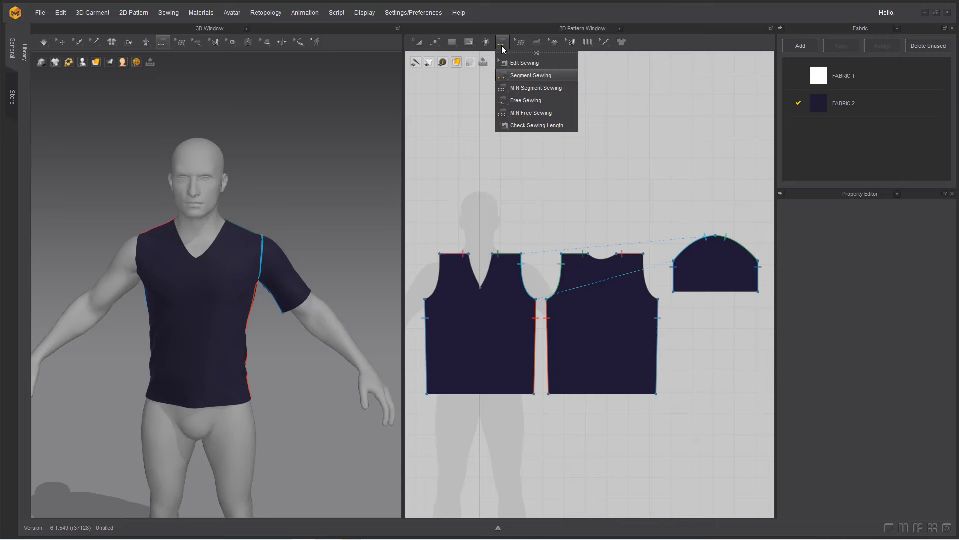
click(418, 42)
click(720, 275)
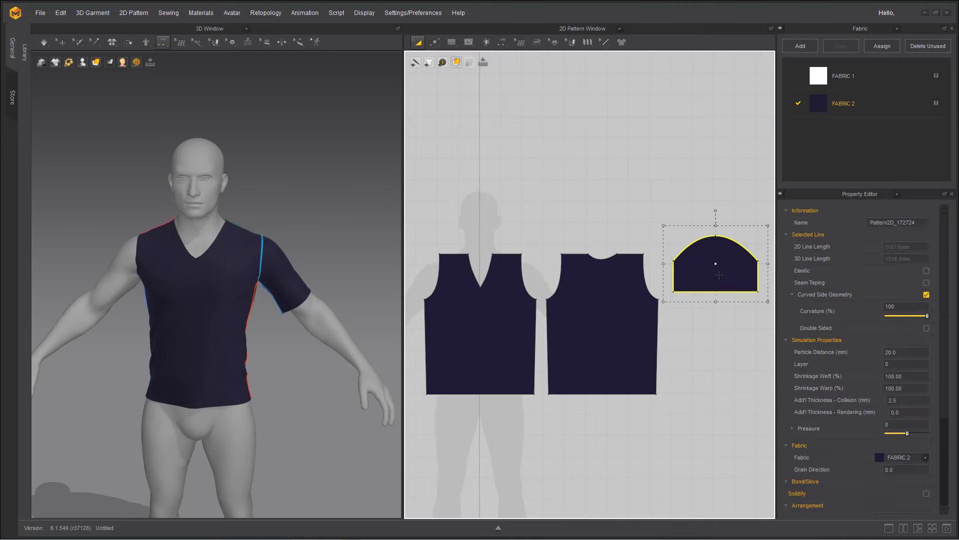
right_click(720, 275)
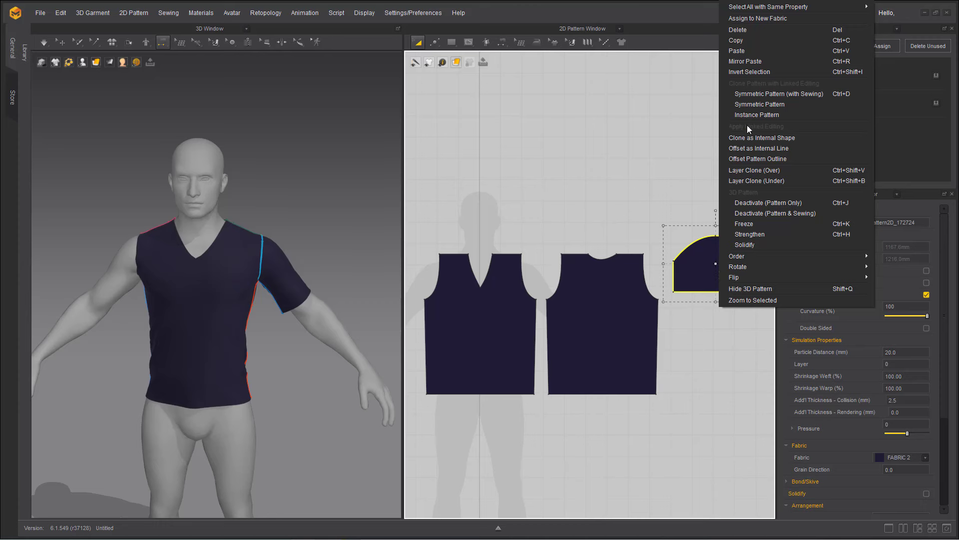
click(738, 97)
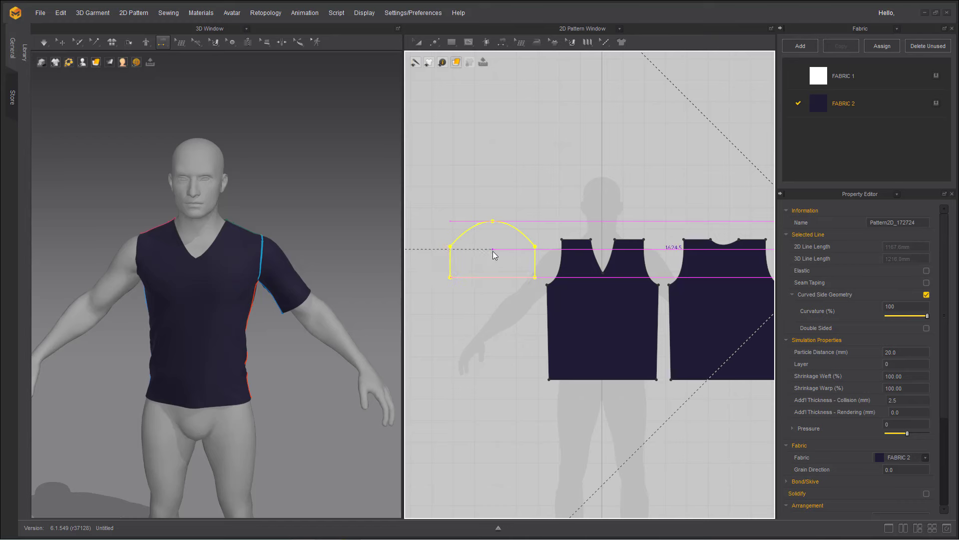
click(493, 252)
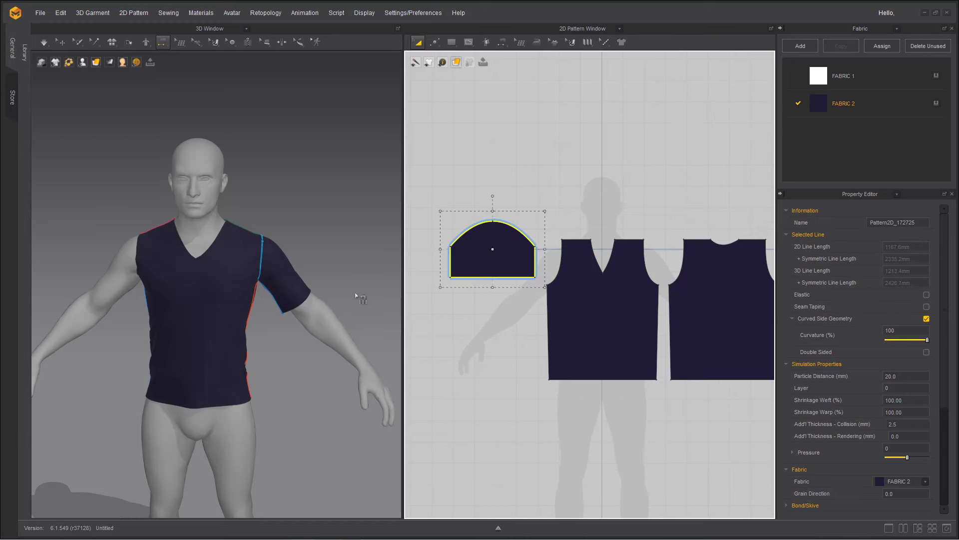
Show the arrangement points and move the mirrored sleeve onto the avatar's right upper arm
scroll(356, 295, down, 4)
click(90, 274)
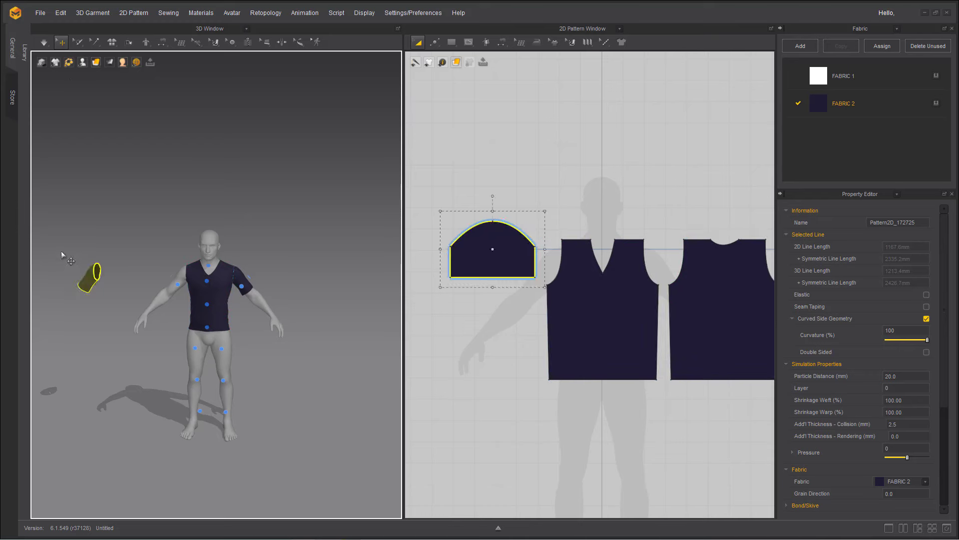
click(109, 299)
click(96, 276)
drag(101, 283, 168, 278)
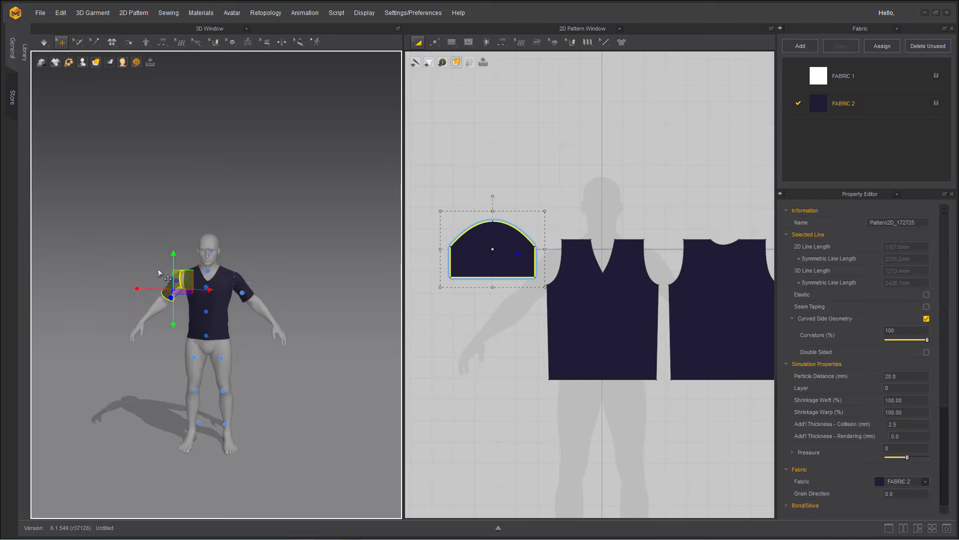
Lower the mirrored sleeve slightly so it wraps the right upper arm, and hide the arrangement points
scroll(157, 269, up, 6)
right_drag(235, 357, 219, 393)
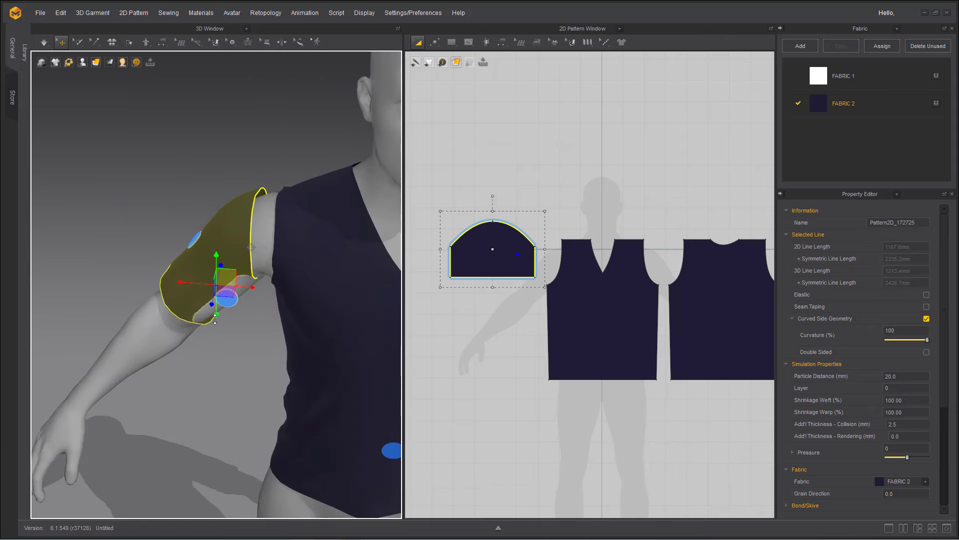
drag(215, 319, 215, 332)
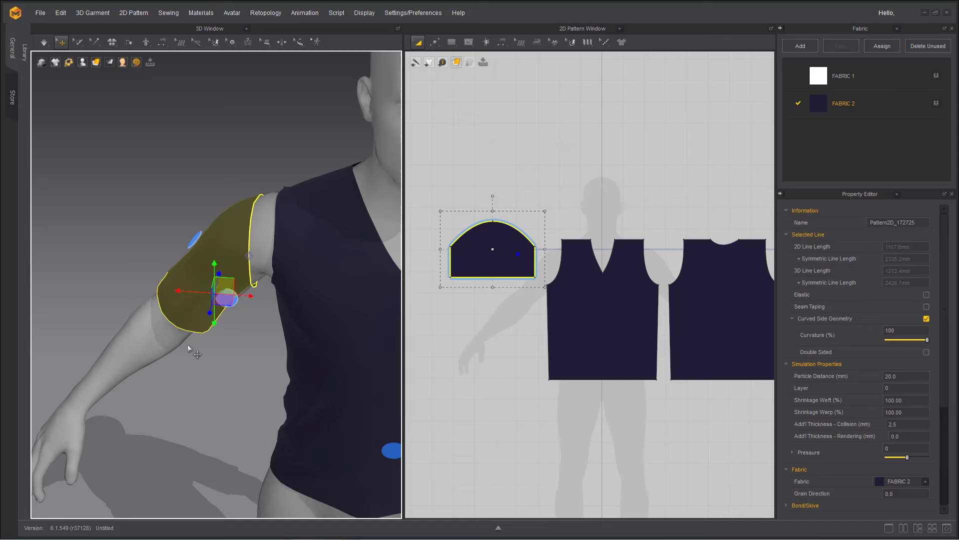
right_drag(188, 348, 150, 279)
mouse_move(84, 64)
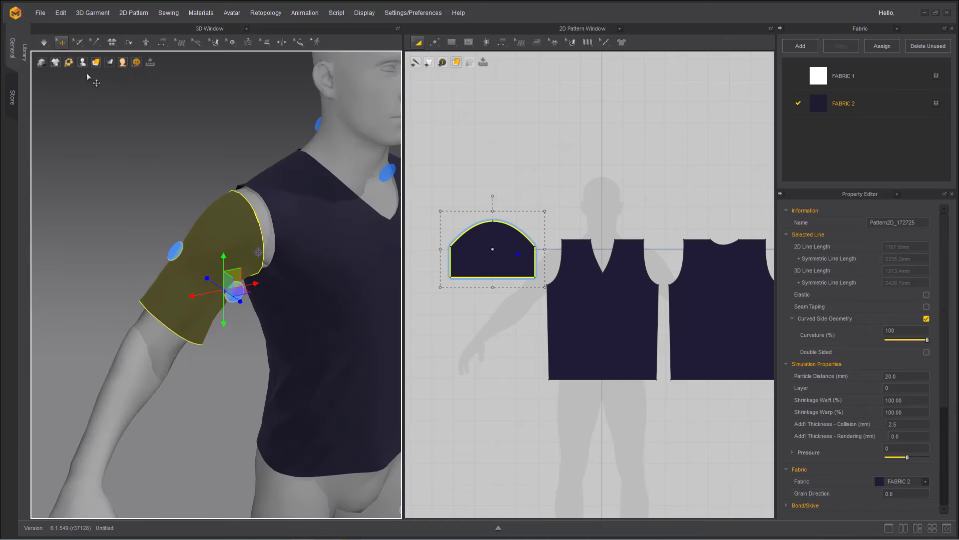
click(83, 70)
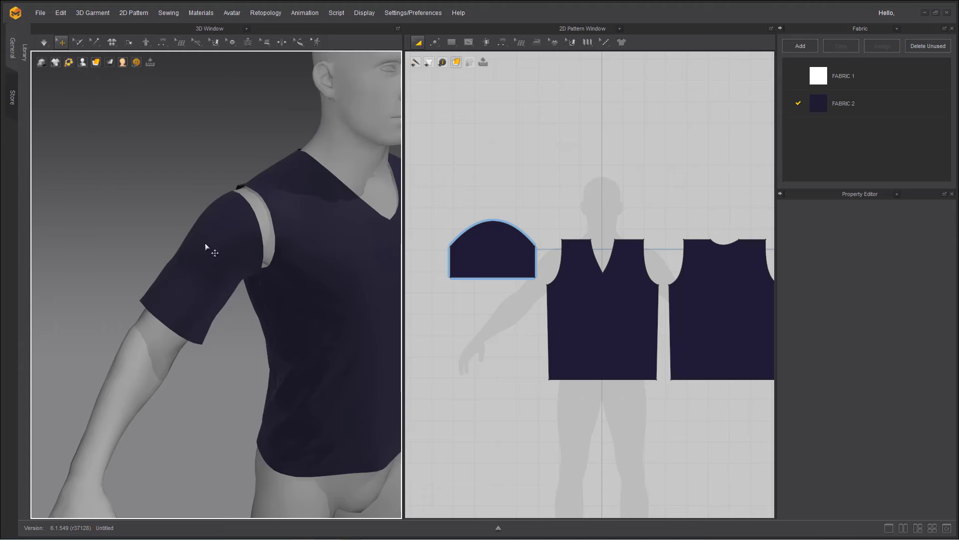
Sew the back half of the mirrored sleeve cap to the back panel's right armhole with Segment Sewing
right_drag(205, 244, 243, 242)
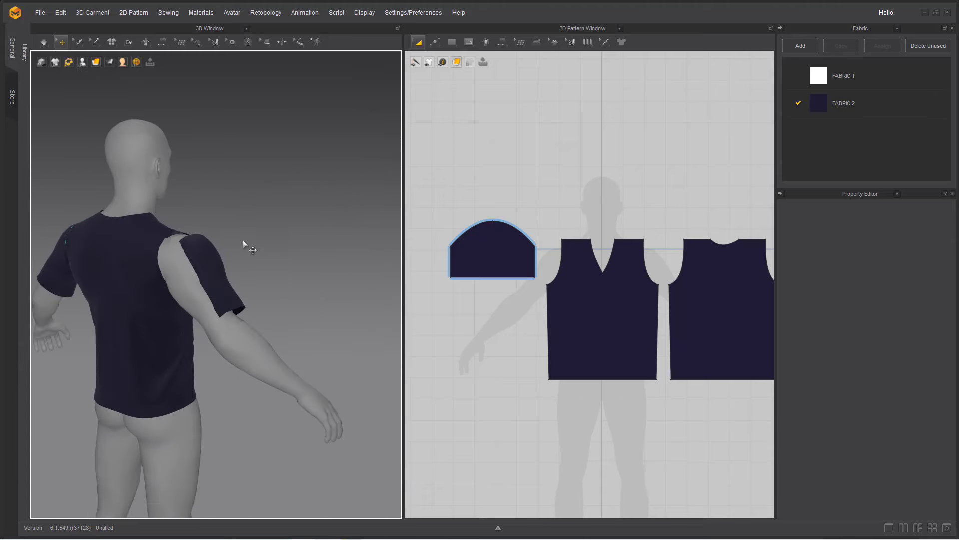
click(218, 269)
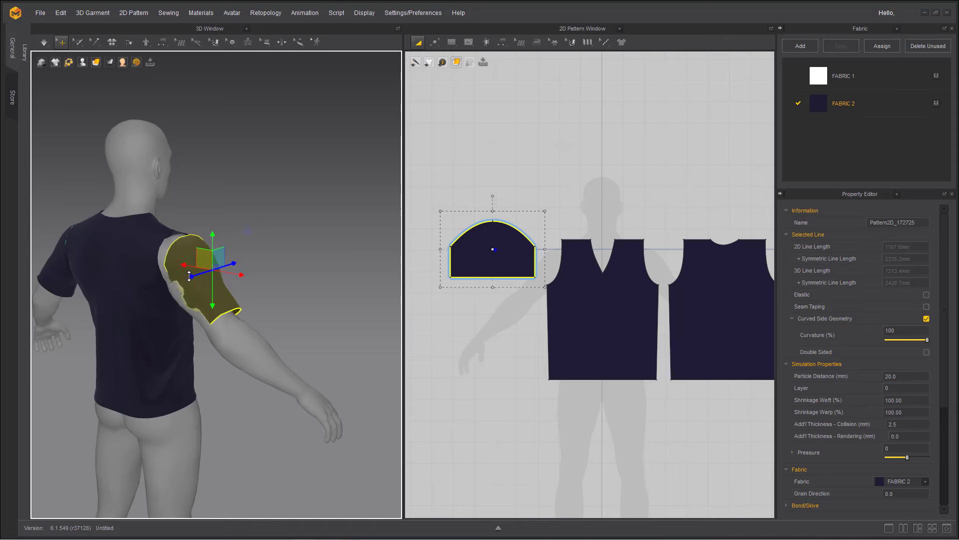
scroll(243, 182, up, 5)
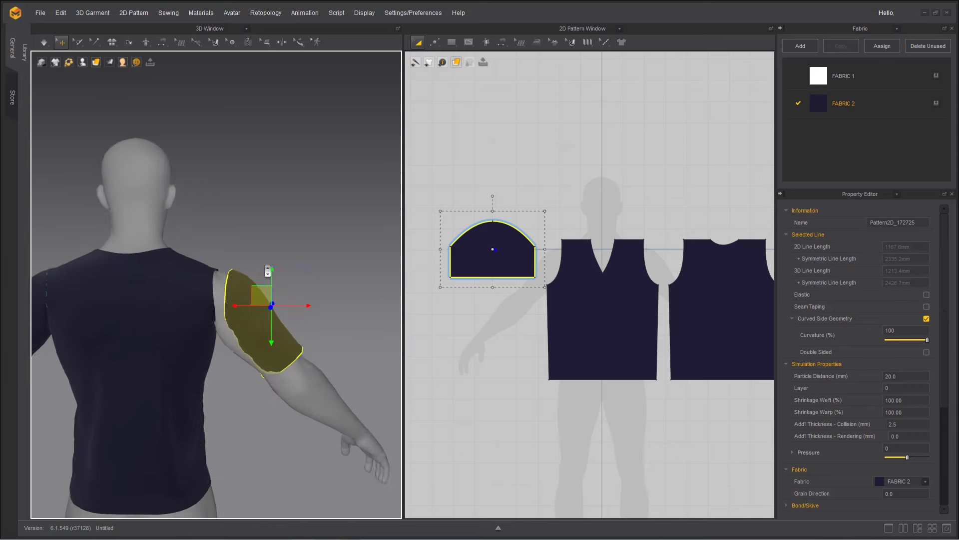
click(161, 43)
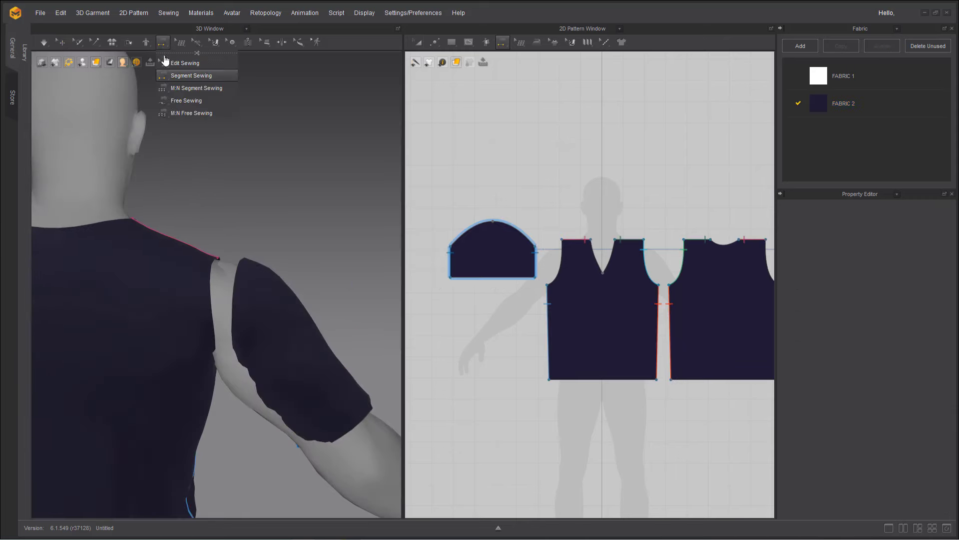
click(174, 72)
click(234, 287)
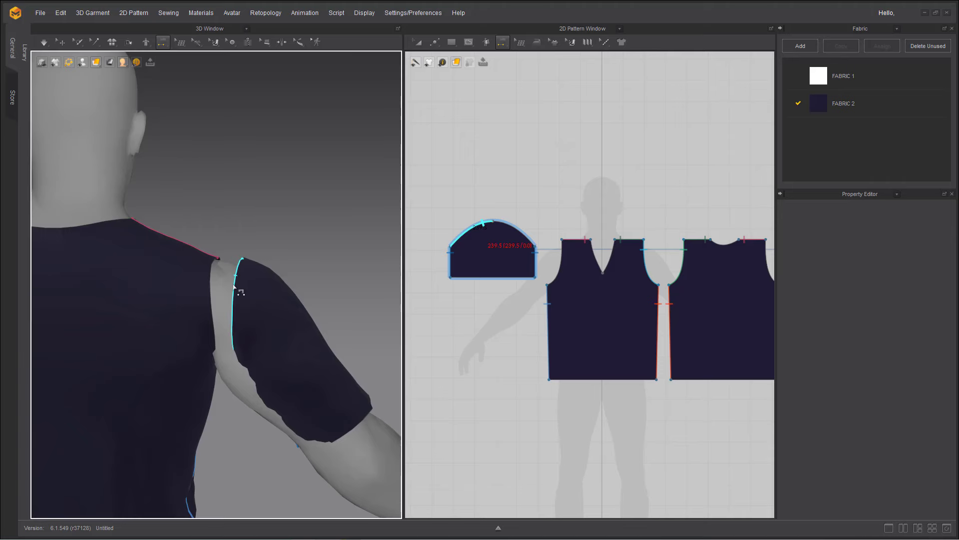
click(216, 300)
Sew the front half of the mirrored sleeve cap to the front panel's right armhole and simulate the garment
right_drag(256, 309, 43, 328)
middle_drag(246, 281, 101, 275)
click(234, 271)
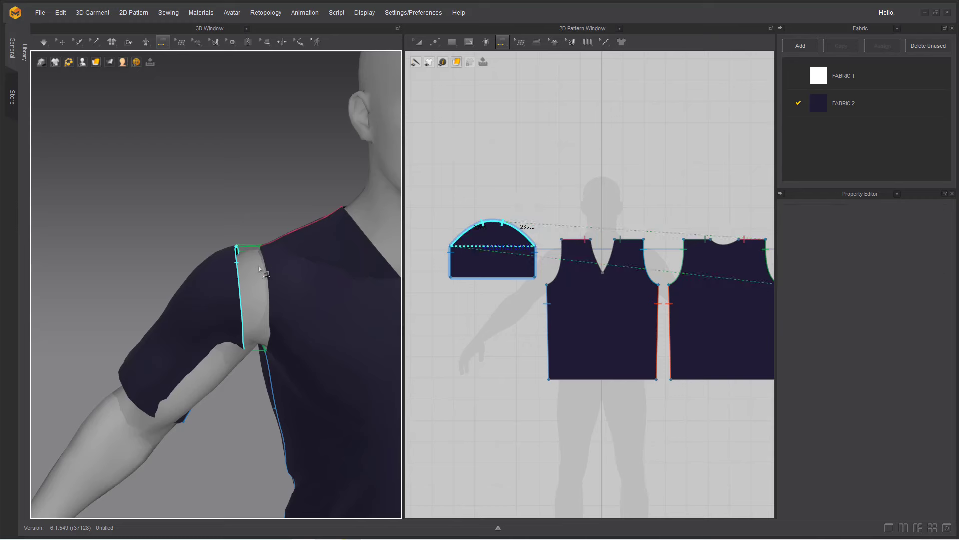
click(266, 300)
key(space)
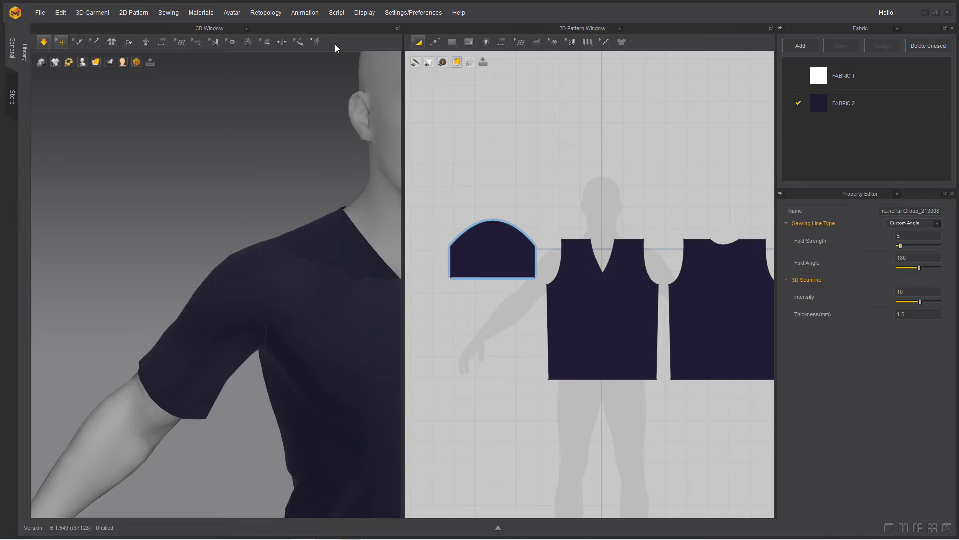
Inspect the right sleeve's underarm seam and simulate the garment to settle both sleeves on the avatar
key(n)
right_drag(102, 334, 395, 277)
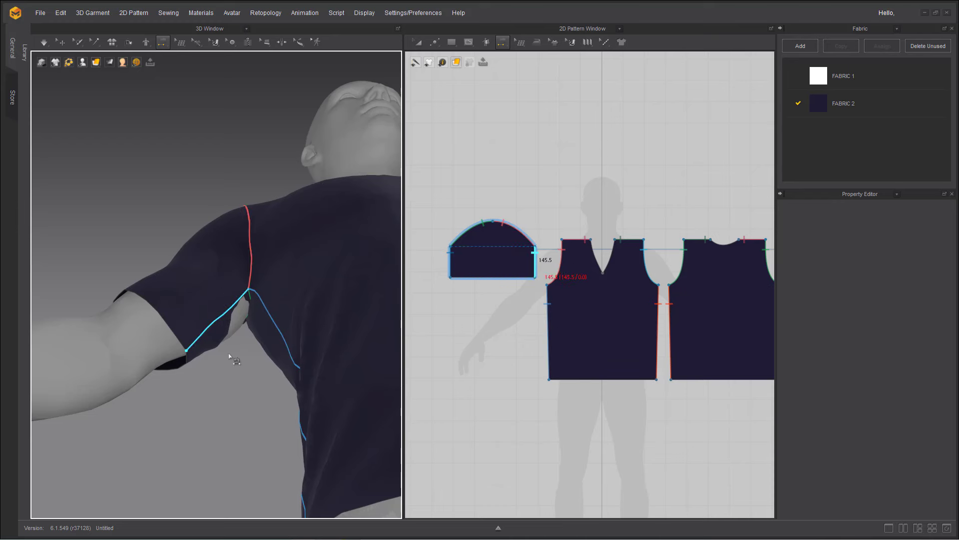
click(52, 46)
click(70, 75)
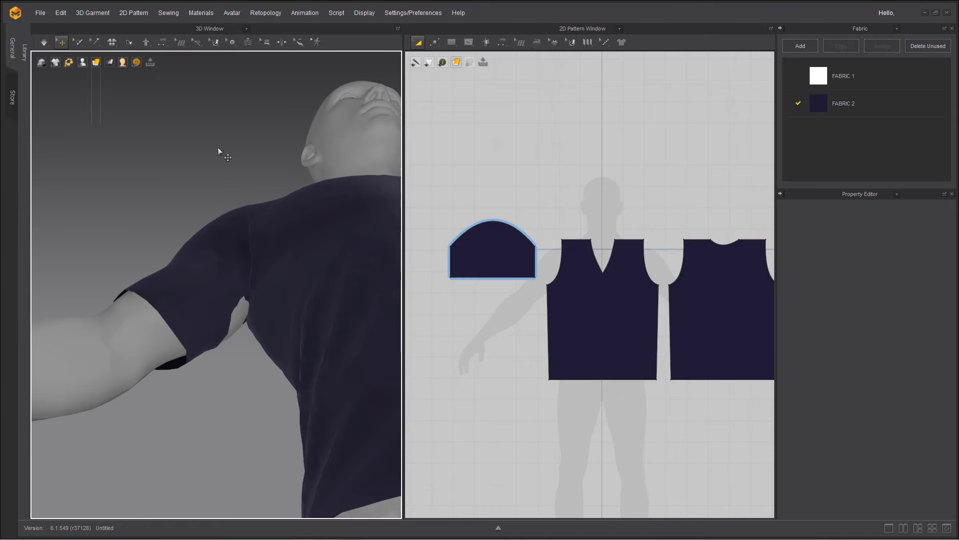
scroll(521, 316, down, 3)
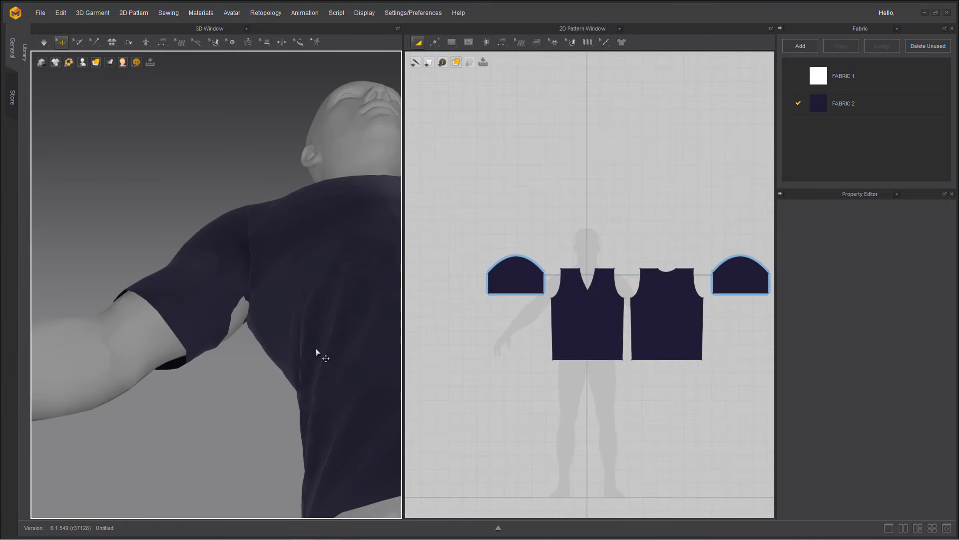
right_drag(315, 349, 291, 422)
scroll(248, 332, down, 3)
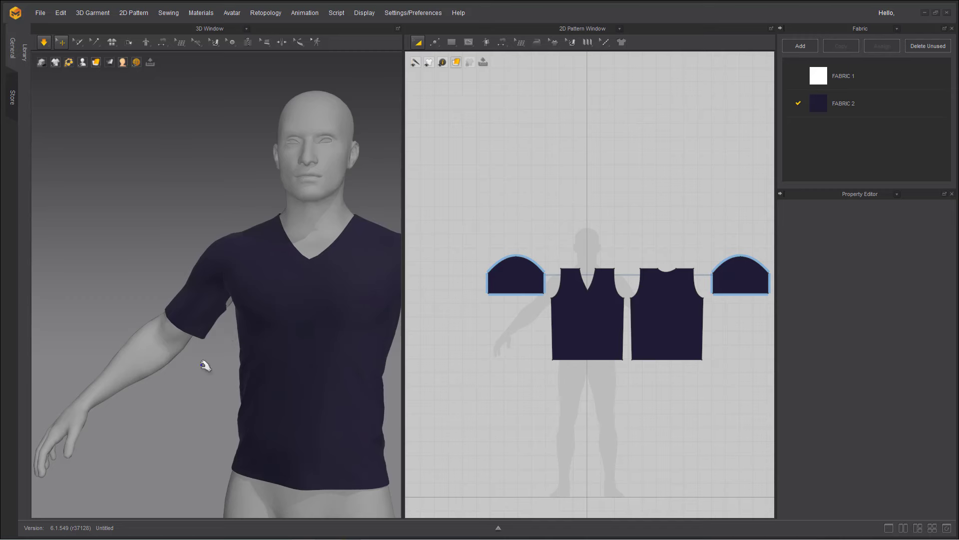
right_drag(205, 364, 199, 415)
click(230, 298)
scroll(210, 381, down, 3)
middle_drag(242, 365, 212, 325)
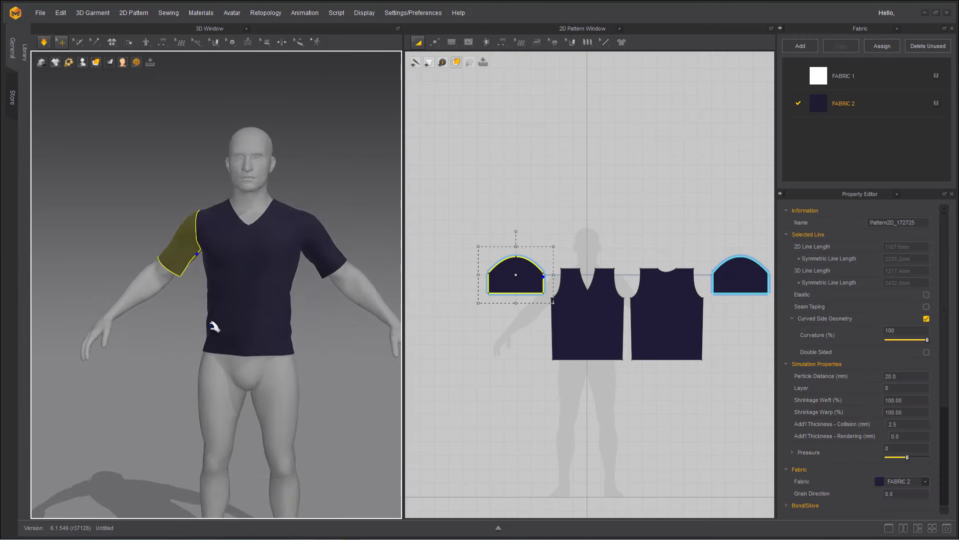
click(152, 334)
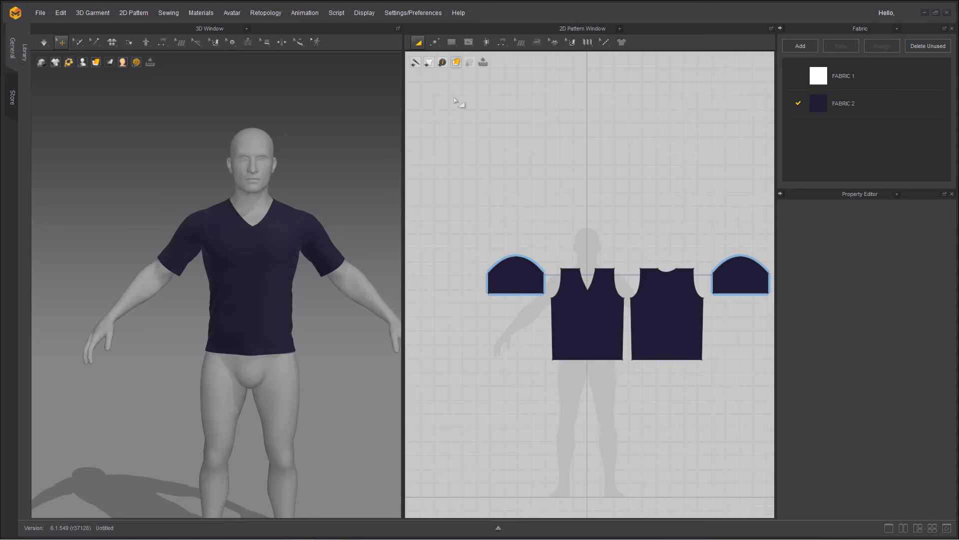
Taper the linked sleeves by nudging both hem corners of the mirrored sleeve inward with Edit Pattern
click(434, 43)
click(473, 76)
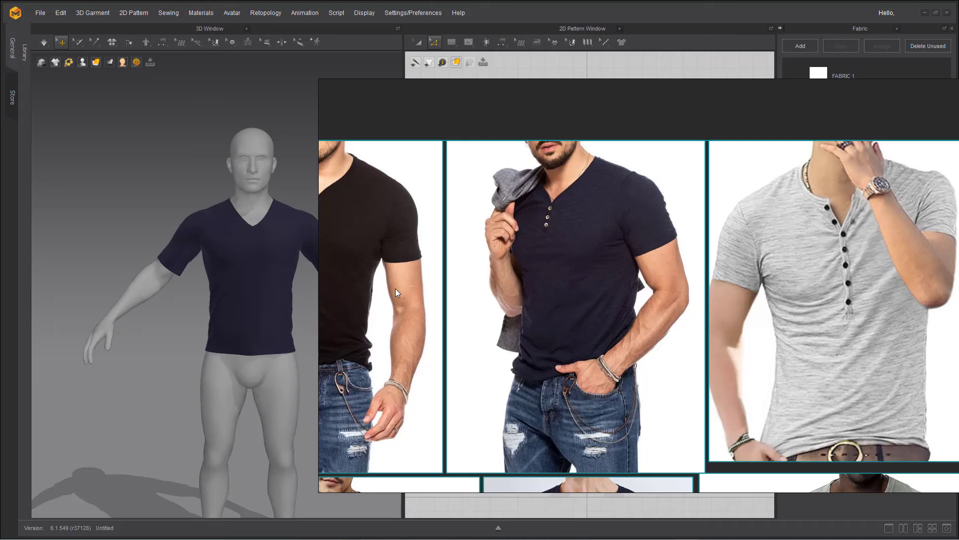
scroll(494, 335, up, 3)
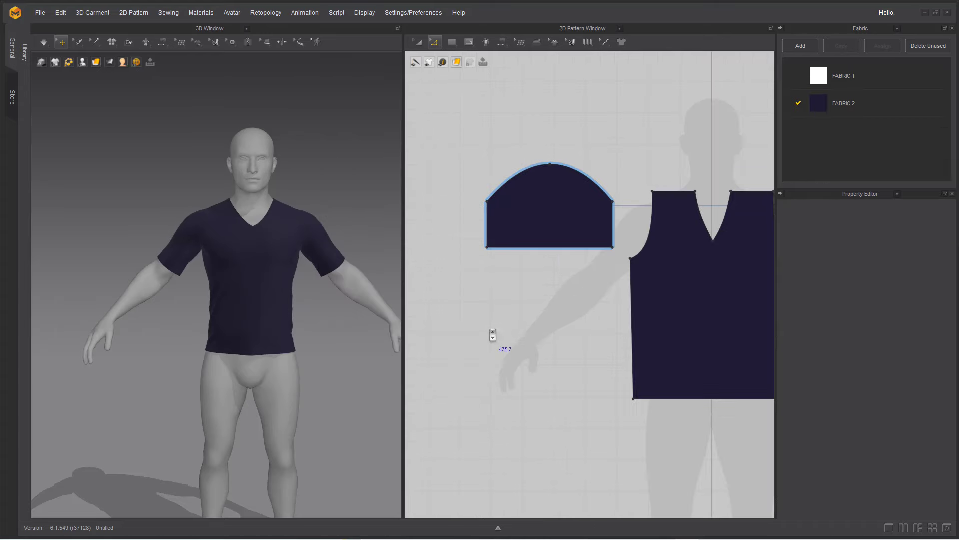
click(488, 248)
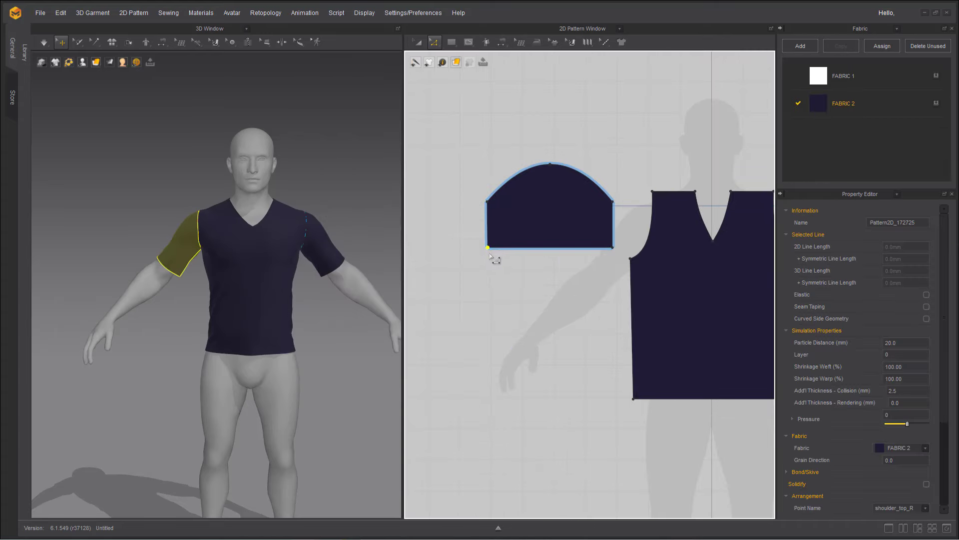
key(Right)
click(612, 248)
key(Left)
key(Left)
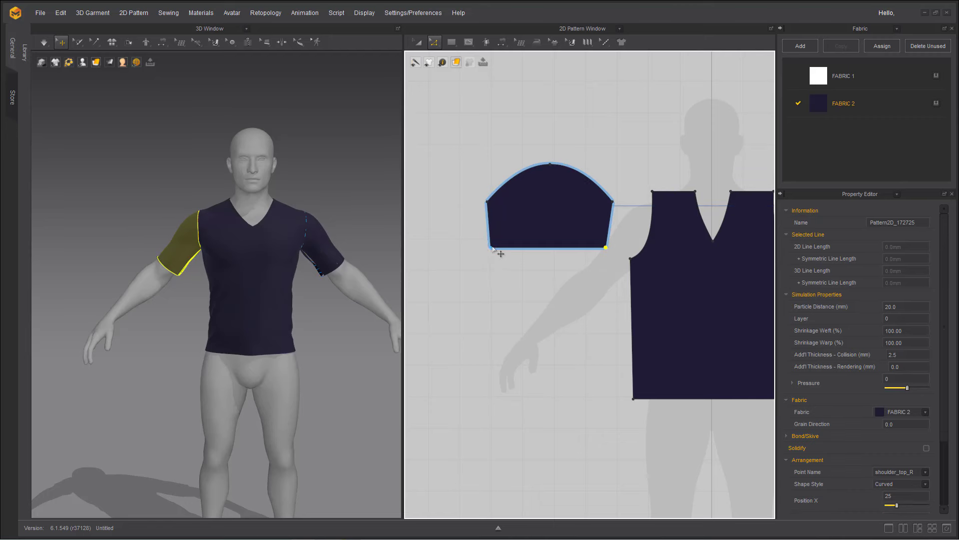
click(492, 247)
Nudge both hem corners of the original sleeve further inward to narrow the hem to about 313 mm
middle_drag(540, 337, 511, 336)
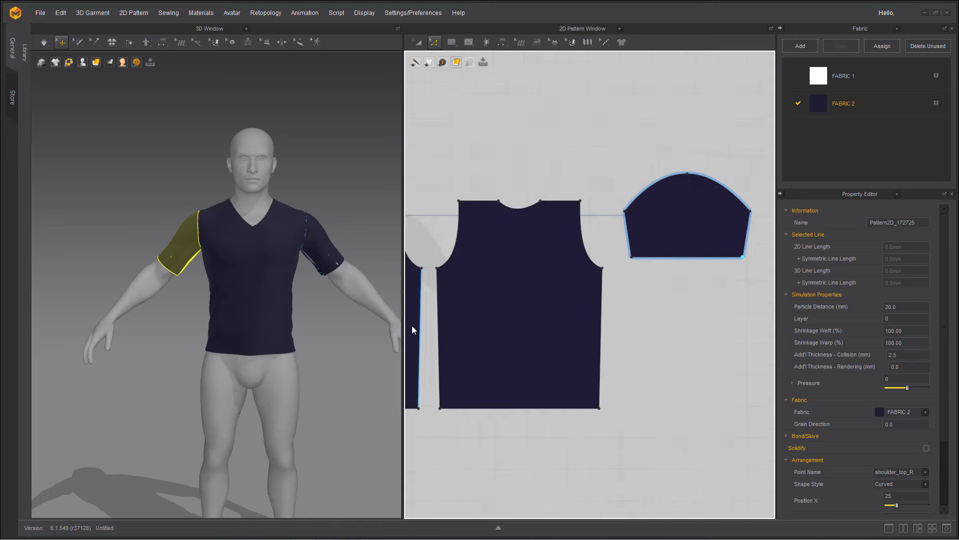
click(614, 261)
key(Right)
key(Right)
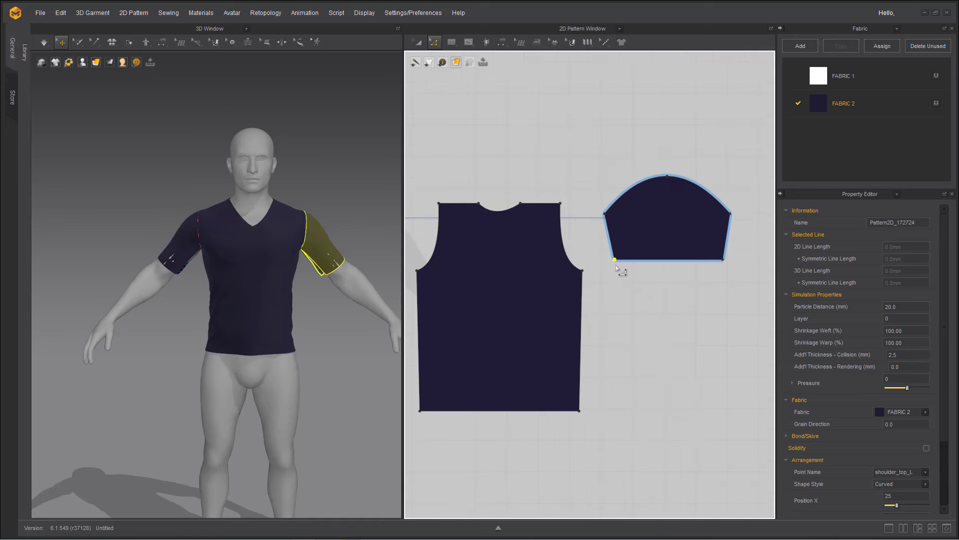
click(723, 259)
key(Left)
key(Left)
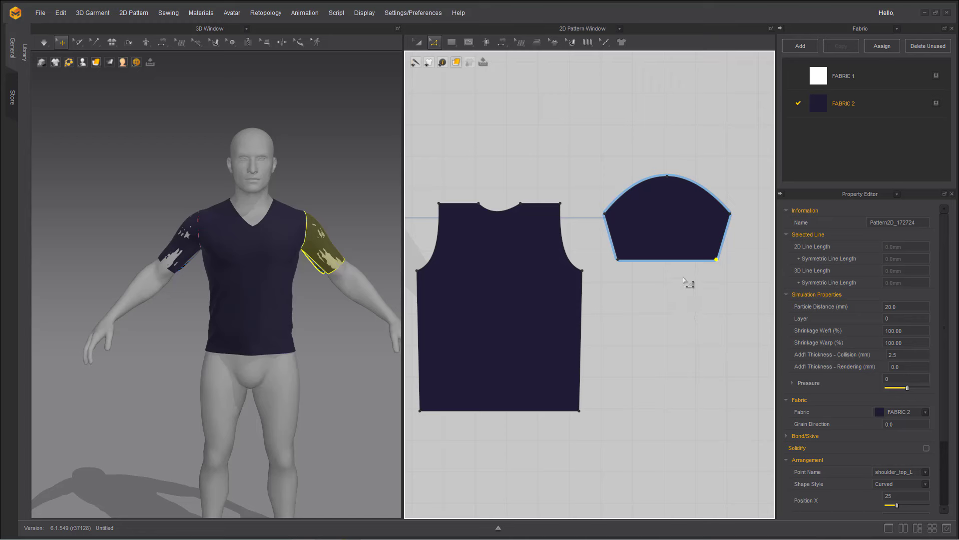
Shorten the linked sleeves slightly by nudging their hem edges upward, and return to Transform Pattern
click(662, 259)
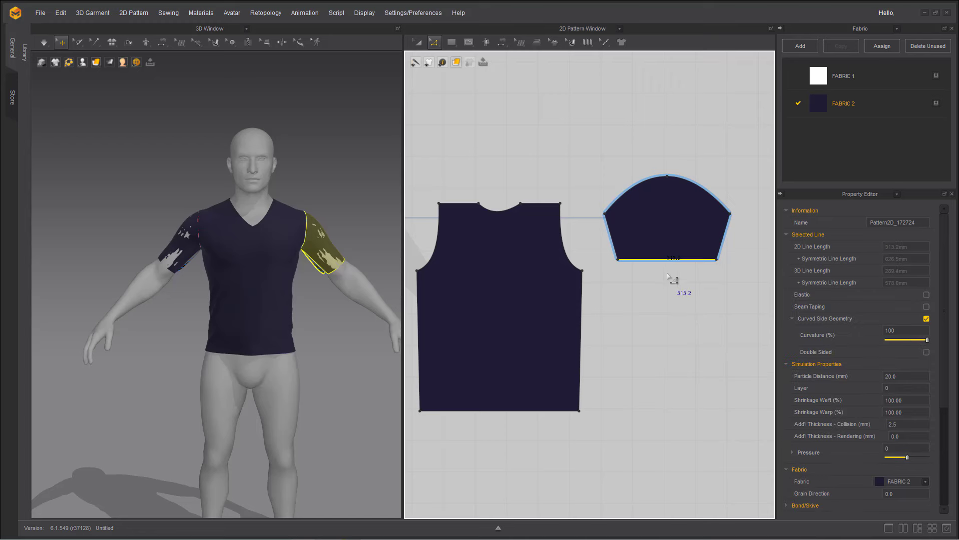
key(Up)
middle_drag(509, 364, 310, 340)
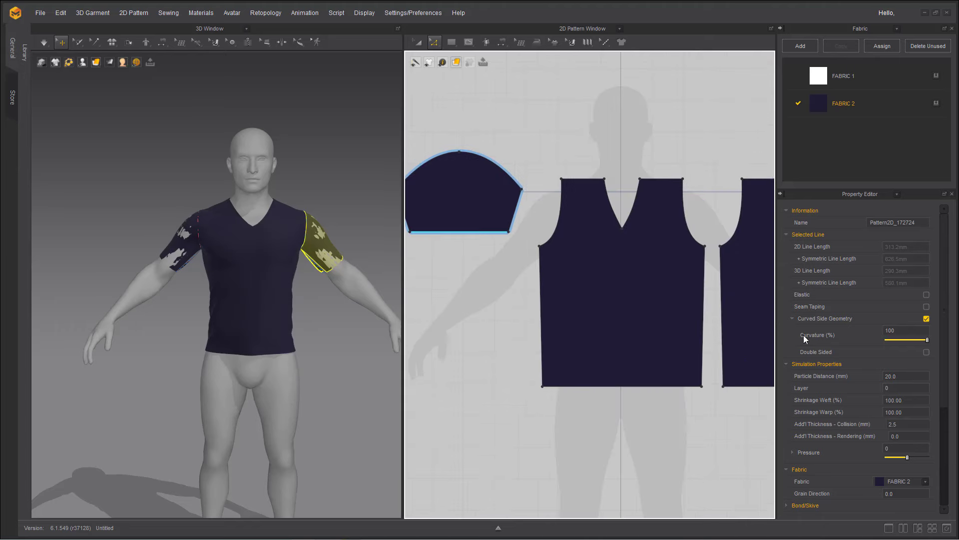
click(455, 232)
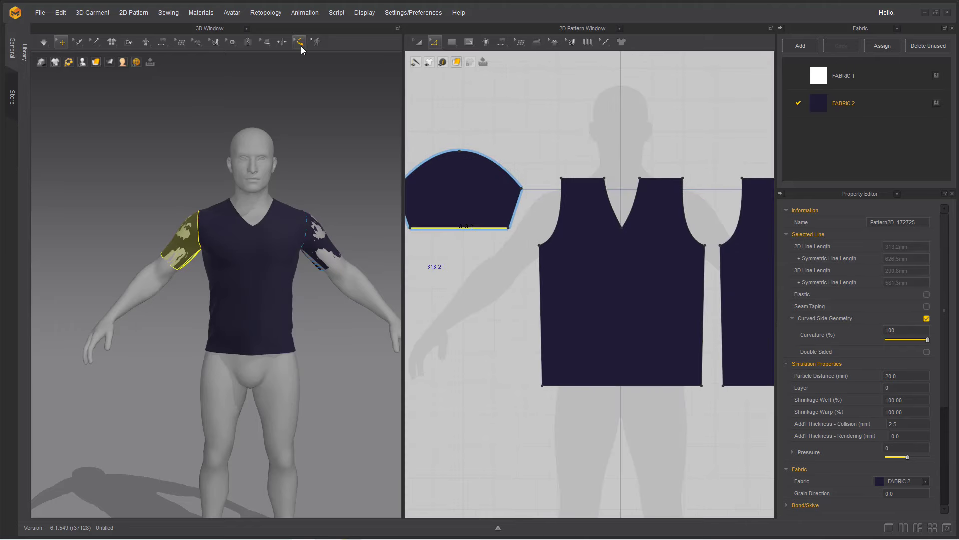
scroll(488, 196, down, 2)
click(418, 42)
scroll(500, 212, down, 2)
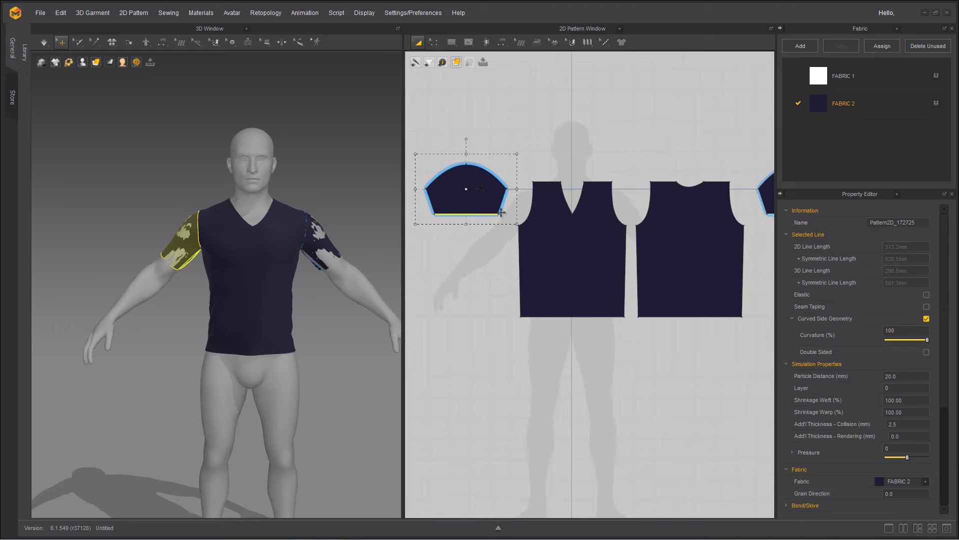
Select the front, back and both sleeve patterns together and set their particle distance to 13 mm
middle_drag(566, 308, 536, 385)
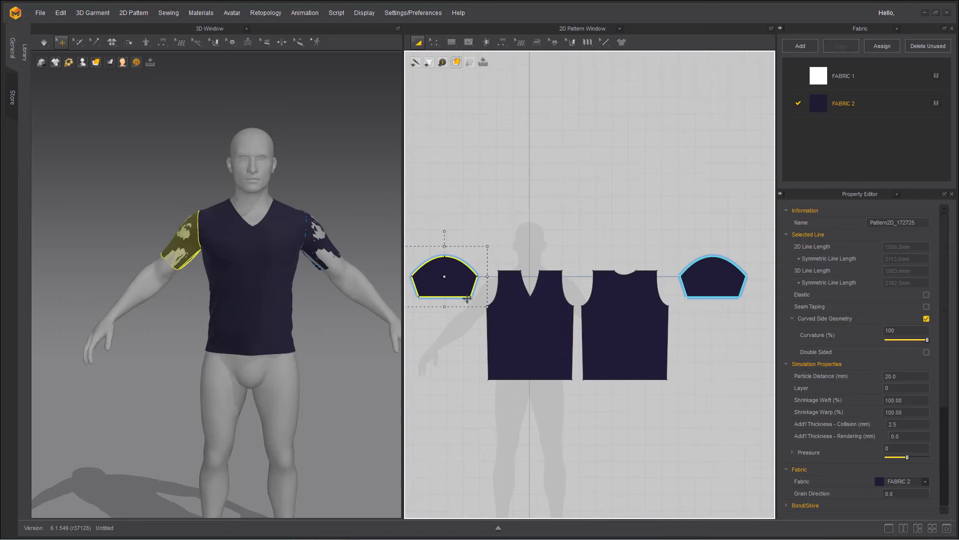
shift+click(535, 340)
shift+click(633, 336)
shift+click(720, 274)
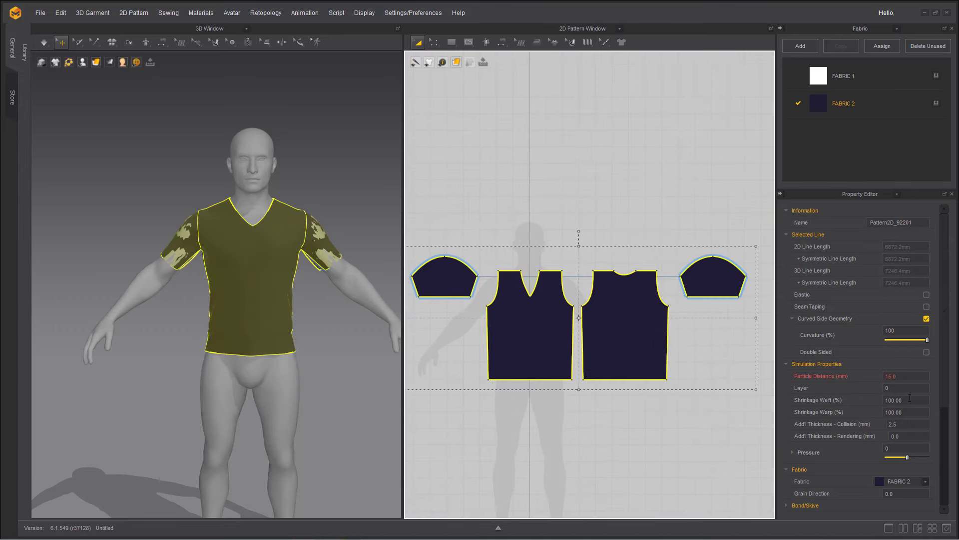
click(907, 378)
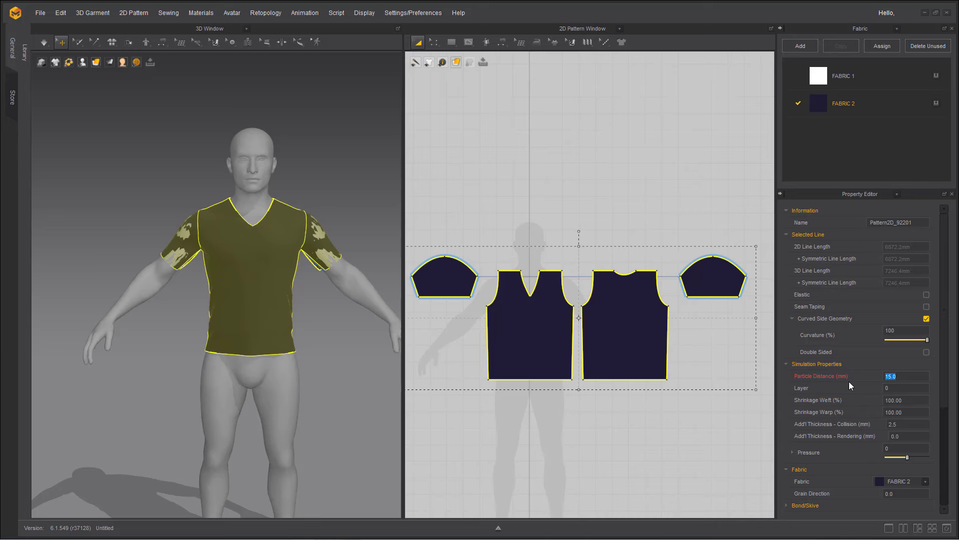
text(13)
key(Return)
Simulate the refined top on the avatar, check its drape from an angle, and resume the simulation in front view
click(438, 204)
key(space)
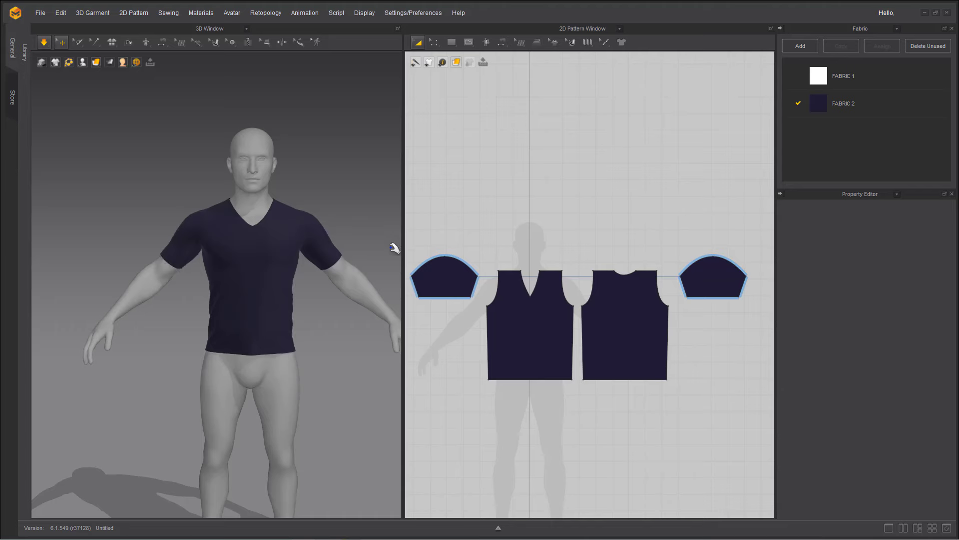
key(space)
right_drag(119, 430, 148, 439)
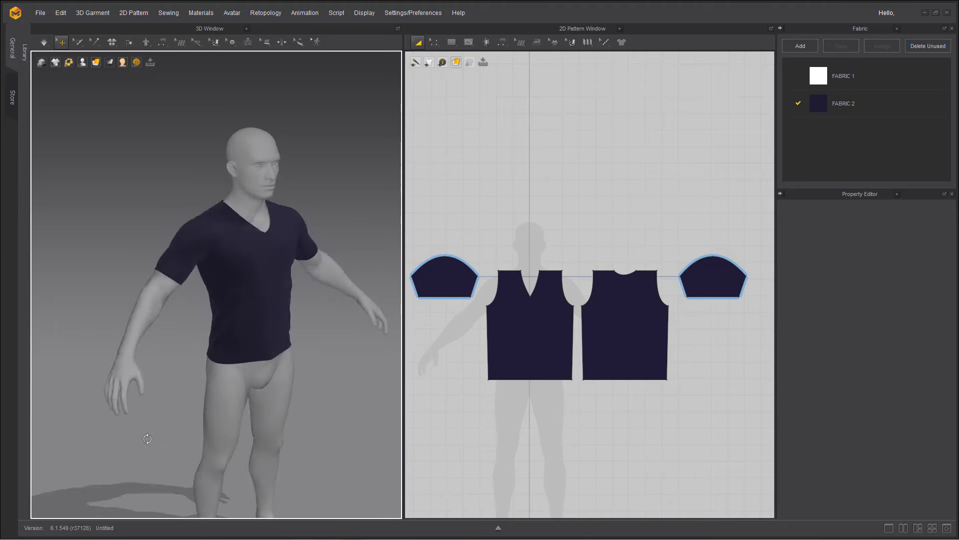
key(2)
key(space)
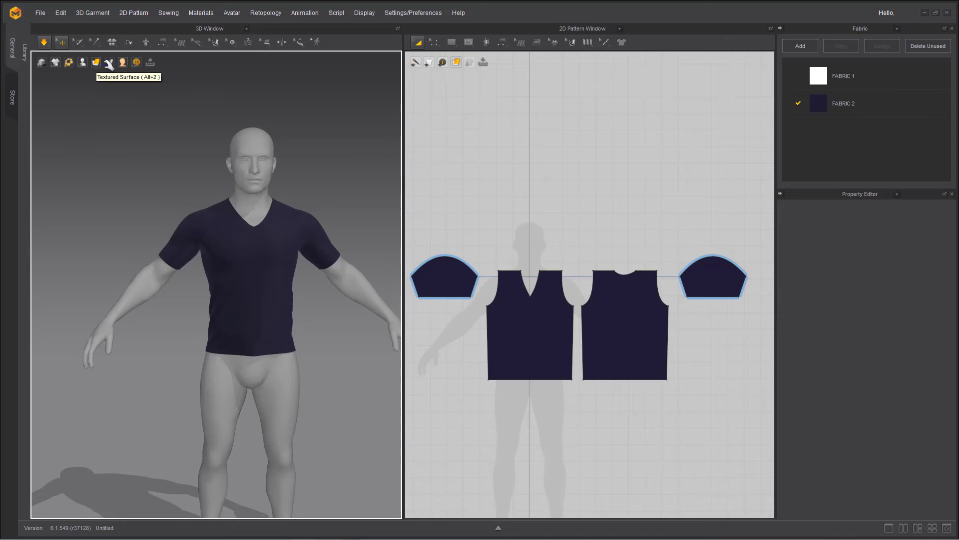
Examine the fabric strain map while simulating and tugging the lower front, then stop the simulation and restore the Textured Surface display
click(123, 73)
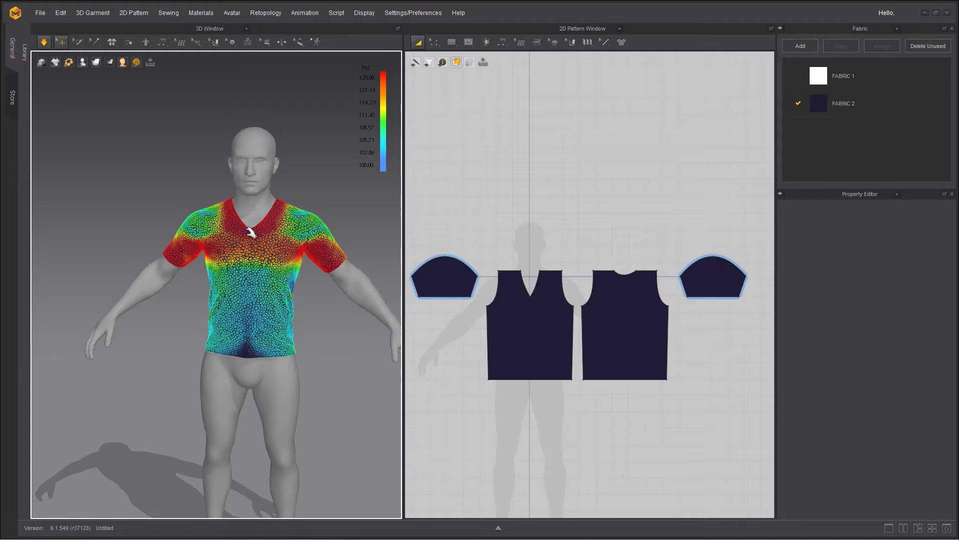
mouse_move(169, 336)
right_down()
mouse_move(73, 340)
mouse_move(163, 339)
right_up()
key(space)
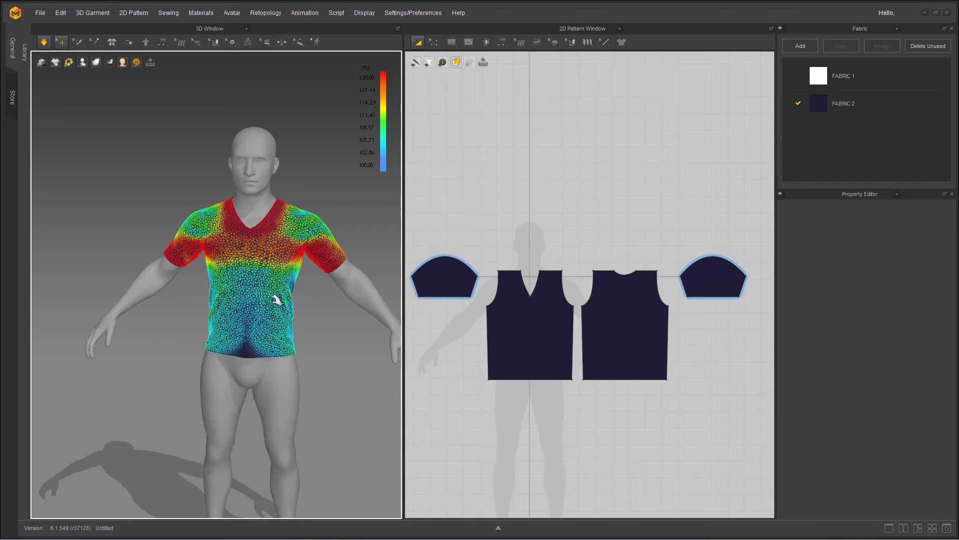
drag(248, 330, 272, 321)
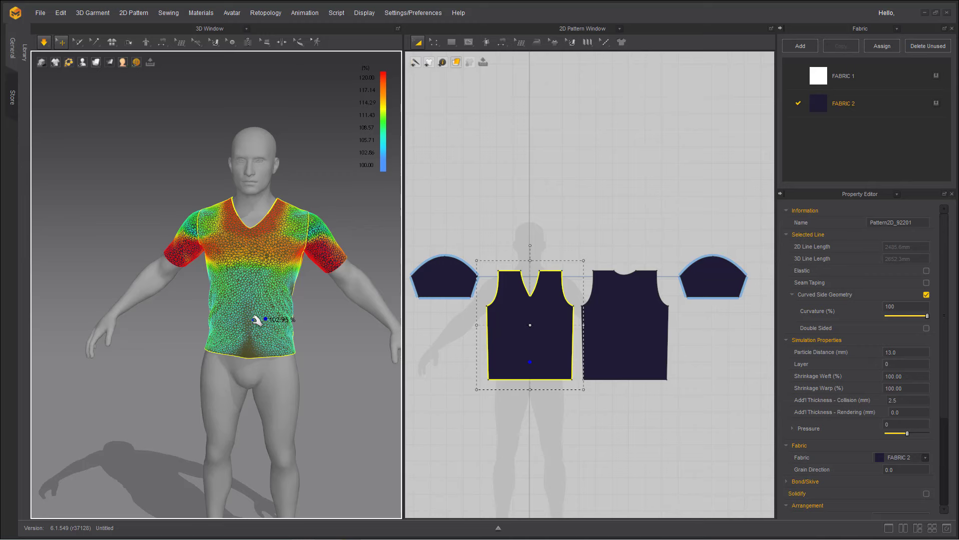
key(space)
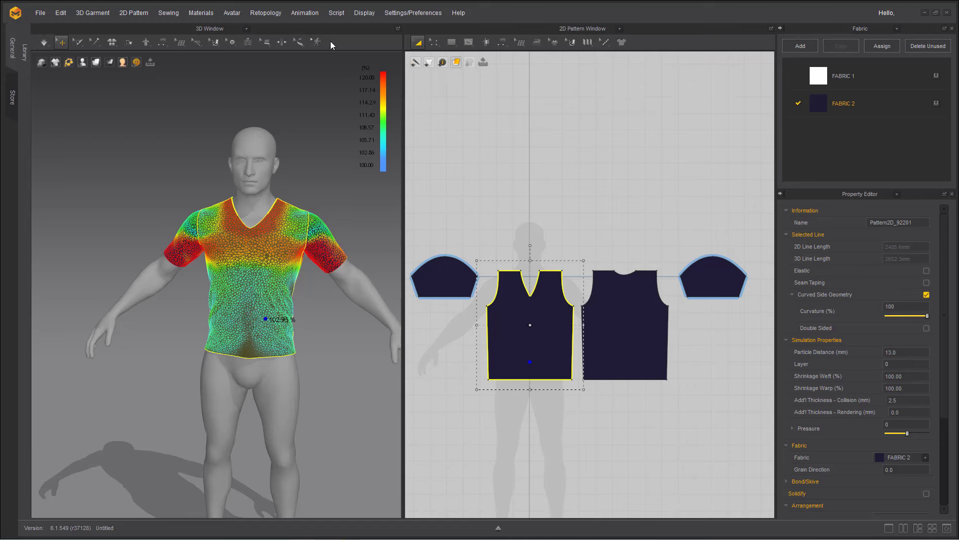
click(114, 74)
click(155, 338)
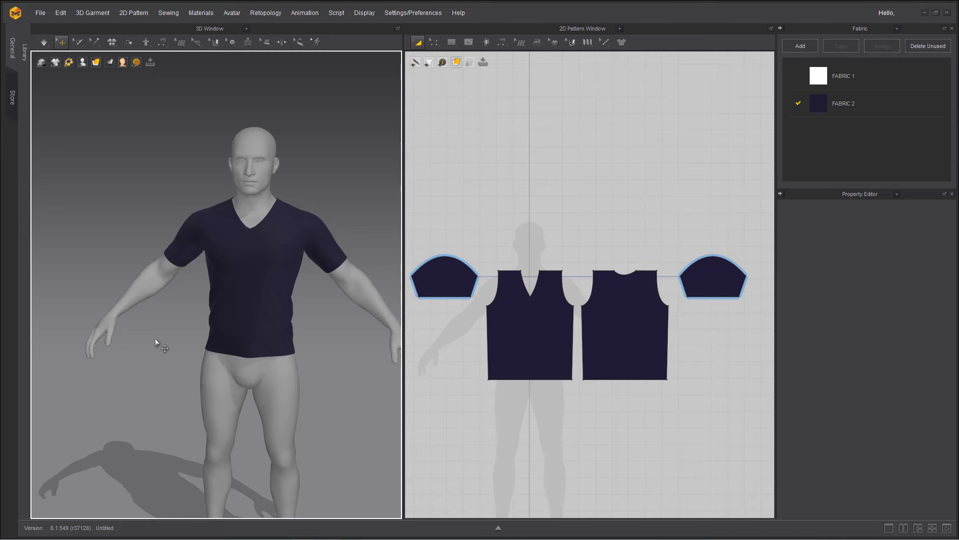
right_drag(155, 338, 149, 309)
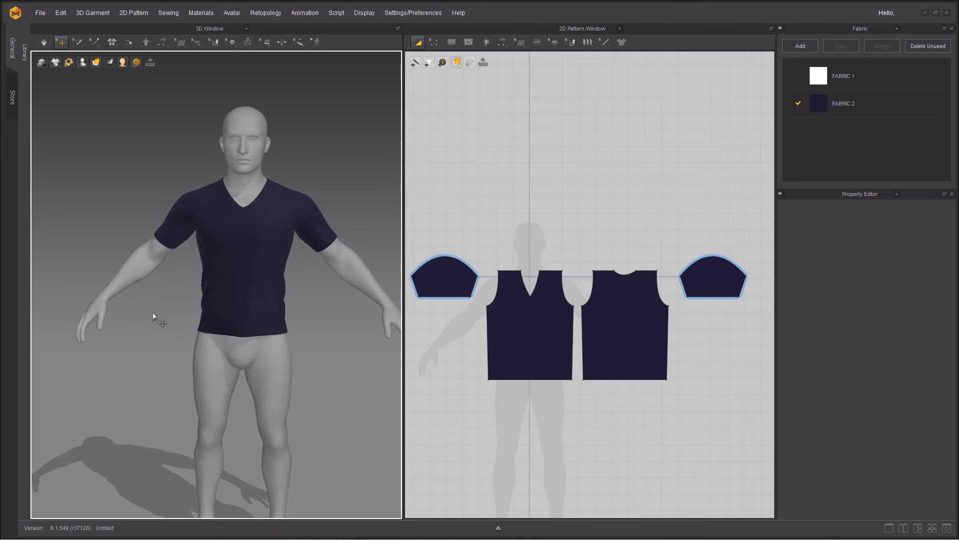
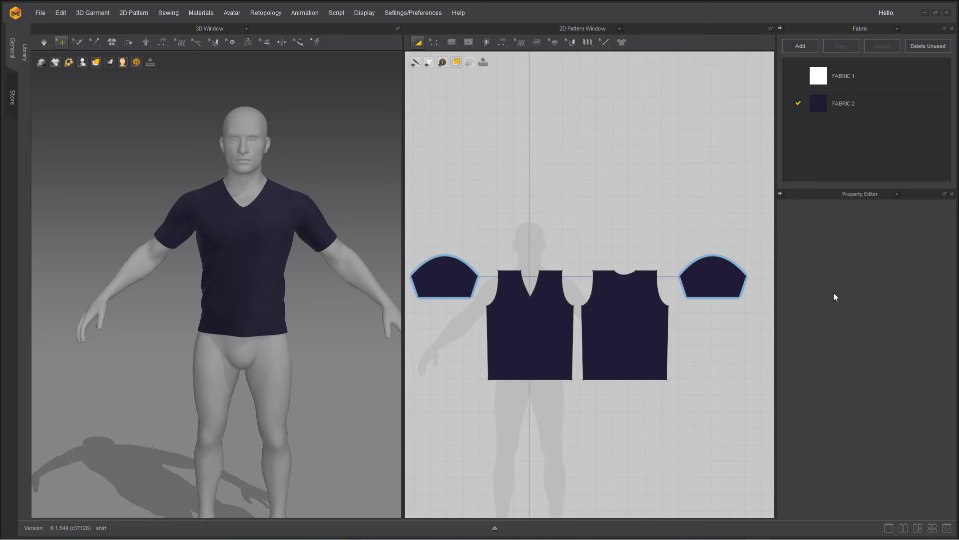
Extend the linked sleeves below the hem edge with Offset Pattern Outline at a distance of 16 mm
scroll(707, 308, up, 8)
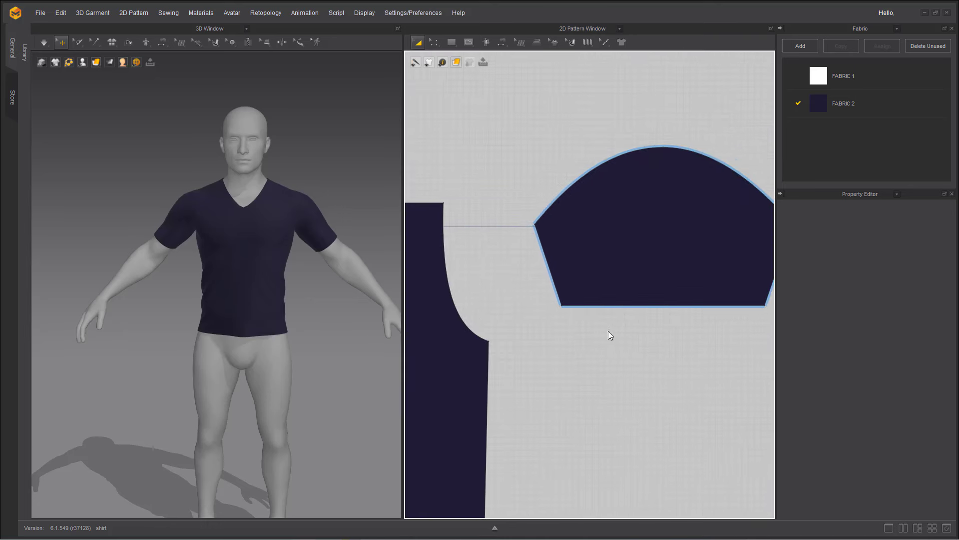
middle_drag(609, 331, 559, 351)
scroll(567, 344, up, 3)
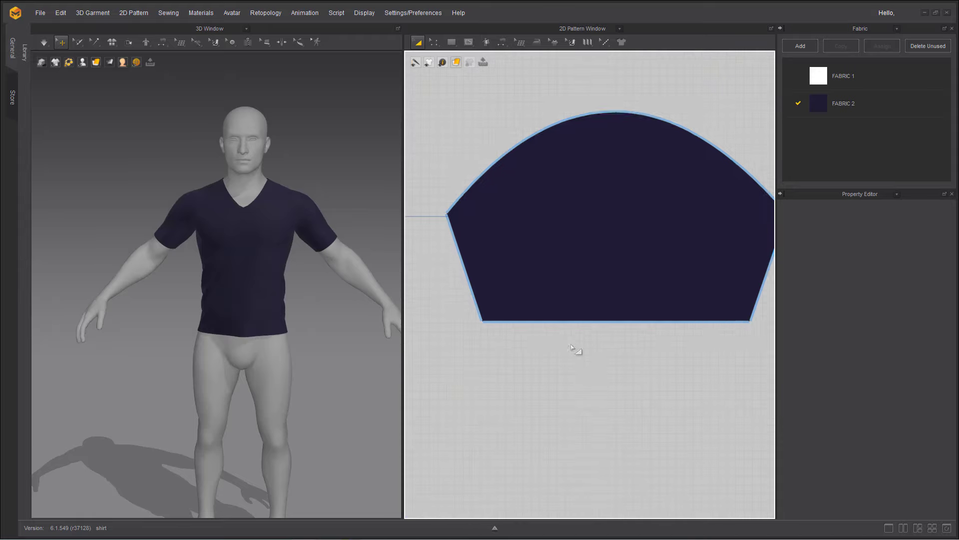
click(430, 44)
click(455, 60)
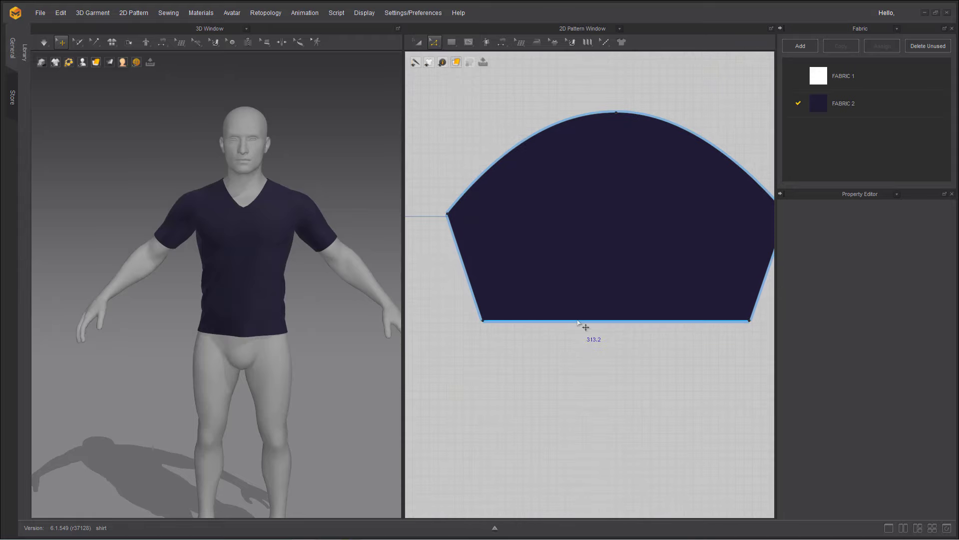
click(578, 322)
right_click(578, 322)
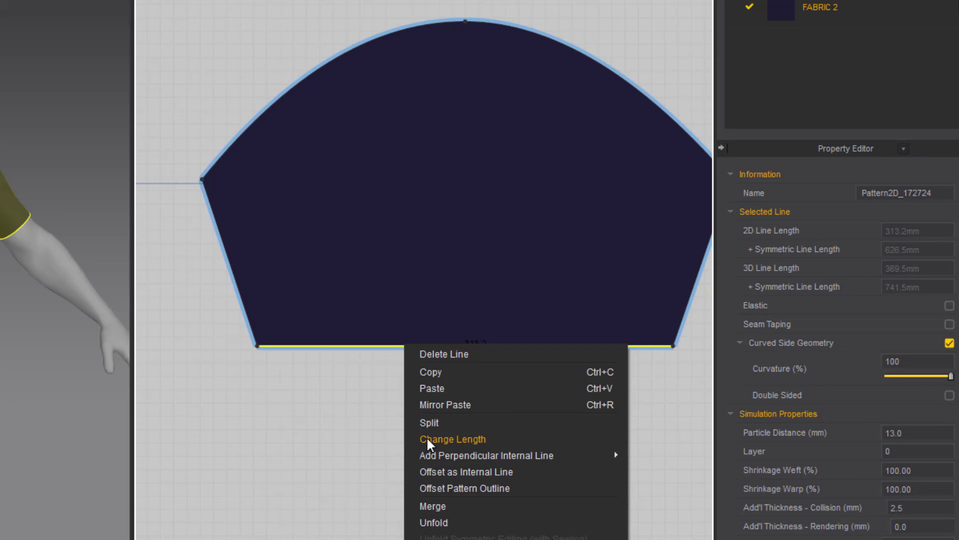
click(368, 346)
right_click(368, 345)
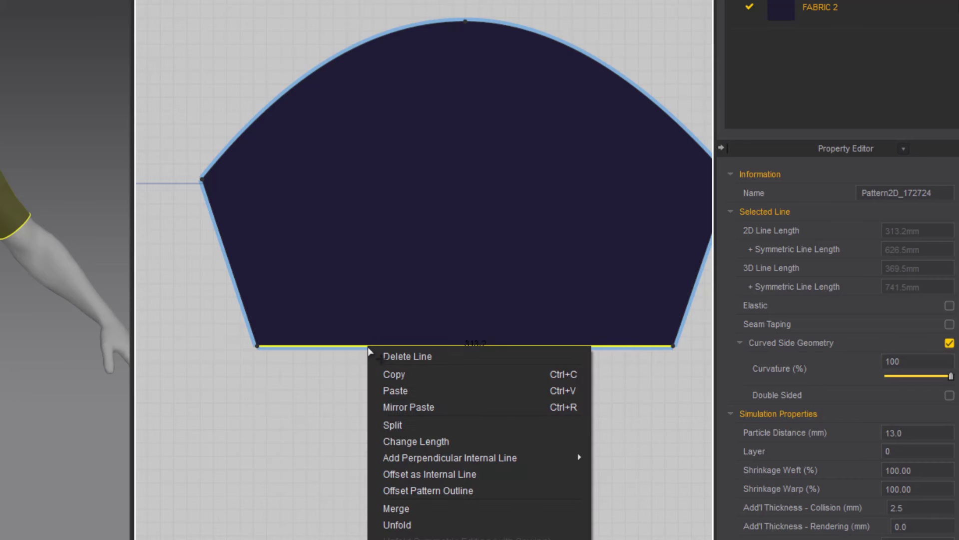
click(431, 490)
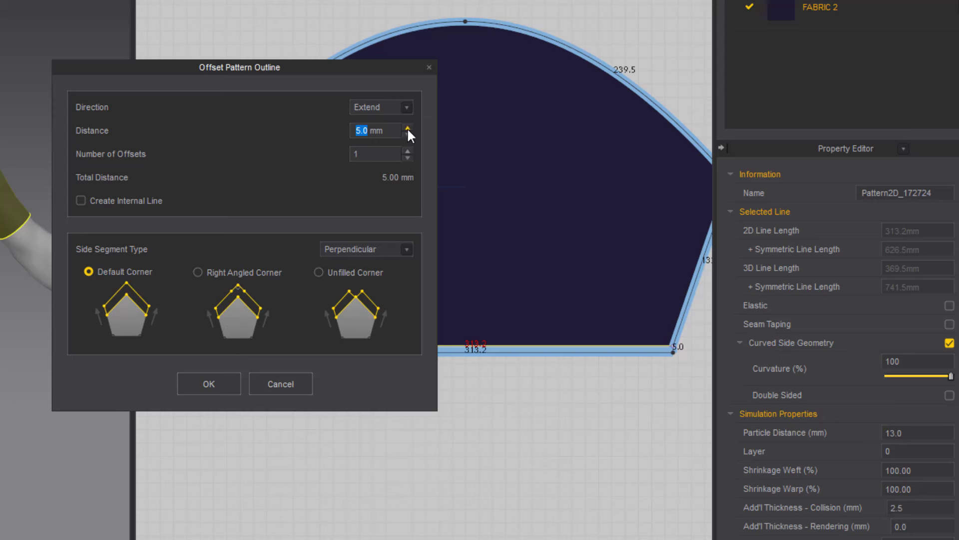
drag(408, 128, 408, 128)
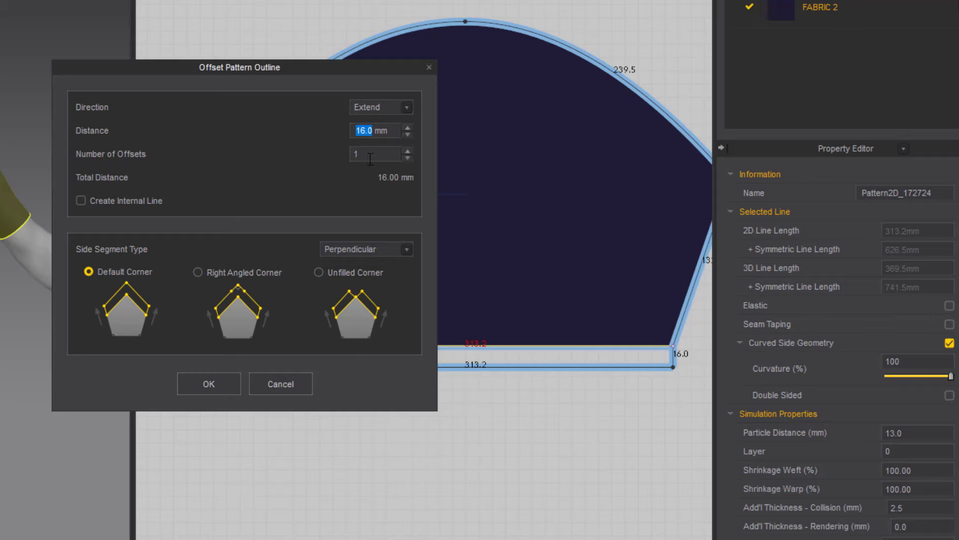
click(229, 382)
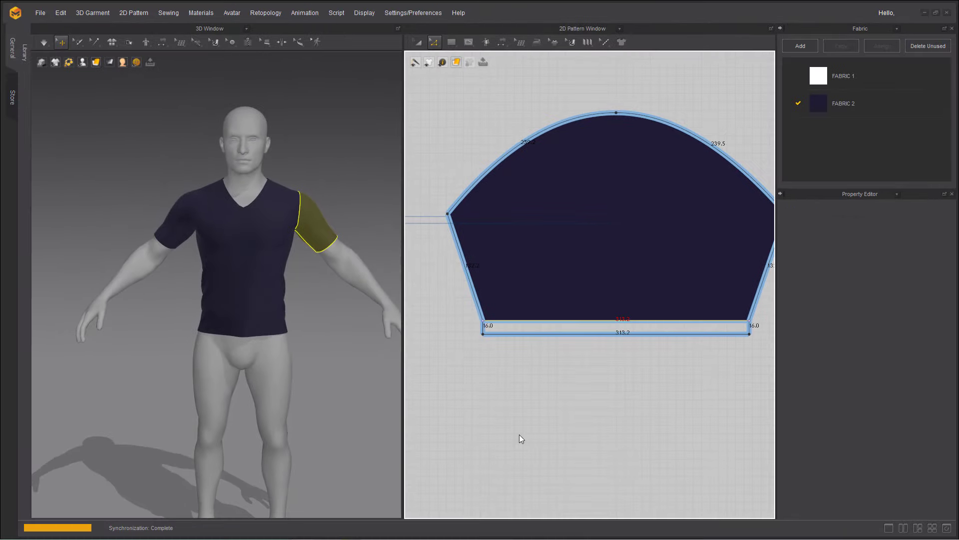
Draw an internal line between the original hem corners of the sleeve, then Cut & Sew along it to separate a cuff band
click(470, 43)
click(480, 63)
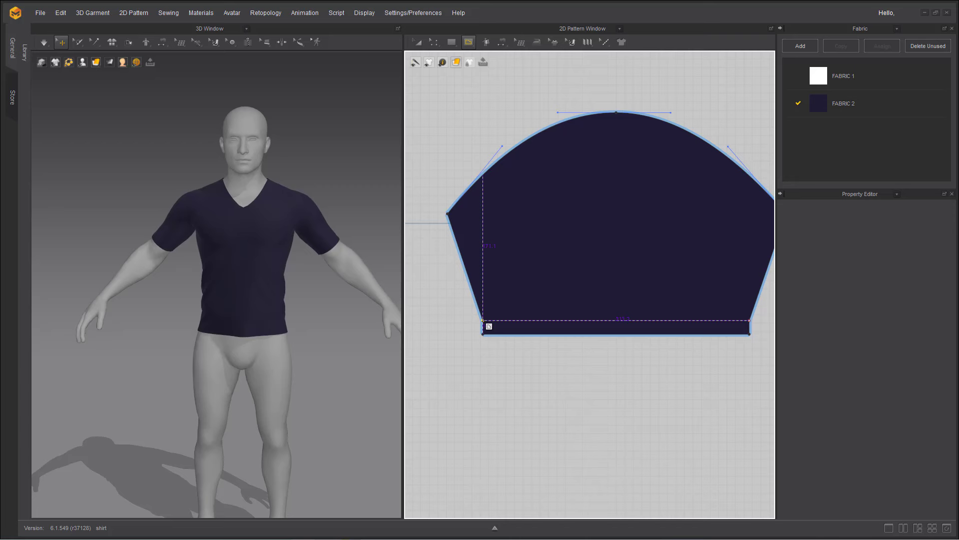
click(434, 43)
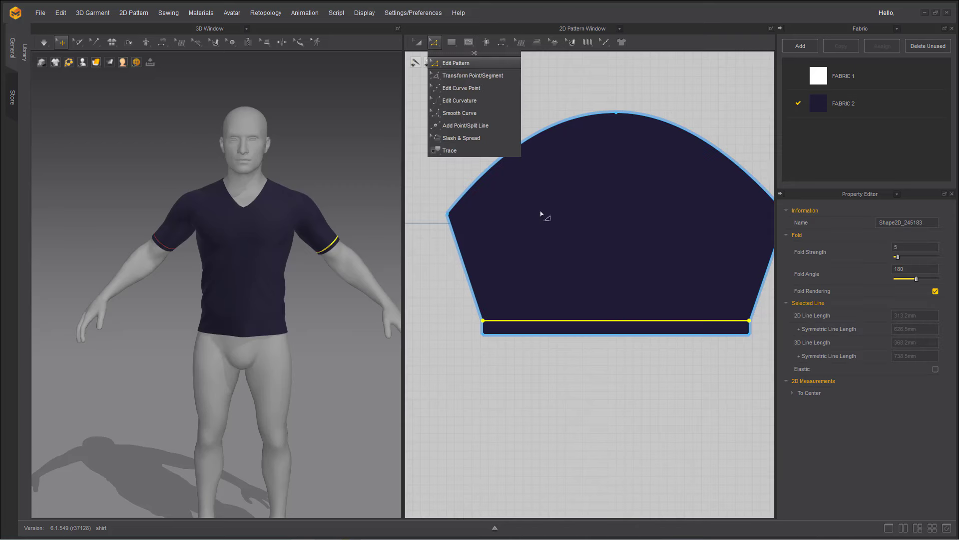
right_click(558, 325)
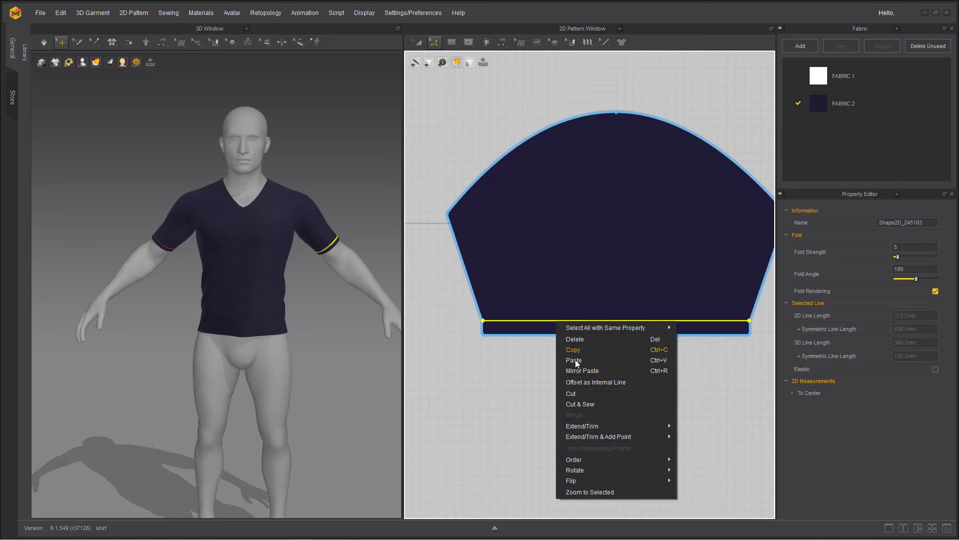
click(590, 405)
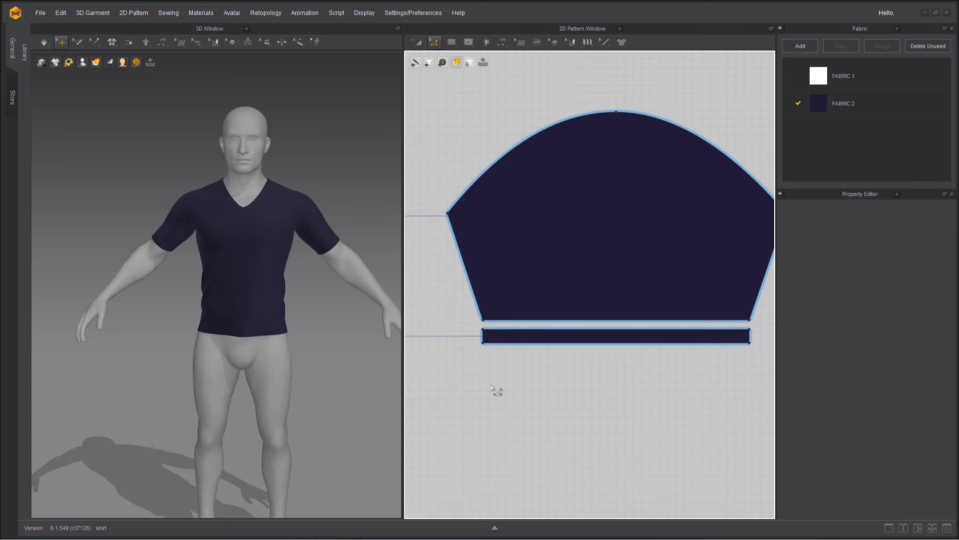
Check the cuff and sleeve as separate patterns, then shorten the linked sleeves by nudging the hem edge upward with Edit Pattern
click(418, 42)
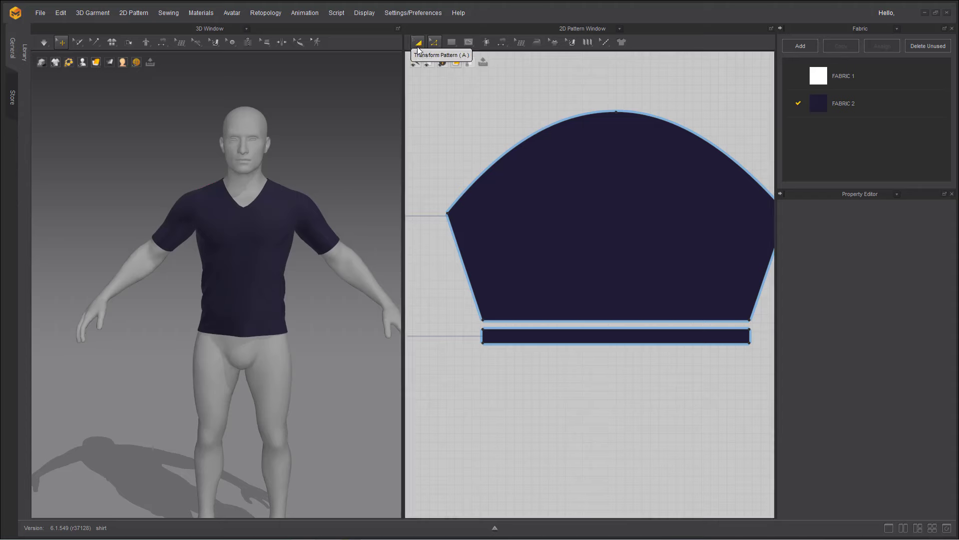
click(546, 340)
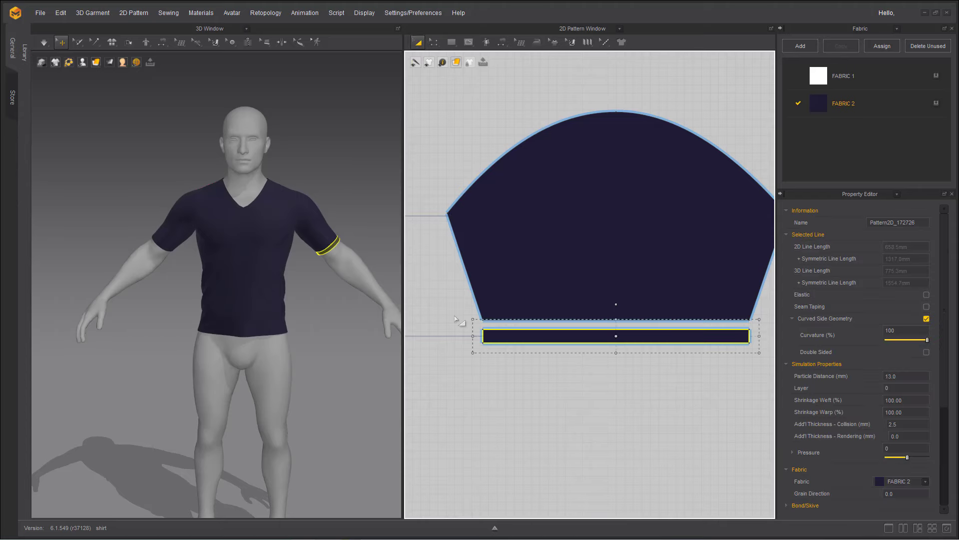
click(503, 320)
click(505, 319)
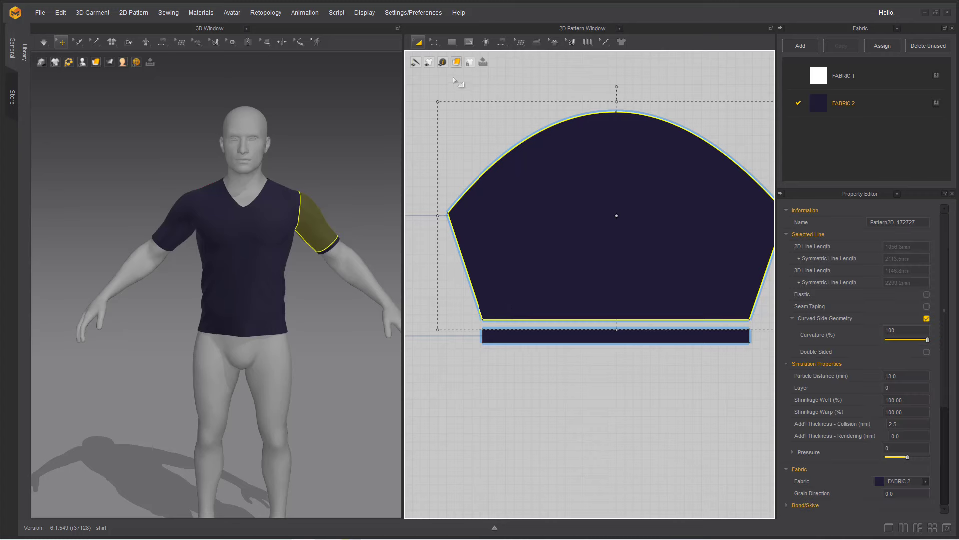
click(433, 42)
click(447, 73)
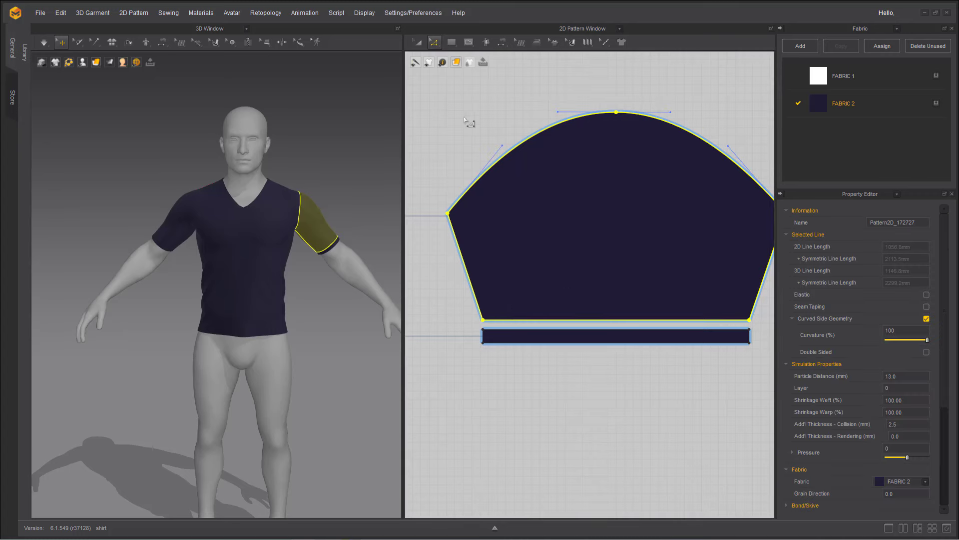
click(434, 42)
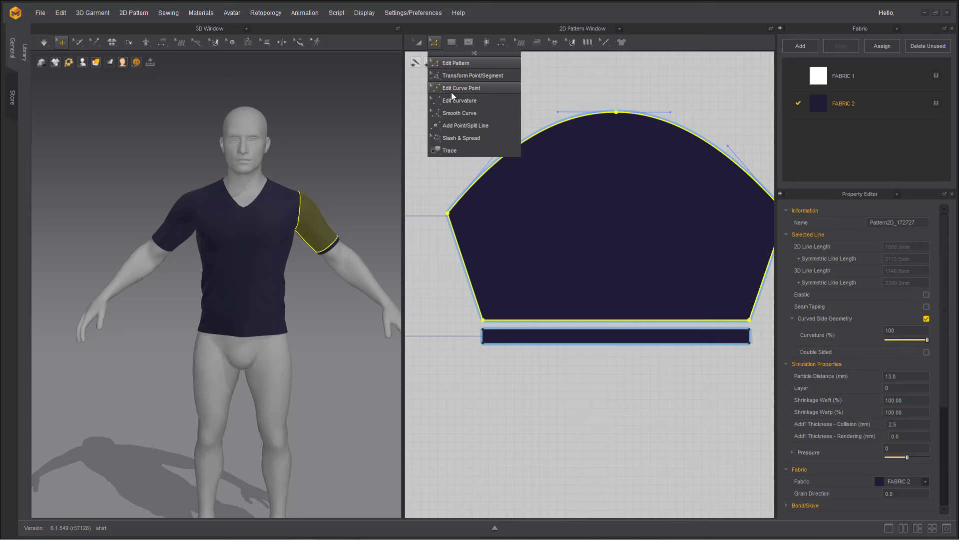
click(589, 335)
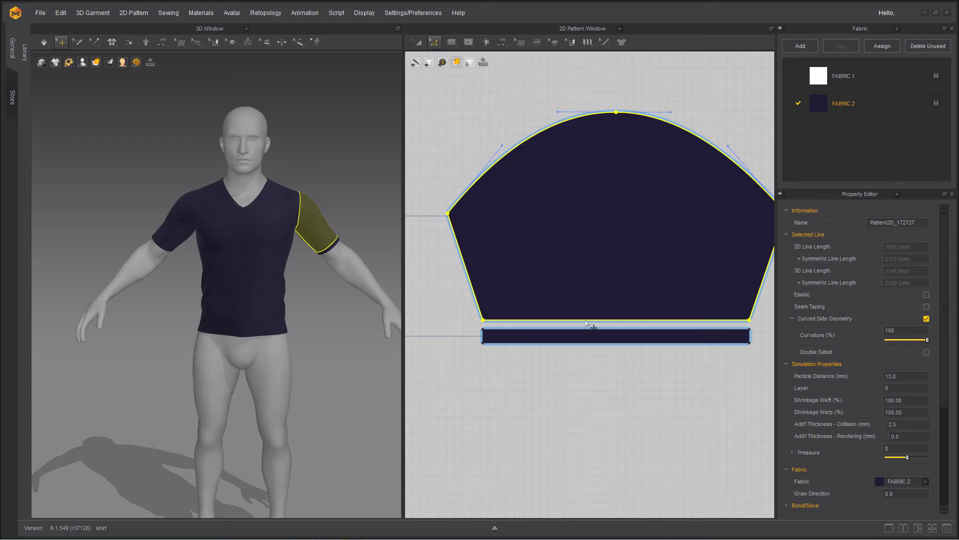
click(586, 320)
key(Up)
key(Up)
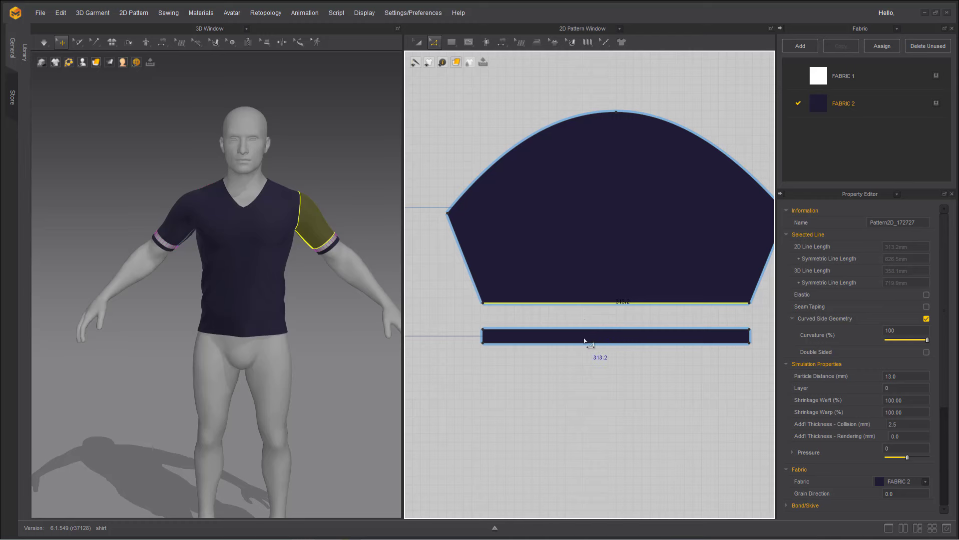
Go to the original sleeve on the other side and nudge its hem edge further up, away from the cuff
middle_drag(477, 325, 949, 328)
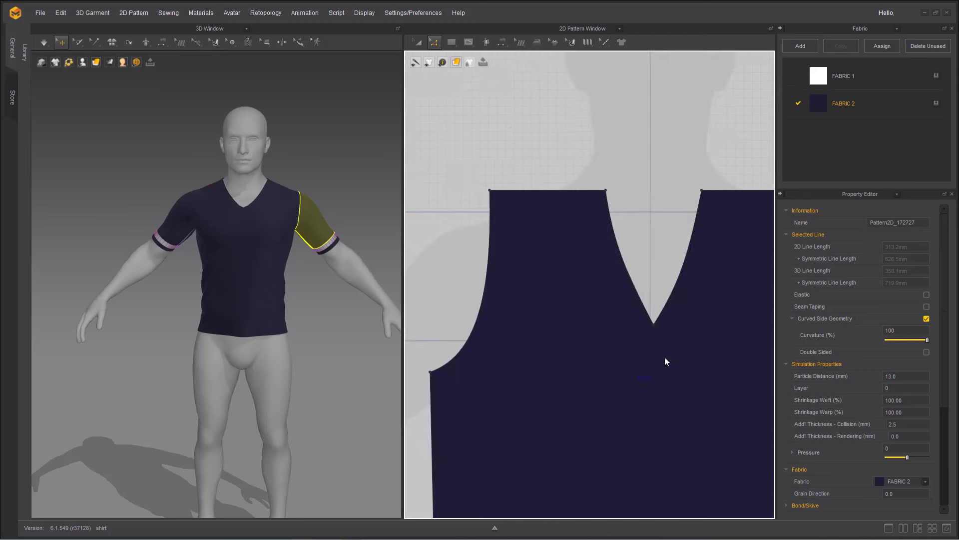
middle_drag(434, 350, 779, 349)
click(527, 304)
key(Up)
key(Up)
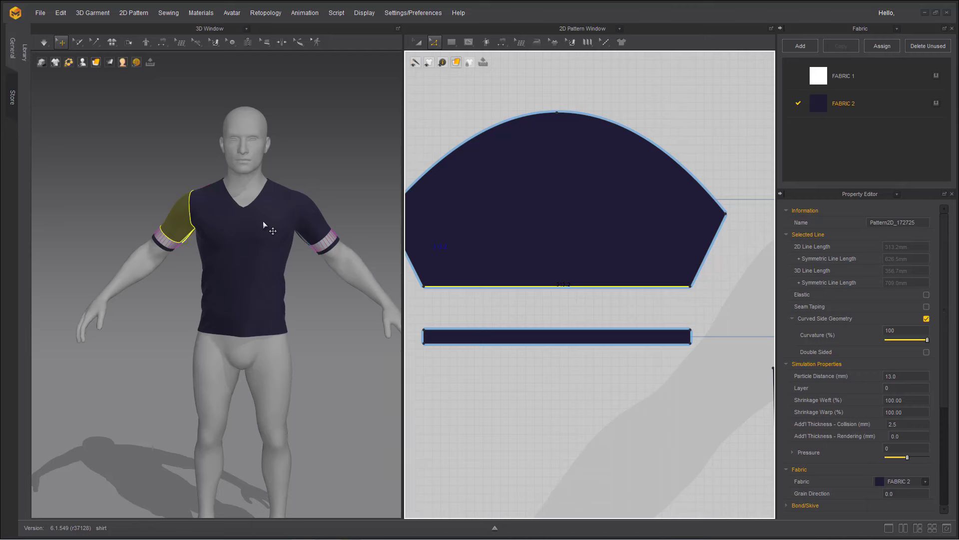
Draw a thin rectangle pattern between the sleeve hem and the cuff band, then delete it
click(437, 43)
click(453, 43)
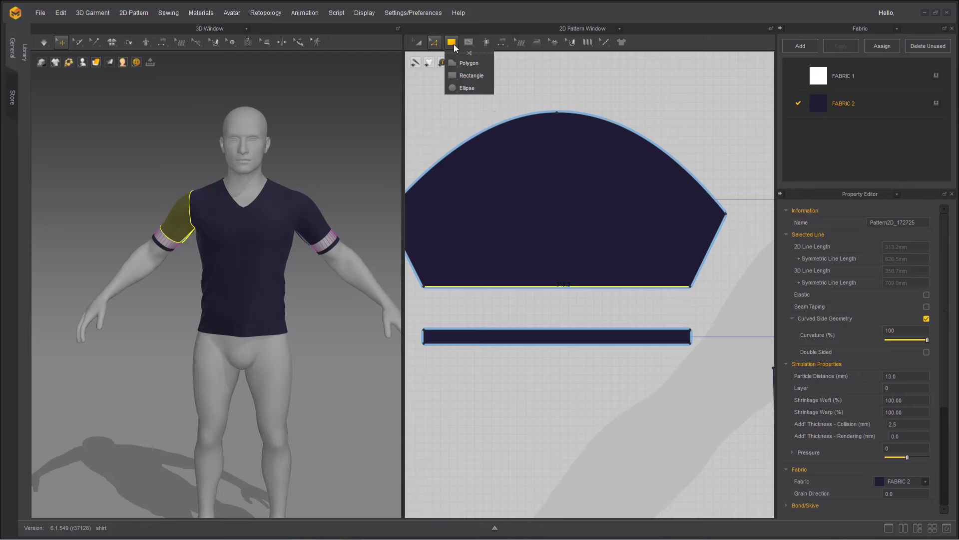
click(463, 75)
drag(423, 293, 690, 304)
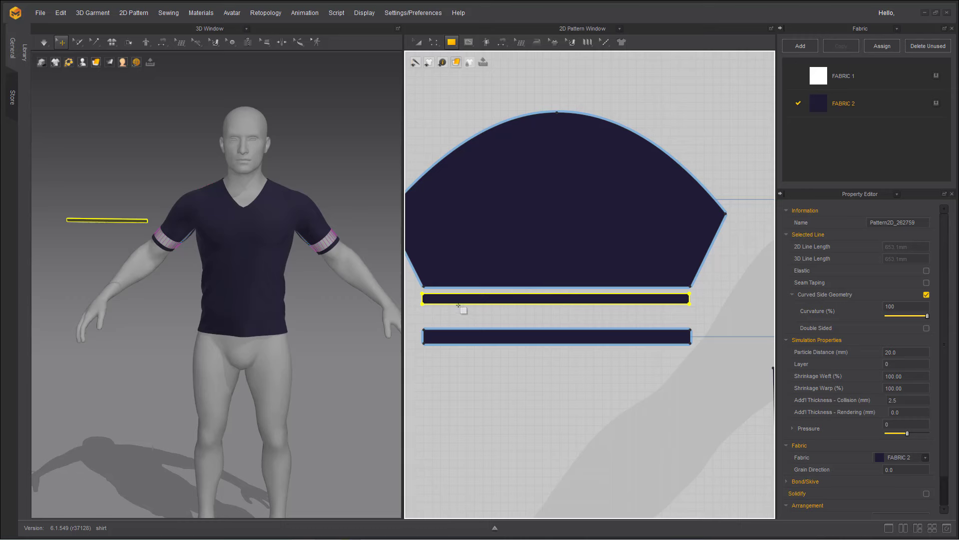
click(420, 46)
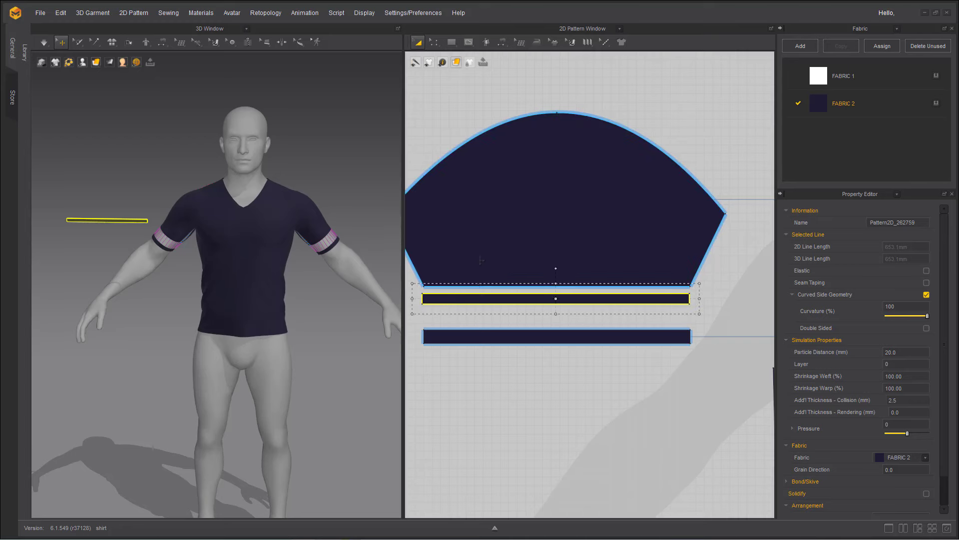
key(Delete)
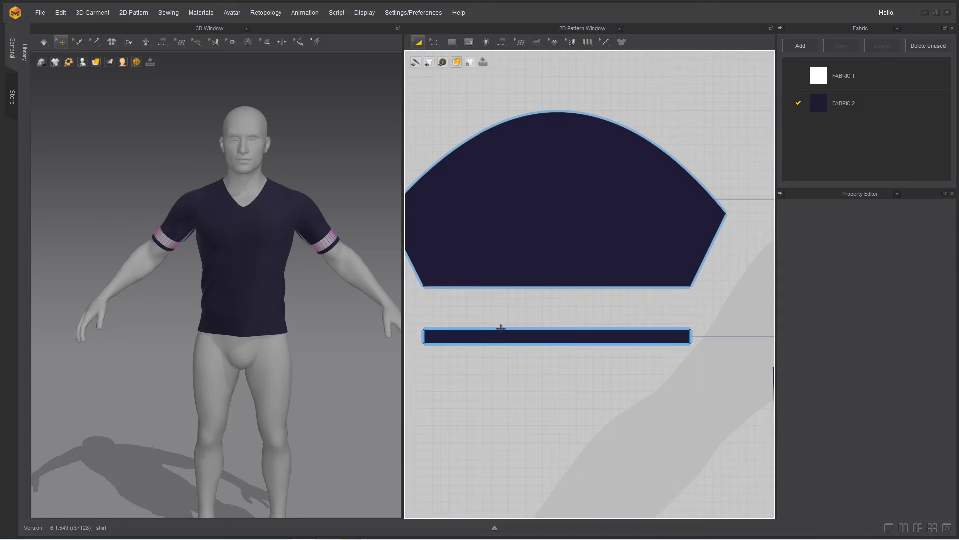
Simulate the garment to pull the cuff bands onto the sleeve hems, inspect the sleeve's underarm opening, and stop the simulation
scroll(500, 328, down, 1)
key(space)
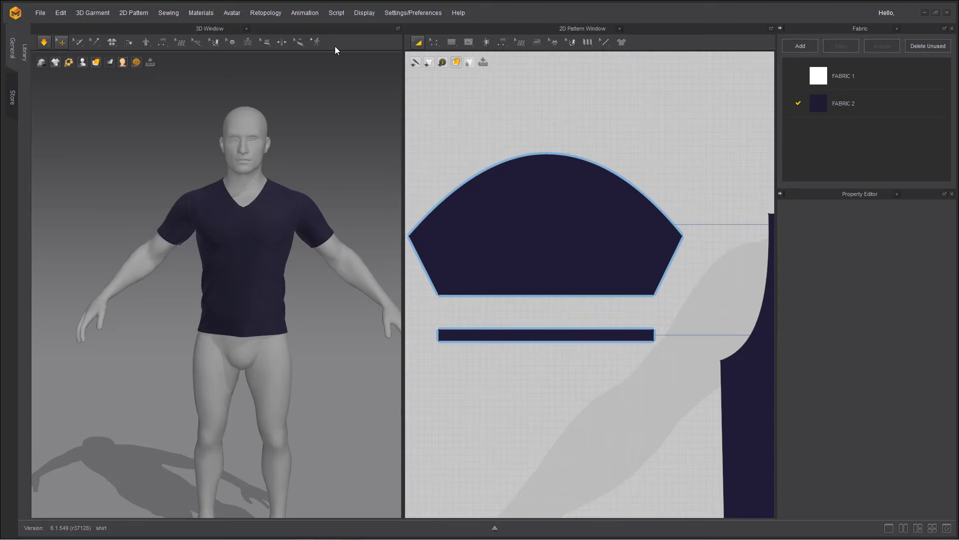
scroll(166, 255, up, 5)
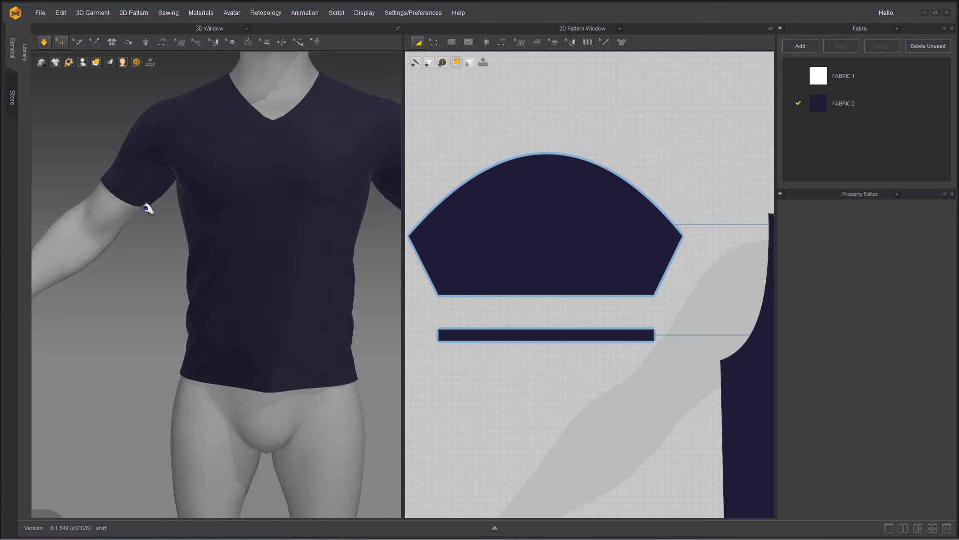
click(445, 336)
key(space)
Sew the two short ends of the sleeve's cuff band together with Segment Sewing
mouse_move(502, 42)
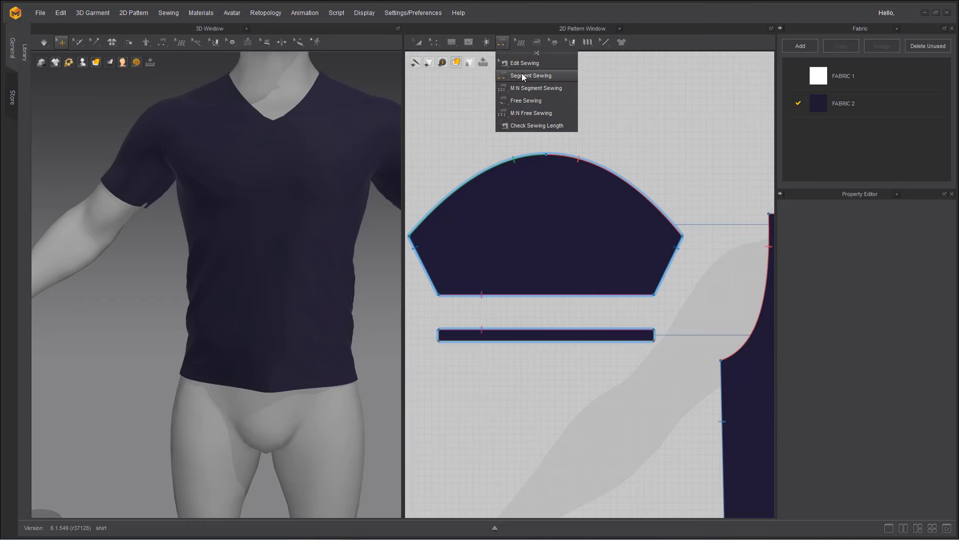
click(524, 76)
scroll(441, 335, up, 3)
click(443, 336)
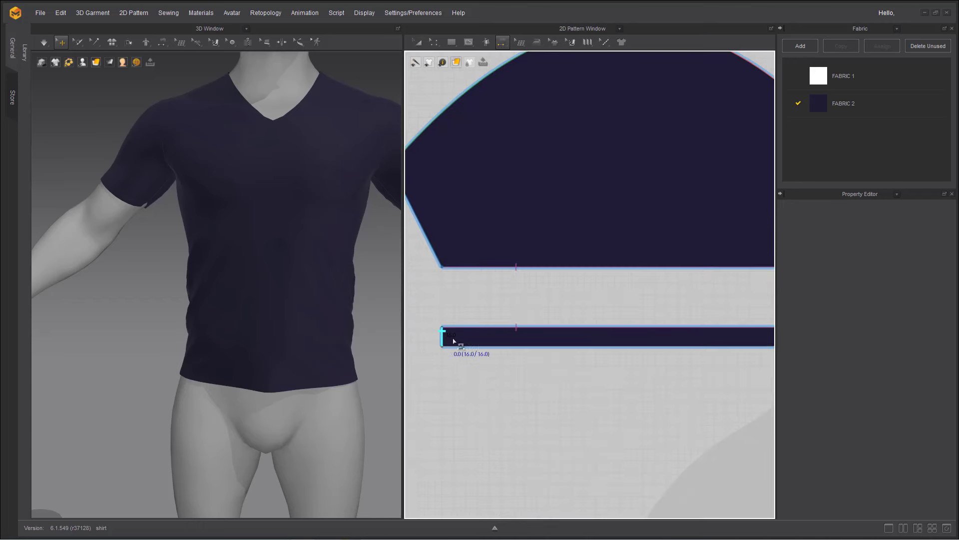
scroll(586, 383, down, 2)
scroll(662, 355, up, 2)
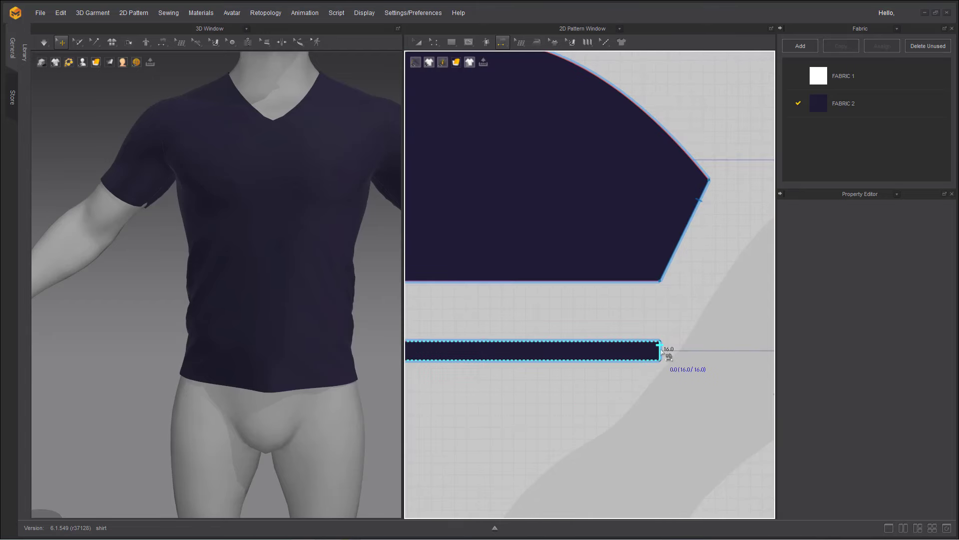
click(662, 350)
Check the seam joining the short ends of the mirrored sleeve's cuff band
scroll(670, 359, down, 3)
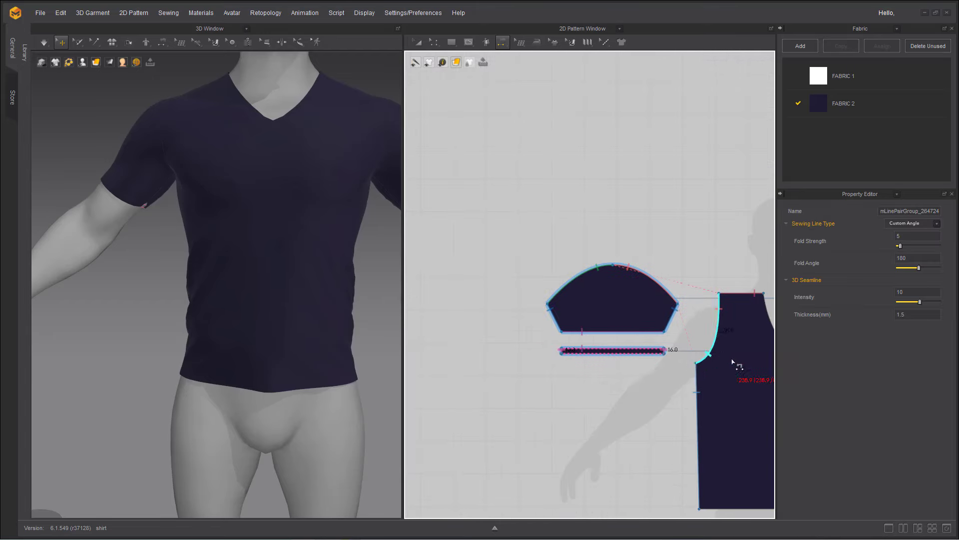
scroll(576, 350, up, 3)
scroll(576, 353, down, 3)
scroll(488, 341, up, 4)
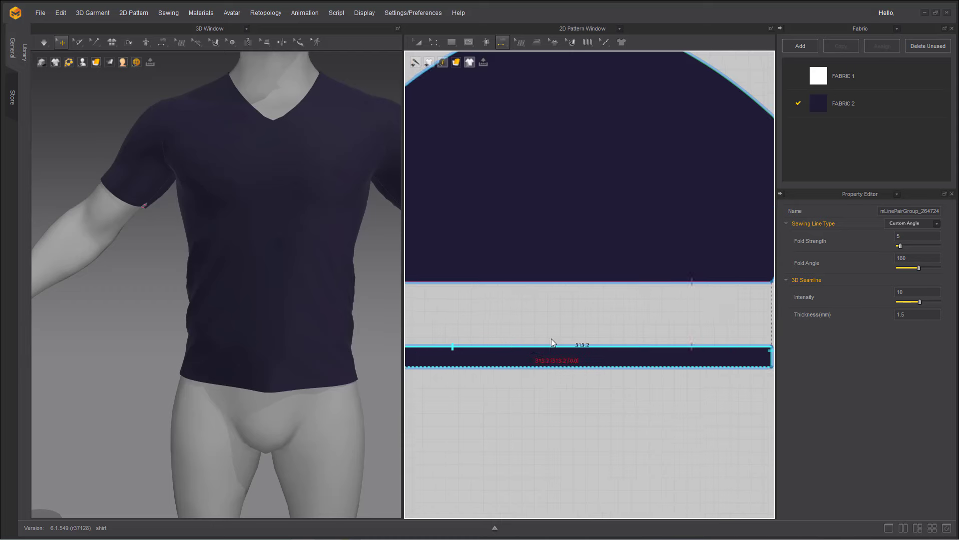
click(487, 350)
scroll(548, 416, down, 2)
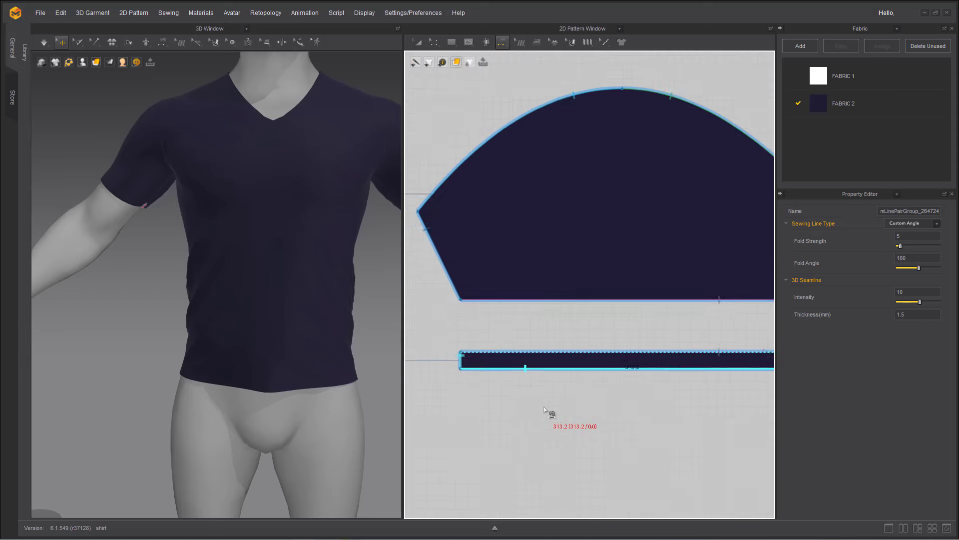
click(438, 203)
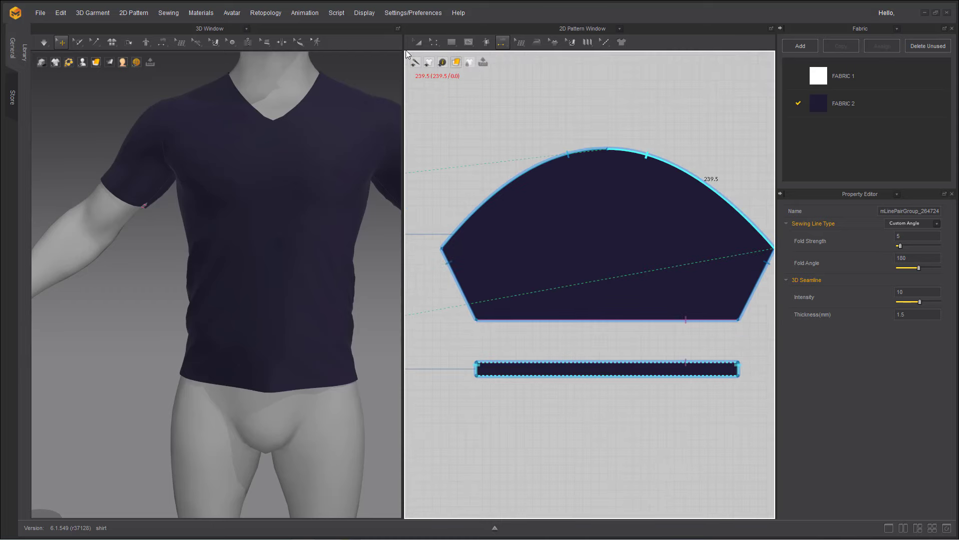
Simulate the garment to close the cuff bands around both arms
click(417, 44)
scroll(190, 232, down, 5)
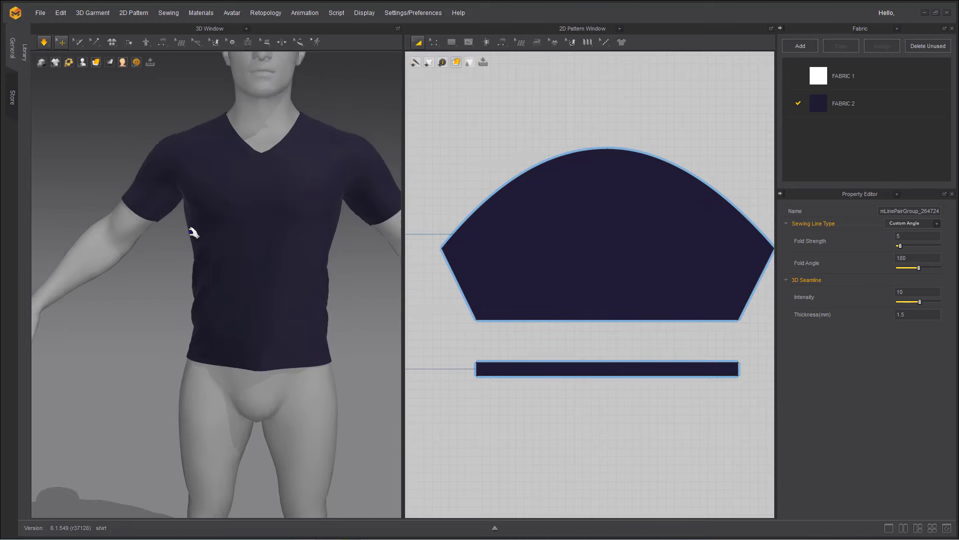
scroll(193, 238, down, 1)
scroll(203, 271, down, 4)
key(space)
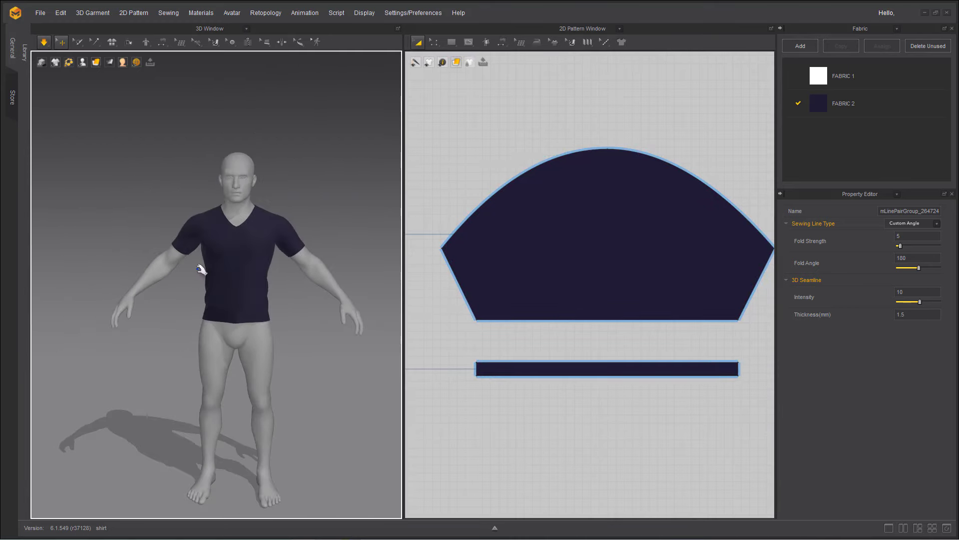
middle_drag(203, 271, 201, 234)
key(space)
Draw a thin rectangle about 505 mm wide just below the front bodice hem as a hem band
scroll(550, 350, down, 5)
middle_drag(503, 337, 618, 291)
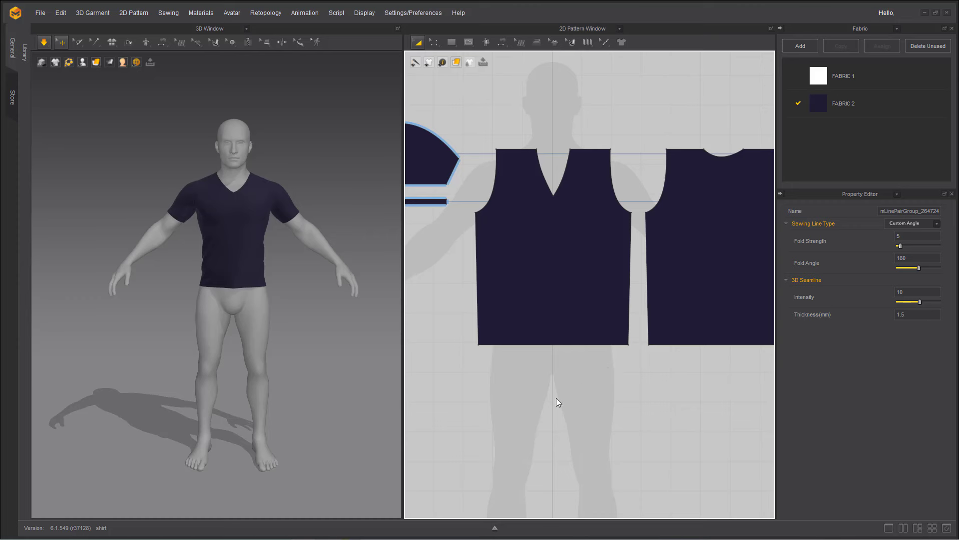
middle_drag(556, 400, 527, 359)
scroll(532, 411, up, 3)
scroll(535, 409, down, 2)
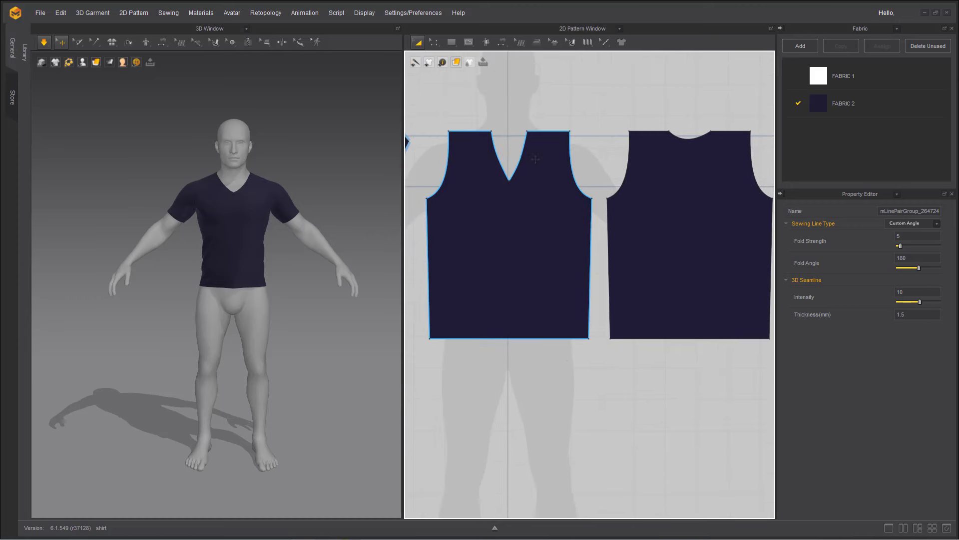
click(452, 42)
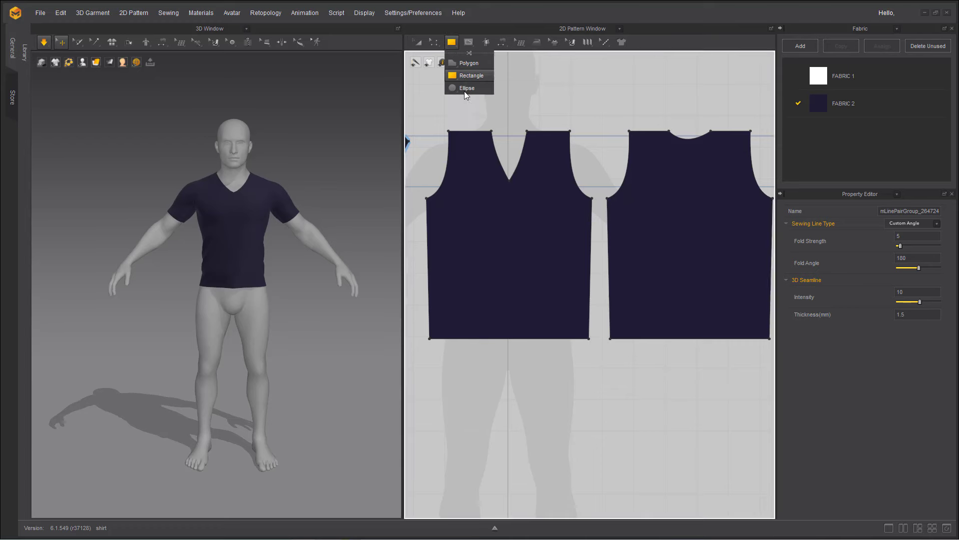
scroll(438, 350, up, 2)
middle_drag(439, 355, 454, 321)
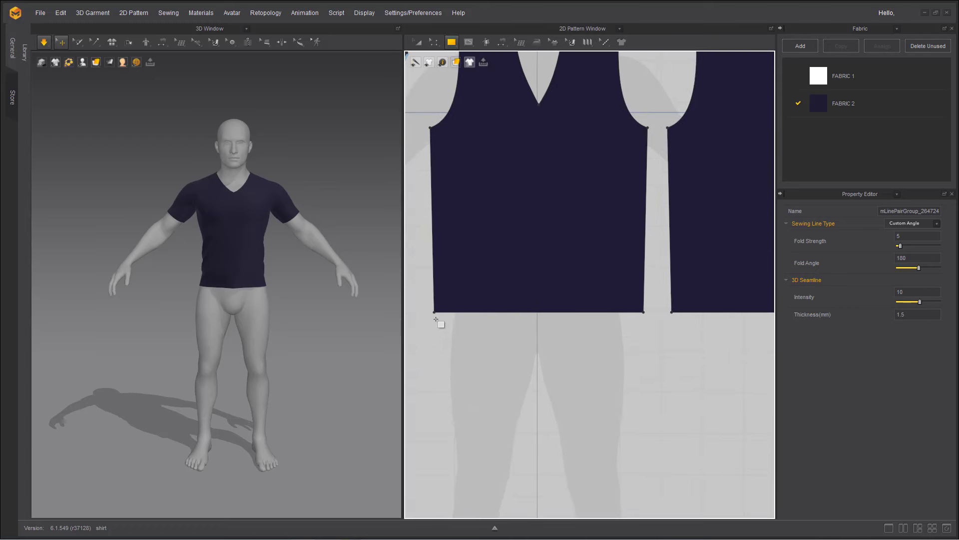
drag(433, 316, 644, 323)
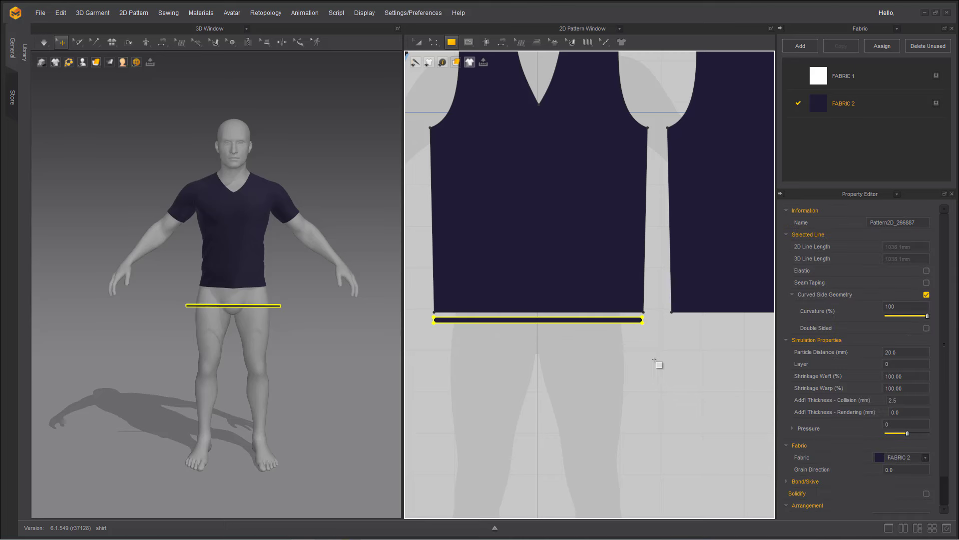
click(430, 46)
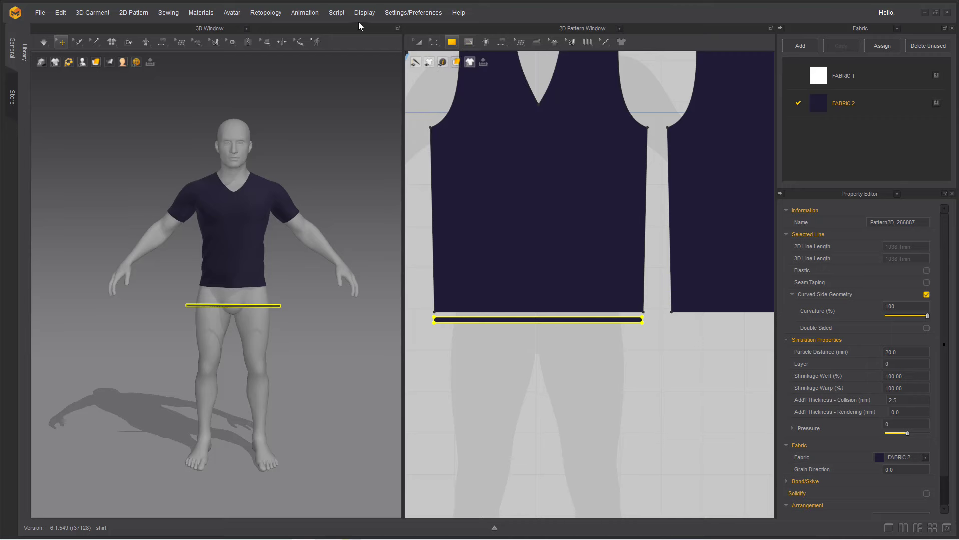
click(418, 42)
Sew the front bodice hem to the upper edge of the hem band with Segment Sewing
scroll(497, 325, up, 8)
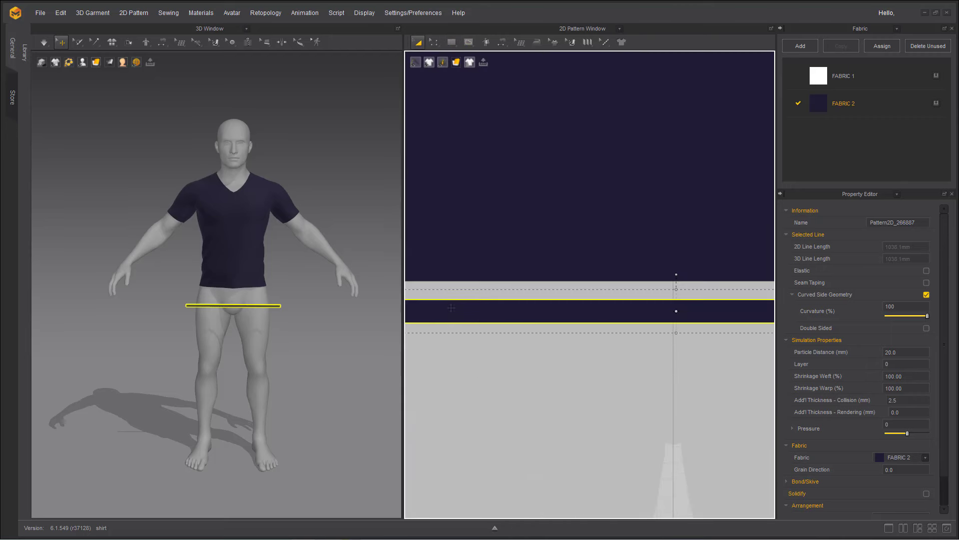
scroll(580, 312, down, 4)
middle_drag(654, 295, 582, 303)
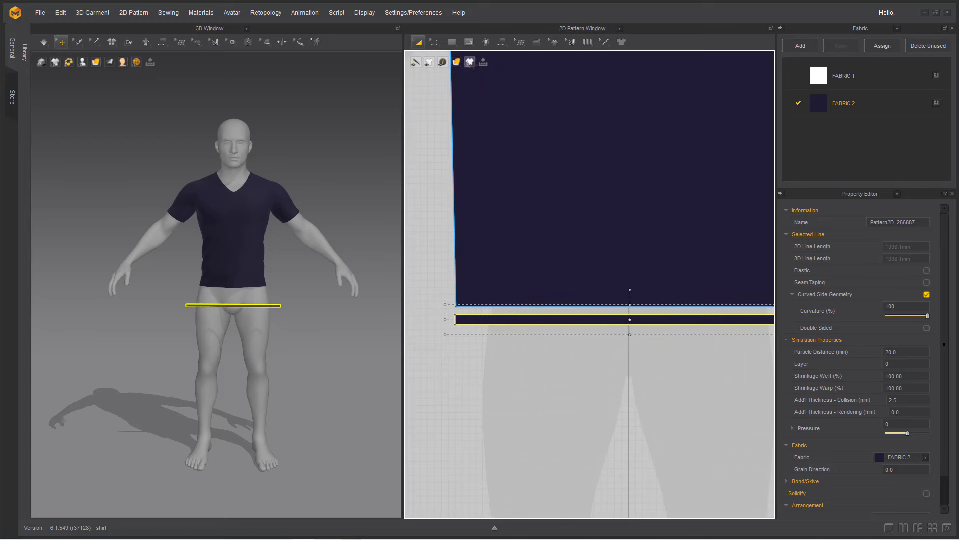
click(501, 42)
click(522, 62)
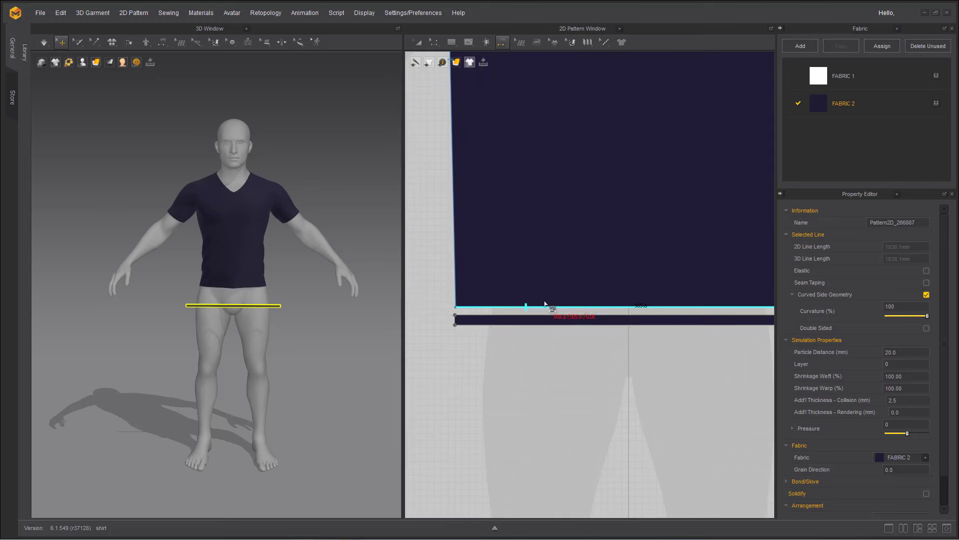
click(545, 305)
click(546, 318)
scroll(590, 338, down, 3)
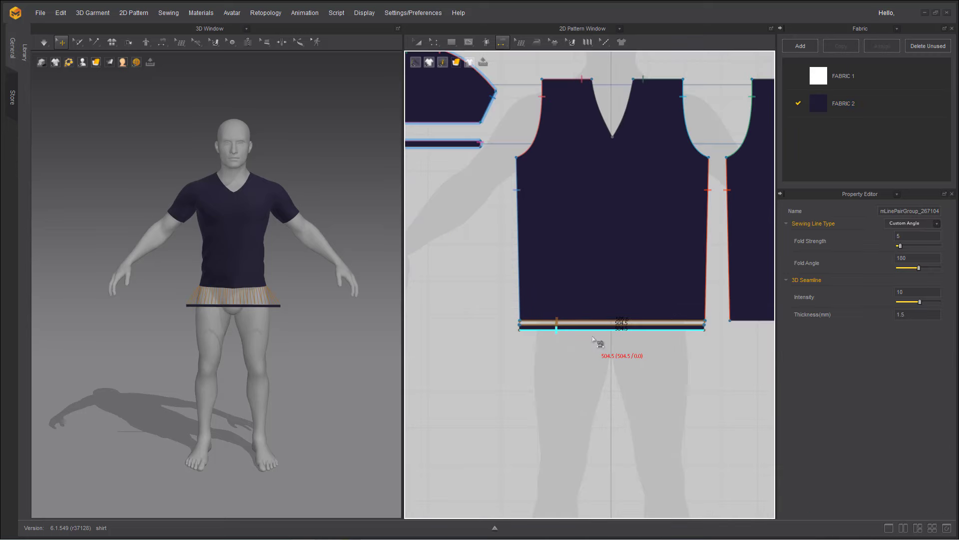
middle_drag(687, 363, 499, 341)
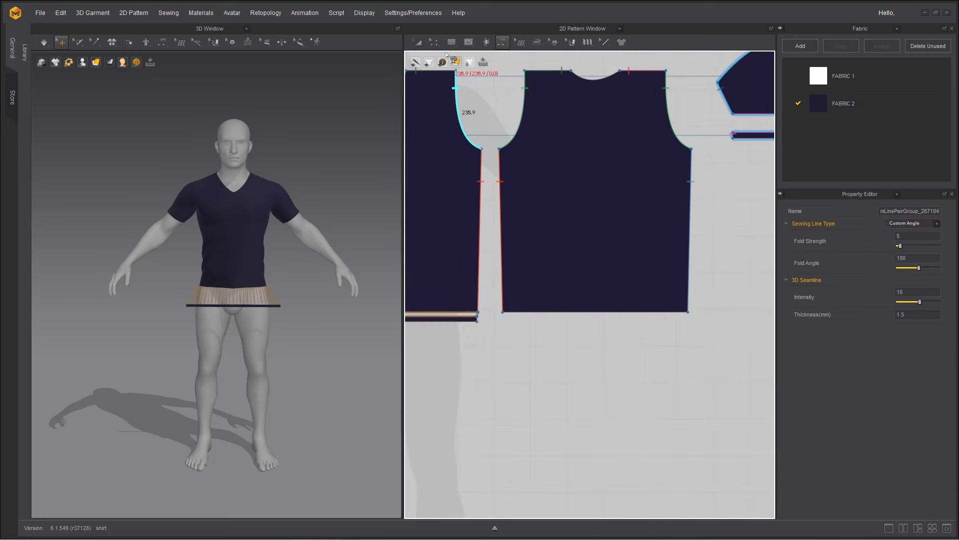
click(452, 42)
scroll(535, 295, up, 5)
scroll(585, 306, down, 1)
middle_drag(585, 305, 533, 294)
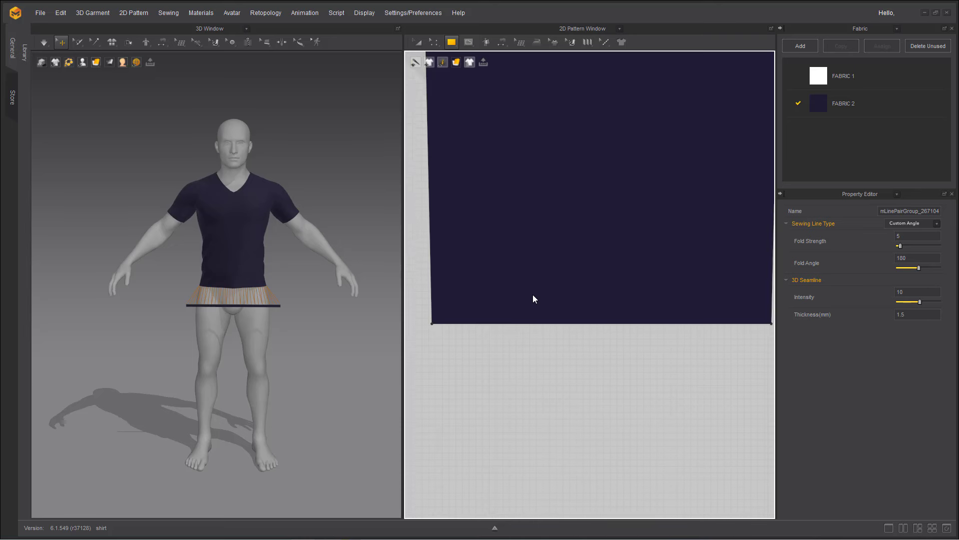
scroll(533, 299, down, 1)
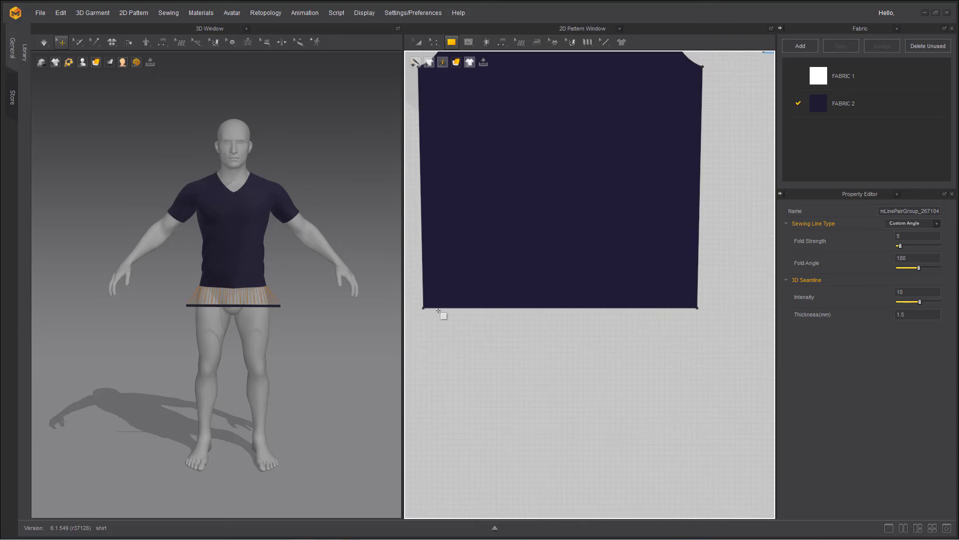
middle_drag(439, 311, 611, 254)
key(a)
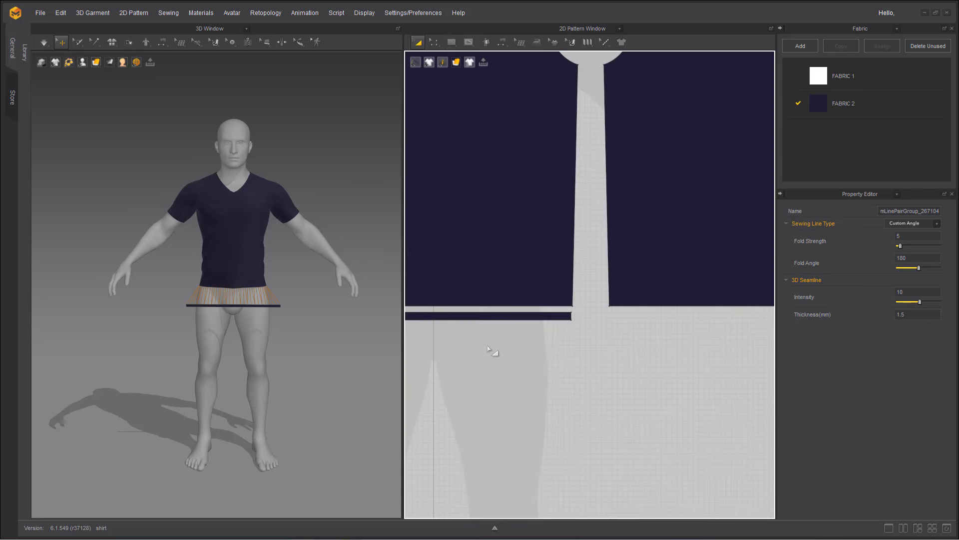
Copy the front hem band and paste the duplicate centred just below the back bodice hem, level with the original
click(465, 318)
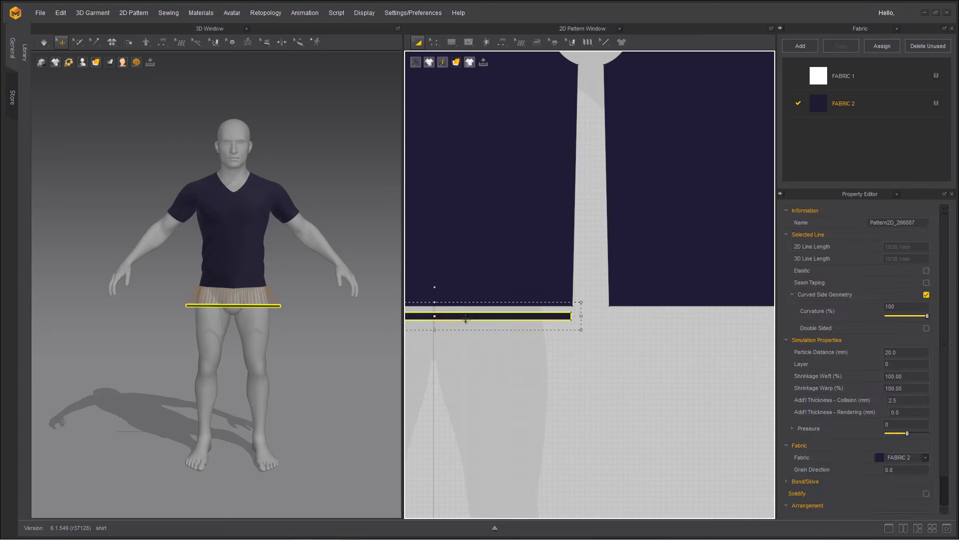
right_click(466, 318)
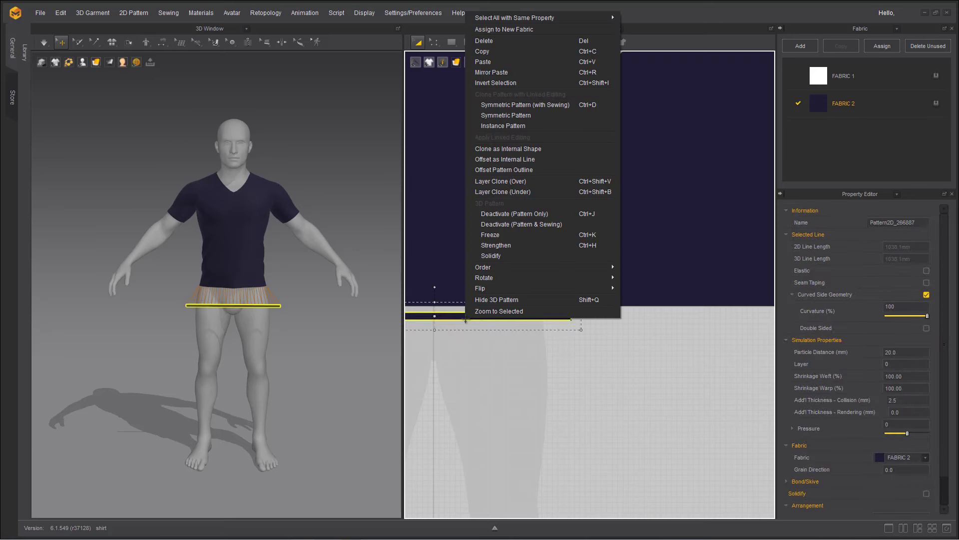
click(483, 51)
right_click(456, 319)
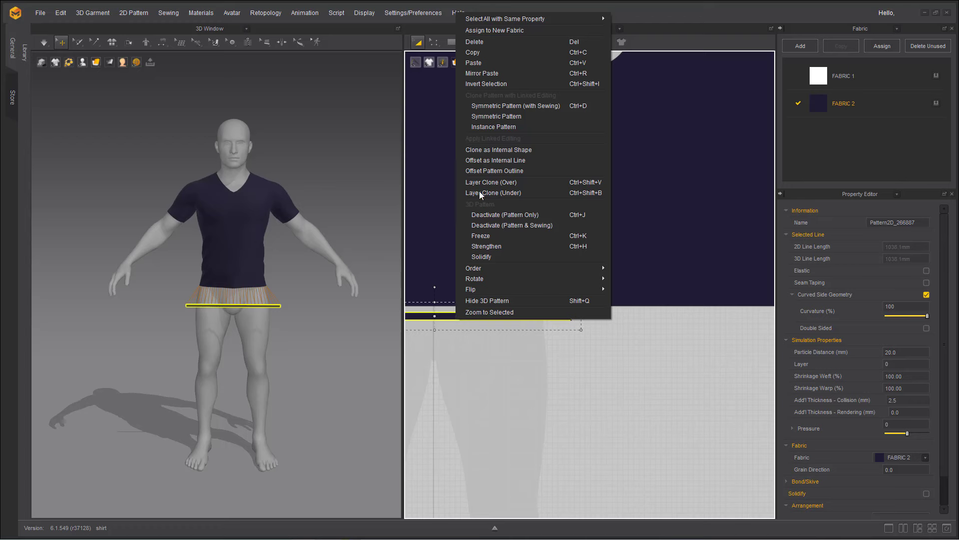
click(473, 62)
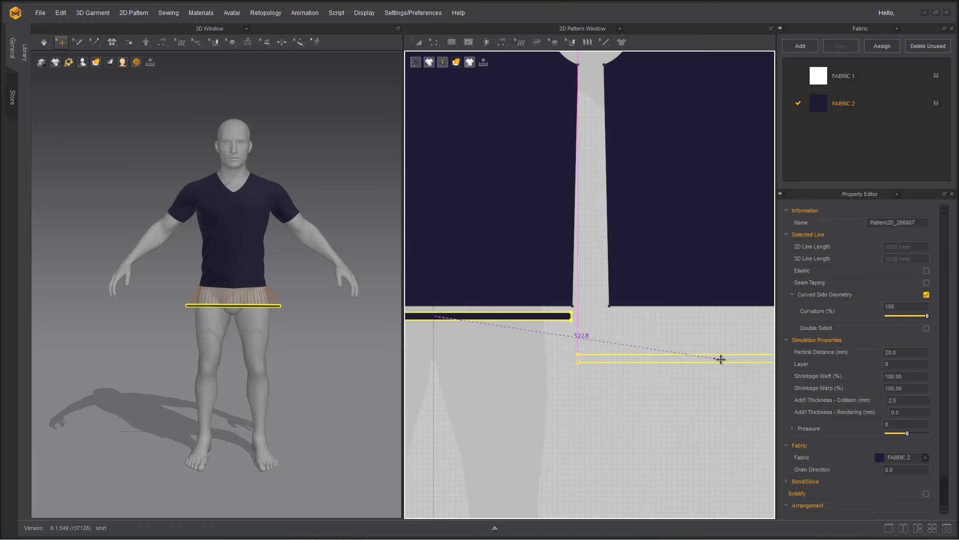
scroll(573, 387, down, 1)
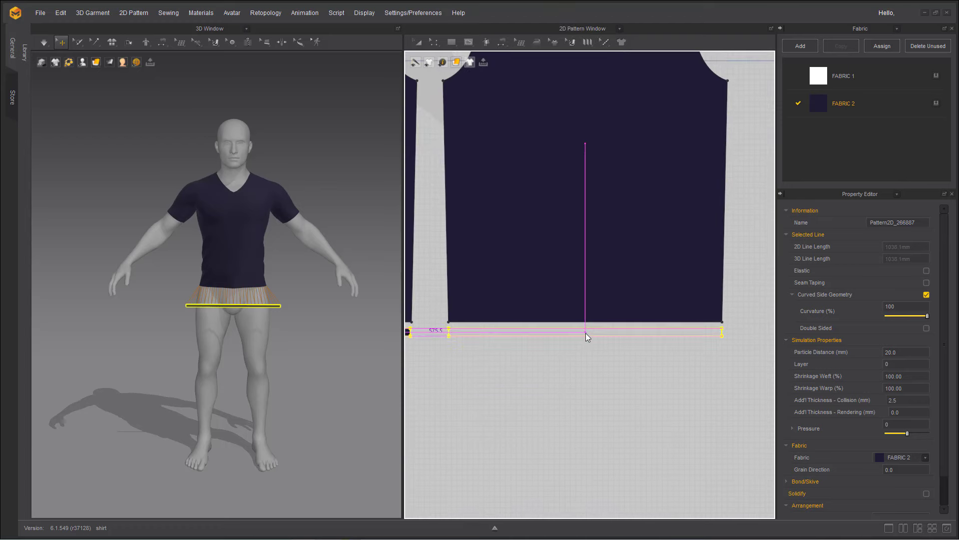
click(585, 333)
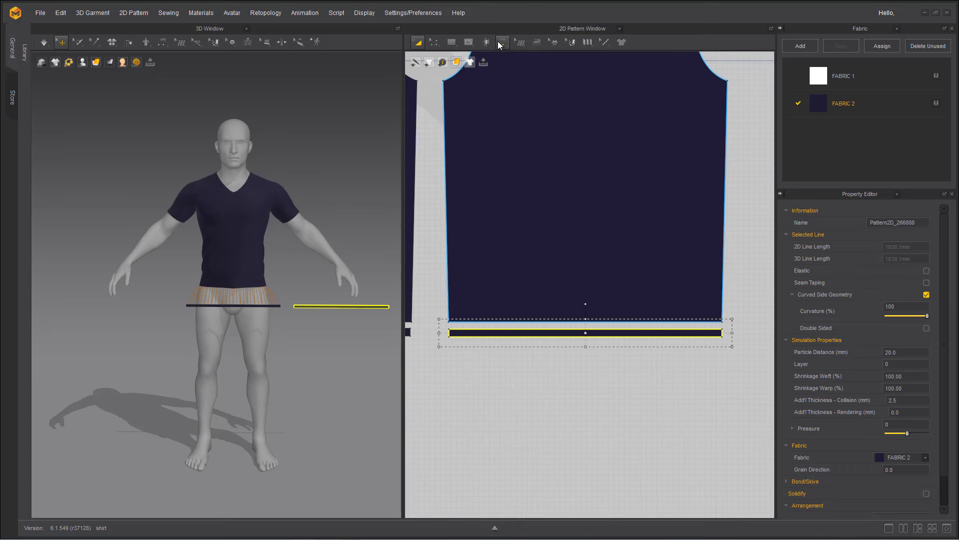
Sew the back bodice hem to the upper edge of the duplicated hem band with Segment Sewing
drag(502, 42, 530, 76)
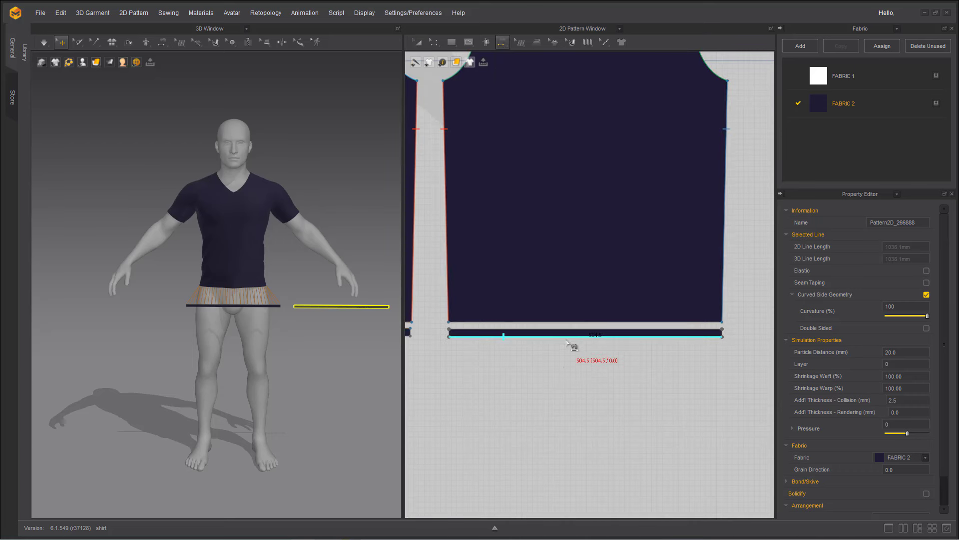
click(561, 323)
click(558, 327)
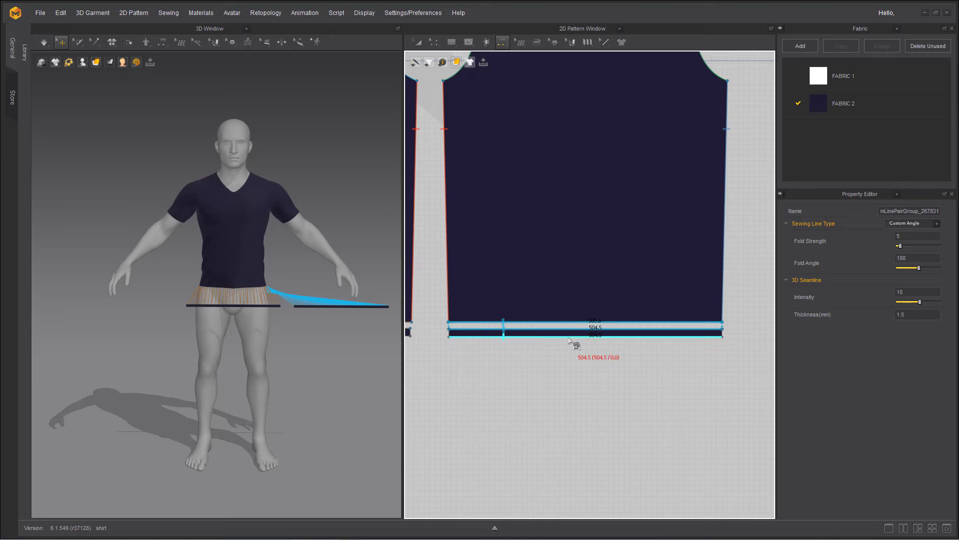
Show the avatar's arrangement points and place the back hem band on the torso point behind the waist
click(362, 307)
right_drag(361, 375, 78, 359)
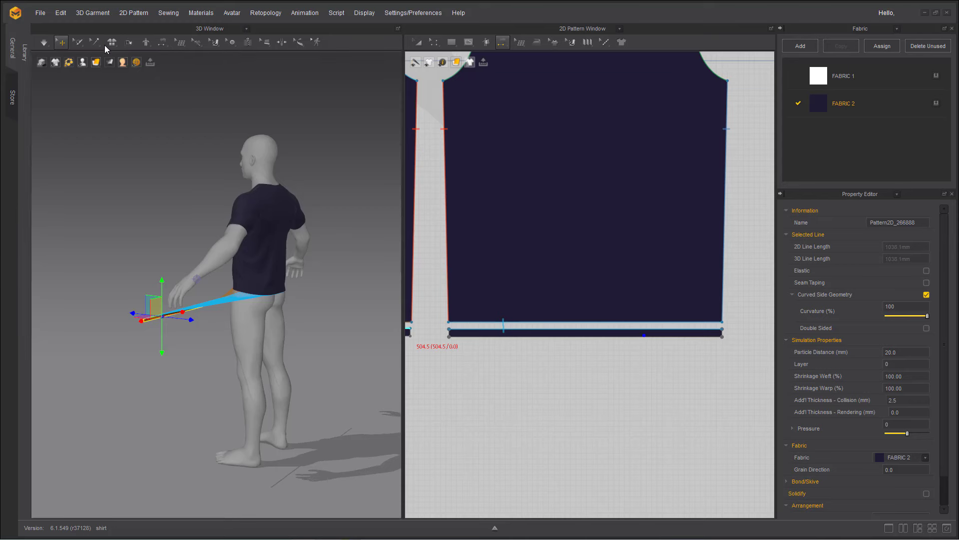
mouse_move(85, 66)
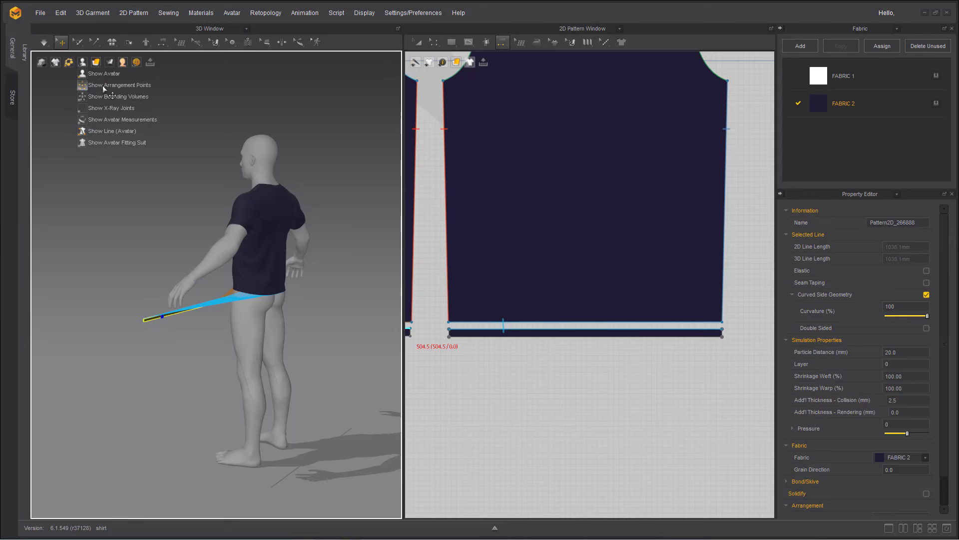
click(103, 87)
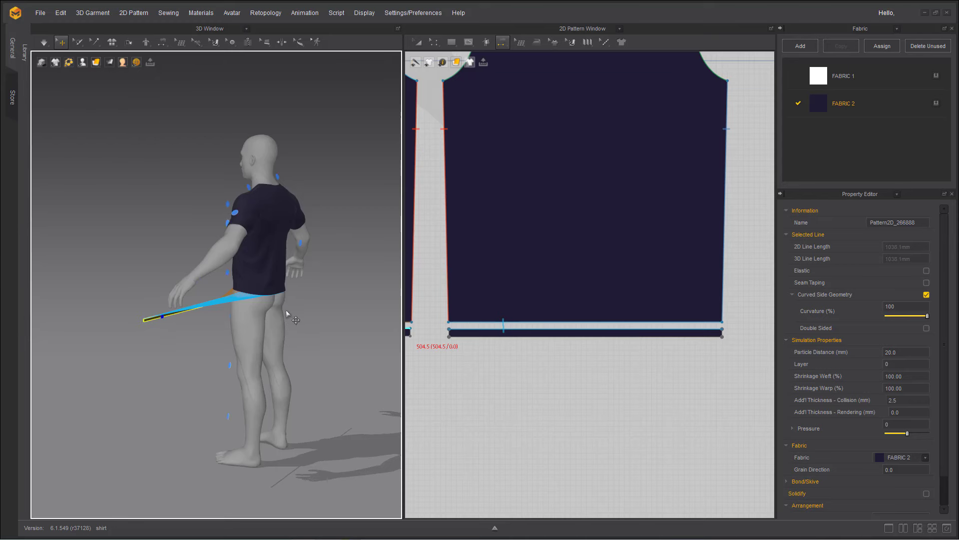
click(300, 243)
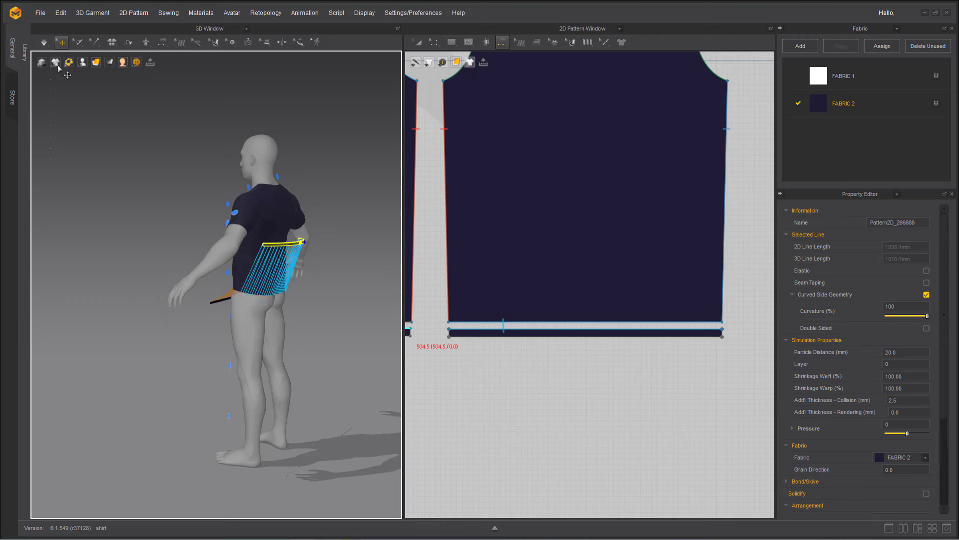
Lower the back hem band along the vertical axis to the level of the back bodice hem
click(285, 246)
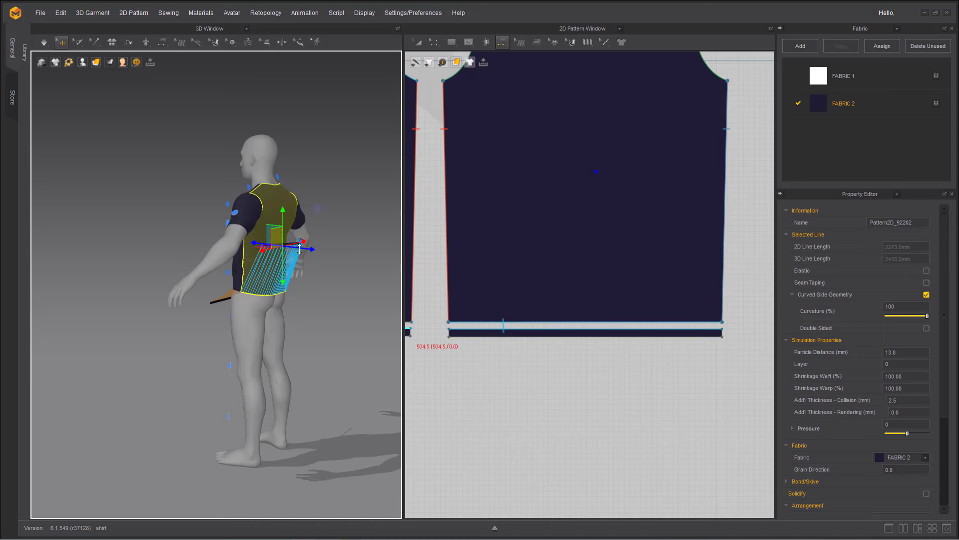
scroll(285, 246, up, 2)
scroll(305, 282, up, 3)
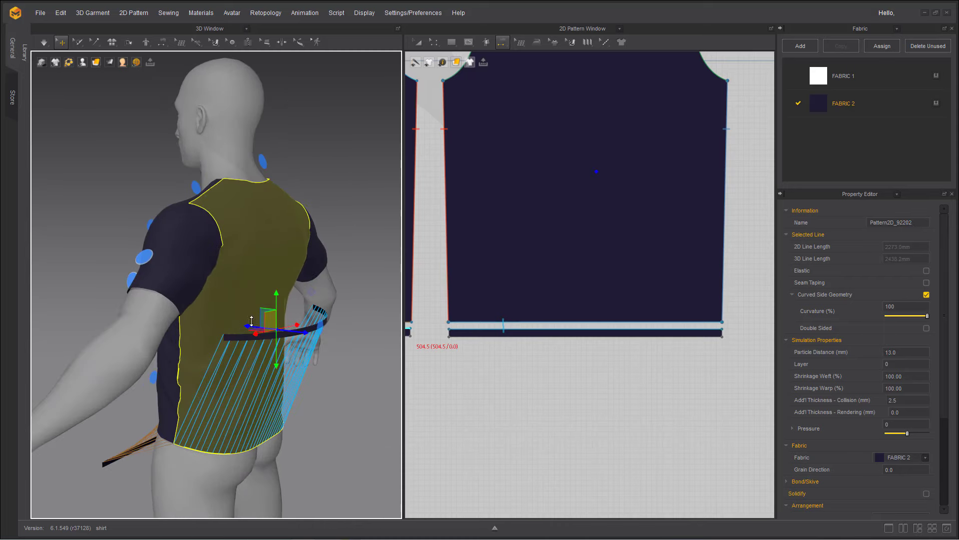
click(239, 337)
drag(233, 302, 233, 441)
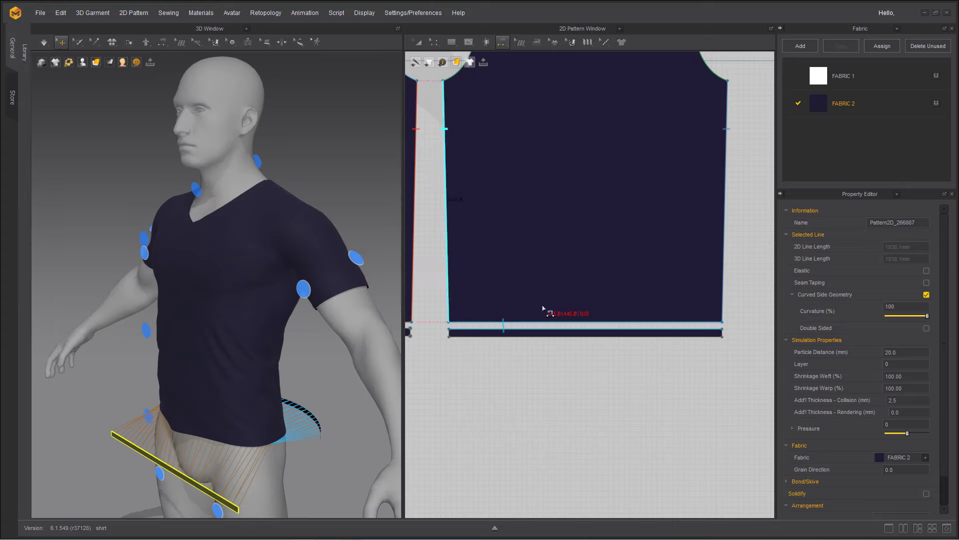
Sew the facing short ends of the front and back hem bands together with Segment Sewing
click(517, 336)
scroll(496, 368, up, 6)
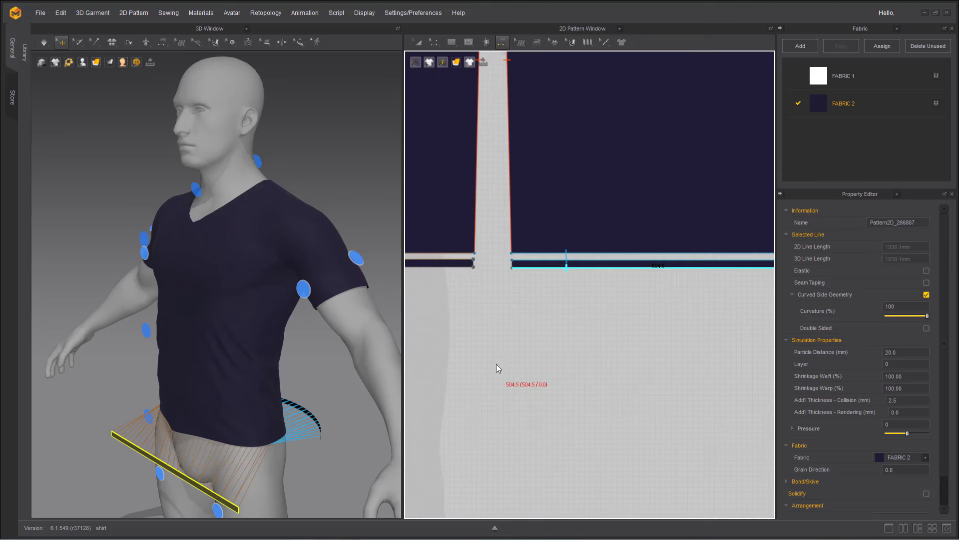
scroll(509, 273, up, 1)
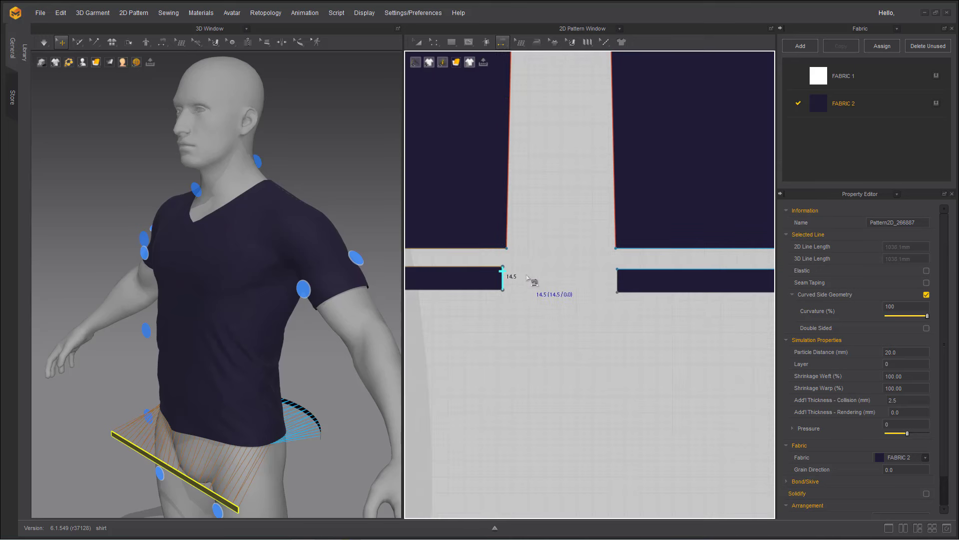
click(619, 280)
click(508, 276)
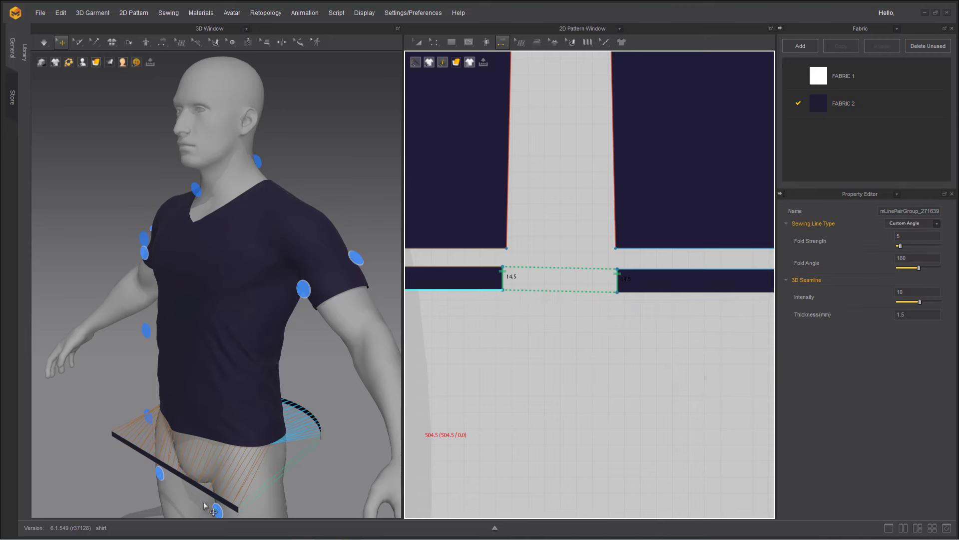
Sew the outer short end of the back hem band to the outer short end of the front hem band
scroll(606, 400, down, 2)
middle_drag(712, 371, 469, 385)
middle_drag(755, 376, 774, 373)
click(662, 310)
middle_drag(408, 376, 850, 388)
middle_drag(602, 378, 898, 388)
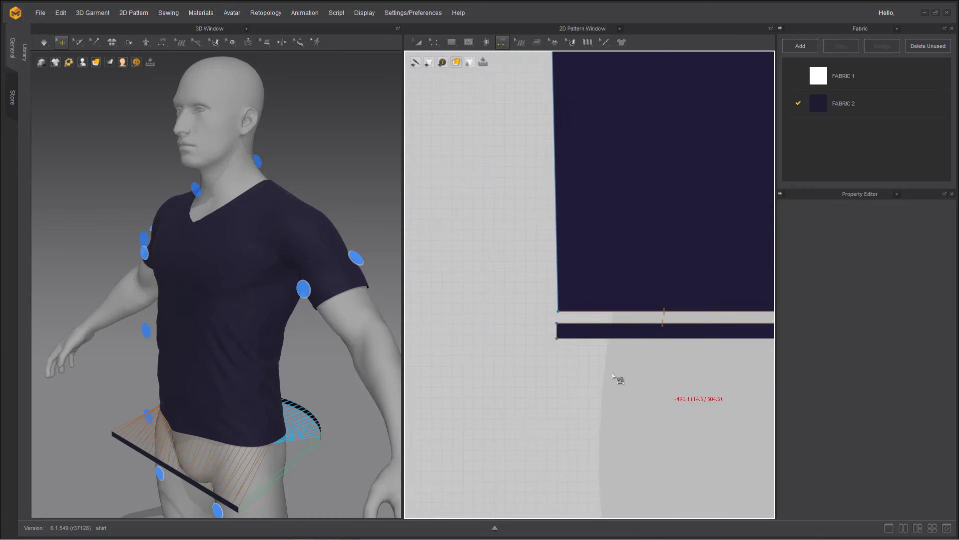
click(560, 331)
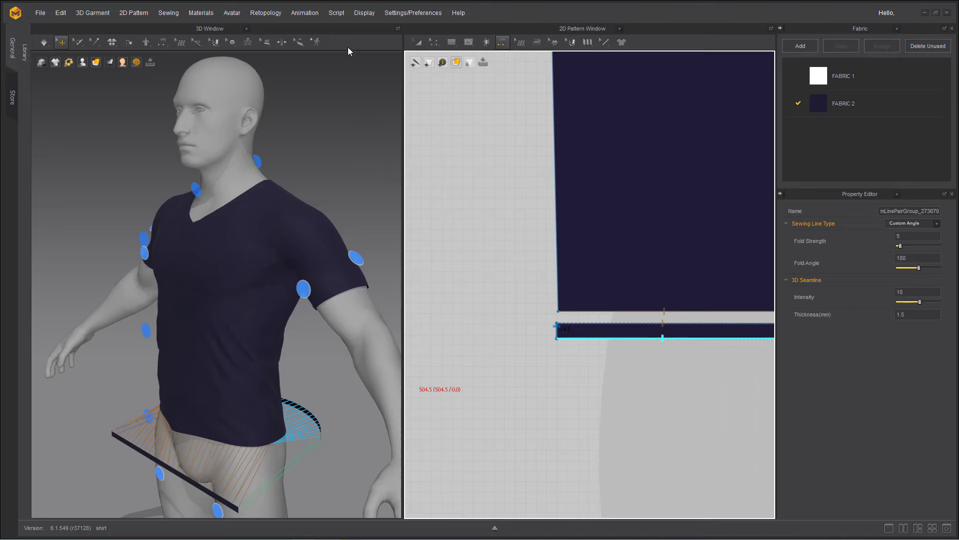
Simulate the garment to pull the hem bands closed around the bodice hem
key(space)
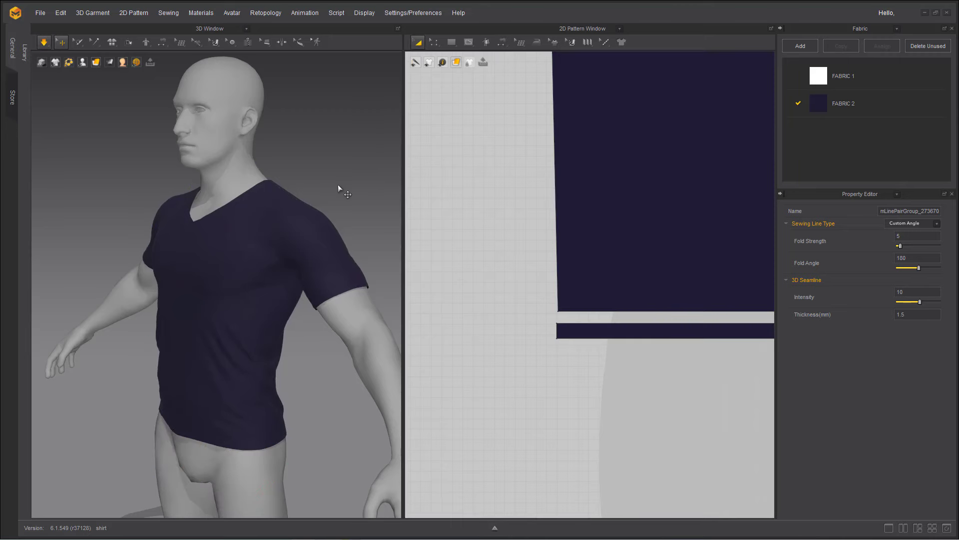
key(space)
right_drag(109, 448, 257, 422)
key(space)
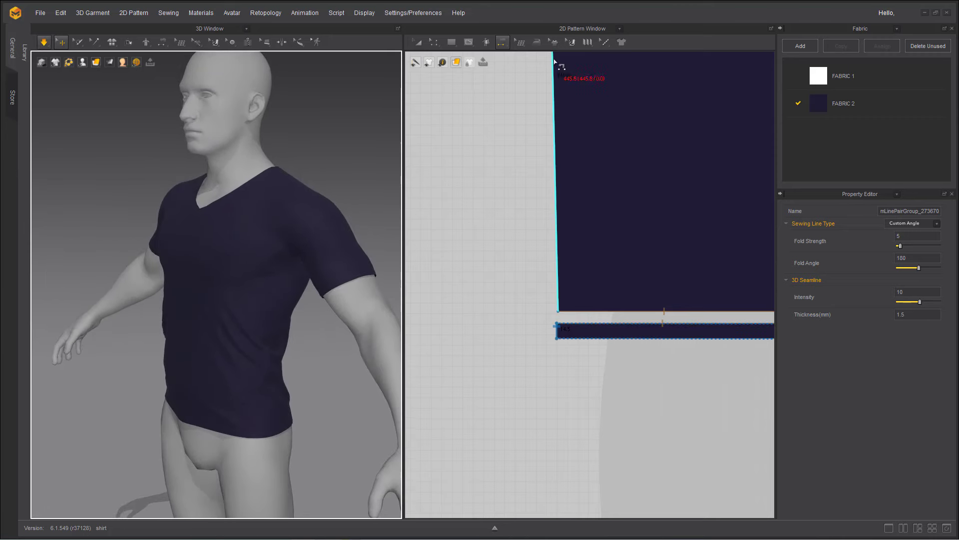
click(442, 45)
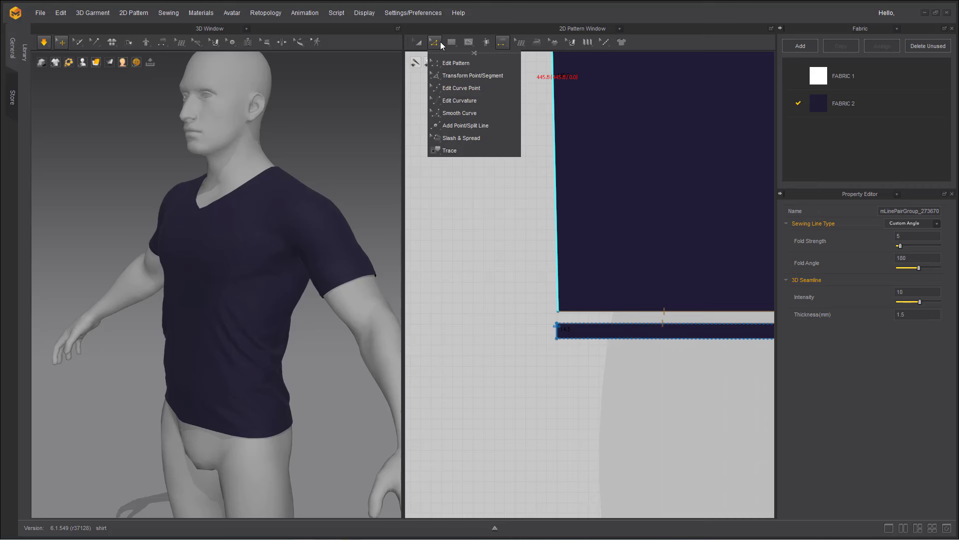
click(461, 88)
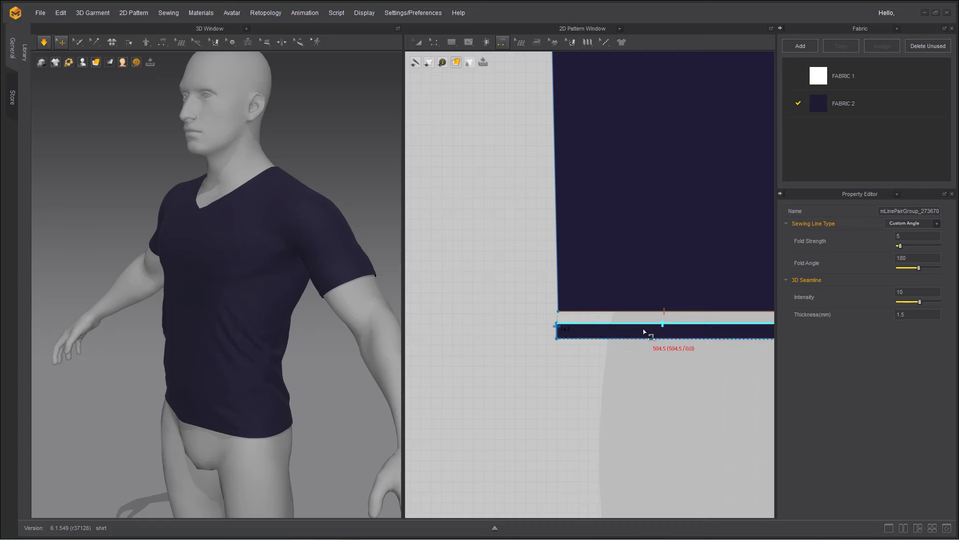
right_drag(137, 326, 184, 326)
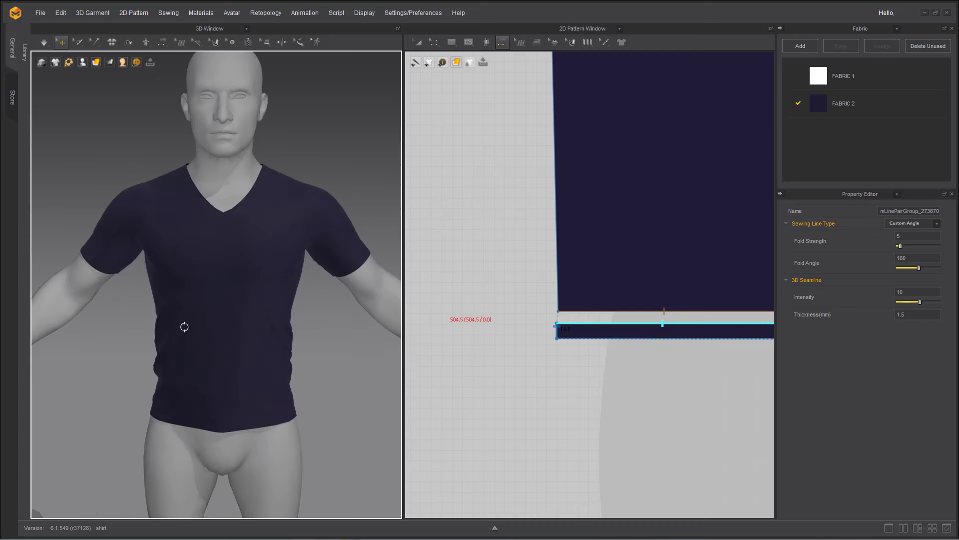
middle_drag(184, 326, 192, 380)
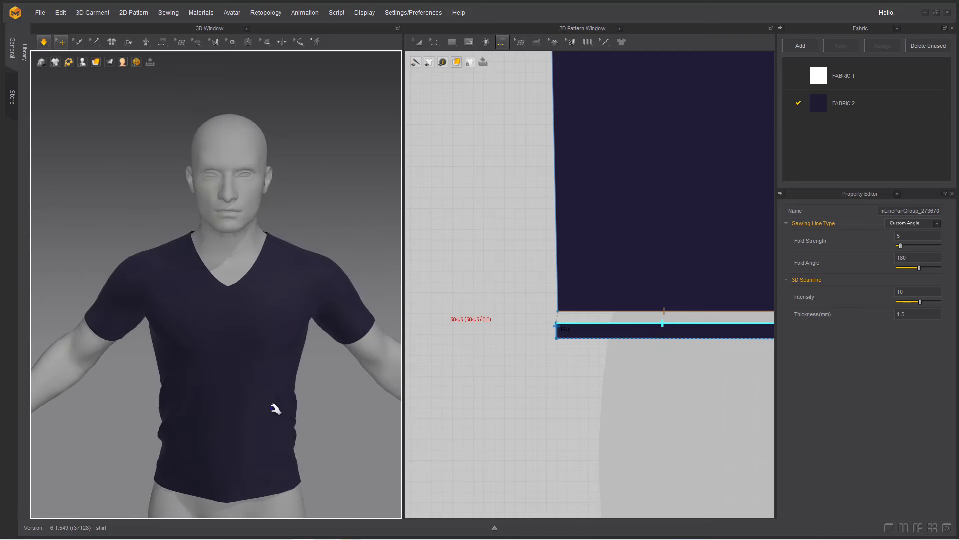
Select all pattern pieces, including cuffs and hem bands, and set their particle distance to 13 mm
click(264, 379)
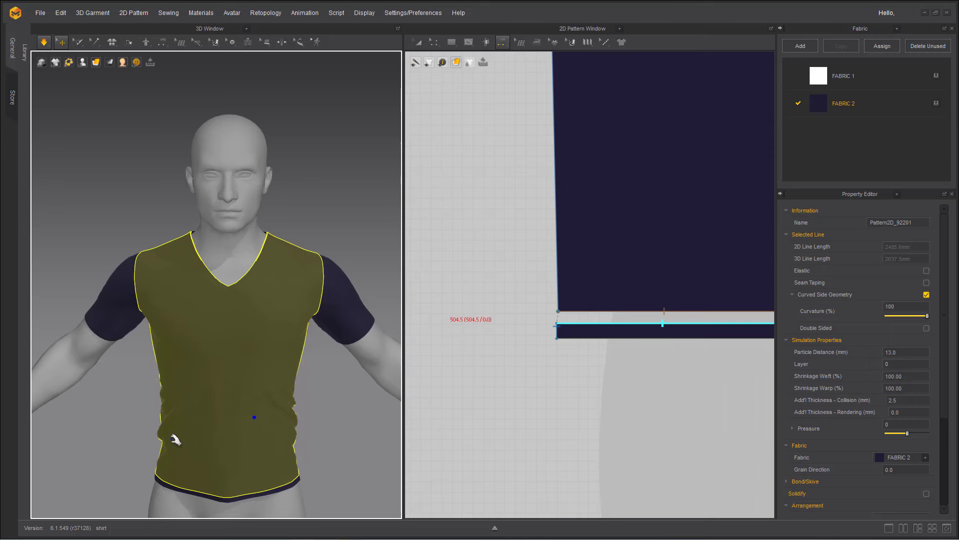
click(419, 42)
scroll(477, 161, down, 6)
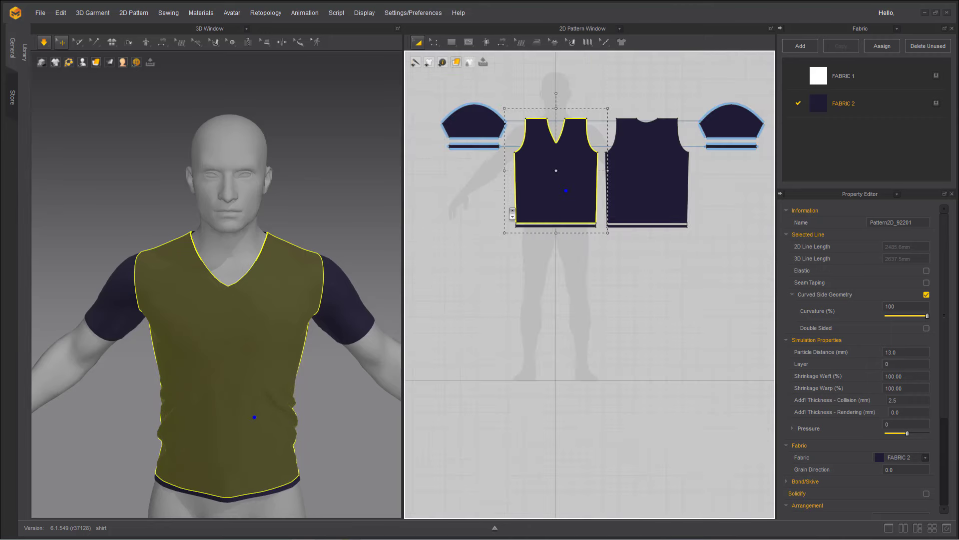
drag(439, 121, 777, 370)
click(894, 377)
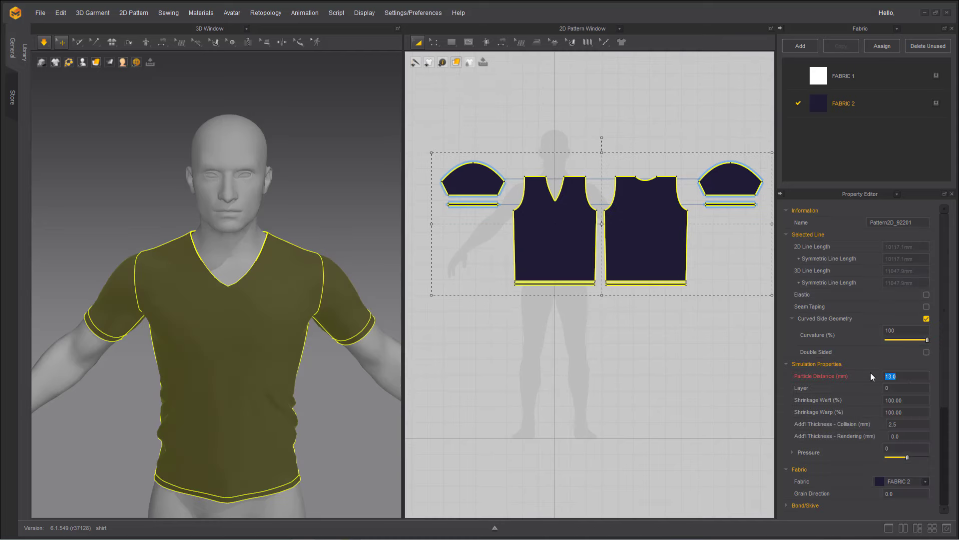
key(Return)
click(648, 317)
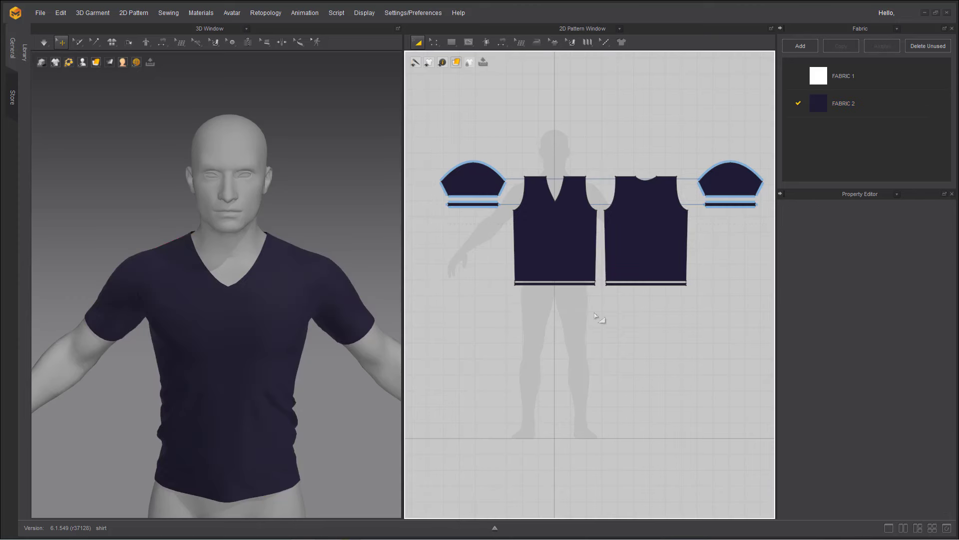
Examine the Henley shirt reference picture at full size for its neckband and button placket
scroll(560, 315, down, 2)
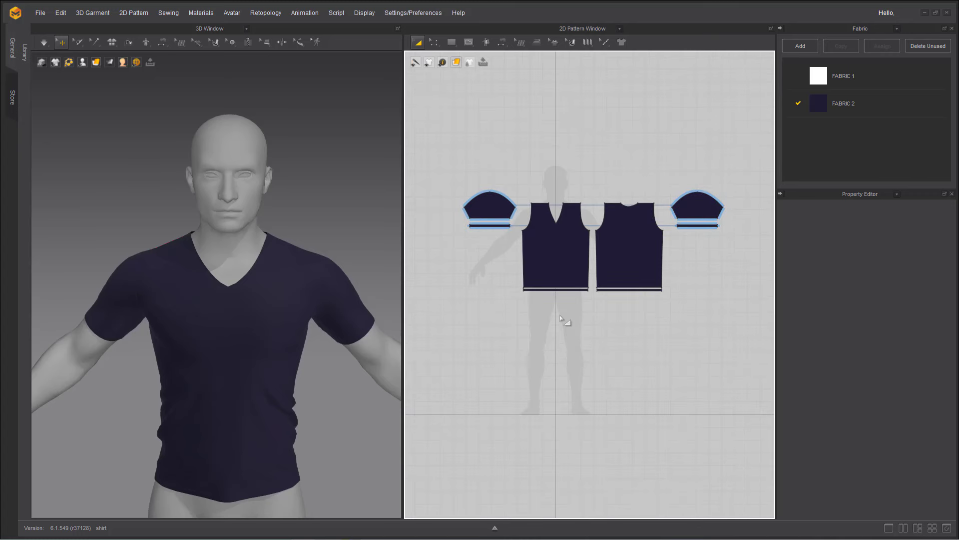
right_drag(575, 328, 560, 362)
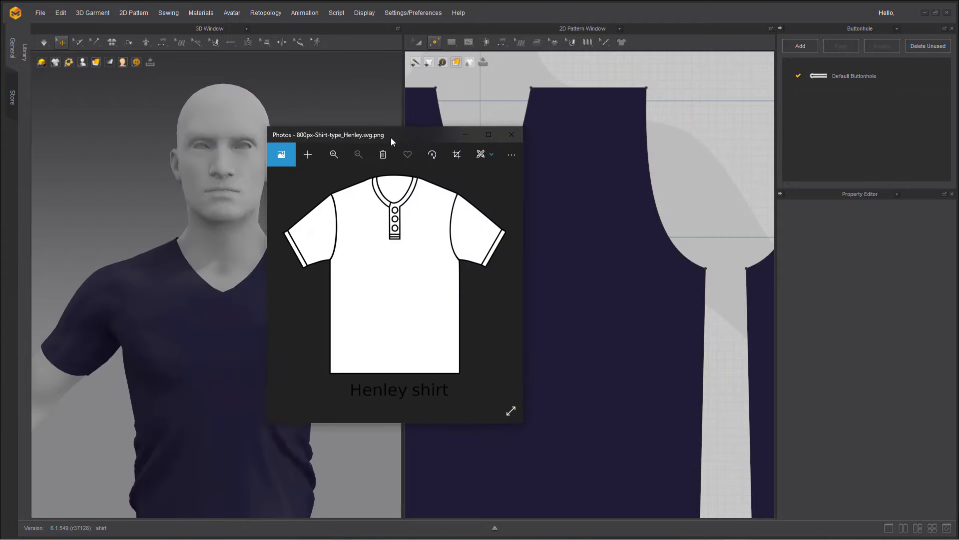
double_click(391, 137)
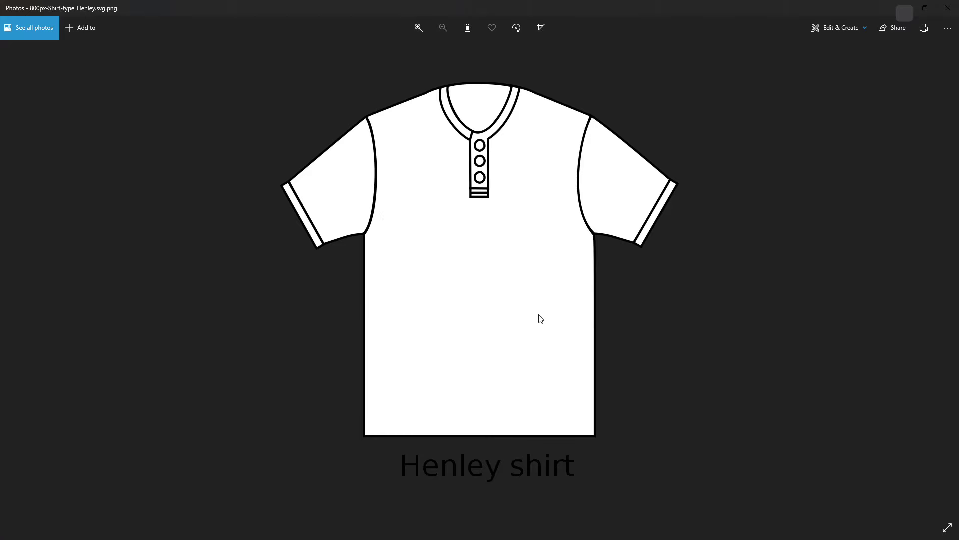
click(902, 8)
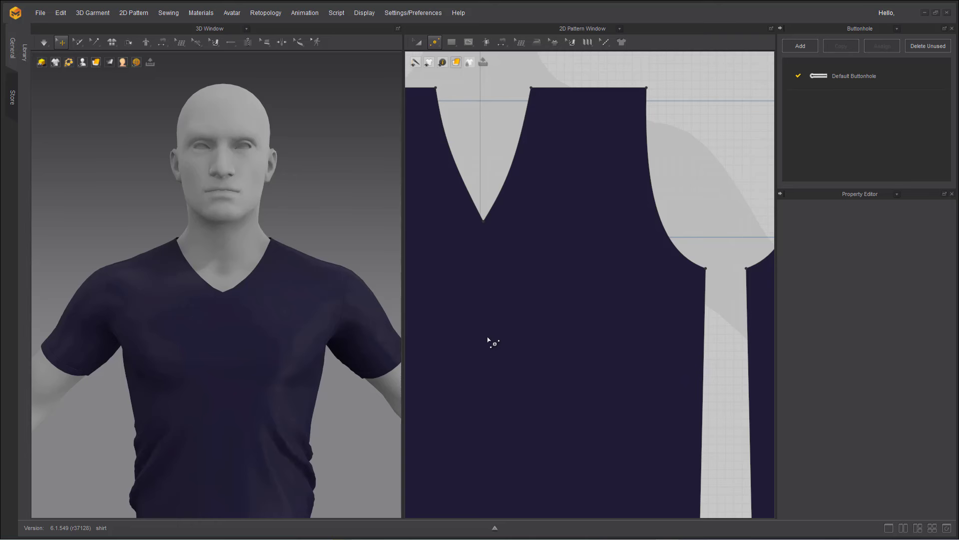
Split the left edge of the front V-neckline 30 mm from its lowest point with Add Point/Split Line
right_drag(493, 320, 598, 365)
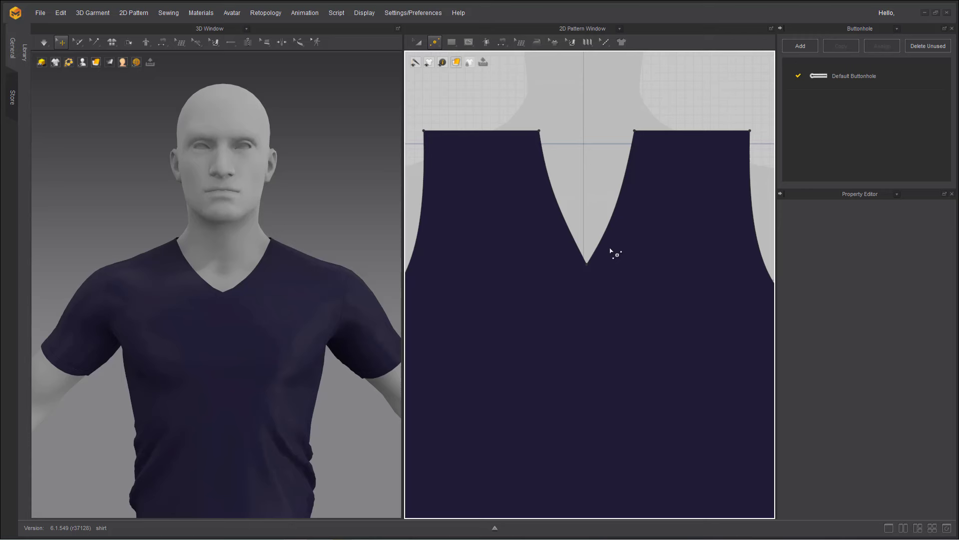
click(435, 42)
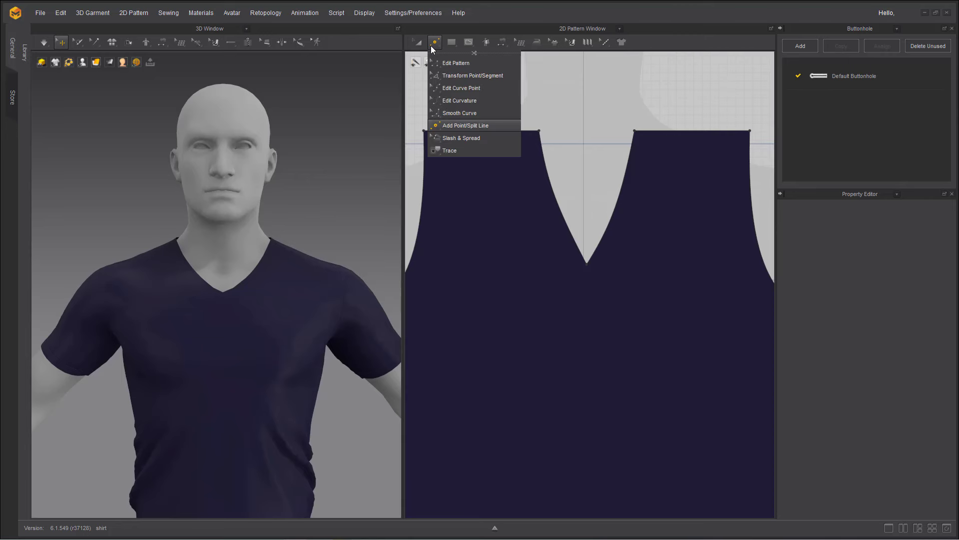
click(462, 126)
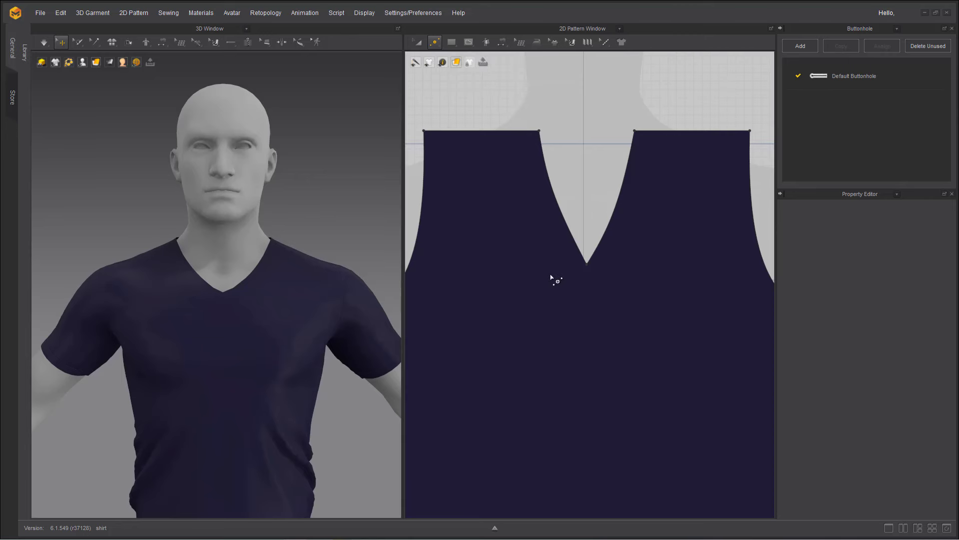
scroll(558, 278, up, 3)
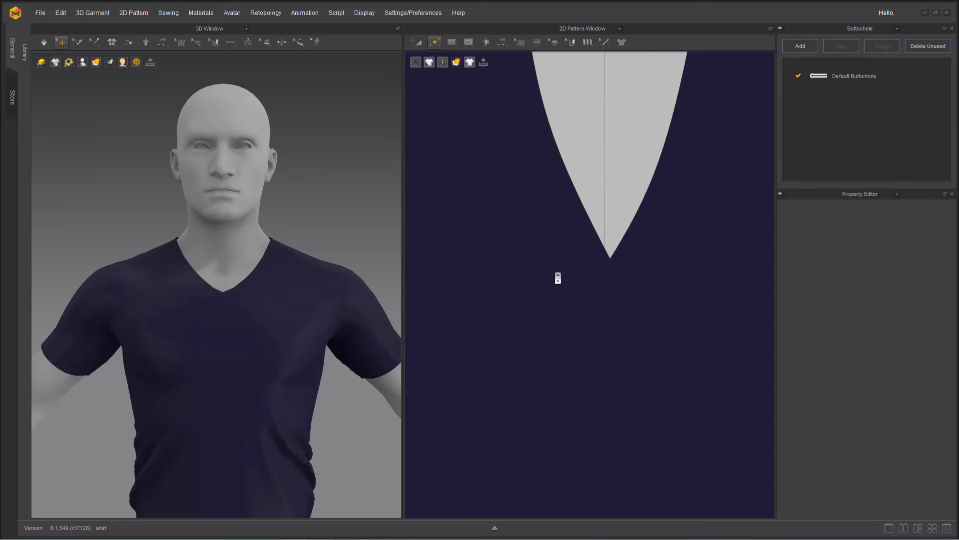
right_click(602, 241)
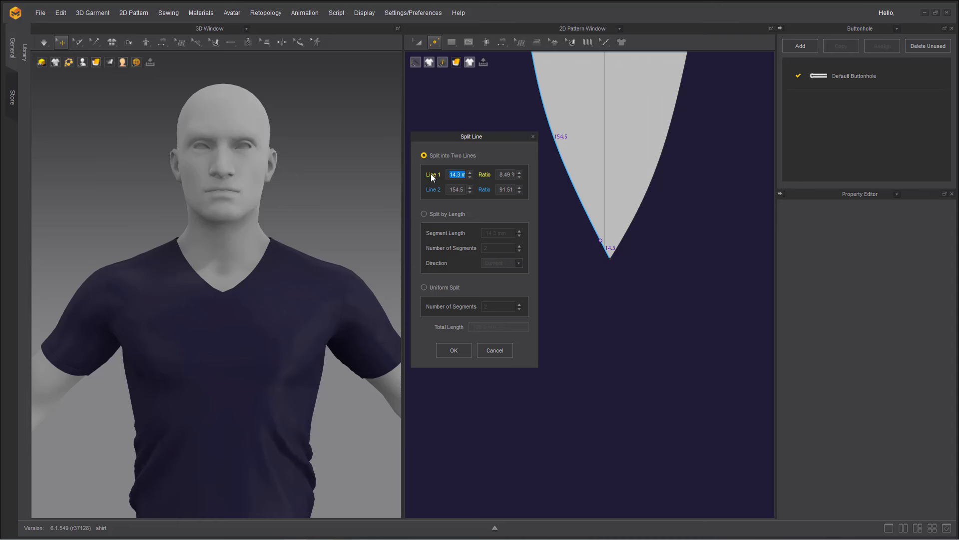
text(30)
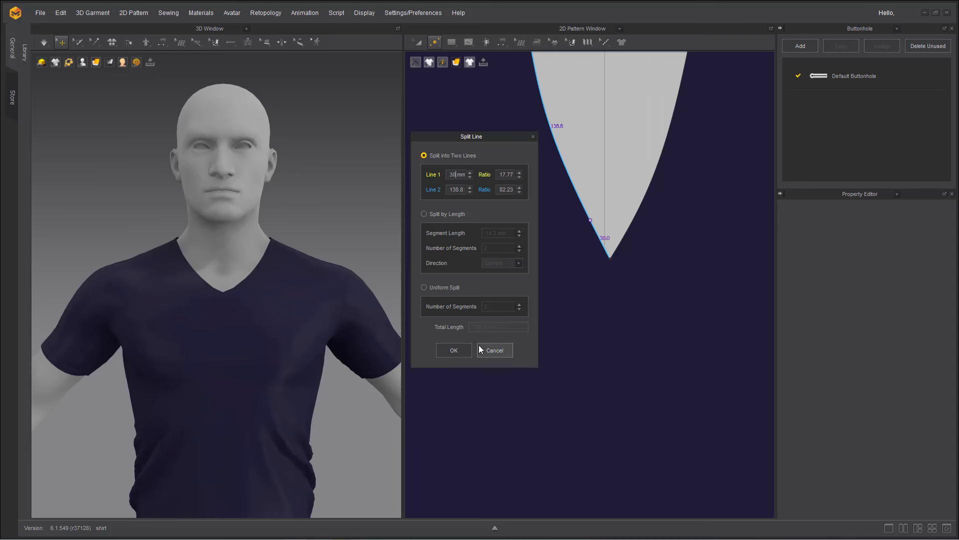
click(459, 350)
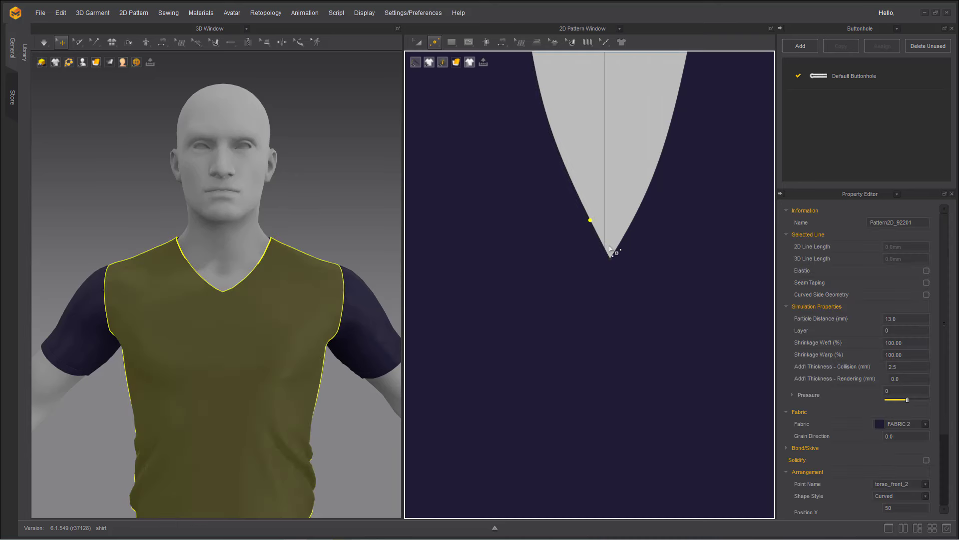
Split the right edge of the front V-neckline 30 mm from its lowest point
right_click(634, 224)
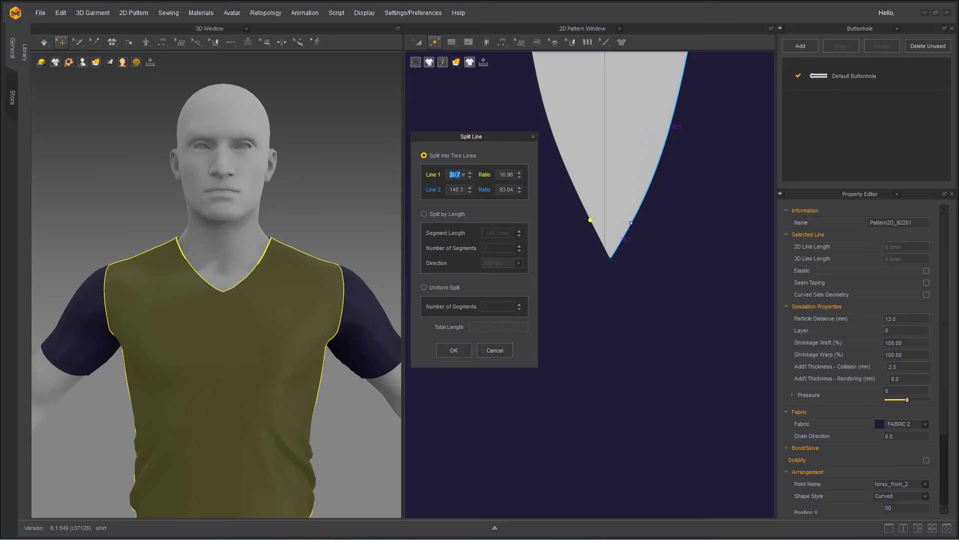
text(30)
click(454, 349)
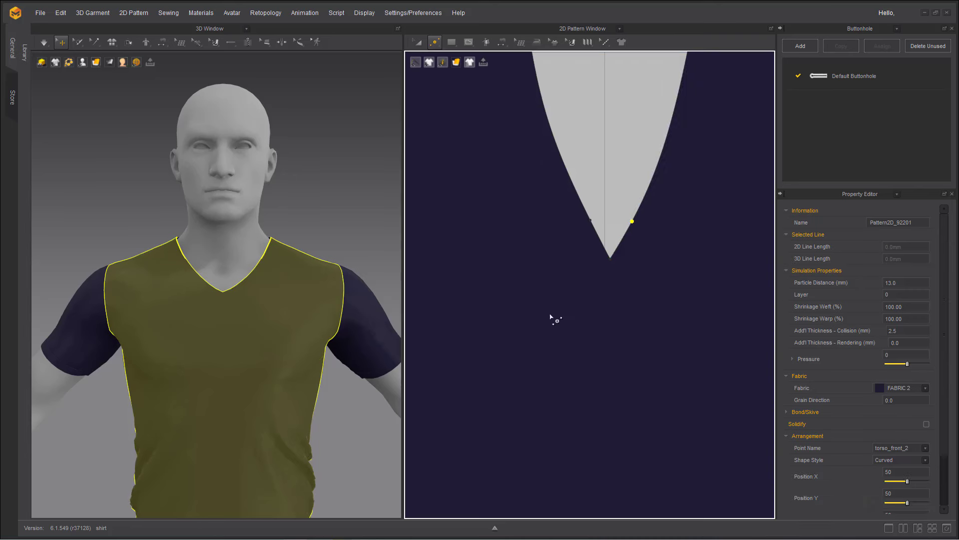
Draw an open internal polyline about 28 mm wide from one neckline split point down the front centre and back up to the other
scroll(594, 300, down, 3)
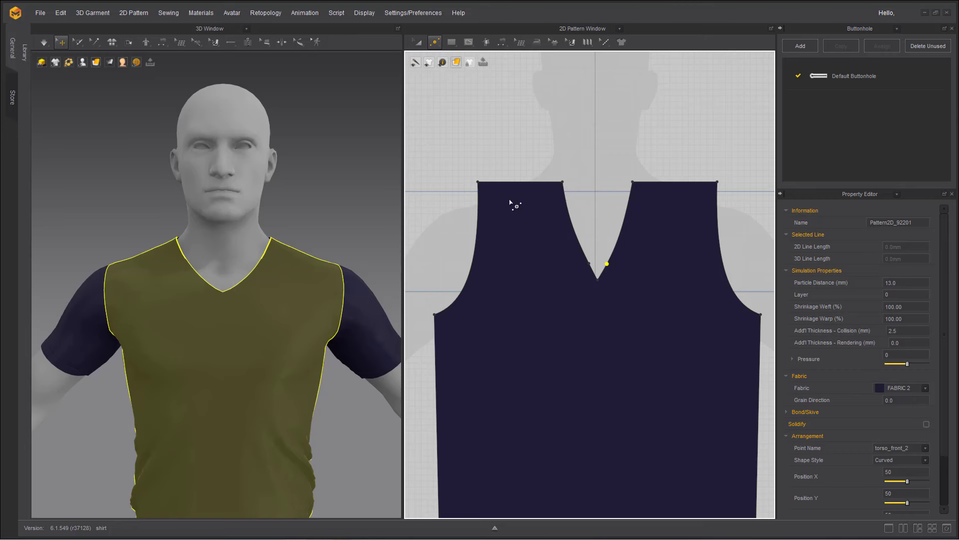
click(435, 44)
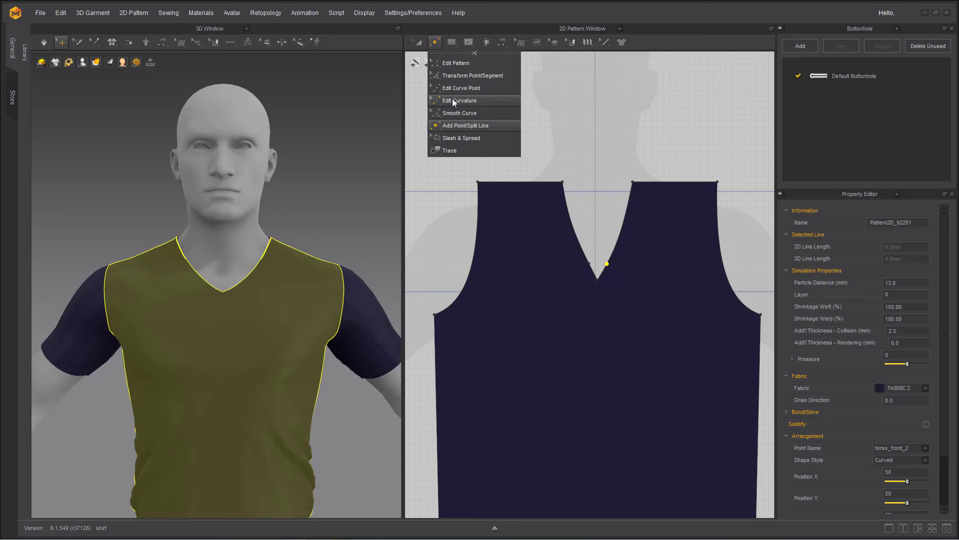
click(453, 99)
click(468, 42)
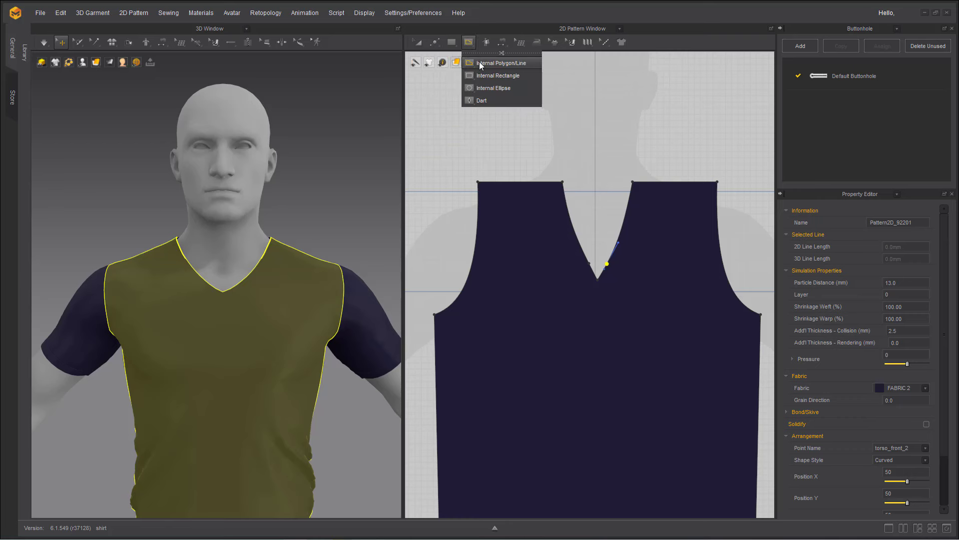
click(479, 63)
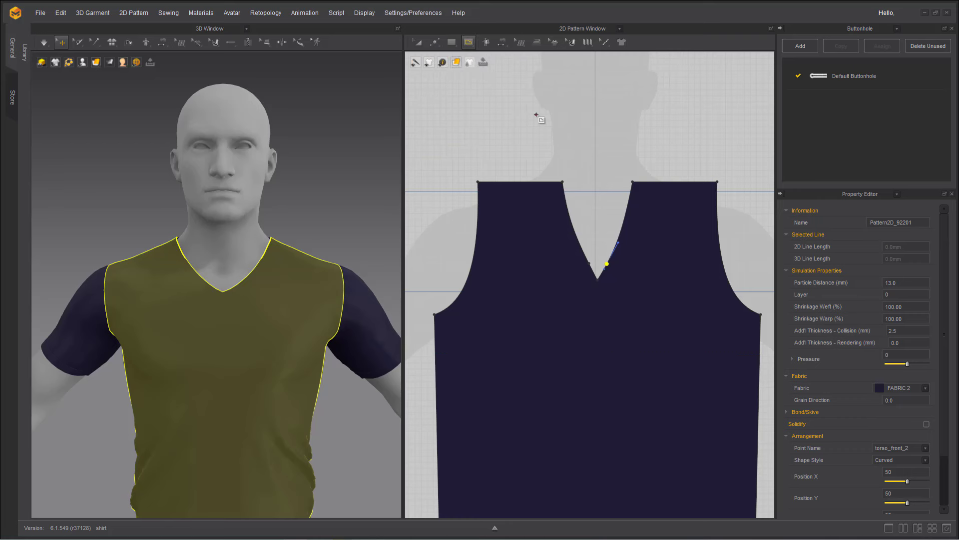
scroll(572, 306, up, 5)
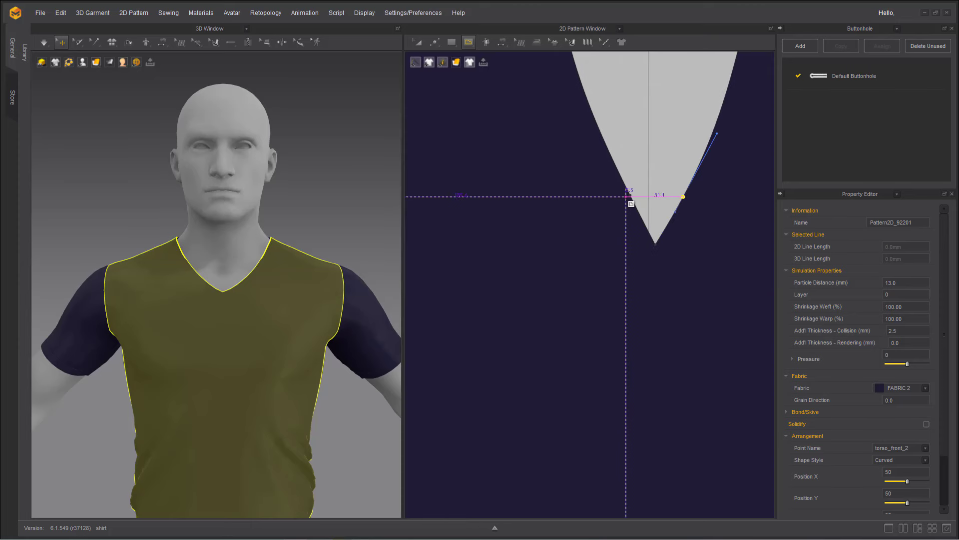
scroll(590, 209, down, 2)
scroll(590, 215, down, 3)
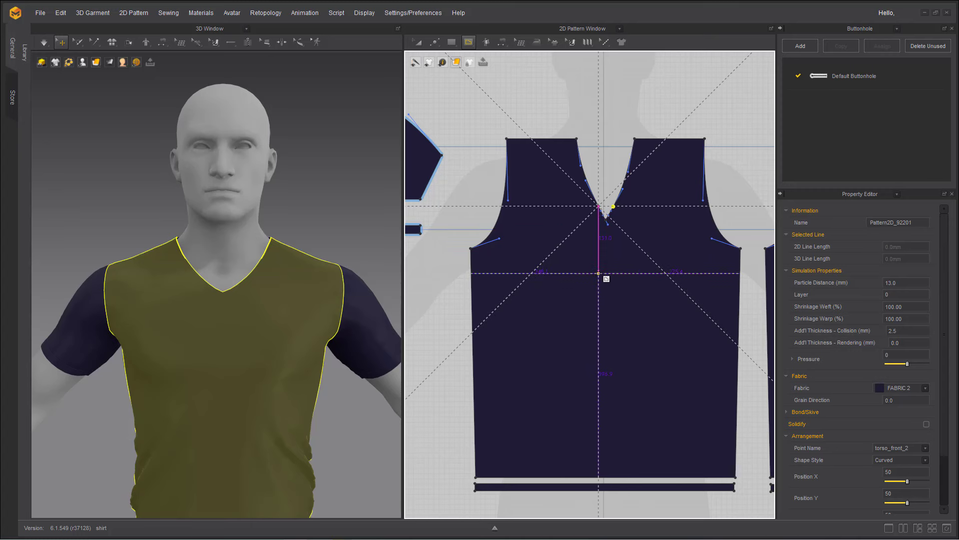
click(599, 274)
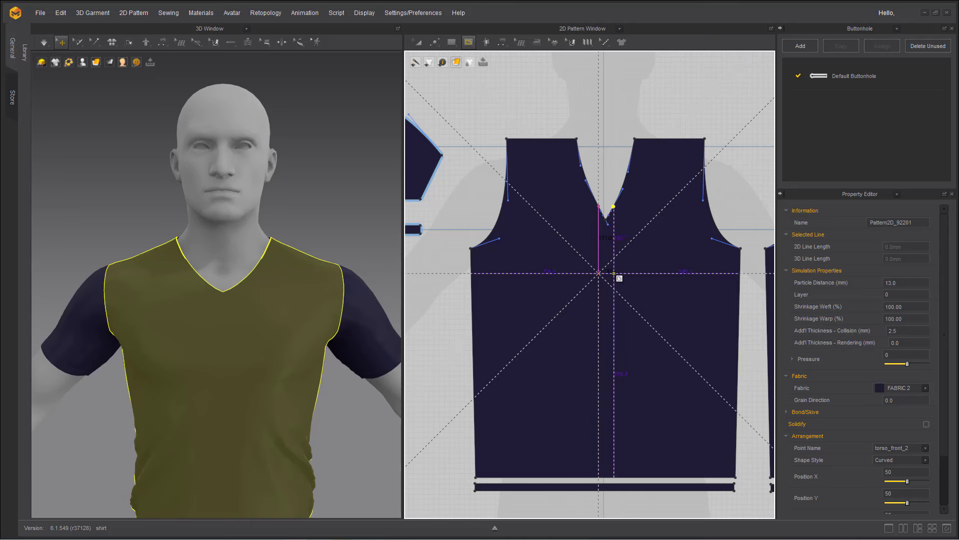
click(614, 274)
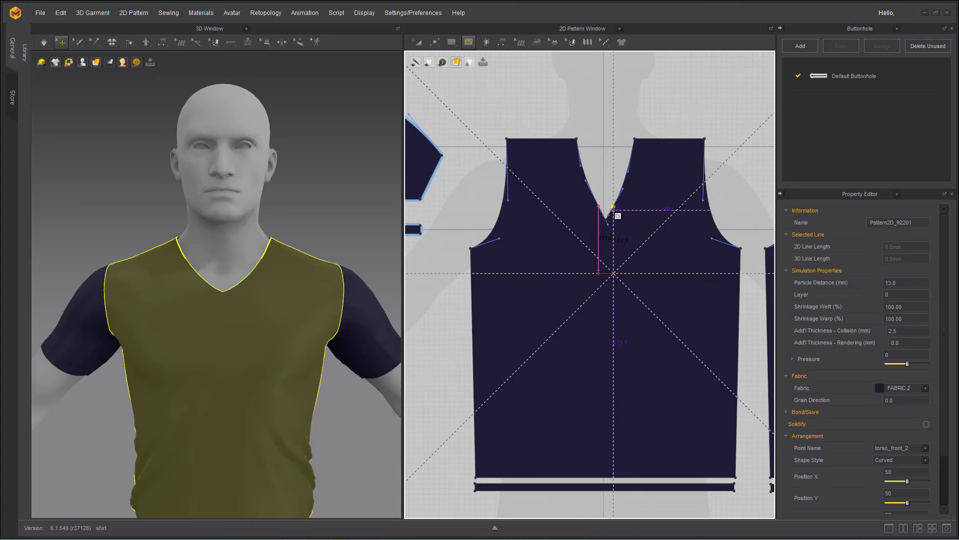
click(614, 205)
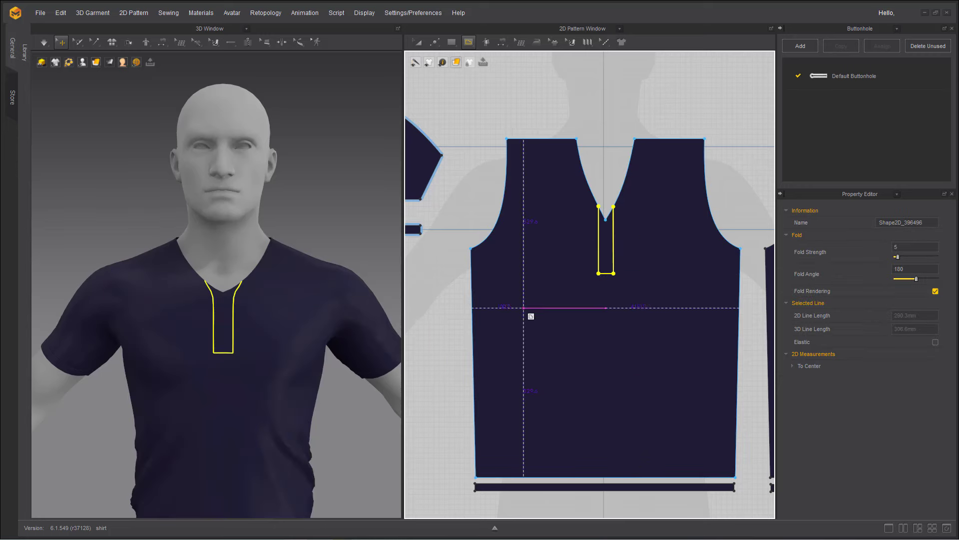
Move the placket outline's bottom edge down with Edit Pattern so the outline's sides are about 151 mm long
click(435, 44)
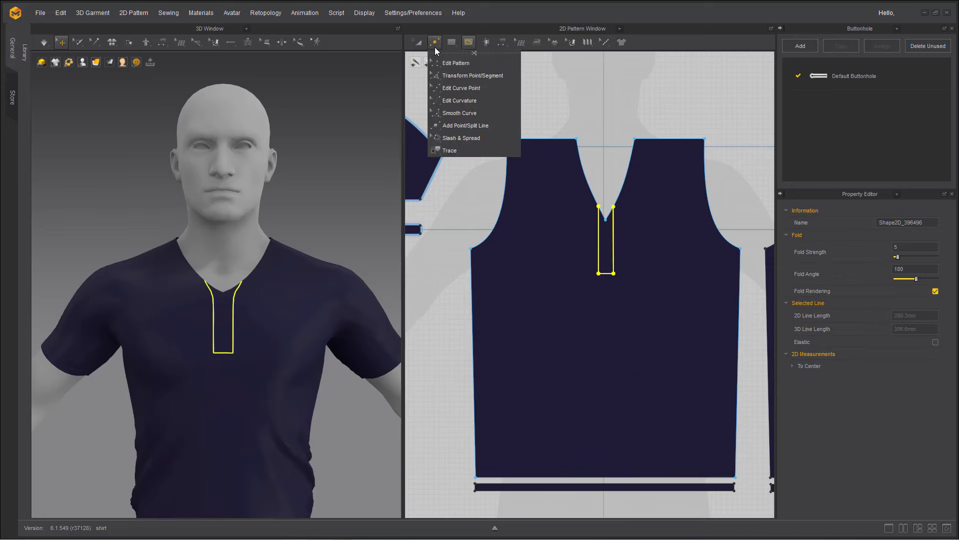
click(442, 61)
drag(606, 275, 612, 283)
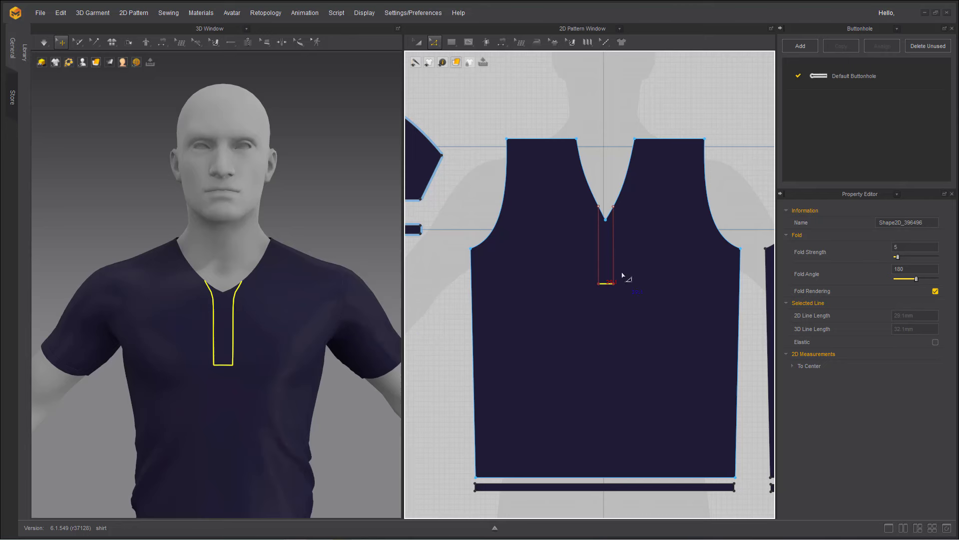
scroll(624, 276, up, 4)
click(435, 42)
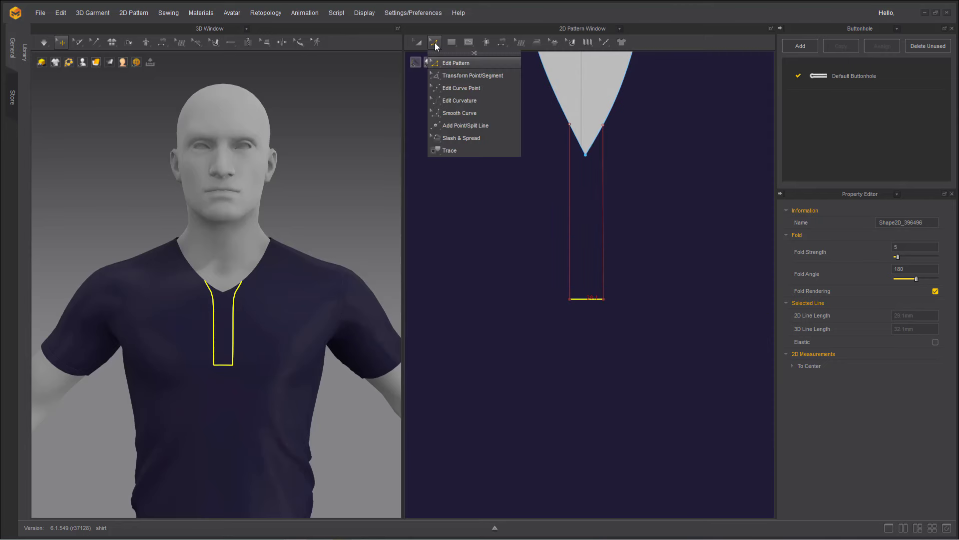
click(456, 63)
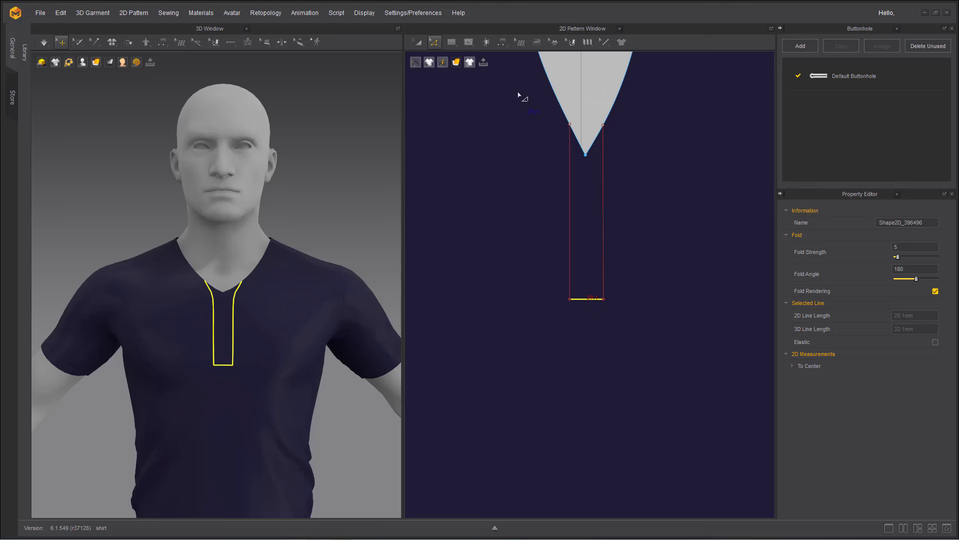
Draw a small internal rectangle inside the placket outline, just above its bottom edge
click(450, 42)
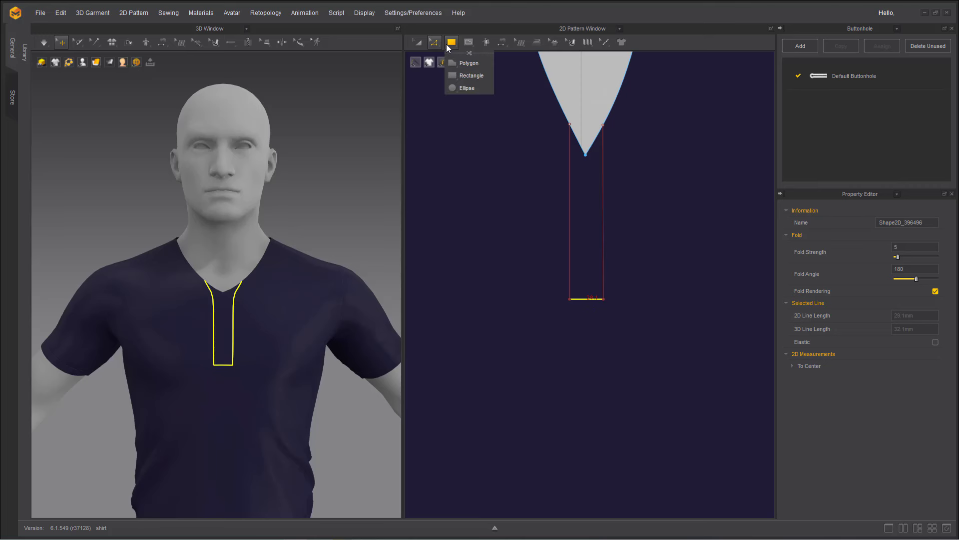
mouse_move(465, 47)
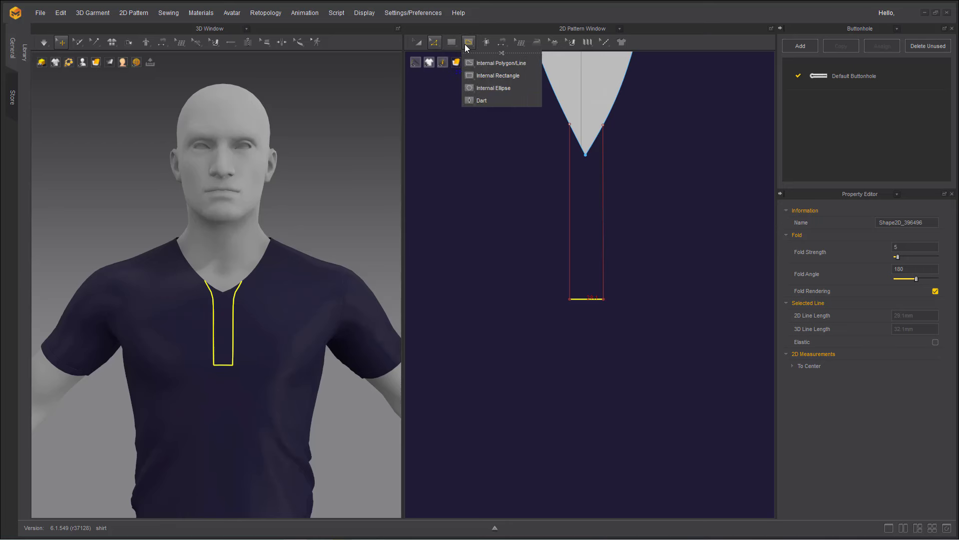
click(484, 75)
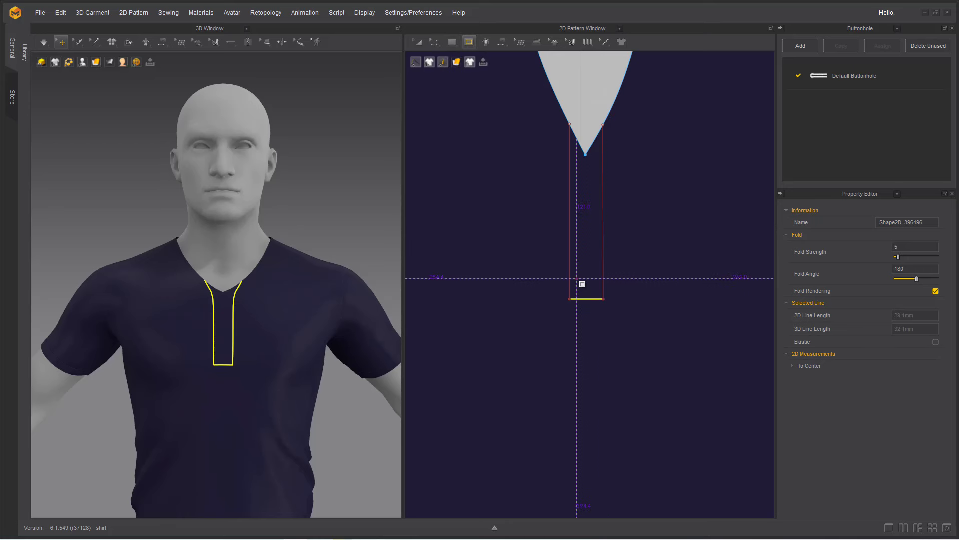
drag(581, 282, 600, 296)
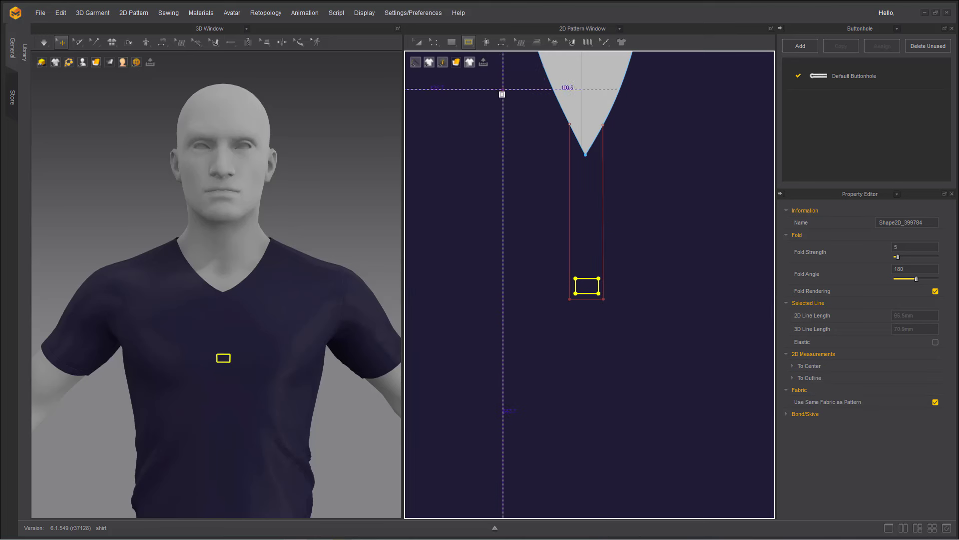
scroll(655, 286, up, 3)
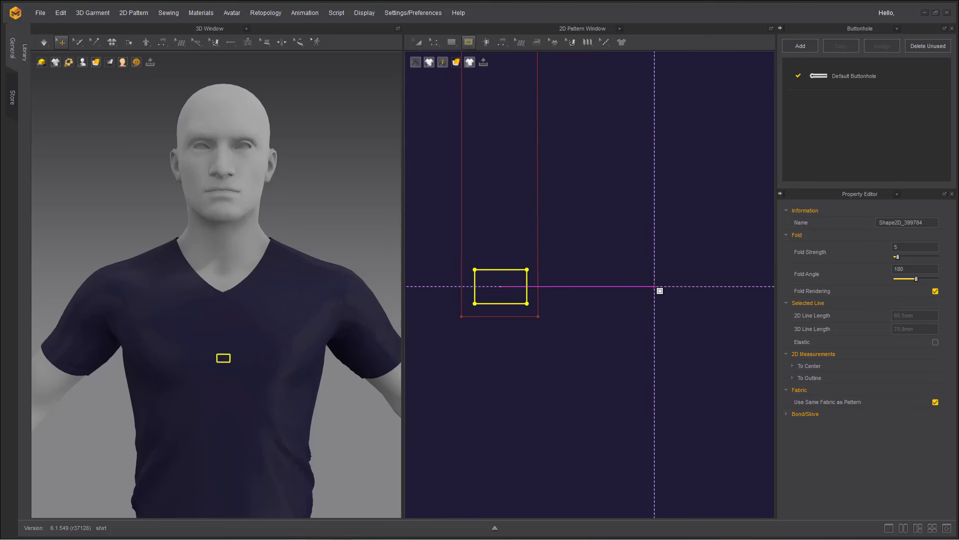
scroll(655, 286, down, 3)
Select the placket outline's two sides and bottom edge and cut the placket out of the front piece
click(442, 47)
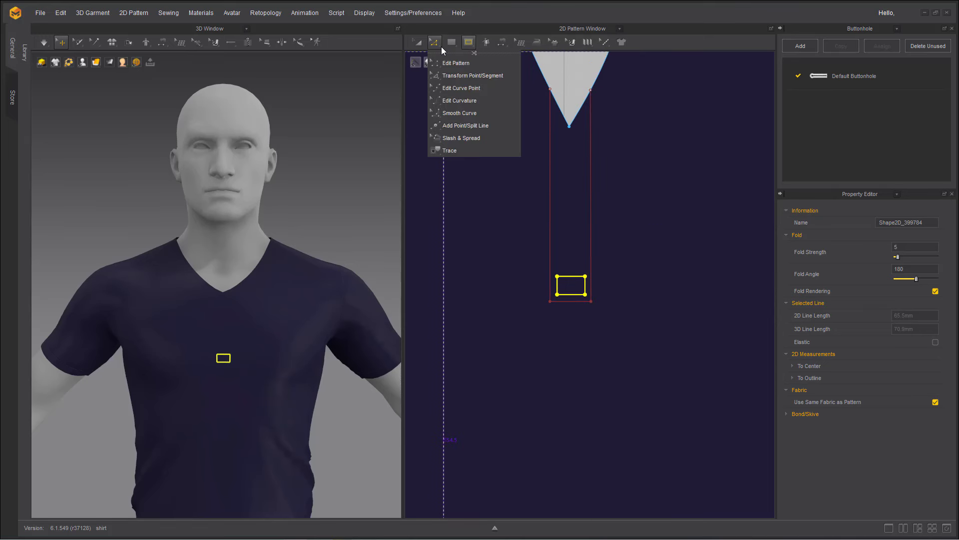
click(449, 63)
click(550, 195)
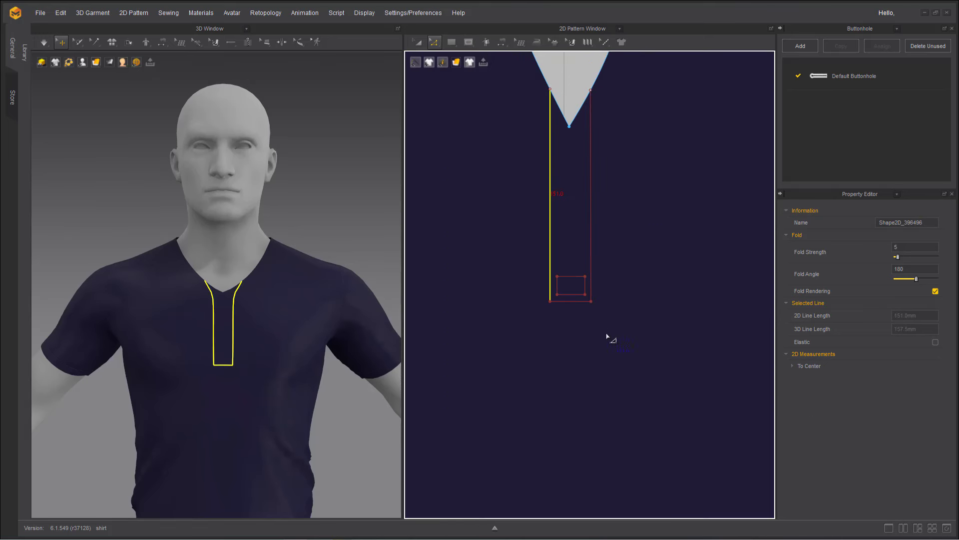
shift+click(582, 300)
shift+click(591, 278)
right_click(592, 278)
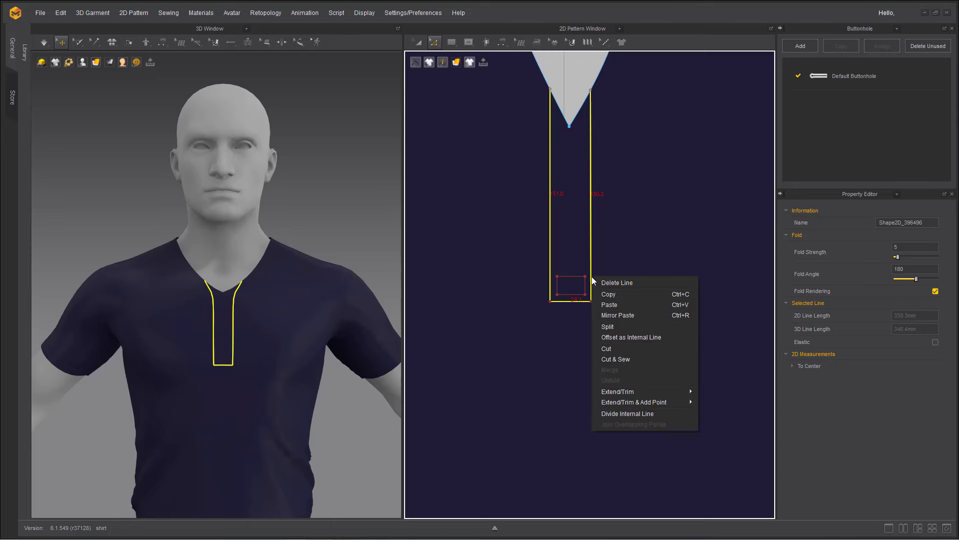
click(607, 347)
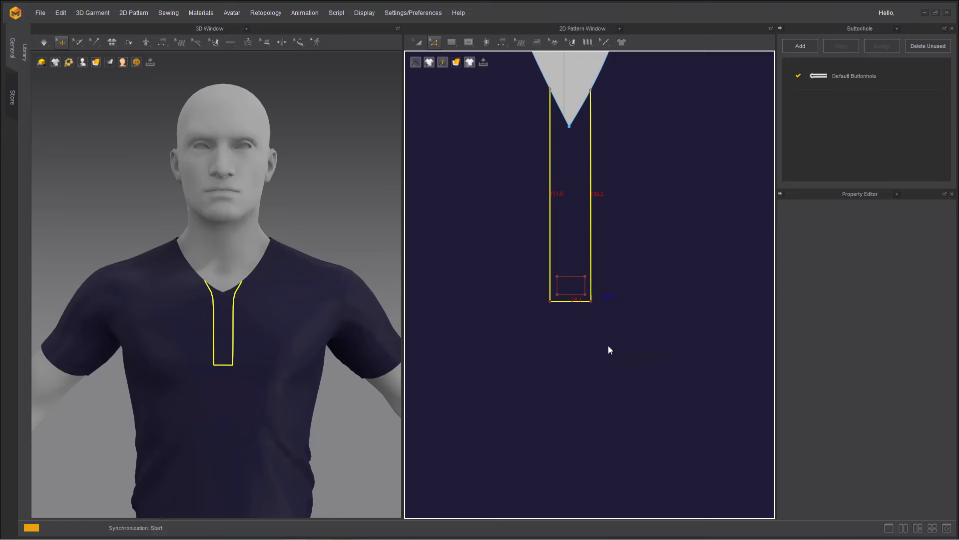
Move the cut-out placket piece up out of its slot into the open neckline area between the shoulders
click(420, 43)
click(580, 244)
right_drag(576, 252, 609, 379)
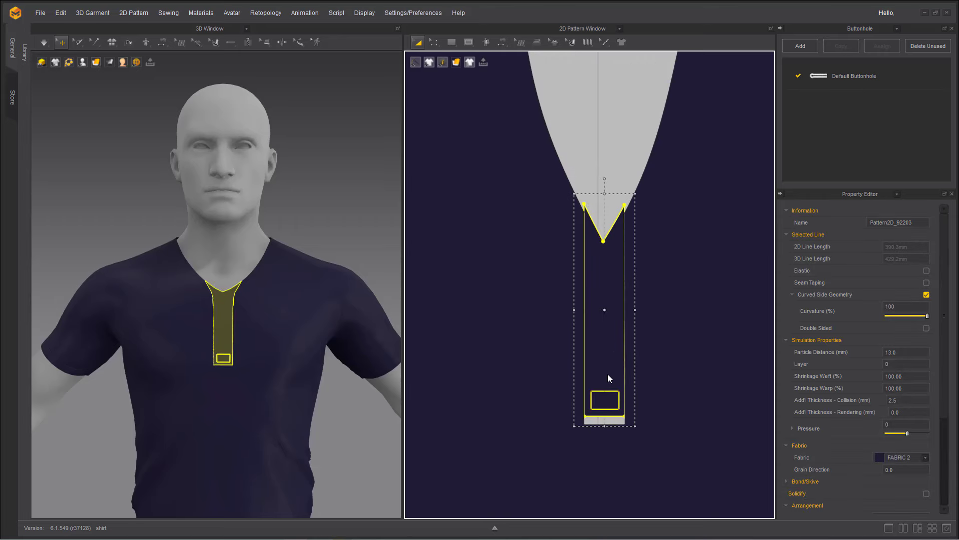
drag(602, 416, 601, 187)
right_drag(600, 182, 592, 363)
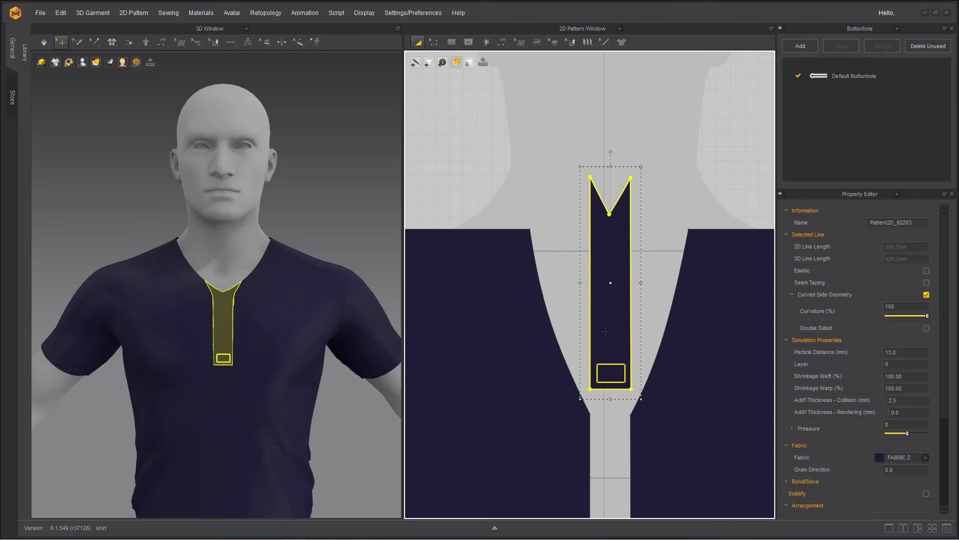
drag(605, 331, 605, 264)
click(550, 169)
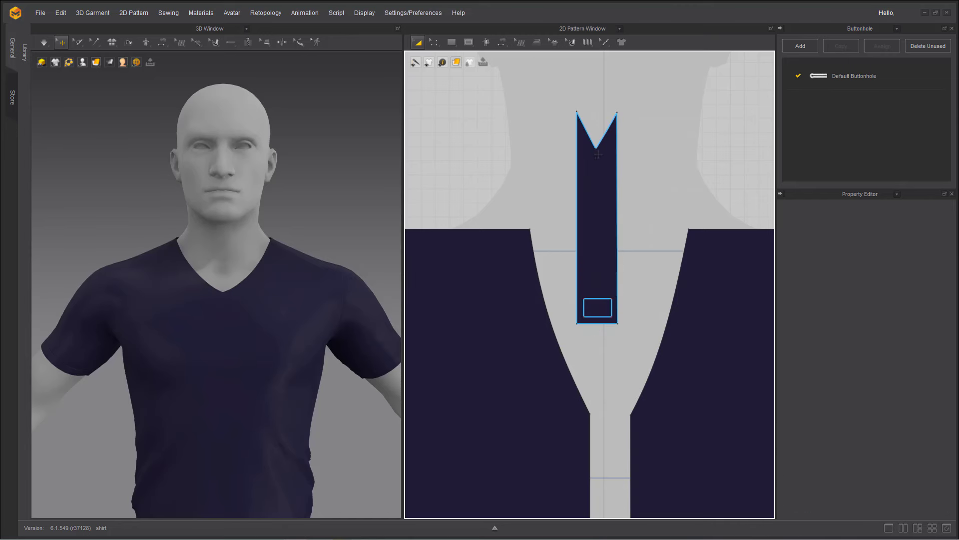
Delete the V-notch point from the placket piece's top edge
click(434, 42)
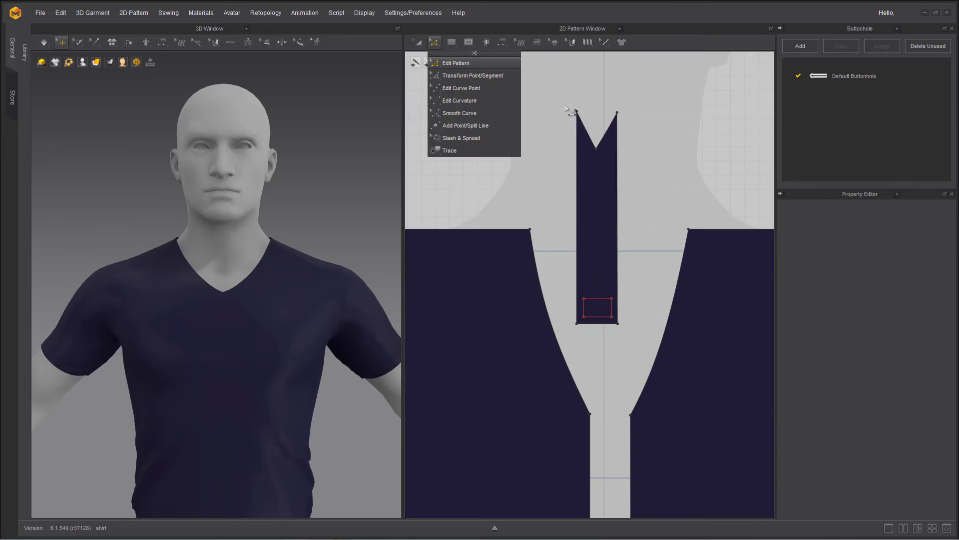
click(598, 149)
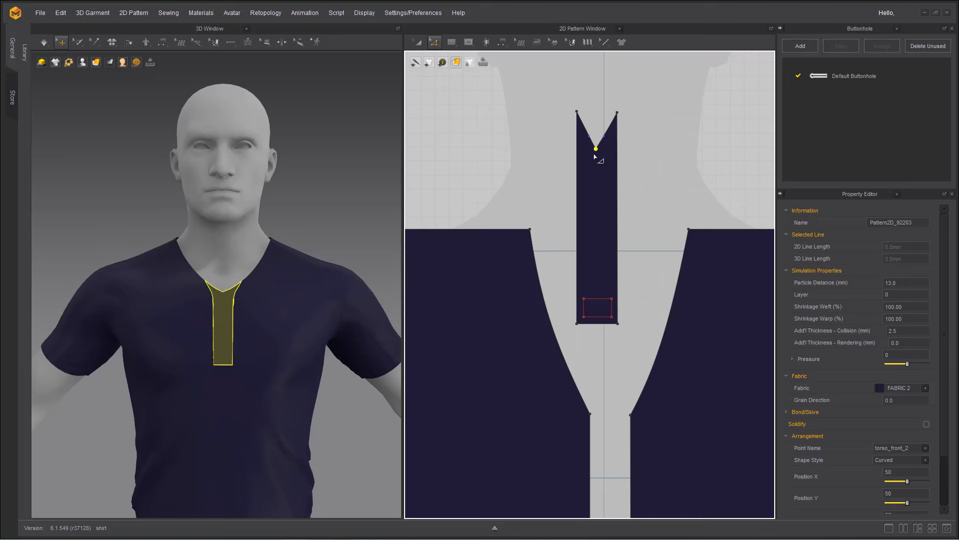
key(Delete)
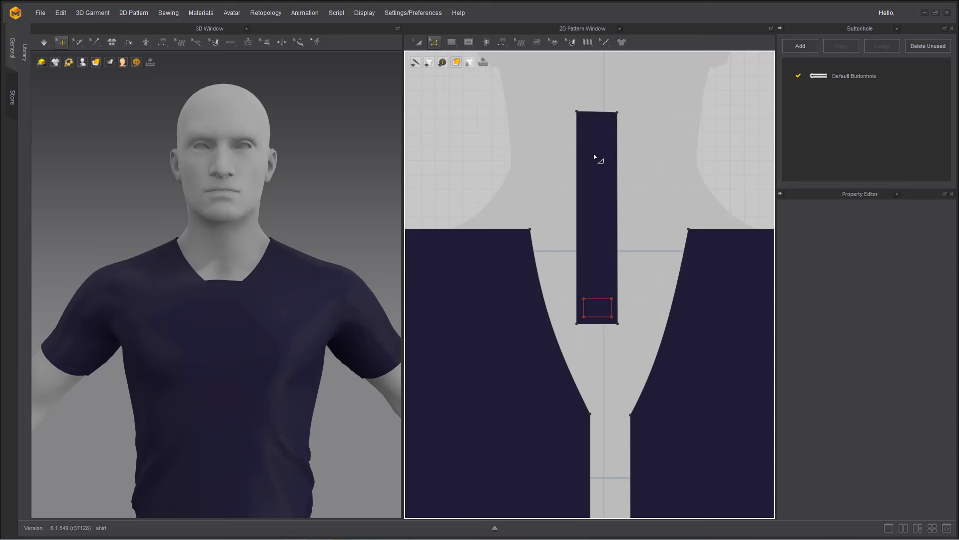
Move both top corner points of the placket piece slightly down to level its top edge
scroll(596, 158, up, 4)
click(560, 75)
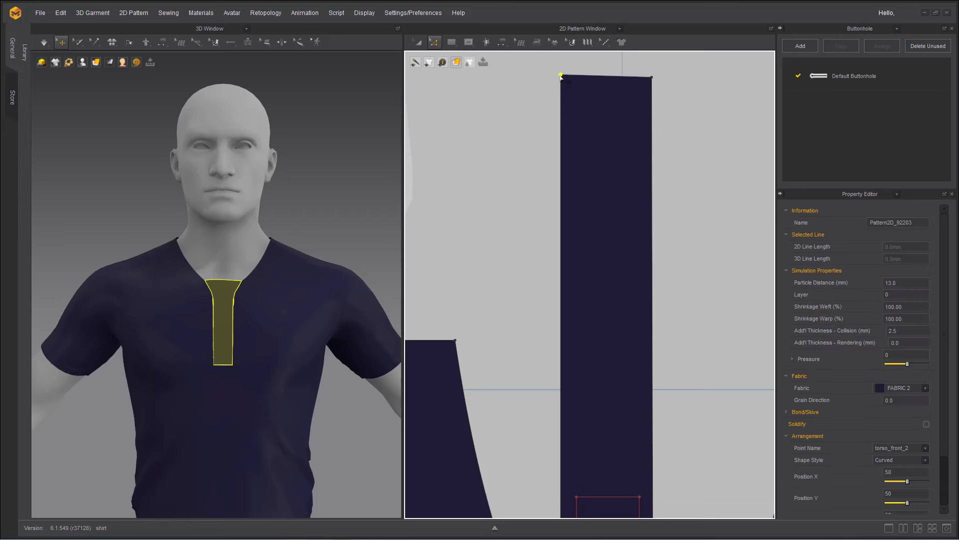
drag(561, 76, 562, 83)
drag(651, 78, 650, 83)
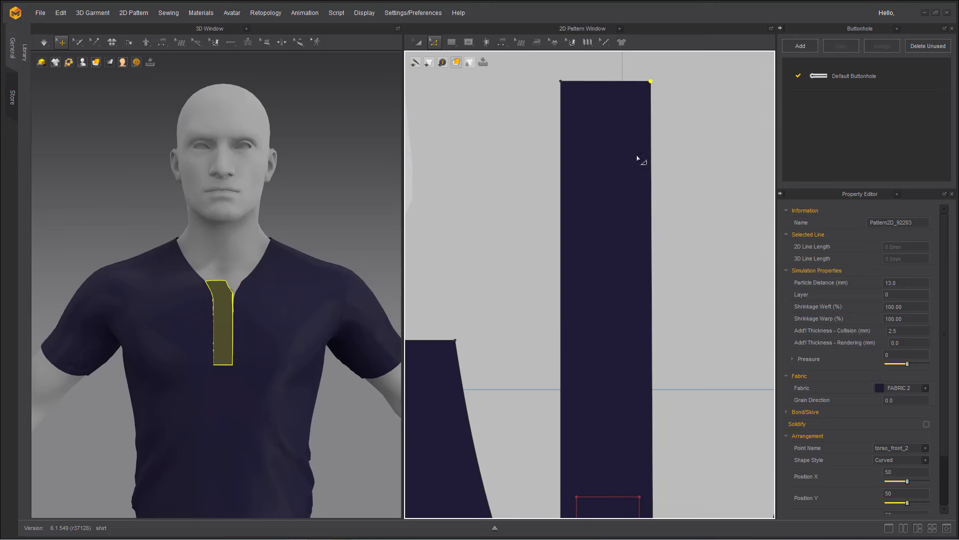
click(675, 225)
scroll(677, 256, down, 5)
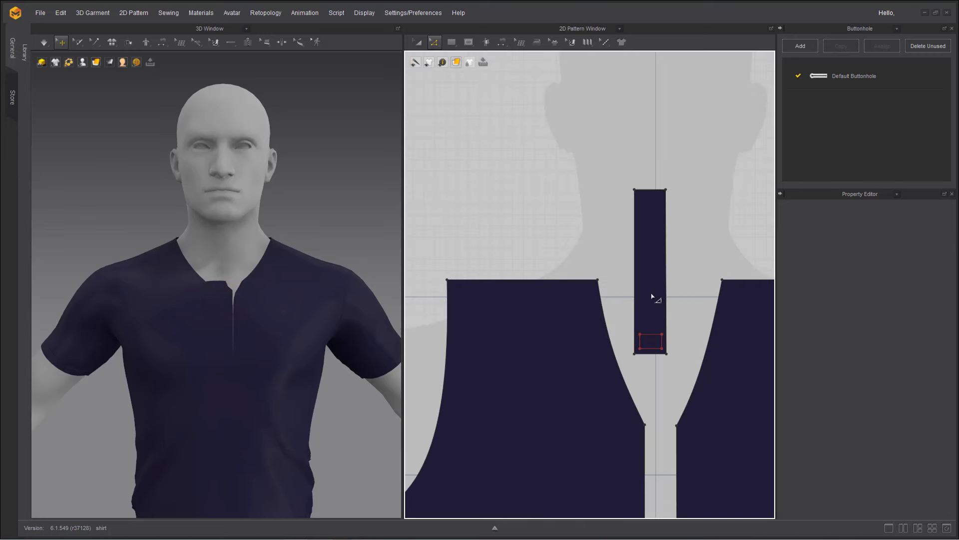
Select the whole placket piece with Transform Pattern
click(418, 42)
click(659, 228)
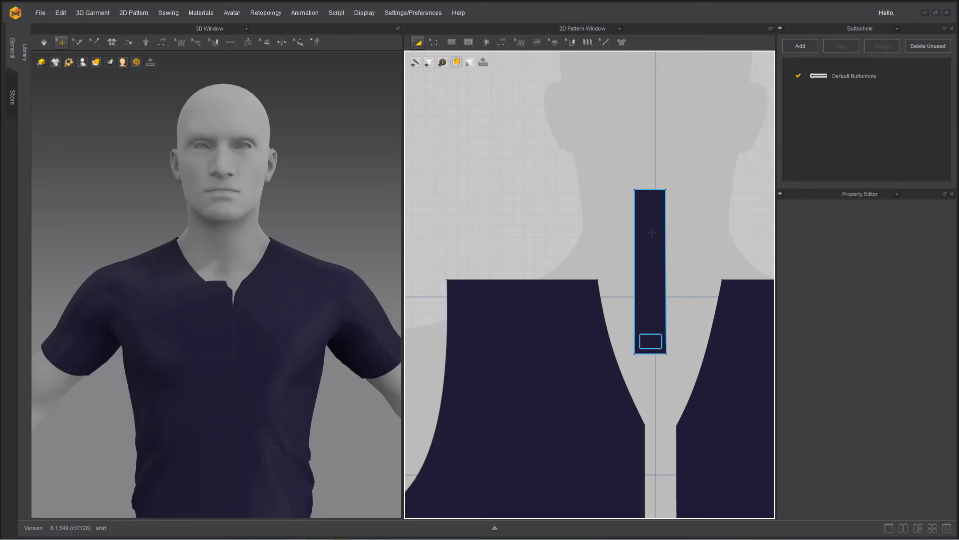
Duplicate the placket strip together with its internal rectangle and place the copy directly beside the original on its right
click(652, 233)
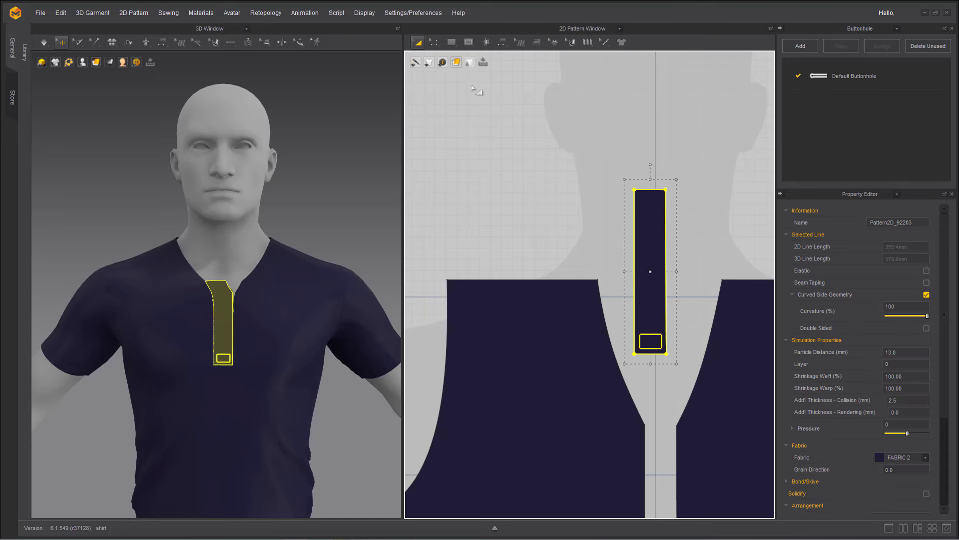
click(434, 42)
click(458, 67)
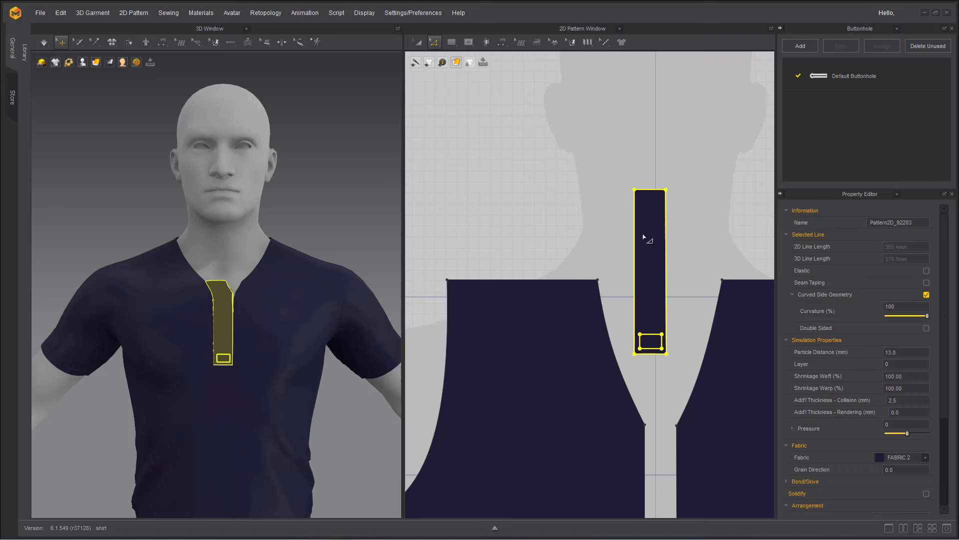
drag(644, 237, 682, 272)
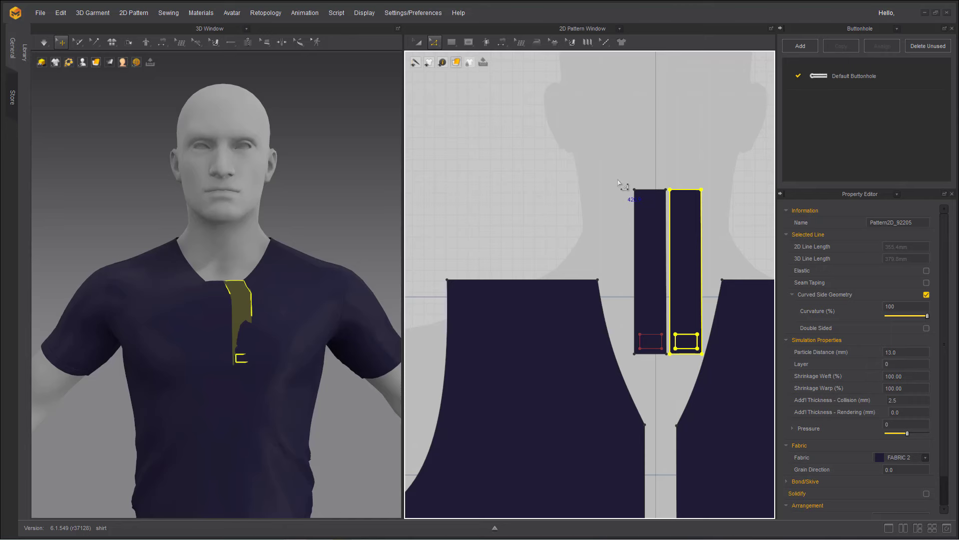
Draw two crossing diagonal internal lines between opposite corners of the small rectangle on each placket strip
middle_drag(653, 272, 572, 229)
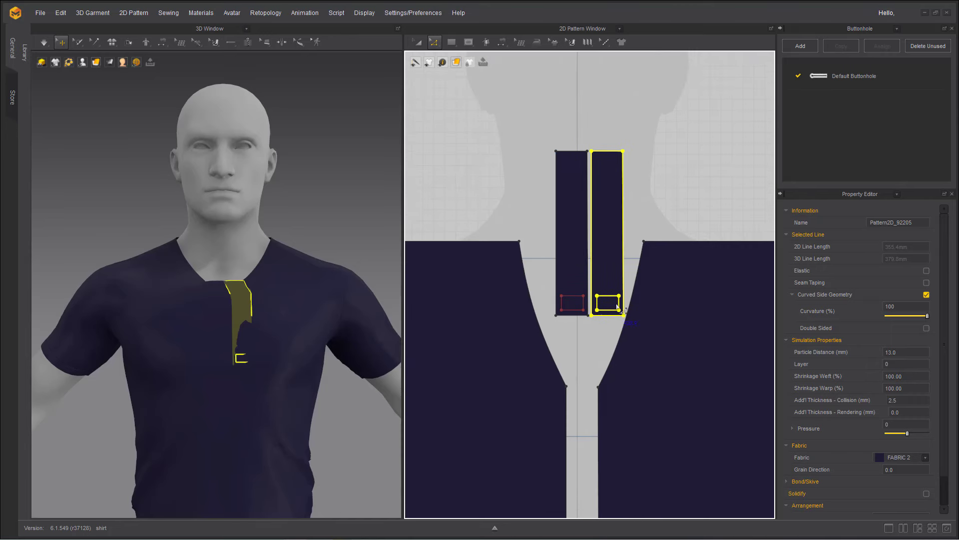
click(470, 43)
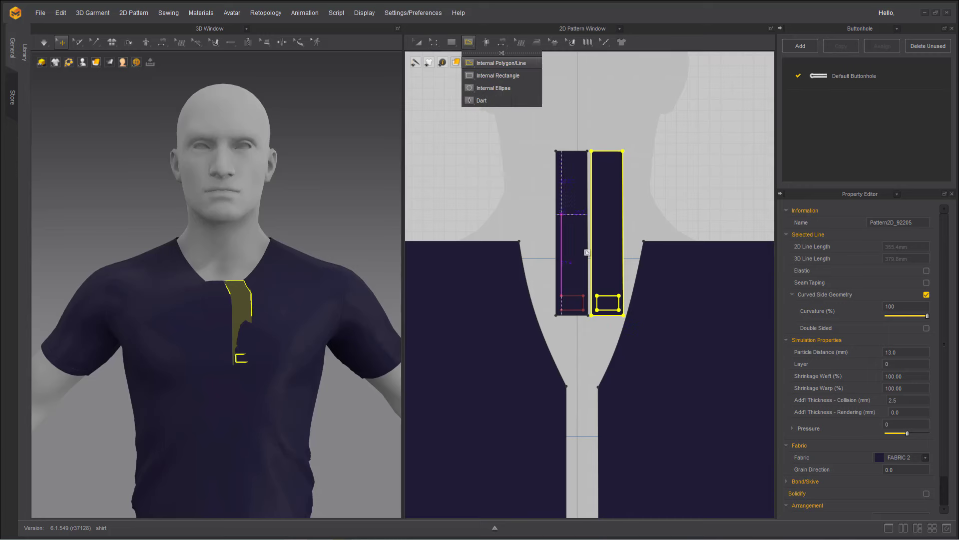
click(485, 63)
scroll(598, 288, up, 5)
double_click(580, 364)
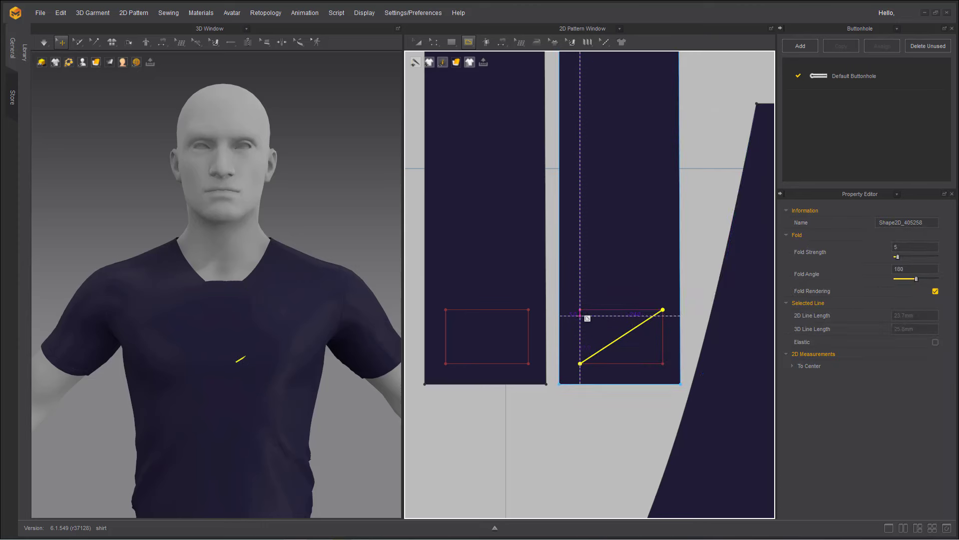
click(580, 310)
double_click(663, 363)
click(529, 310)
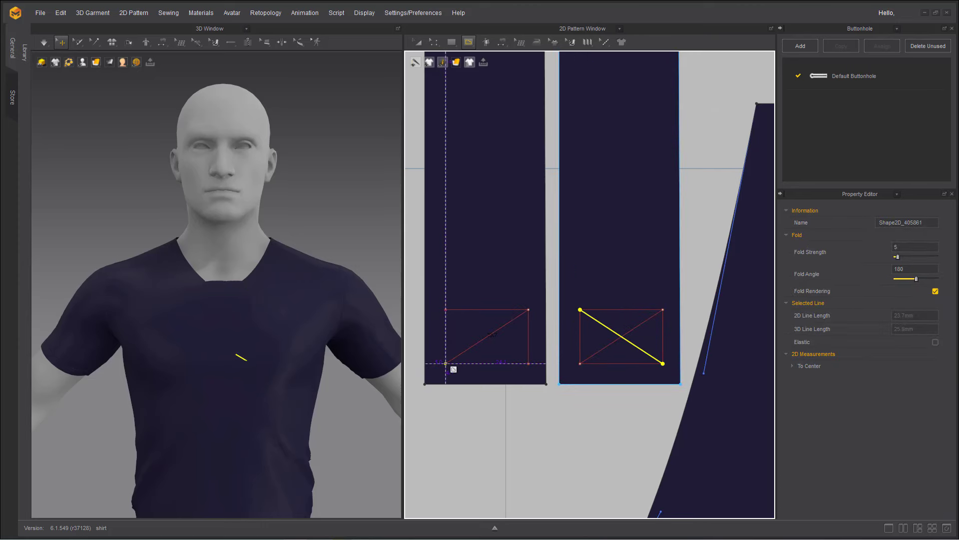
double_click(445, 364)
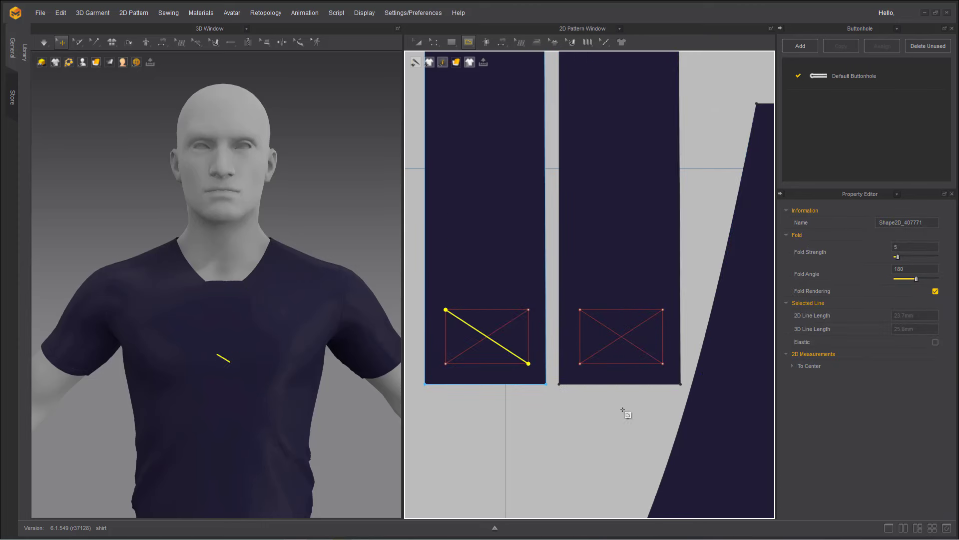
scroll(578, 310, down, 5)
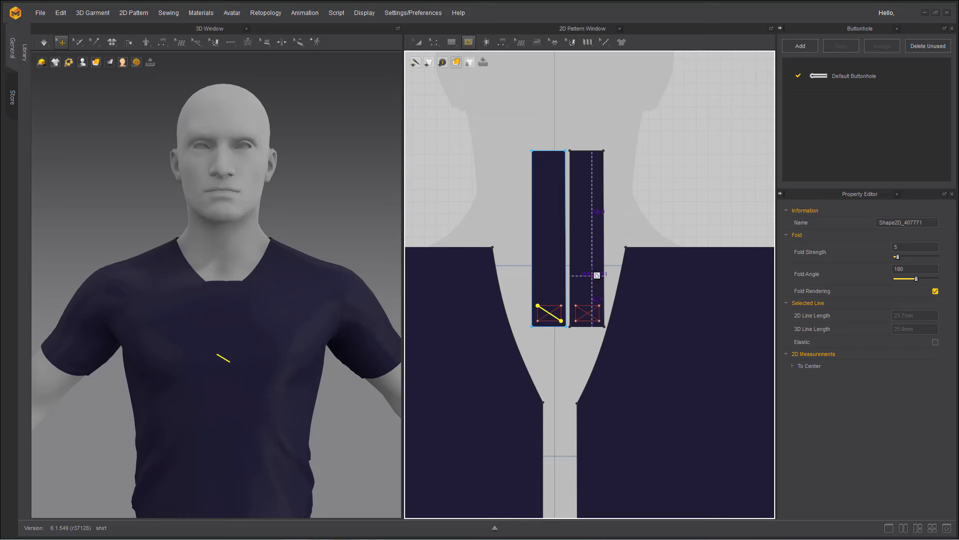
Segment-sew the left strip's outer long edge to the left side of the neck slit and its bottom edge to the slit's base
click(436, 44)
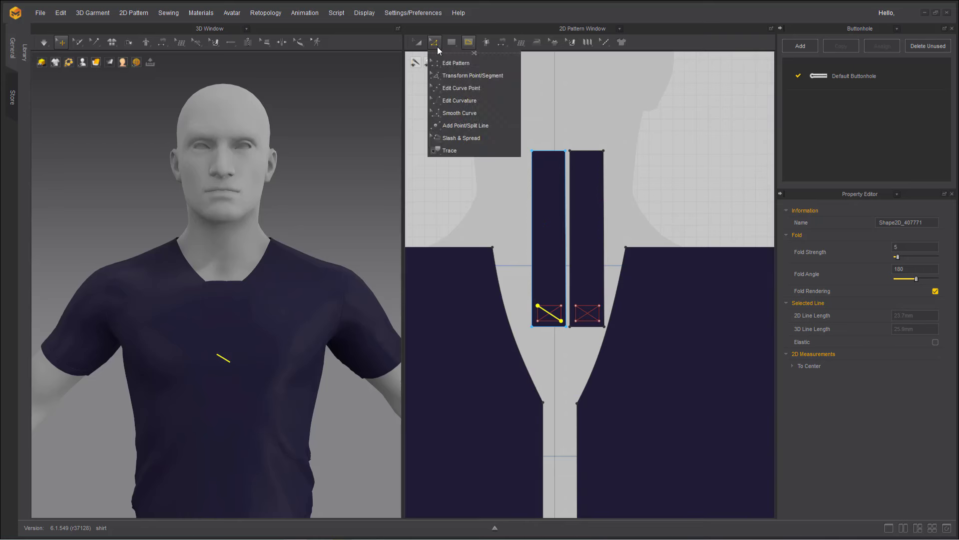
click(502, 42)
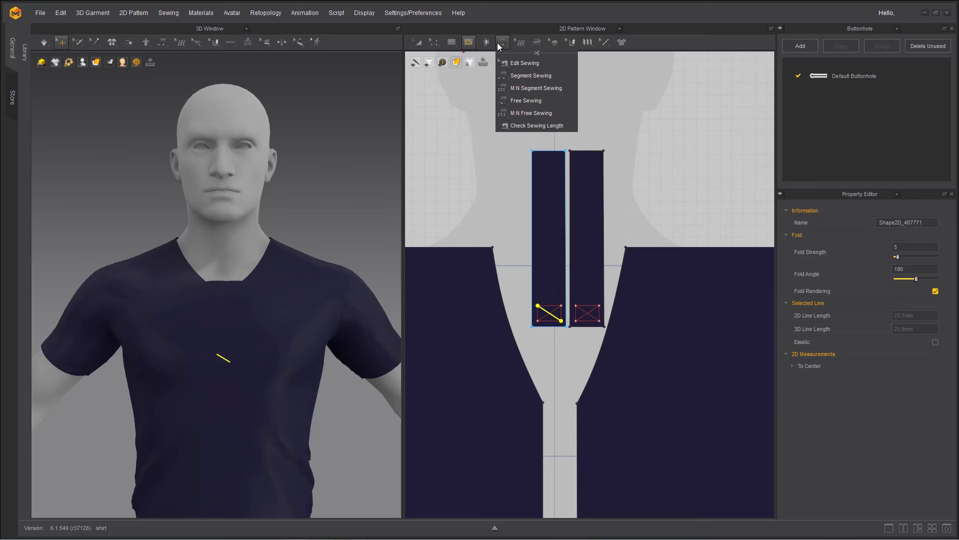
click(517, 74)
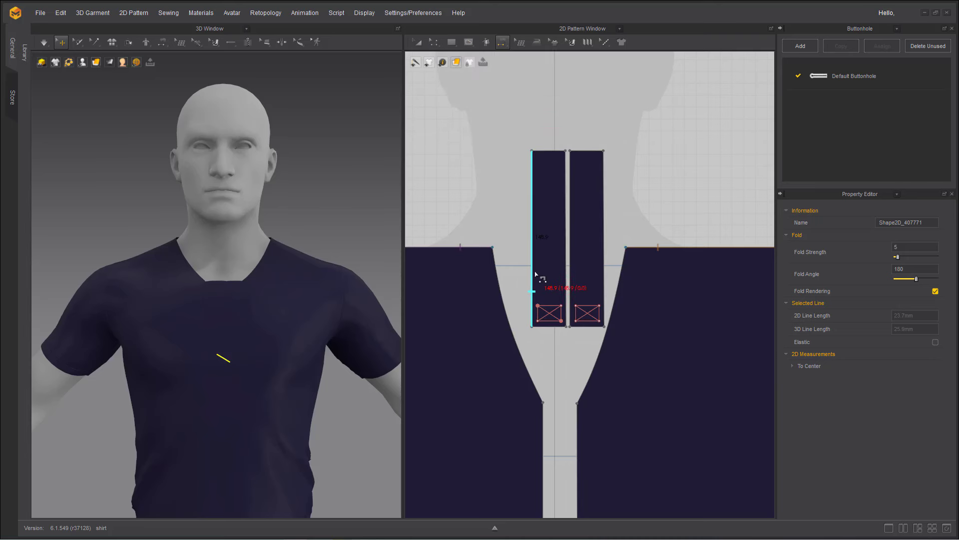
middle_drag(531, 276, 531, 163)
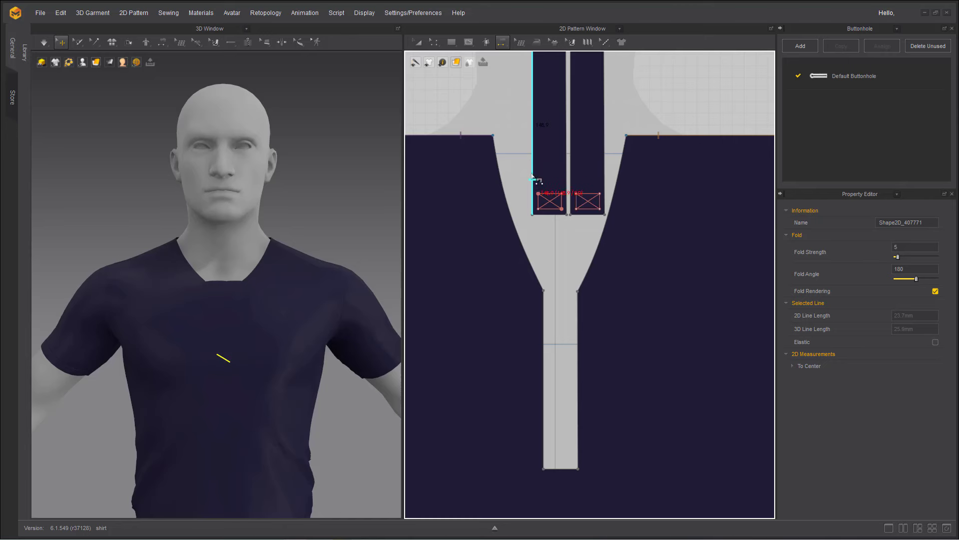
click(532, 178)
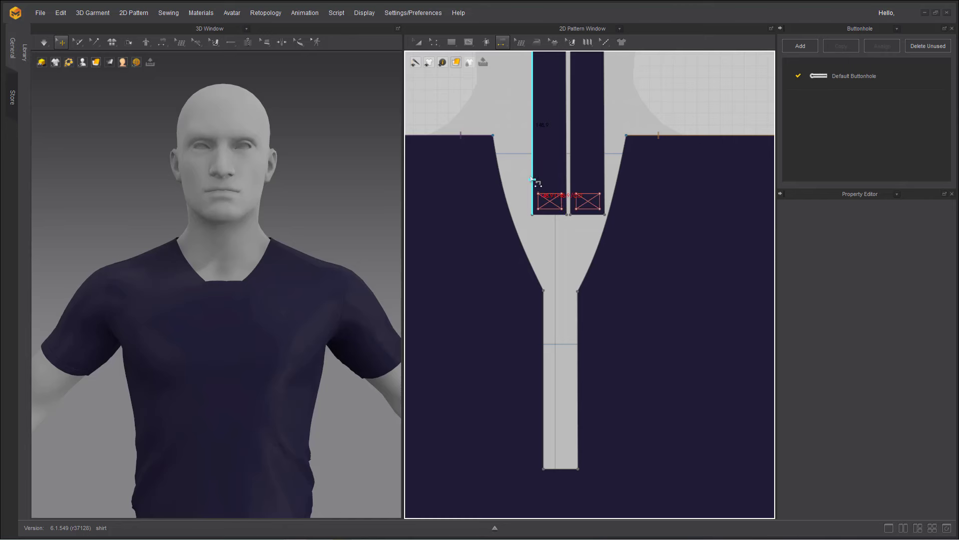
click(544, 433)
click(534, 215)
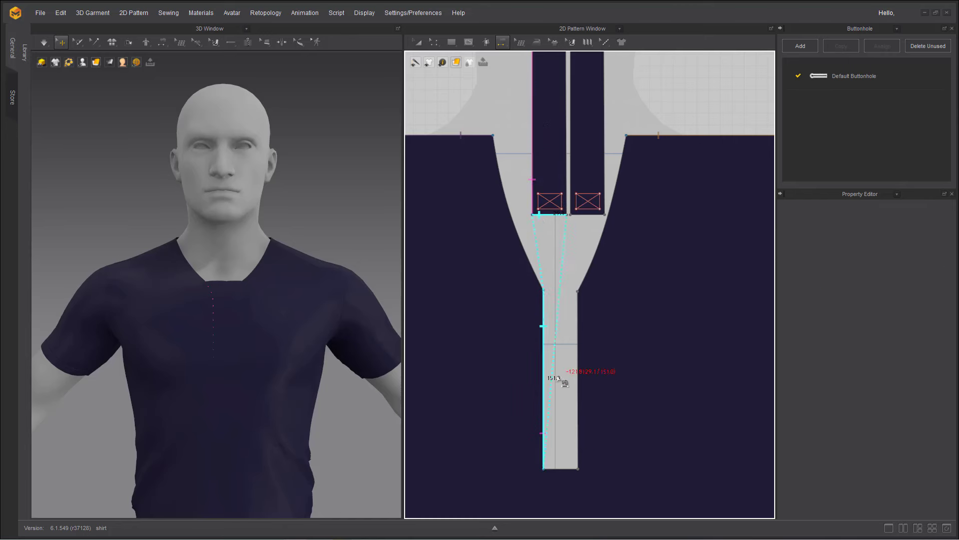
click(550, 470)
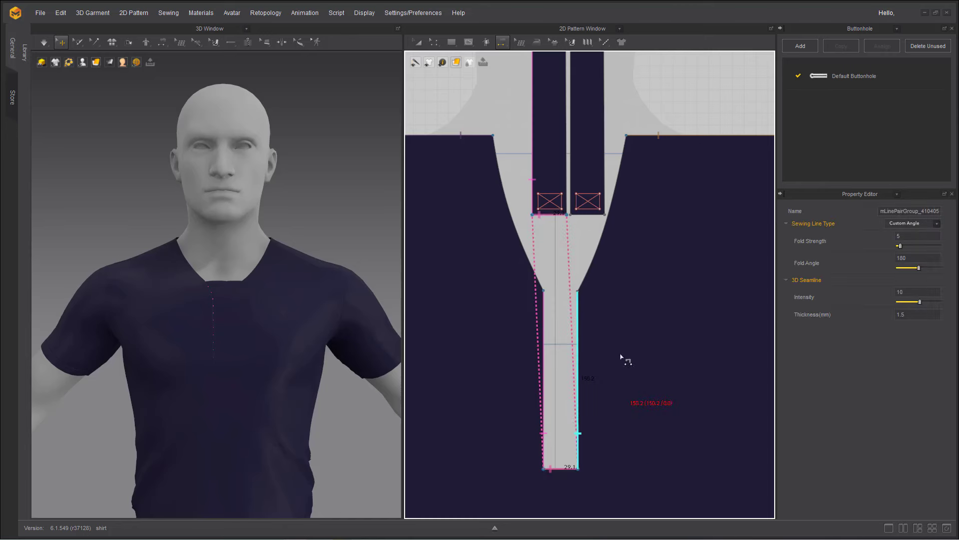
Sew the right strip's outer long edge to the right side of the neck slit and its bottom edge to the slit's base
click(604, 179)
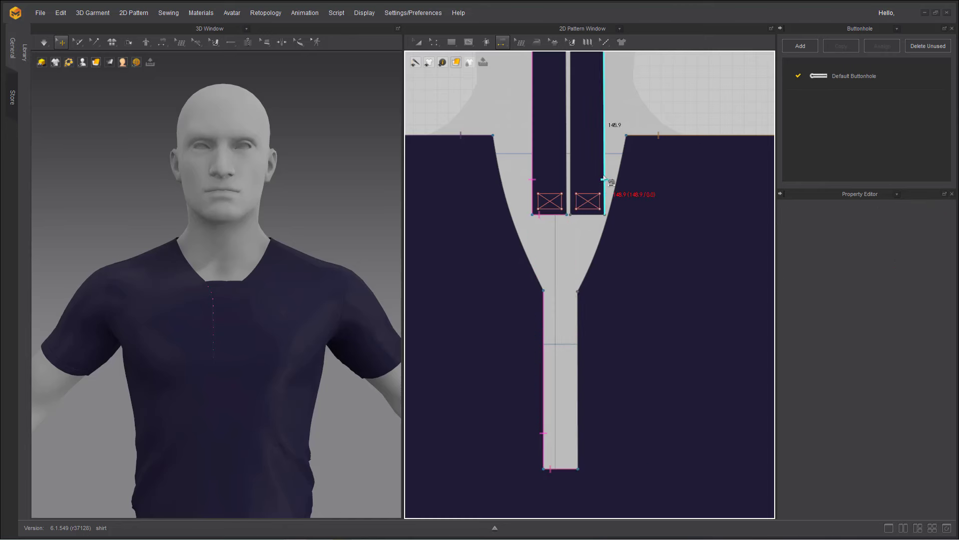
click(578, 433)
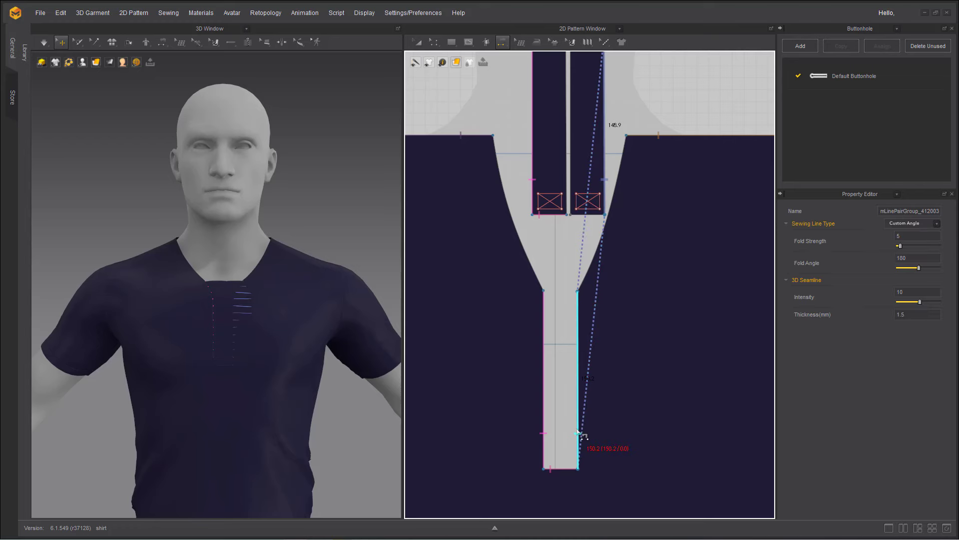
click(599, 216)
click(570, 468)
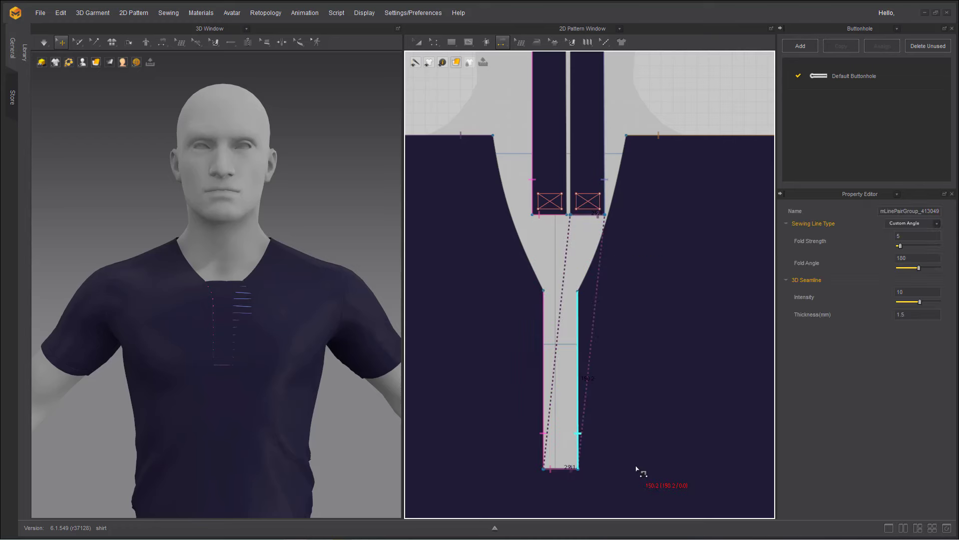
Select the left placket strip and start the simulation to drape the newly sewn strips on the shirt
key(a)
click(548, 138)
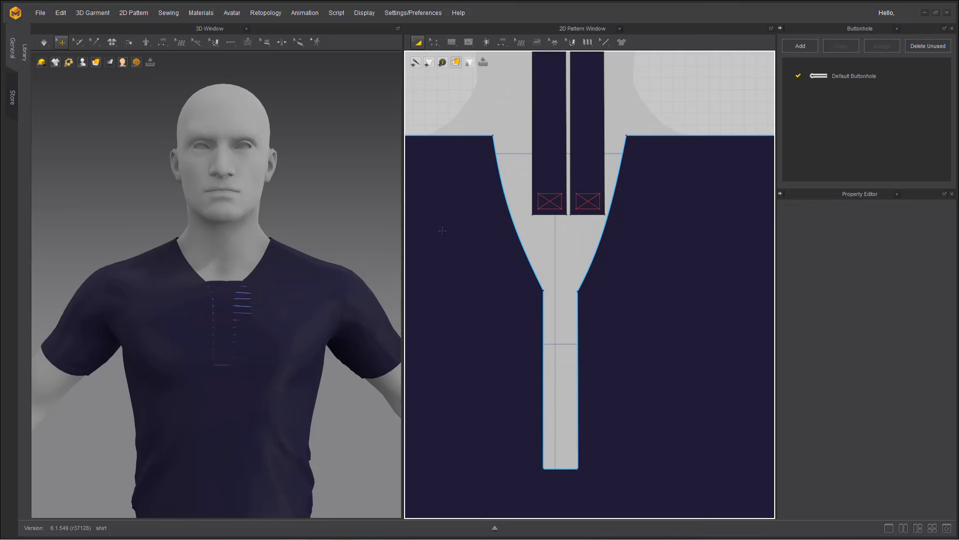
click(549, 138)
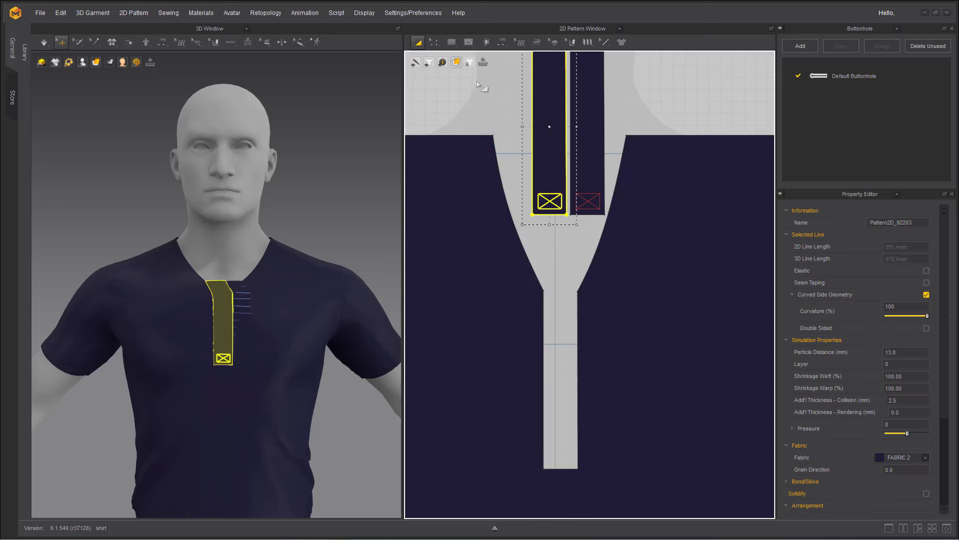
key(space)
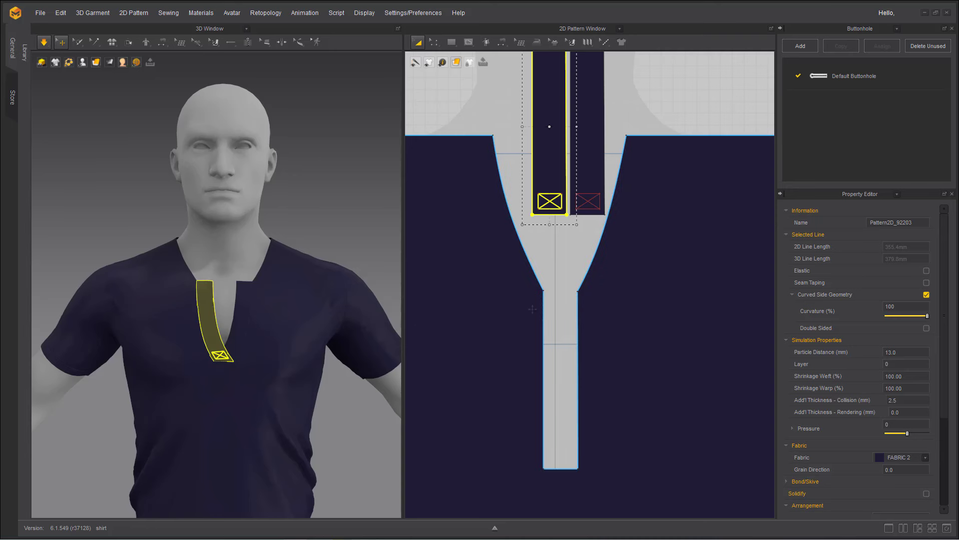
Lower the inner top corner of the left placket strip so its top edge slopes down towards the center
middle_drag(522, 392, 520, 451)
middle_drag(506, 321, 499, 358)
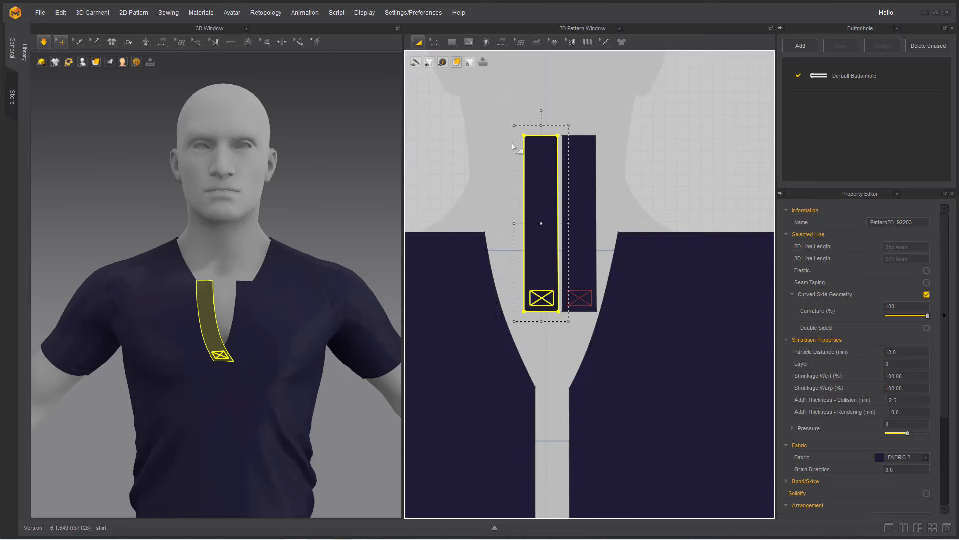
click(450, 101)
click(433, 43)
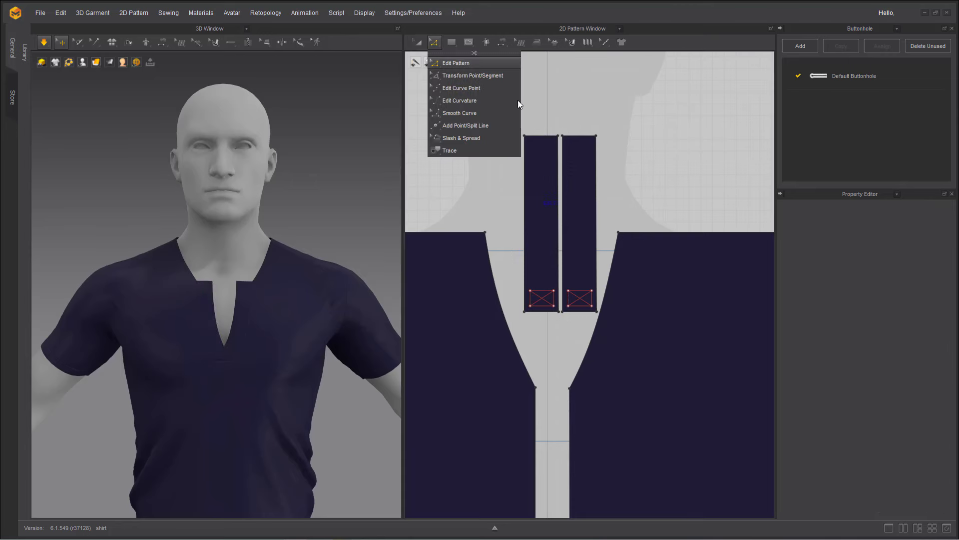
click(559, 148)
key(Down)
key(Down)
key(Down)
key(Down)
key(Down)
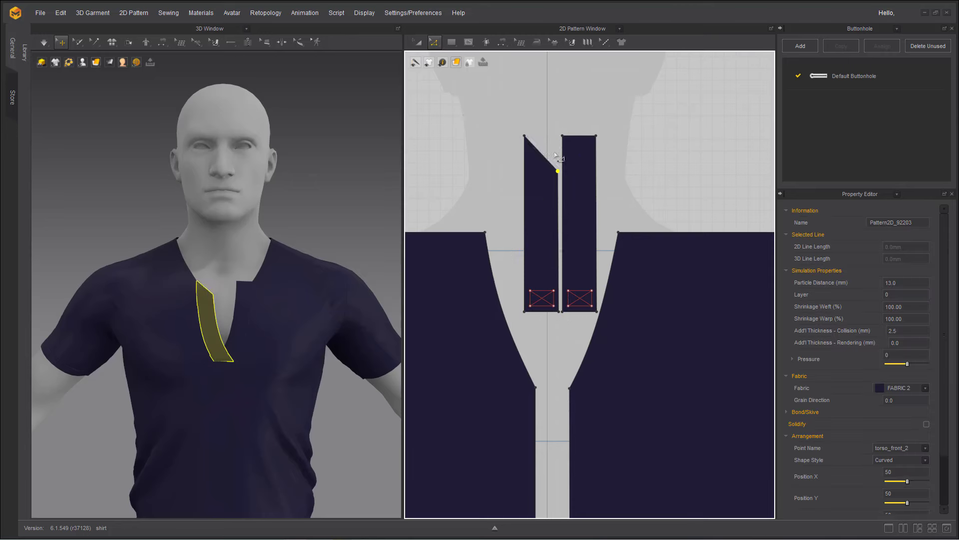
Lower the inner top corner of the right placket strip by the same amount to mirror the left strip's slope
click(564, 149)
key(Down)
key(Down)
key(Down)
key(Down)
key(Down)
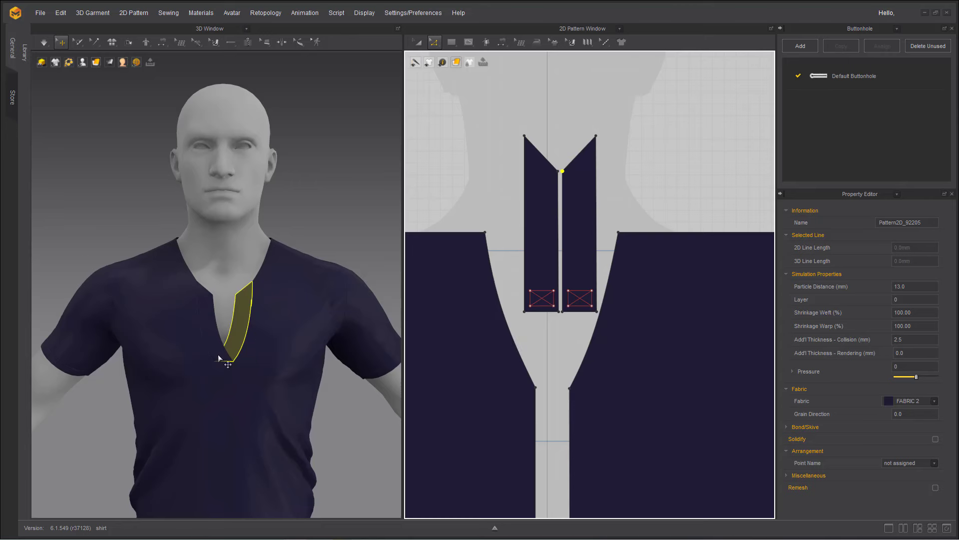
Segment-sew the rectangle edges and crossing diagonals of the left strip to the matching internal lines of the right strip
scroll(219, 356, up, 6)
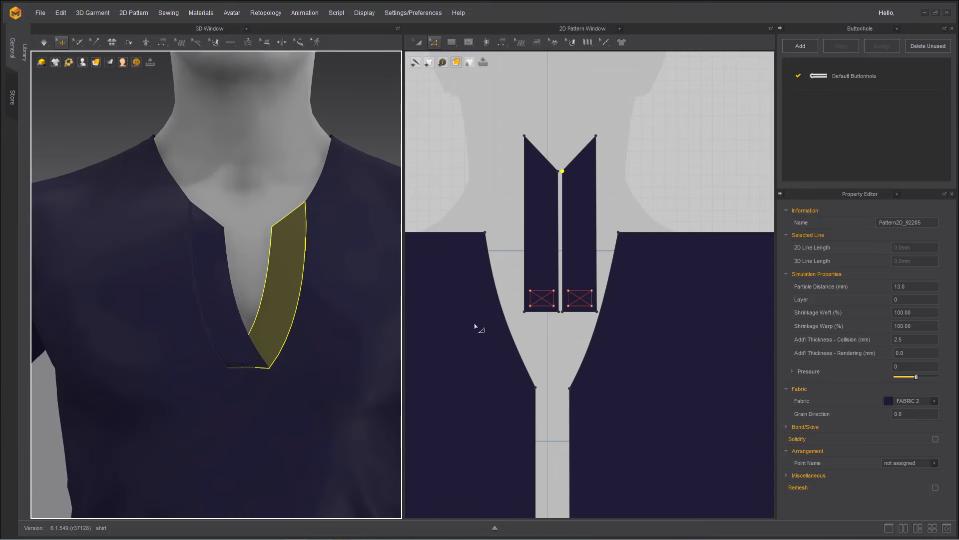
scroll(554, 270, up, 5)
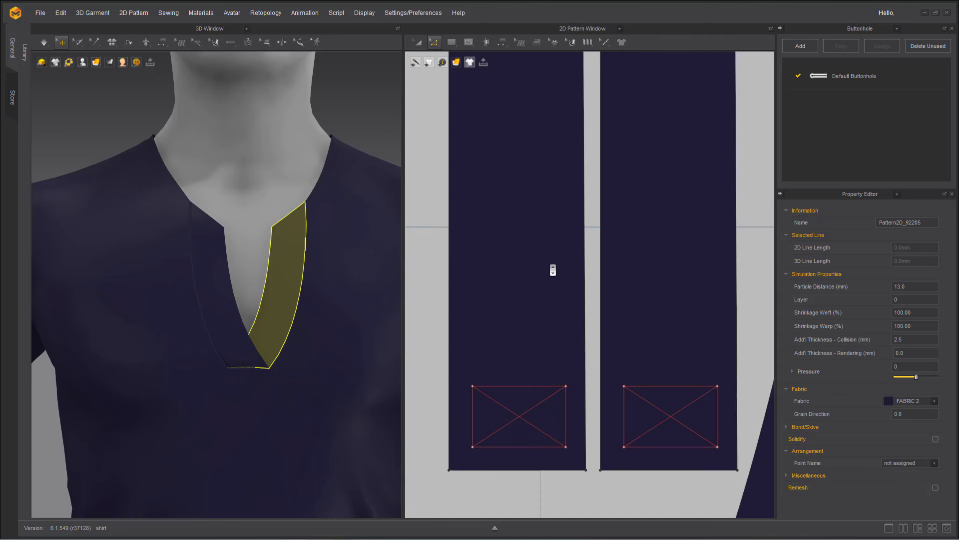
scroll(554, 270, down, 4)
click(519, 43)
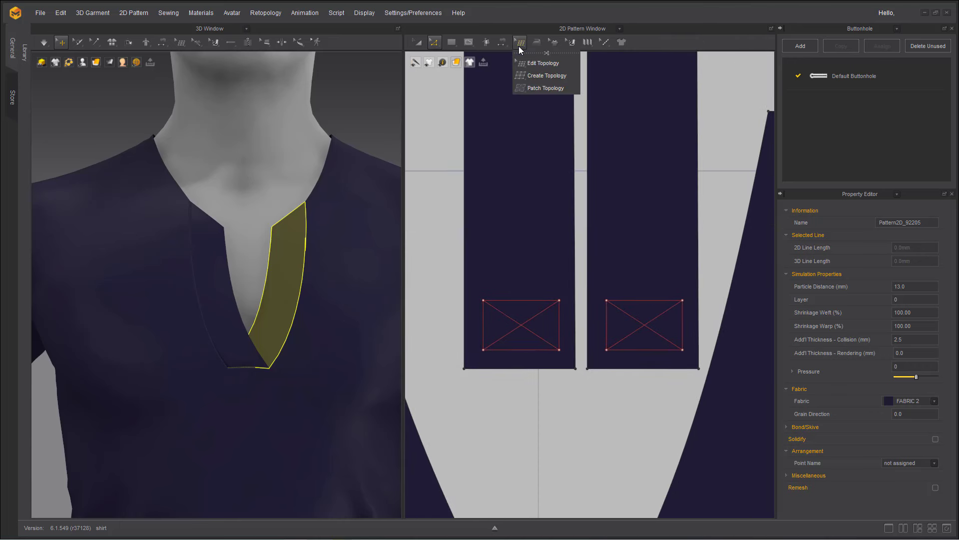
click(503, 42)
click(540, 125)
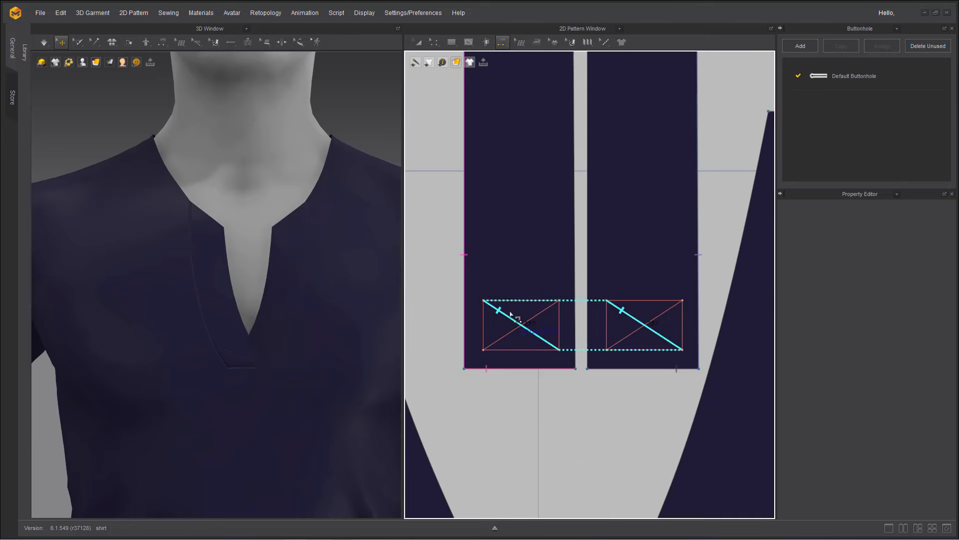
click(623, 306)
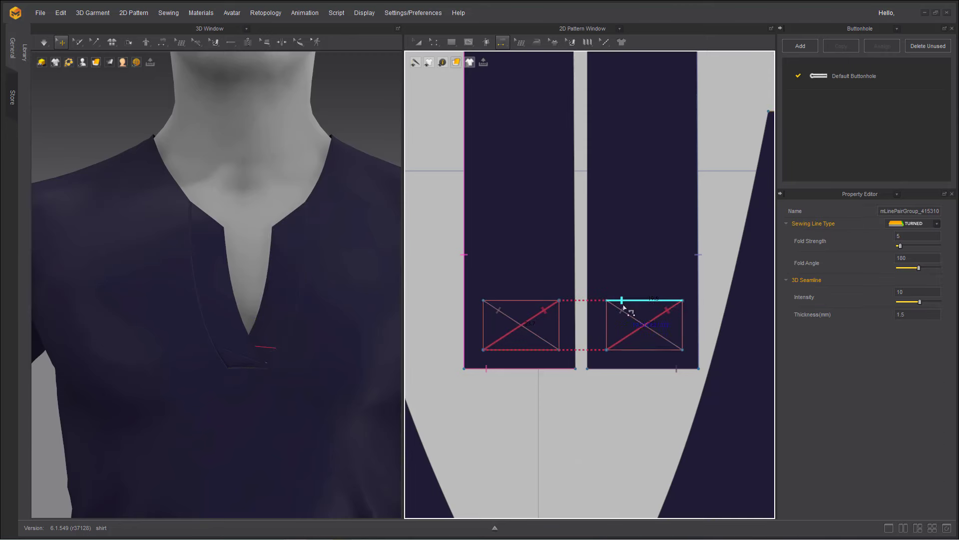
click(575, 320)
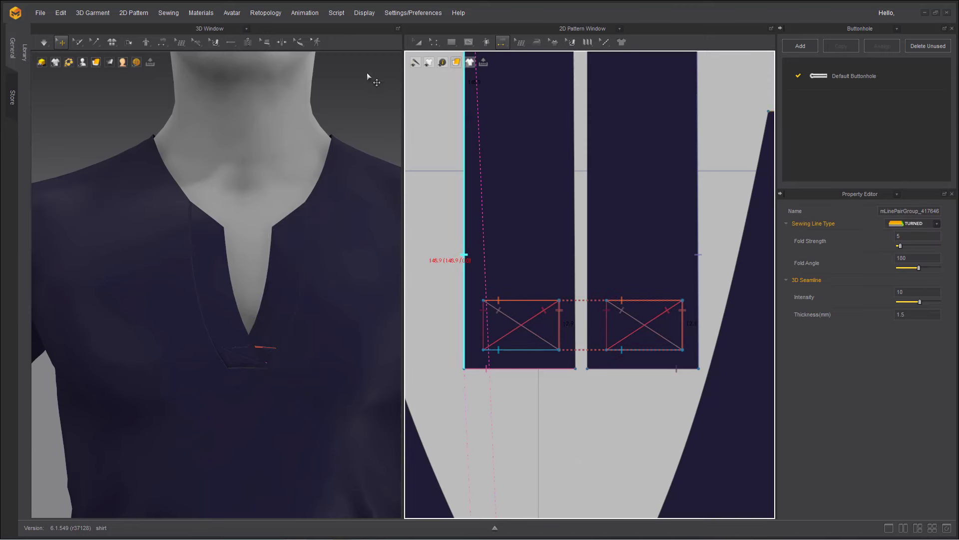
Simulate the garment and pull the sewn placket base to the side in 3D to settle the overlapping strips
key(space)
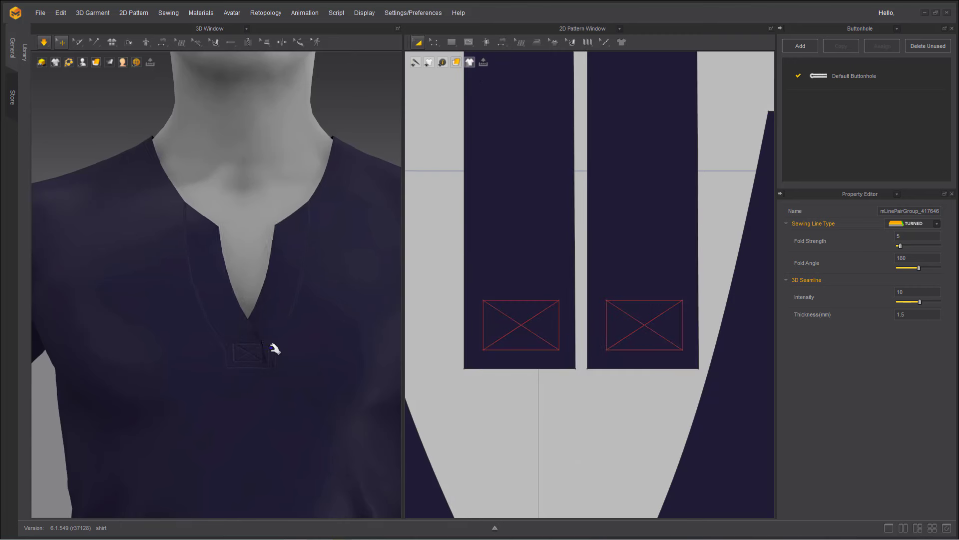
scroll(287, 380, up, 2)
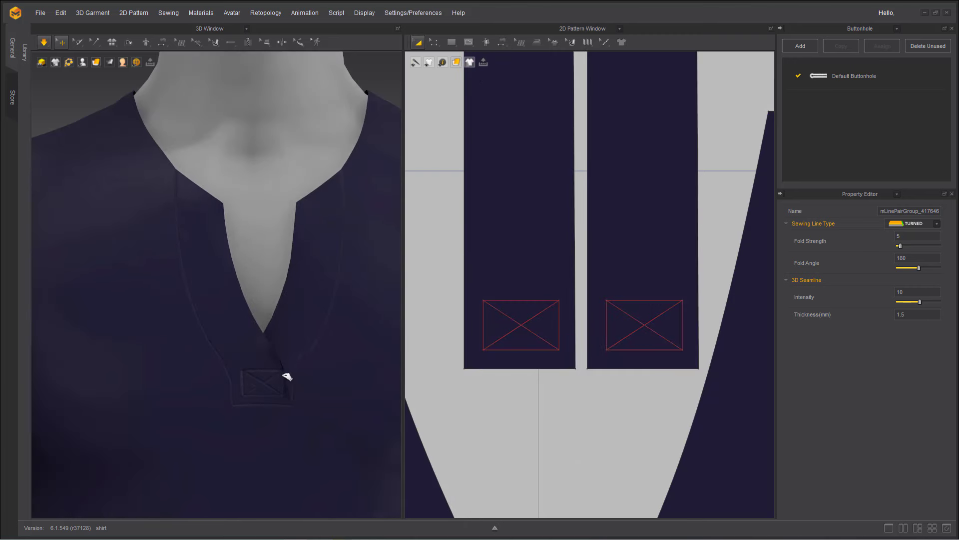
drag(283, 375, 331, 377)
Select the whole crossed stitch box on the right placket strip and shift it slightly down toward the strip's base
click(434, 42)
click(448, 64)
click(599, 295)
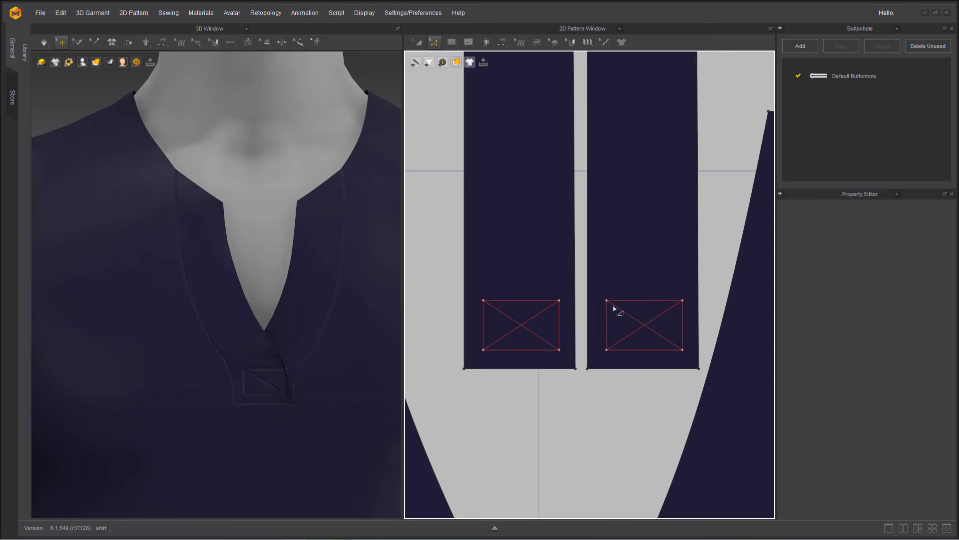
click(684, 351)
drag(645, 326, 642, 329)
drag(604, 302, 607, 304)
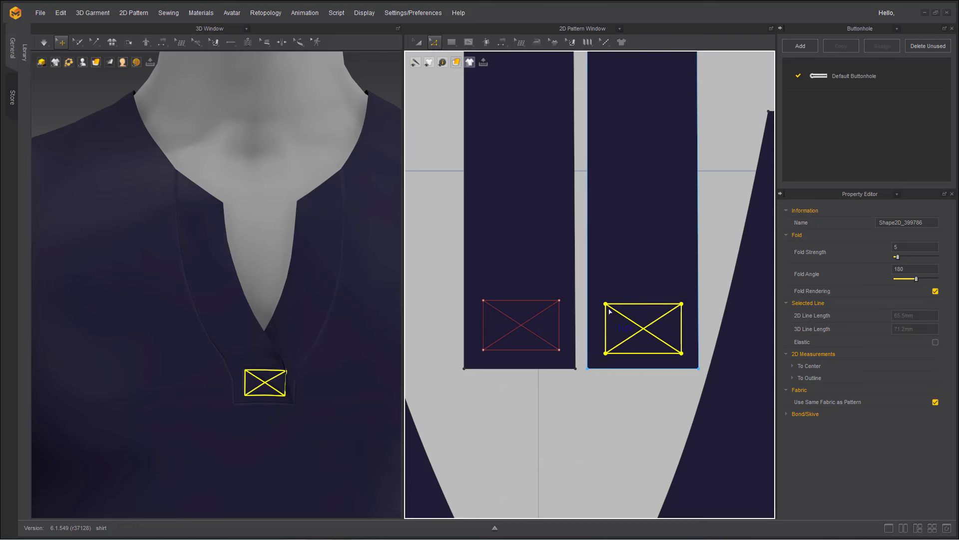
Select all lines of the left strip's crossed stitch box, nudge them slightly toward the strip's outer edge, and simulate the garment
click(489, 306)
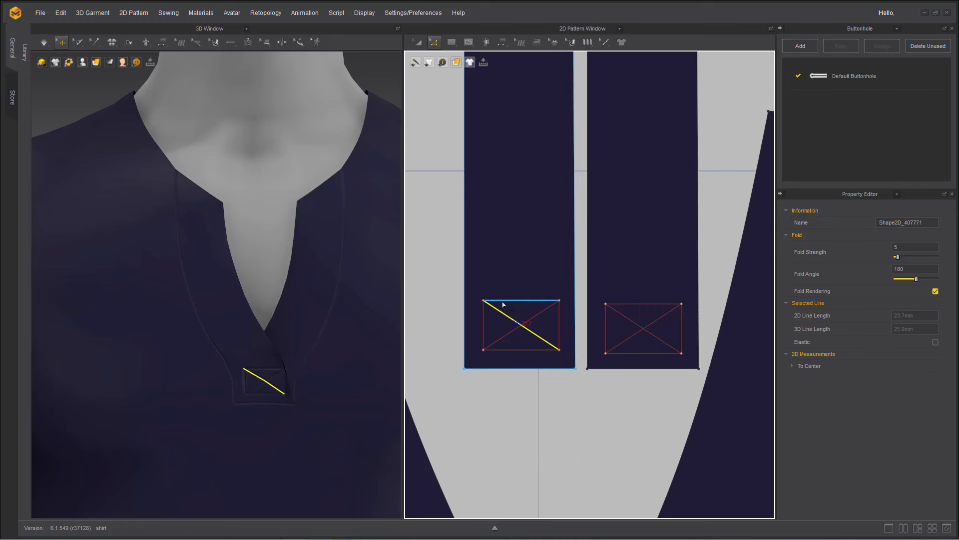
shift+click(559, 326)
shift+click(531, 349)
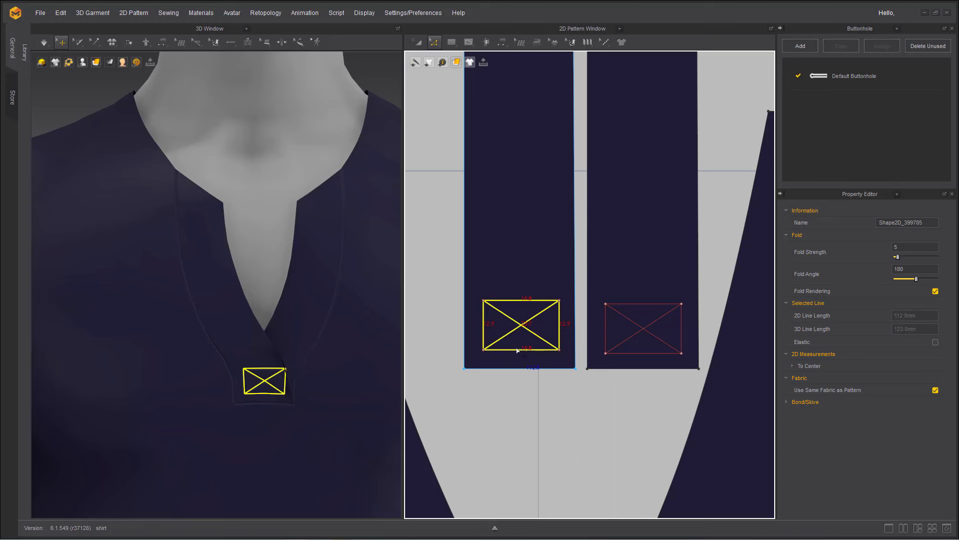
drag(517, 353, 516, 352)
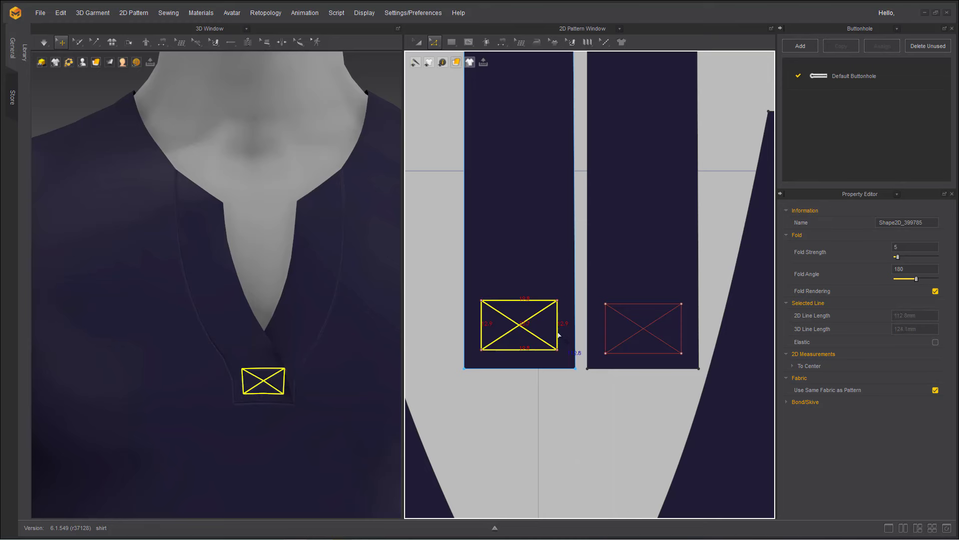
key(space)
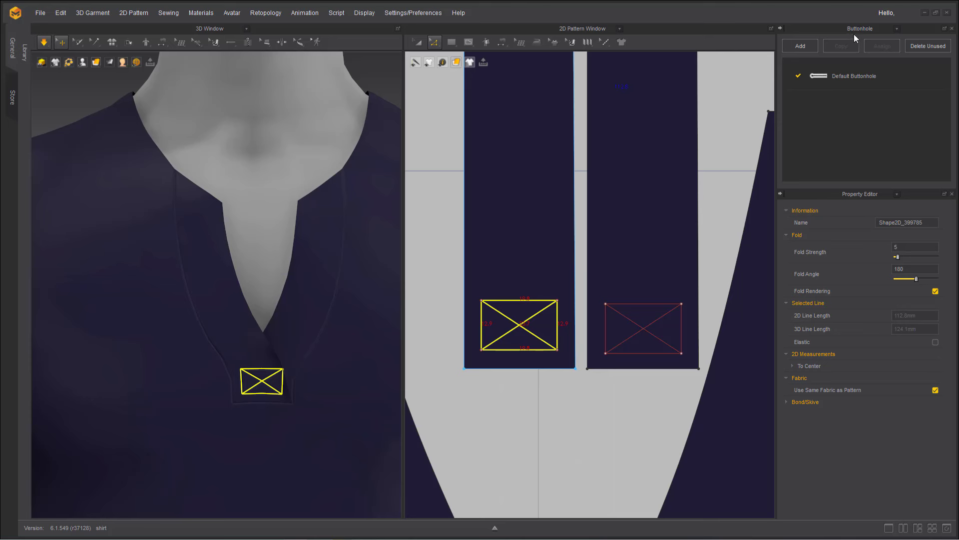
Add a new buttonhole style and rename it Henley_Buttonhole
click(800, 46)
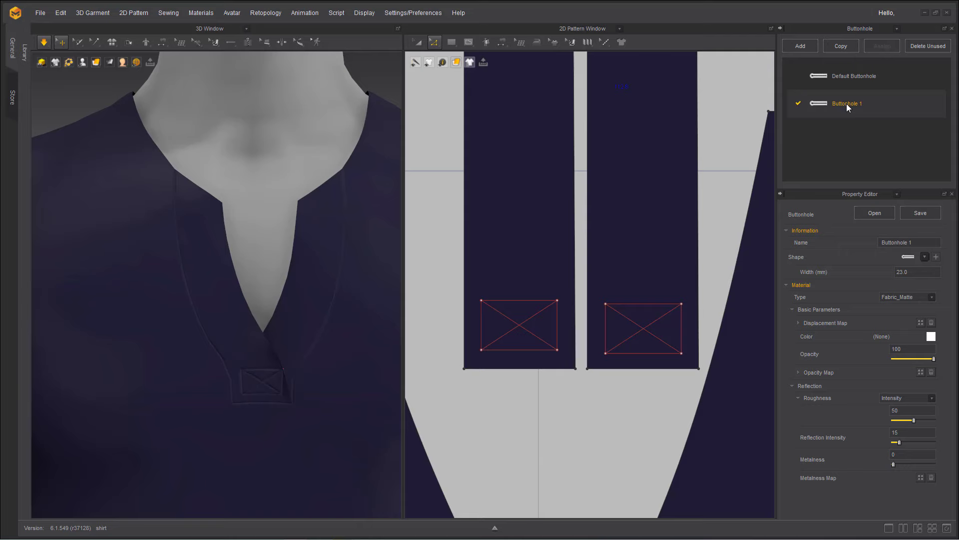
double_click(847, 103)
click(836, 102)
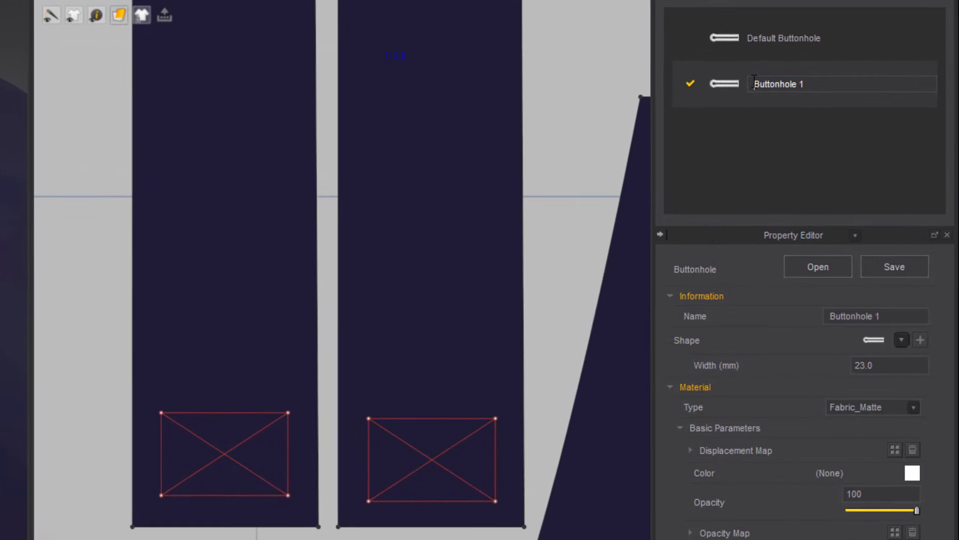
text(Henley)
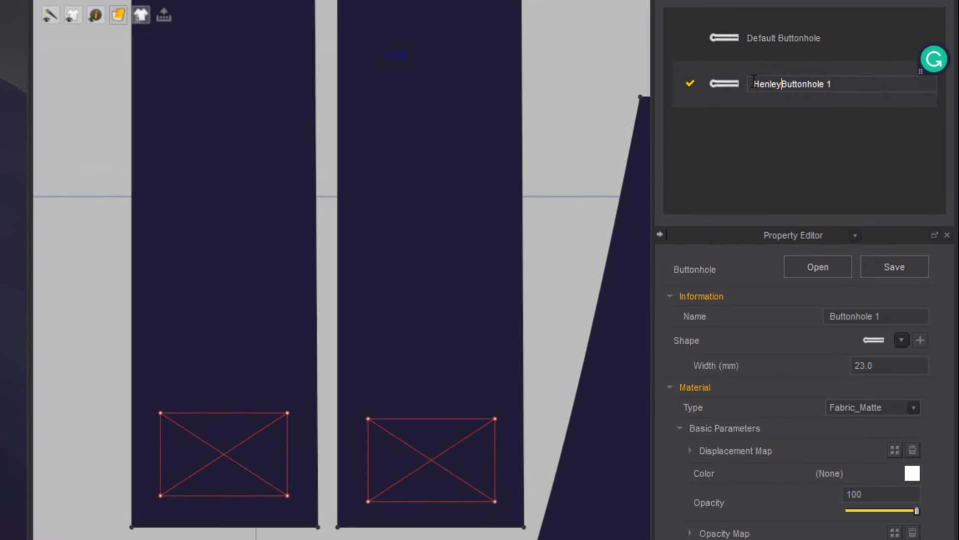
text(_)
click(851, 85)
key(BackSpace)
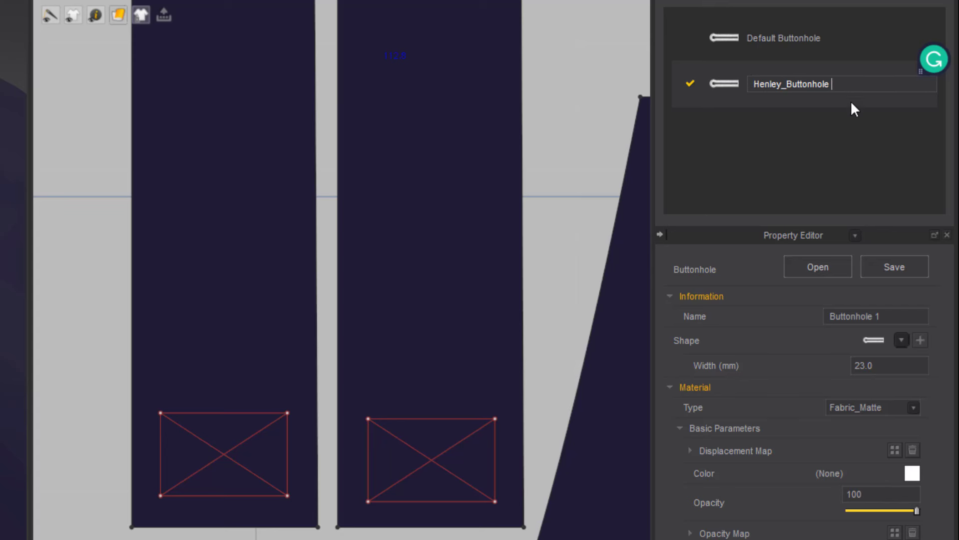
key(Return)
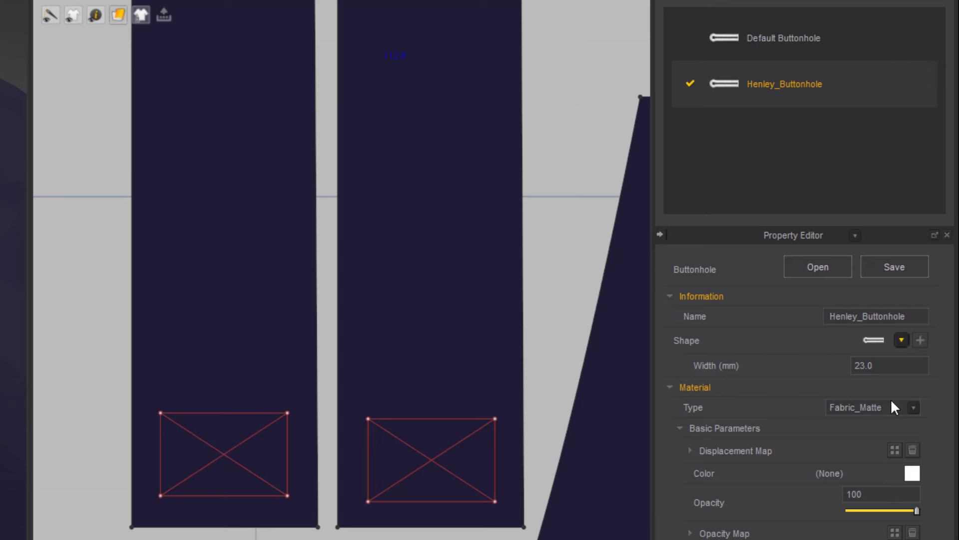
Set the Henley_Buttonhole color to a very dark navy with HSV values 227, 97, 13
click(913, 475)
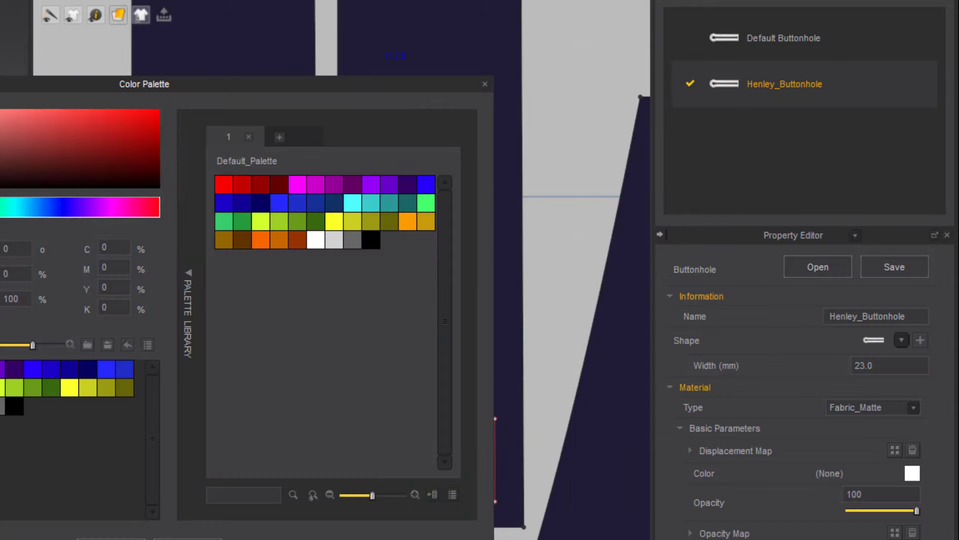
click(371, 240)
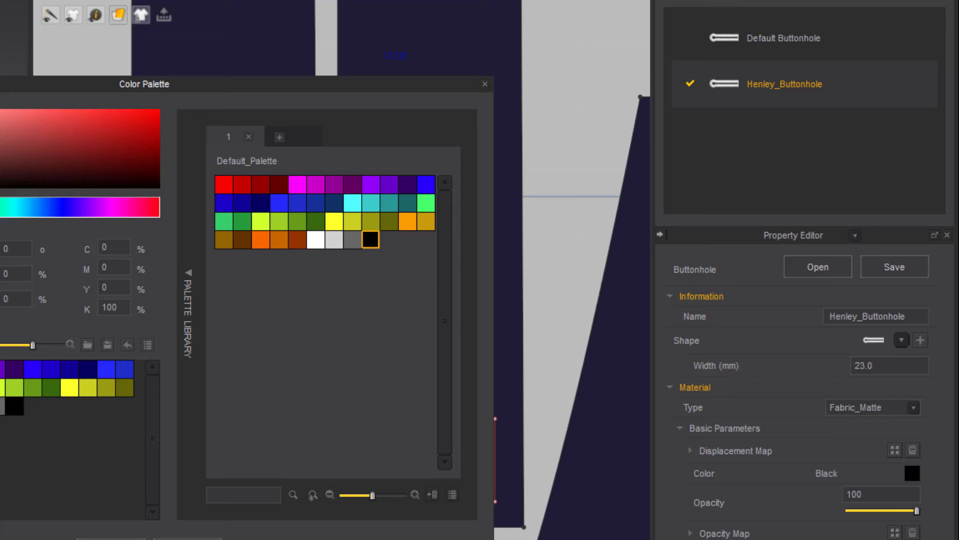
click(316, 203)
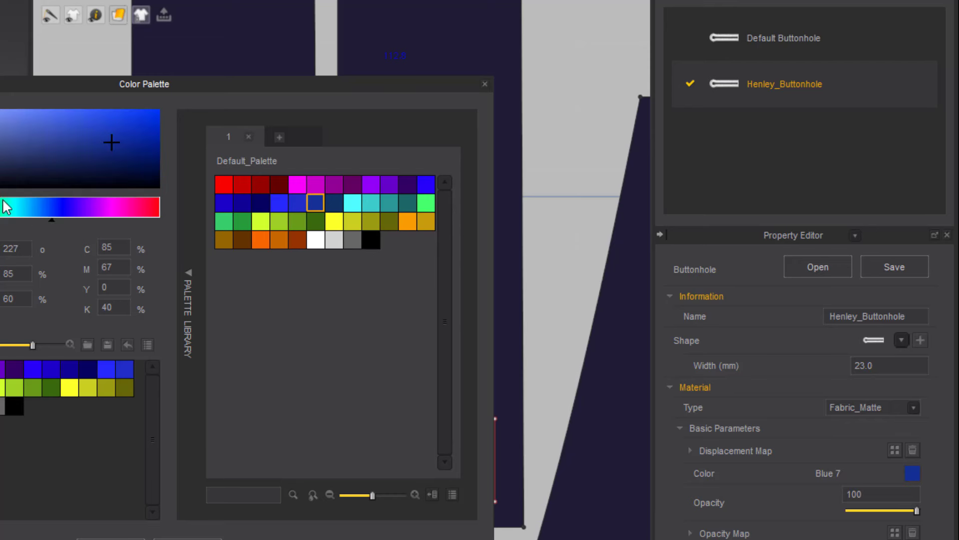
click(153, 186)
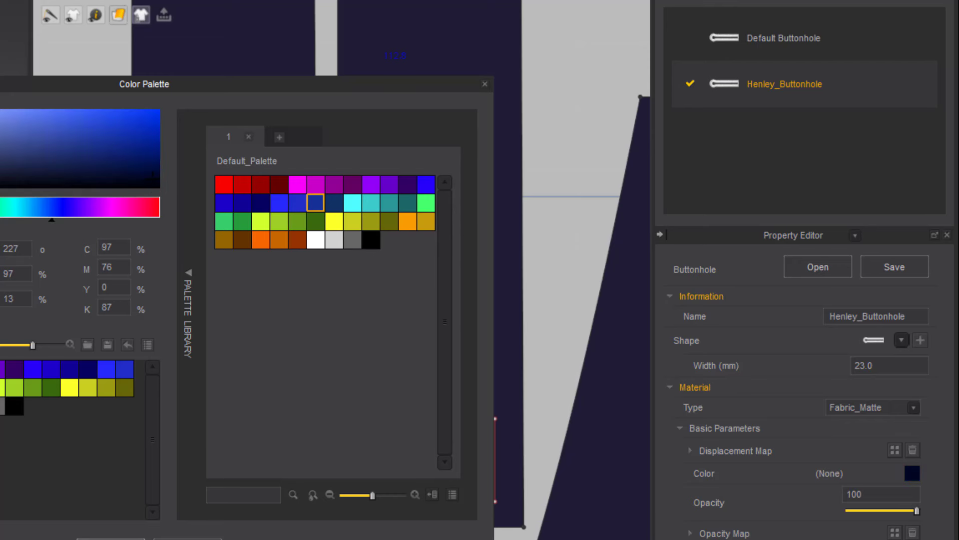
click(111, 538)
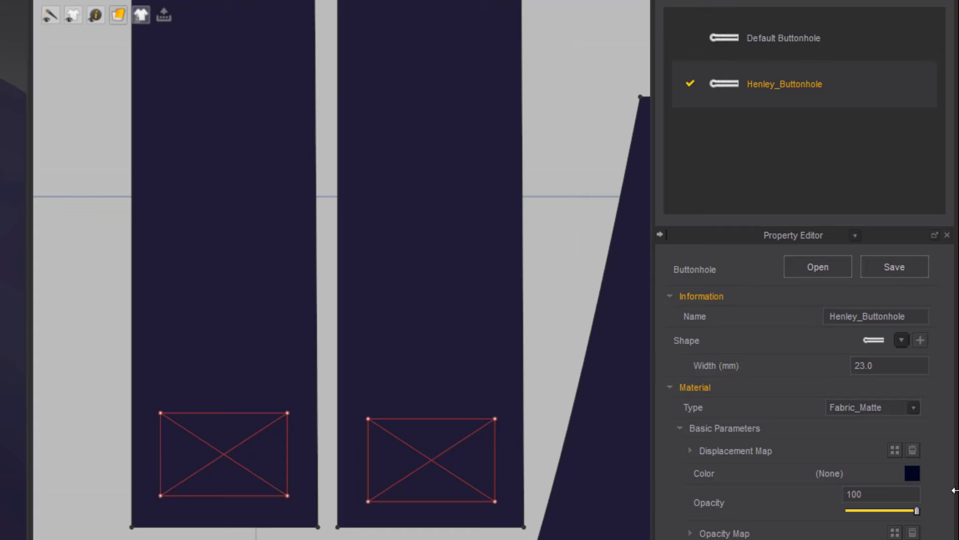
Switch from the buttonhole list to the button list, add a new button style and rename it Henley_Button
click(854, 2)
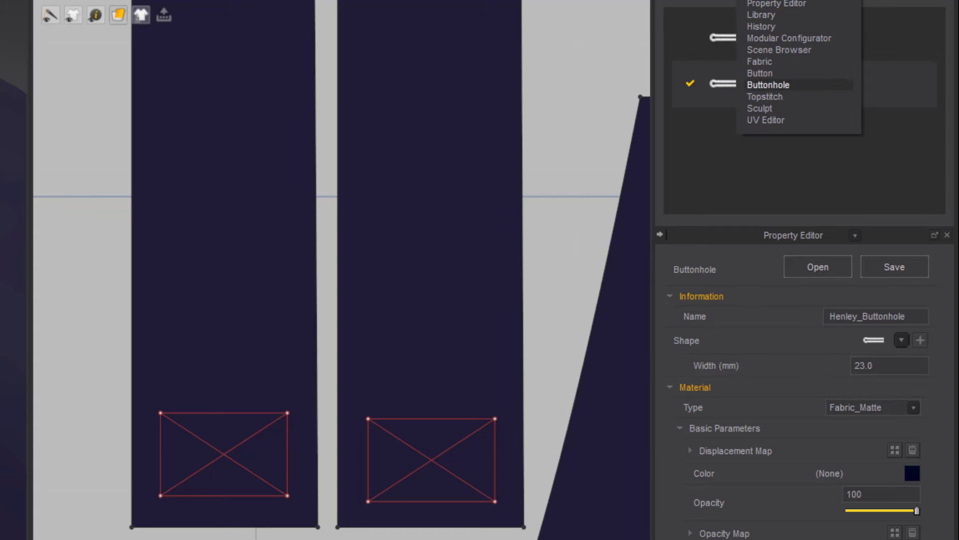
click(785, 74)
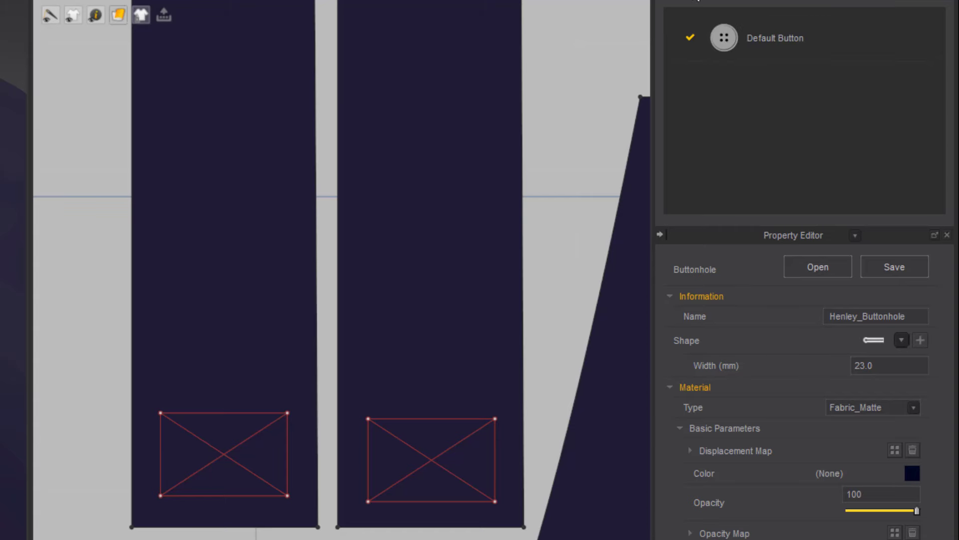
click(698, 1)
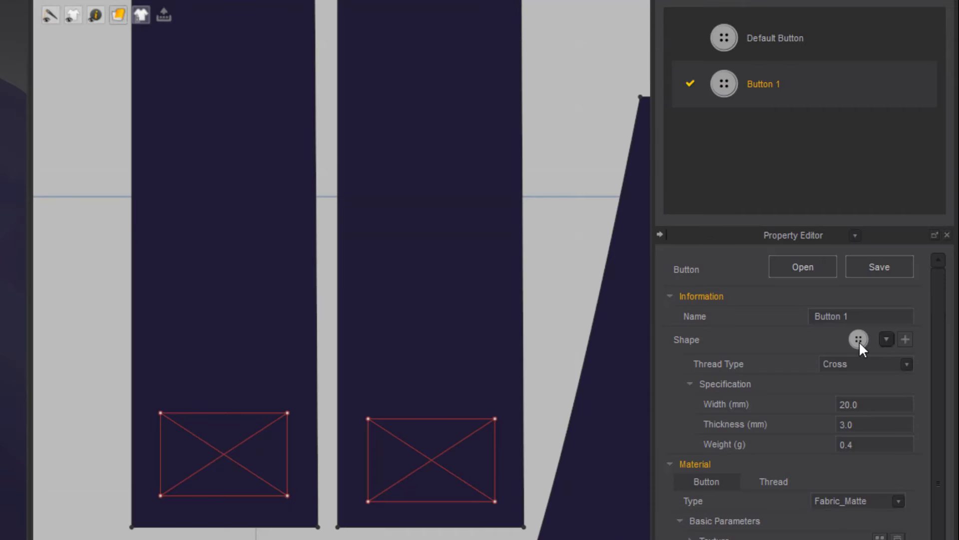
double_click(758, 86)
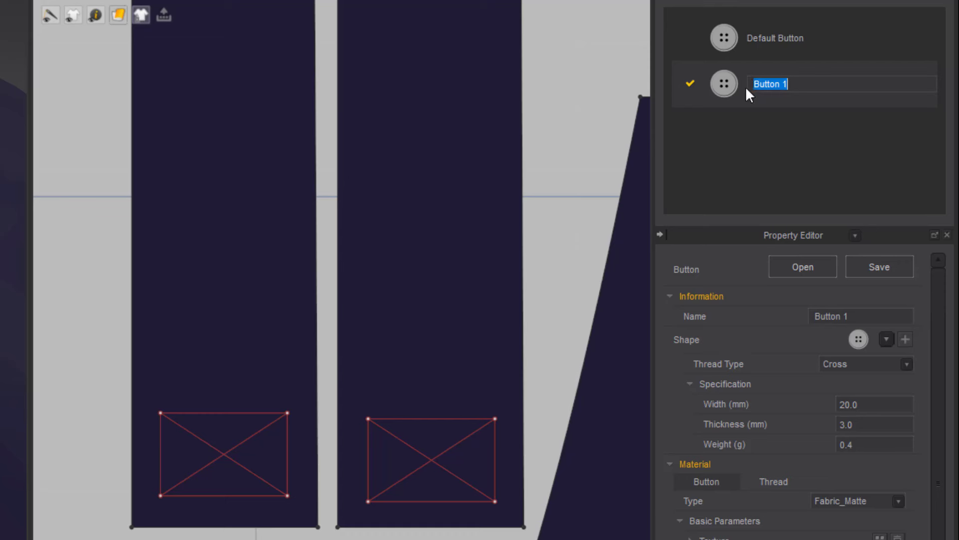
click(753, 84)
text(Henley_)
click(844, 85)
key(BackSpace)
key(BackSpace)
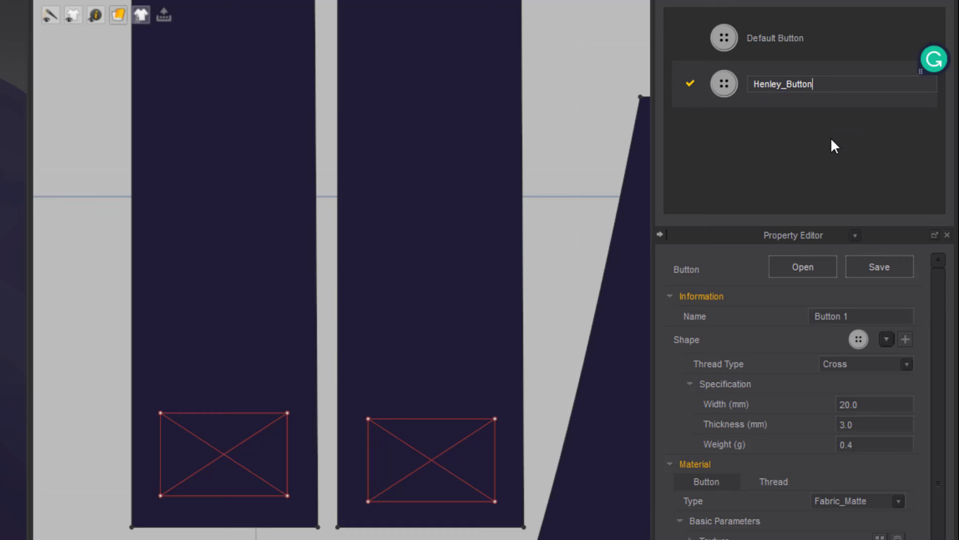
key(Return)
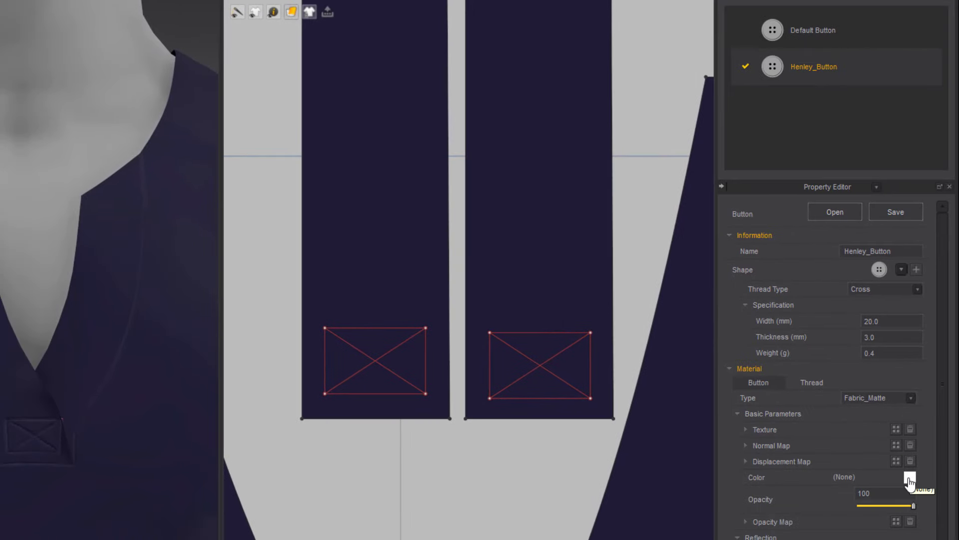
Set the Henley_Button color to a light orange-tan, starting from a palette orange and lightening it
click(910, 479)
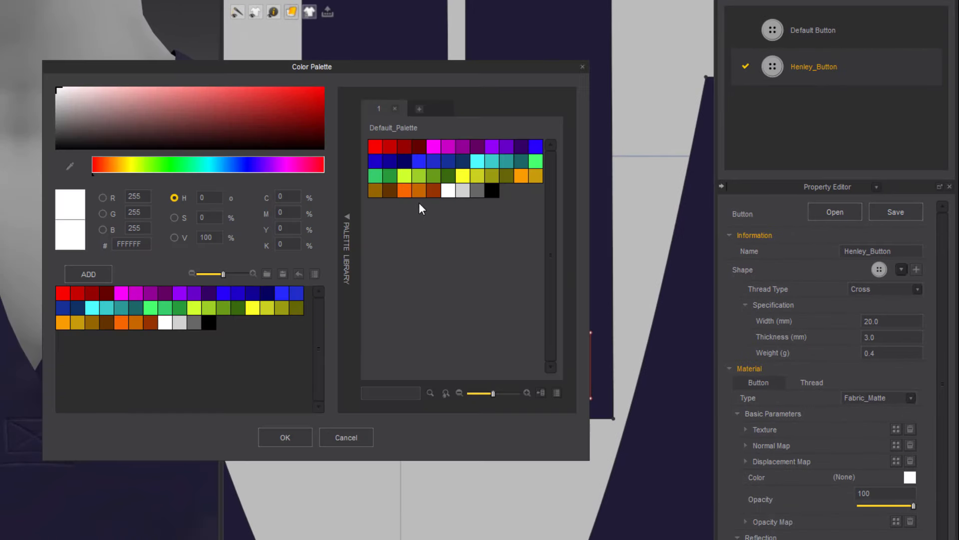
click(418, 191)
drag(219, 103, 204, 97)
click(284, 436)
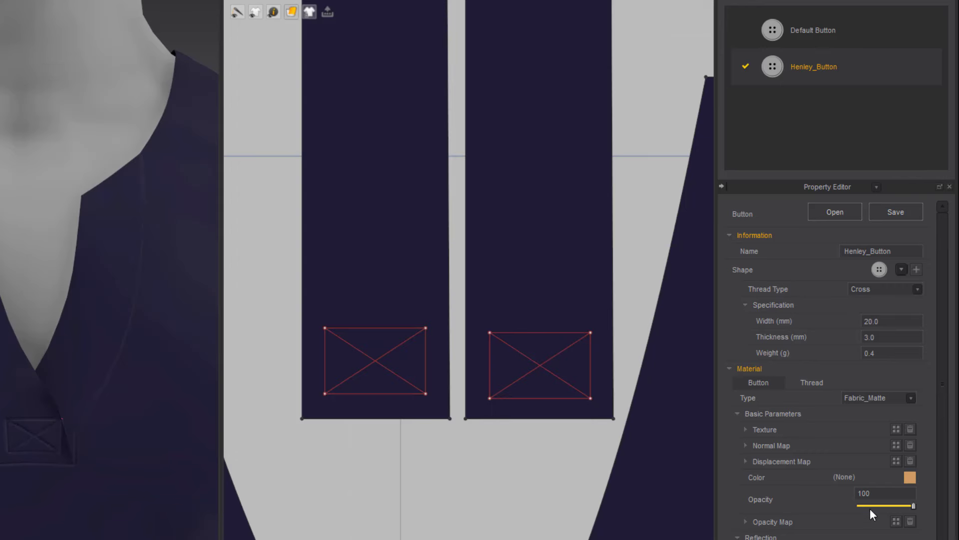
Lower the Henley_Button roughness intensity to 27 and set its material type to Fabric_Silk/Satin
scroll(874, 492, down, 1)
drag(887, 531, 874, 535)
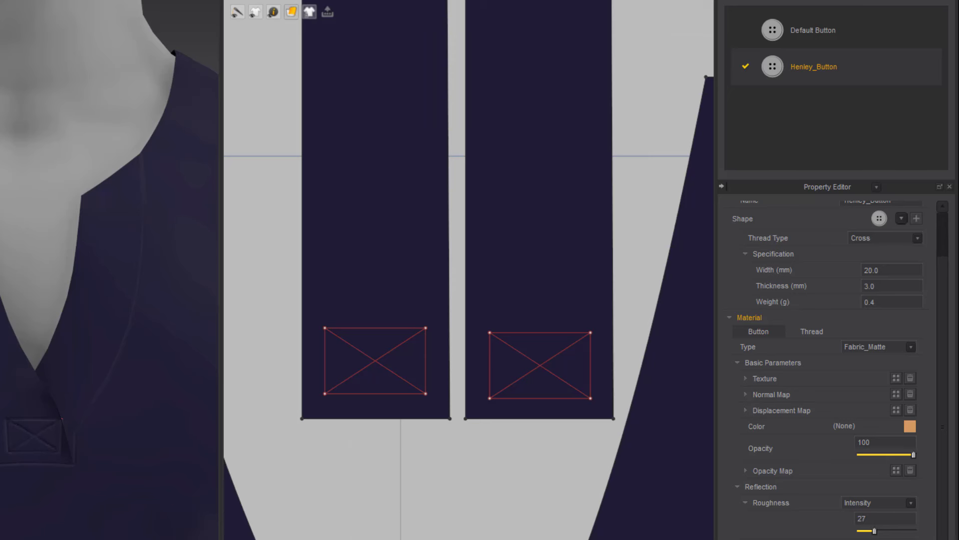
click(911, 348)
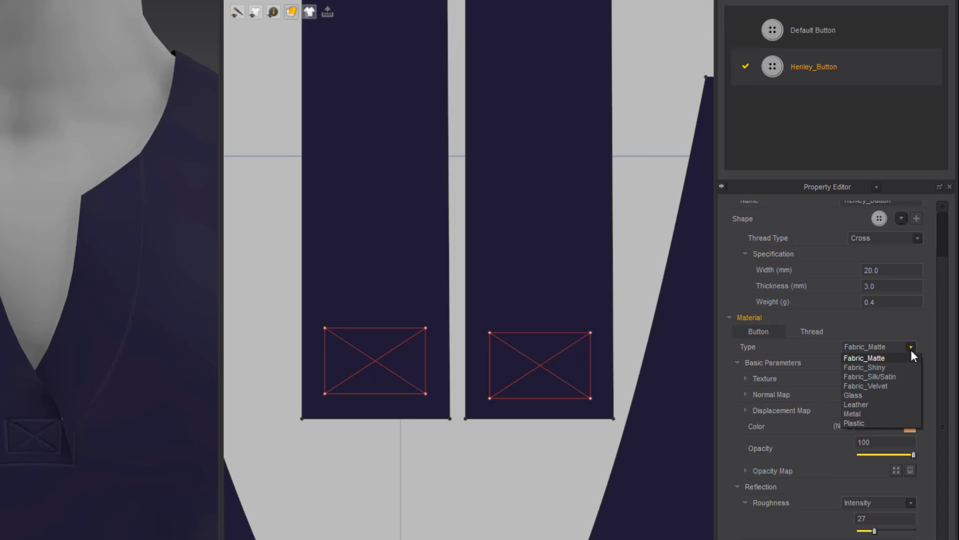
click(892, 376)
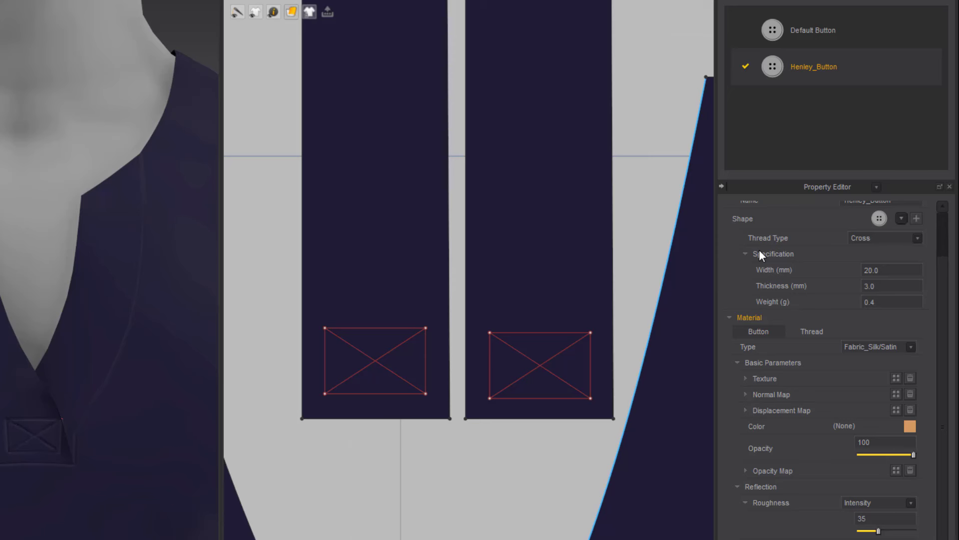
Shift the crossed stitch box on the left placket strip slightly down toward the strip's base
click(339, 389)
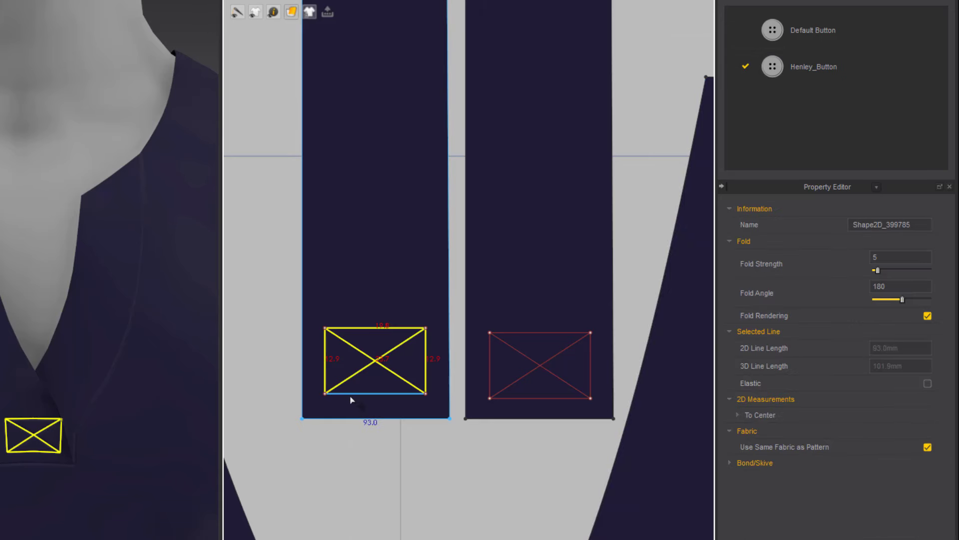
drag(375, 364, 378, 376)
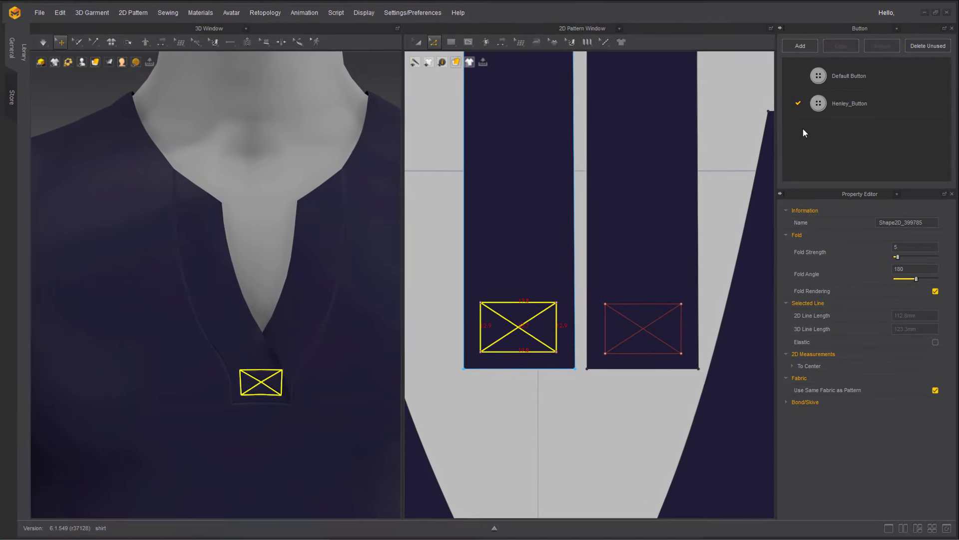
Set the Henley_Button width to 16 mm
click(863, 105)
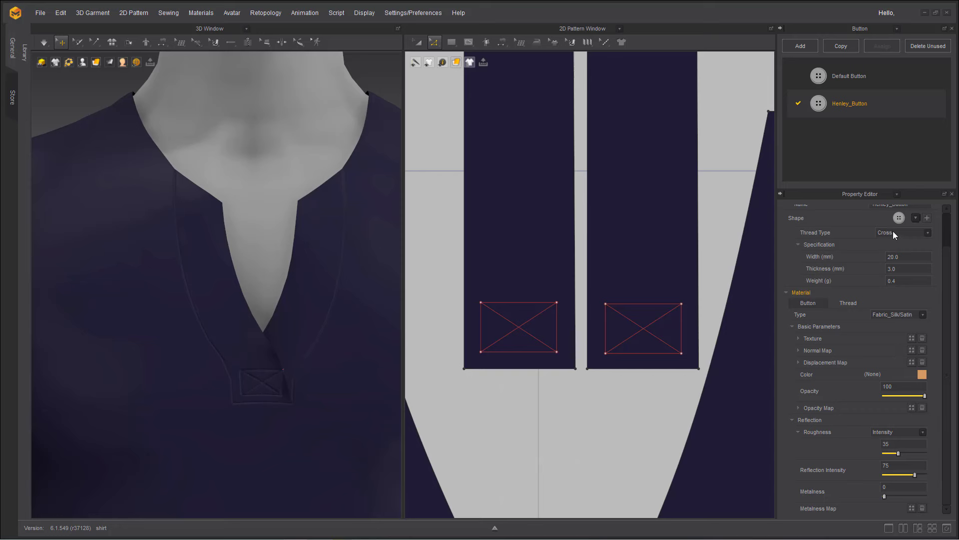
double_click(903, 256)
text(16)
key(Return)
Place a Henley_Button near the upper end of the left placket strip, roughly midway across its width, using the Button tool
scroll(440, 256, down, 3)
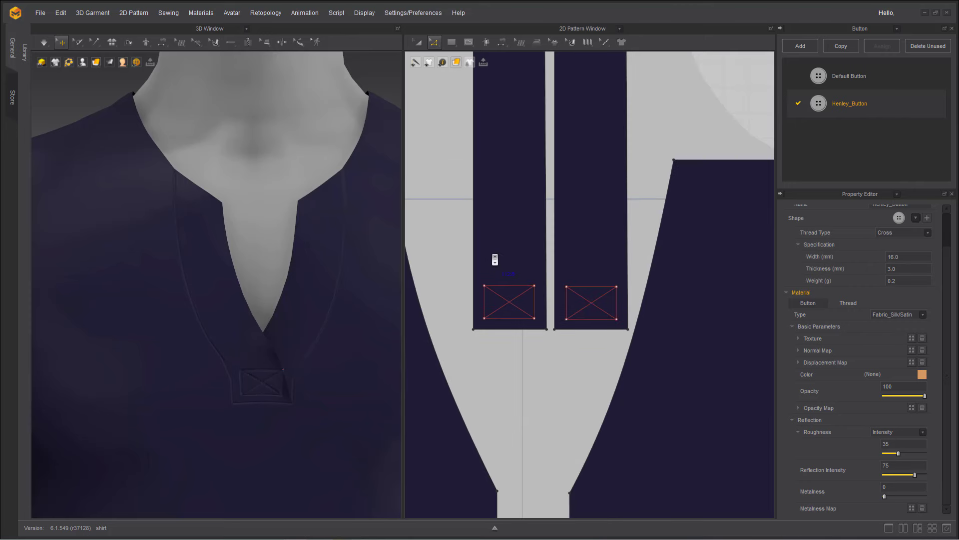
middle_drag(497, 257, 519, 379)
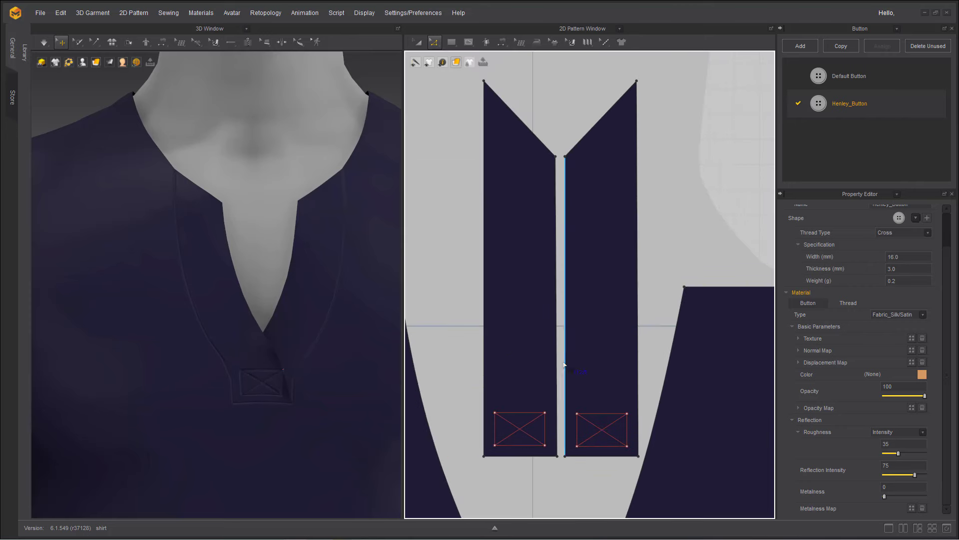
click(229, 44)
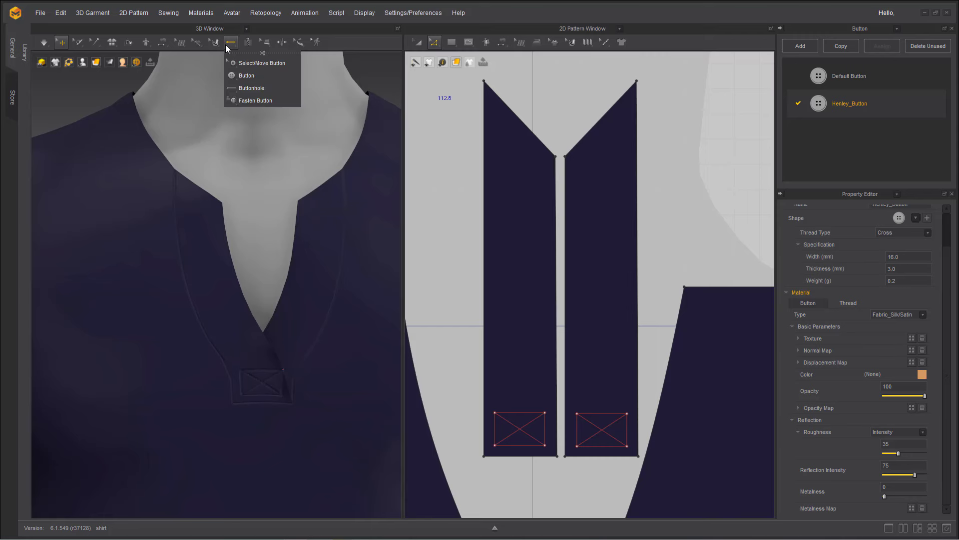
click(242, 76)
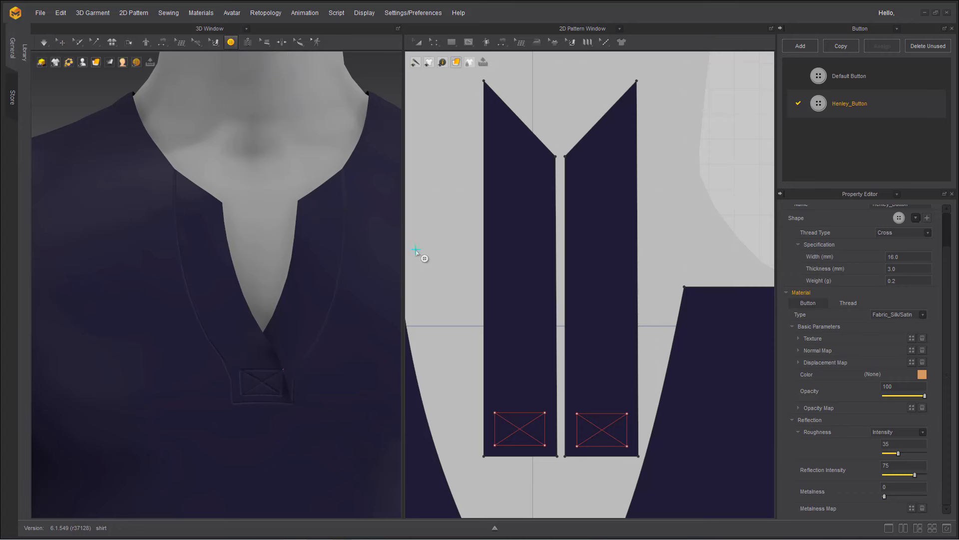
click(518, 180)
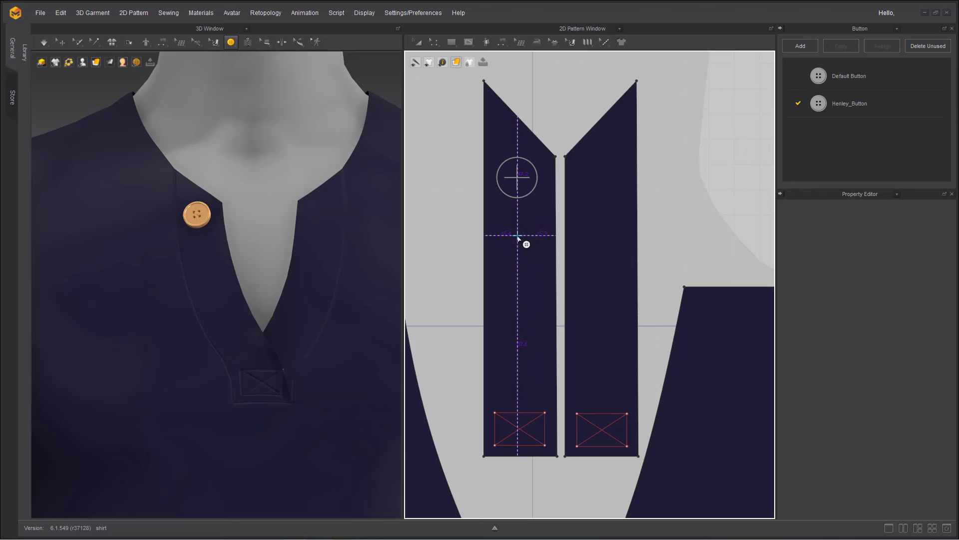
Set the Henley_Button width to 14 mm
click(850, 105)
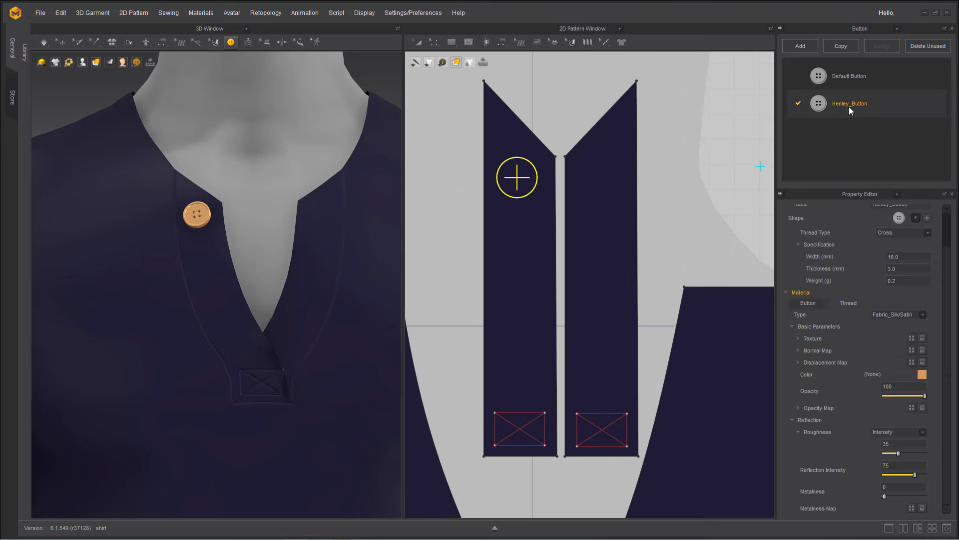
double_click(904, 257)
text(14)
key(Return)
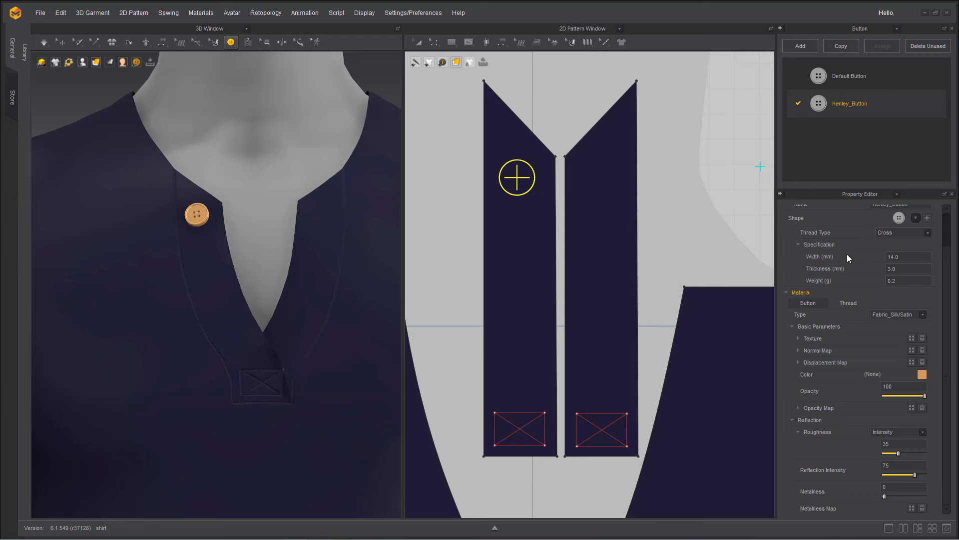
Darken the Henley_Button colour to a deep brown, hex 69492A
click(922, 375)
drag(403, 157, 401, 149)
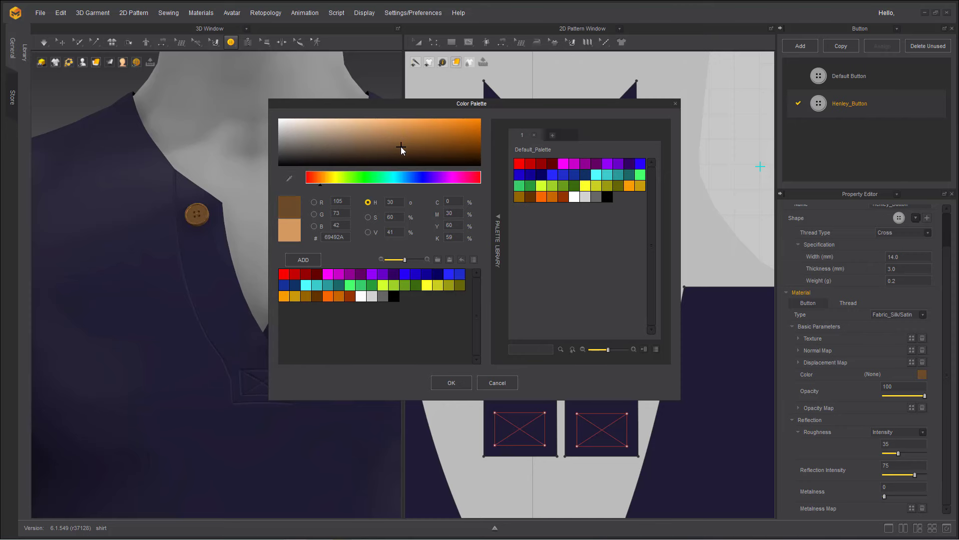
click(447, 386)
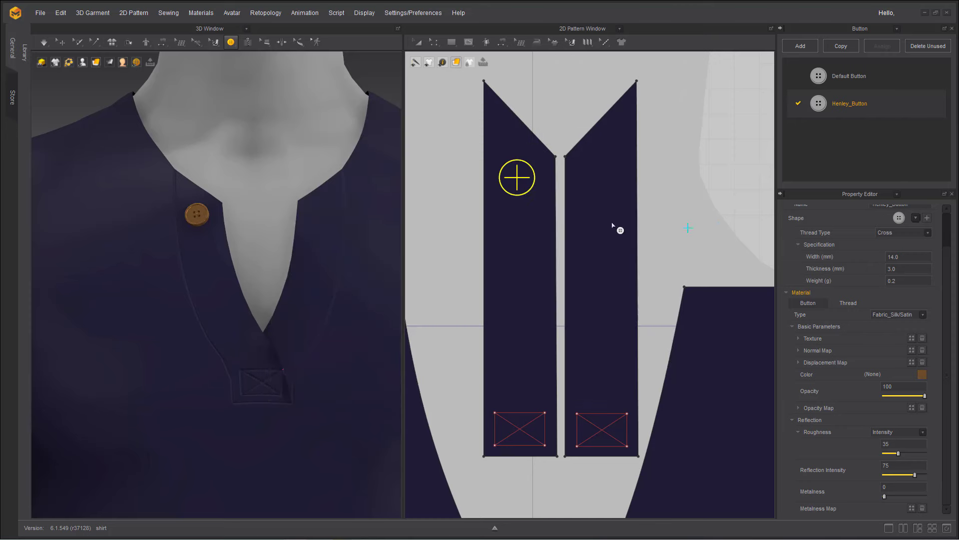
Place two more Henley_Buttons down the left placket strip below the first, and nudge the middle and upper buttons slightly down to even the spacing
click(518, 257)
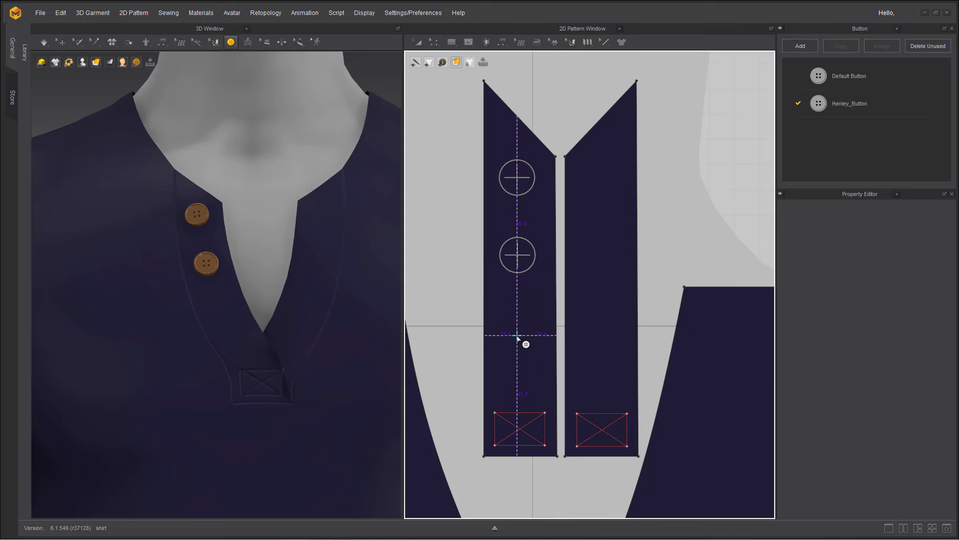
click(517, 336)
drag(517, 255, 517, 264)
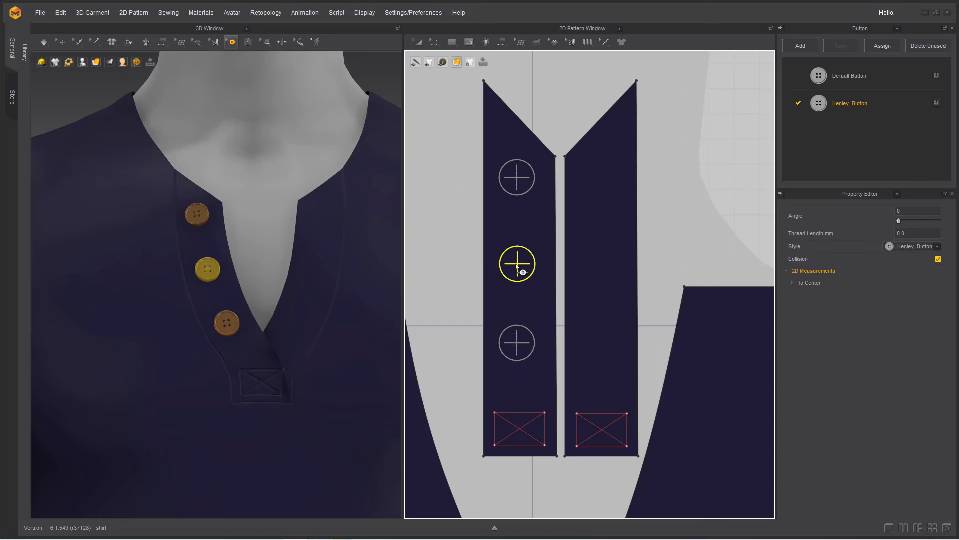
click(516, 179)
drag(523, 185, 519, 183)
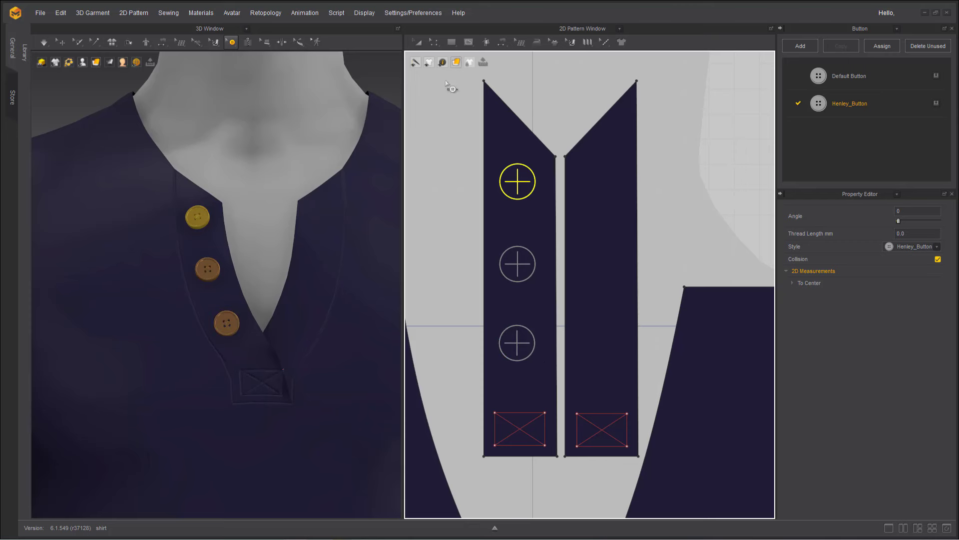
Place a Henley_Buttonhole on the right placket strip, level with the upper button, using the Buttonhole tool
click(233, 43)
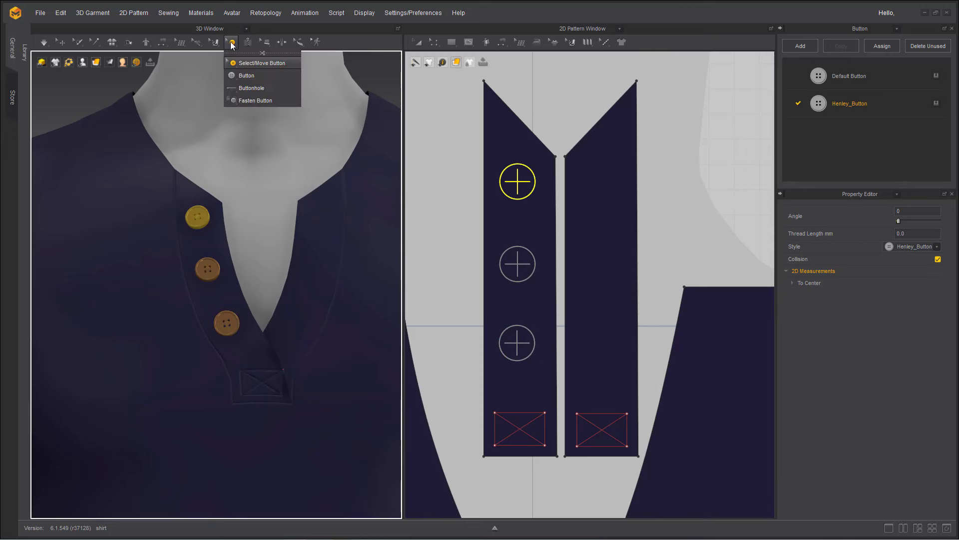
click(246, 88)
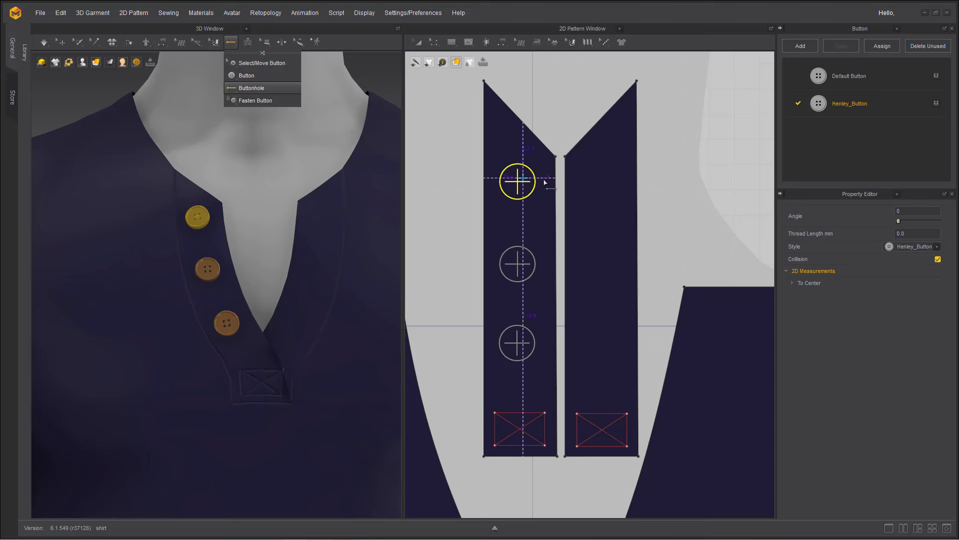
click(604, 183)
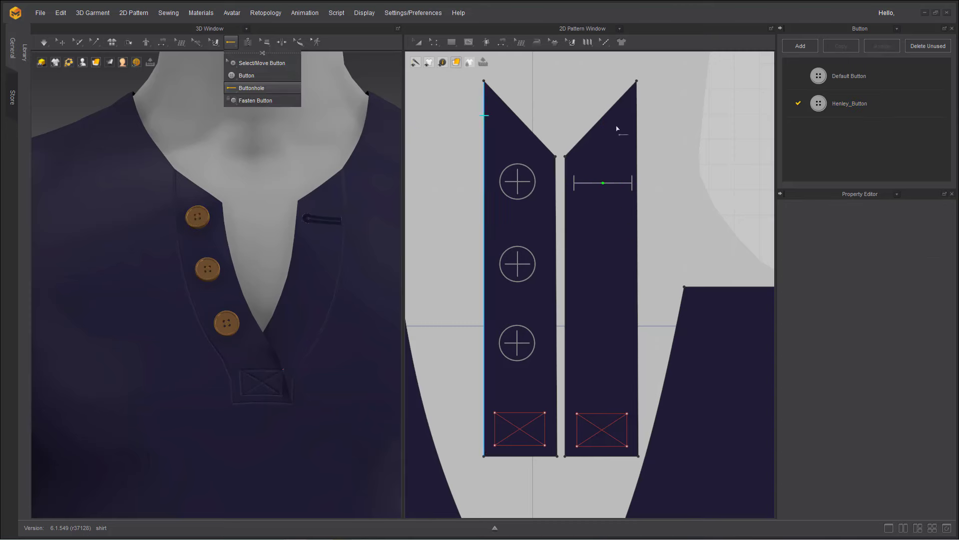
Set the Henley_Buttonhole width to 15 mm
click(856, 31)
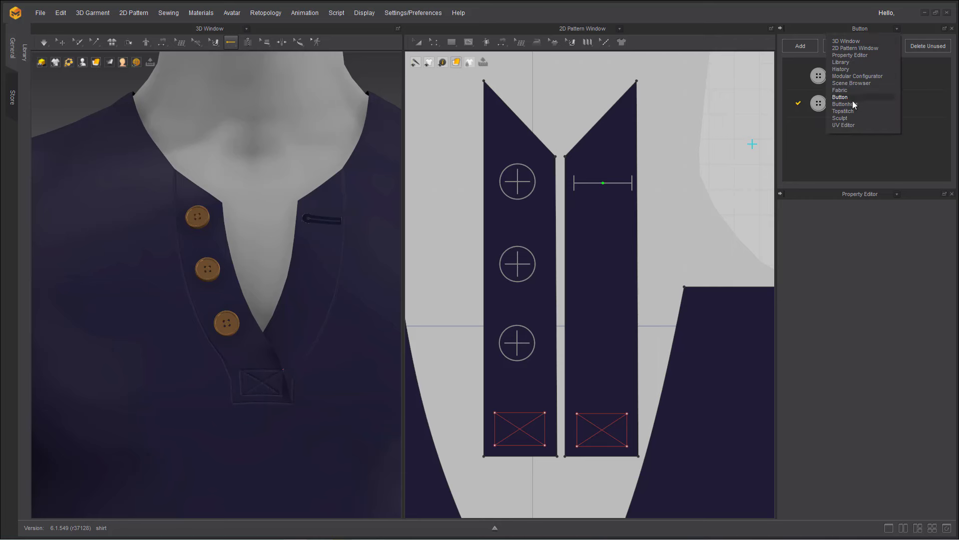
click(852, 92)
click(853, 106)
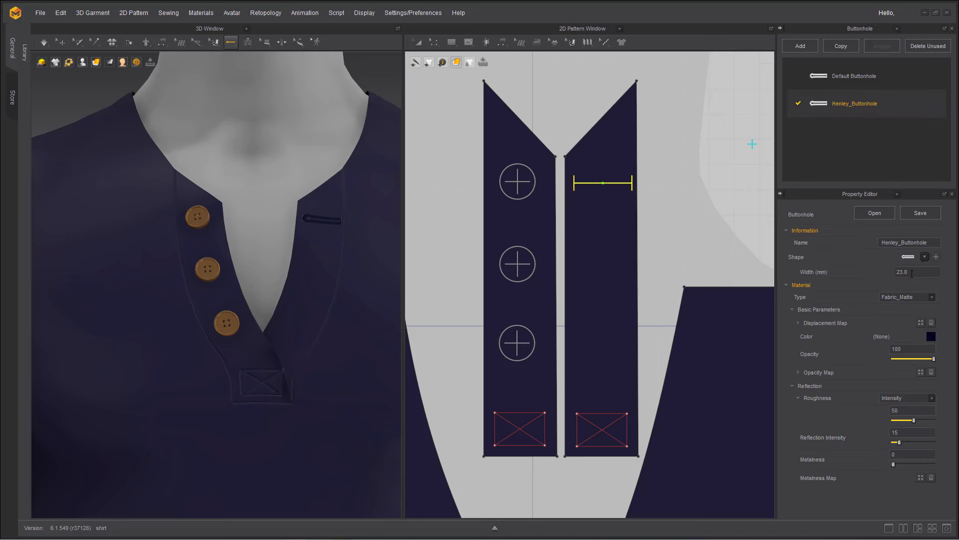
drag(912, 274, 861, 276)
text(15)
key(Return)
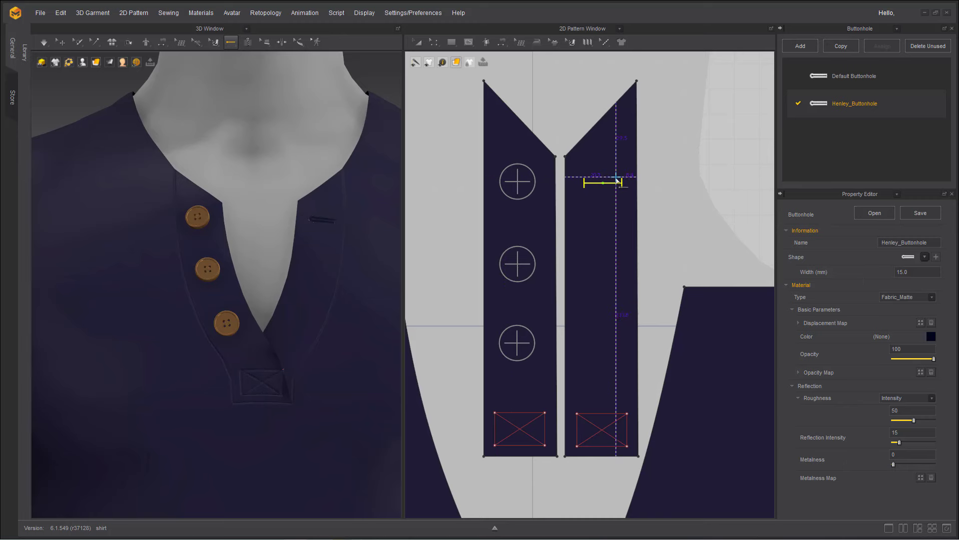
Add two more buttonholes on the right placket strip, roughly level with the middle and lower buttons
click(603, 268)
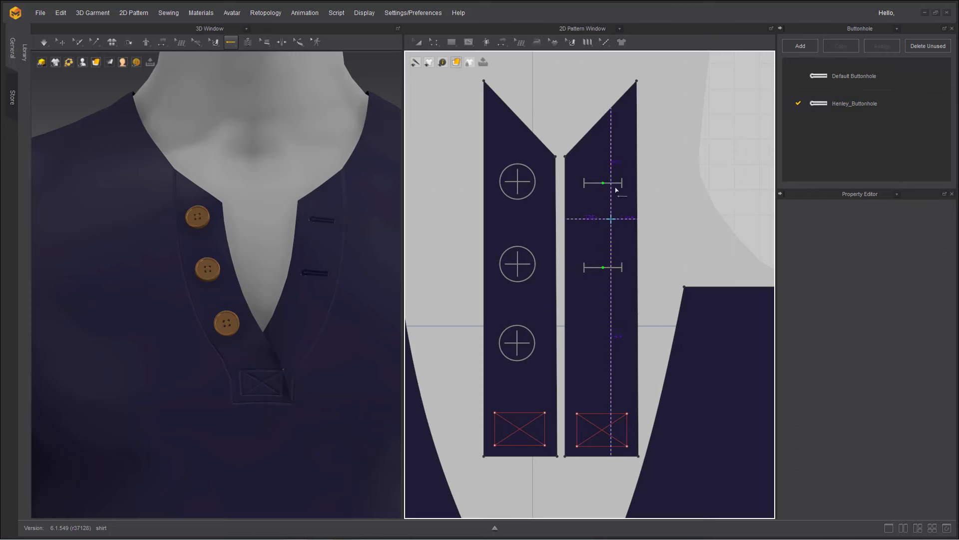
click(601, 345)
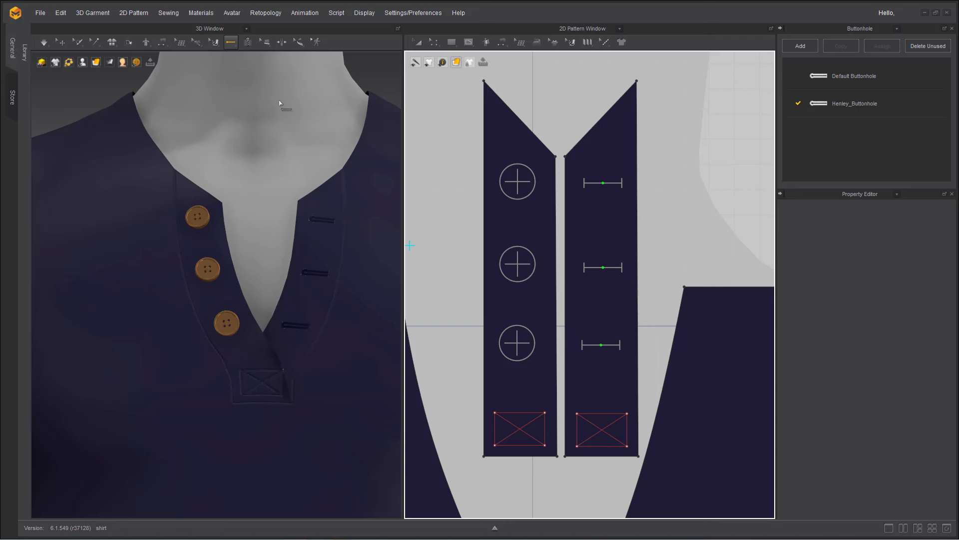
Fasten the middle and lower buttons to their matching buttonholes with Fasten Button, leaving the upper one open
click(231, 43)
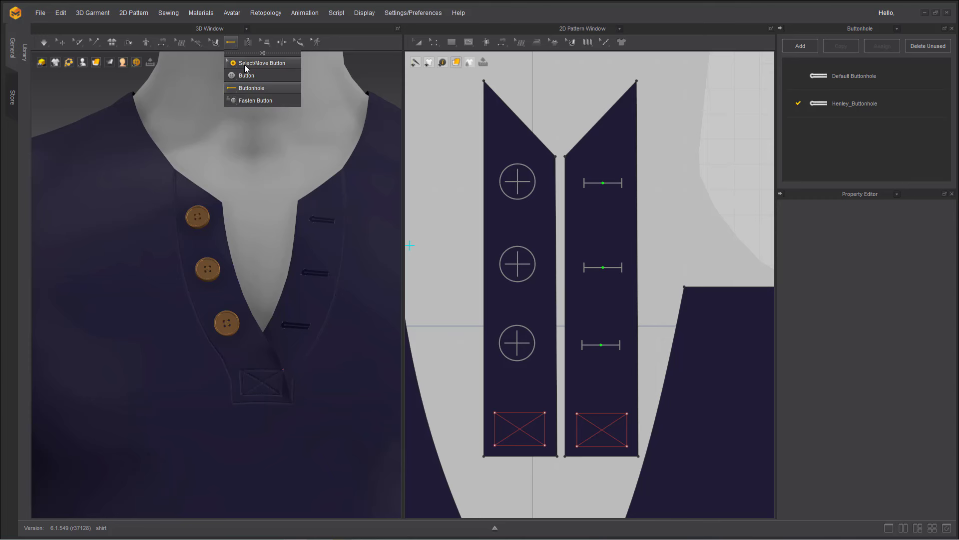
click(250, 101)
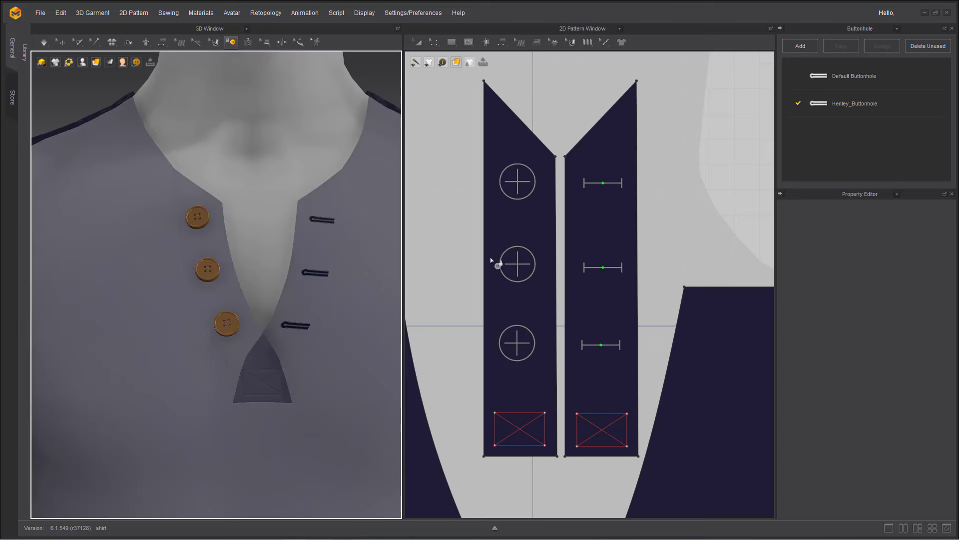
click(520, 265)
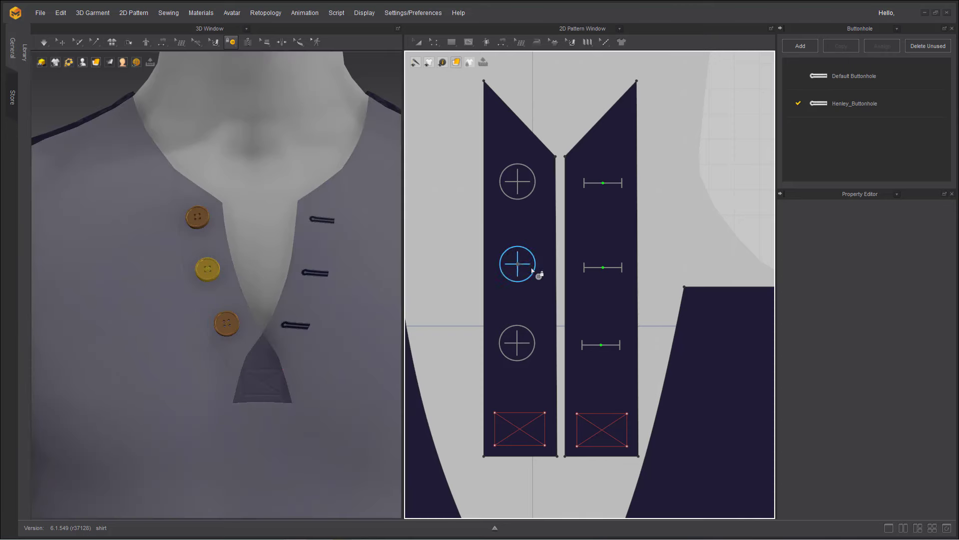
click(600, 269)
click(518, 344)
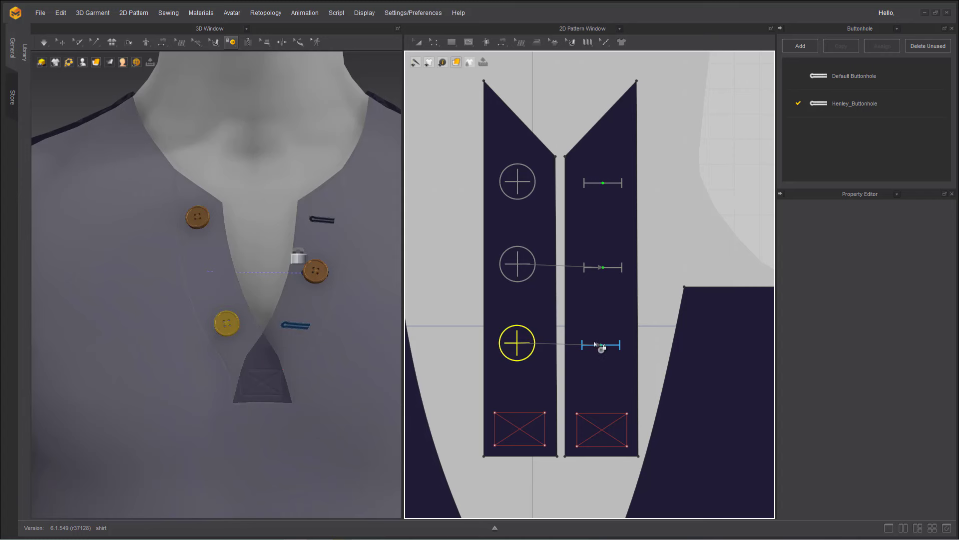
click(602, 345)
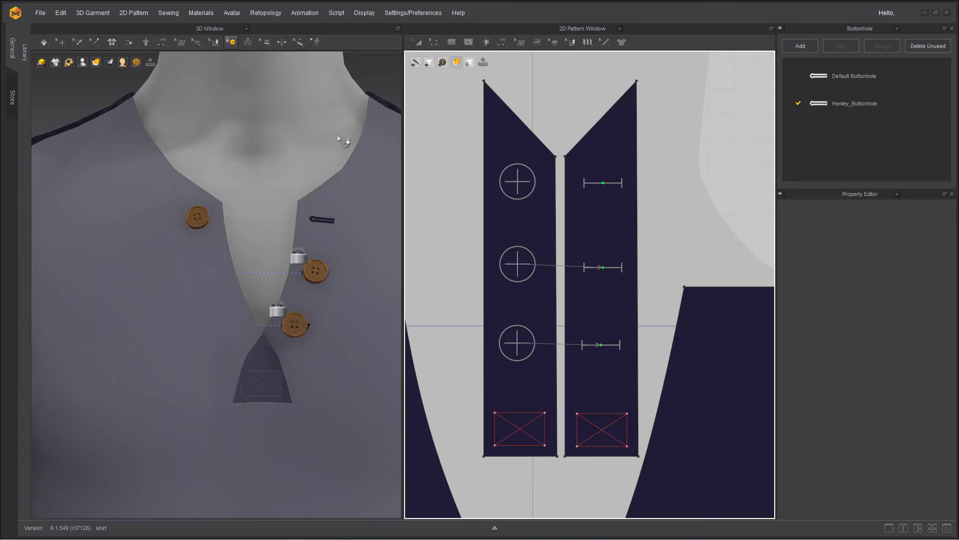
Simulate the garment to close the fastened placket, tugging the lower and middle buttons into place, and stop the simulation
click(61, 42)
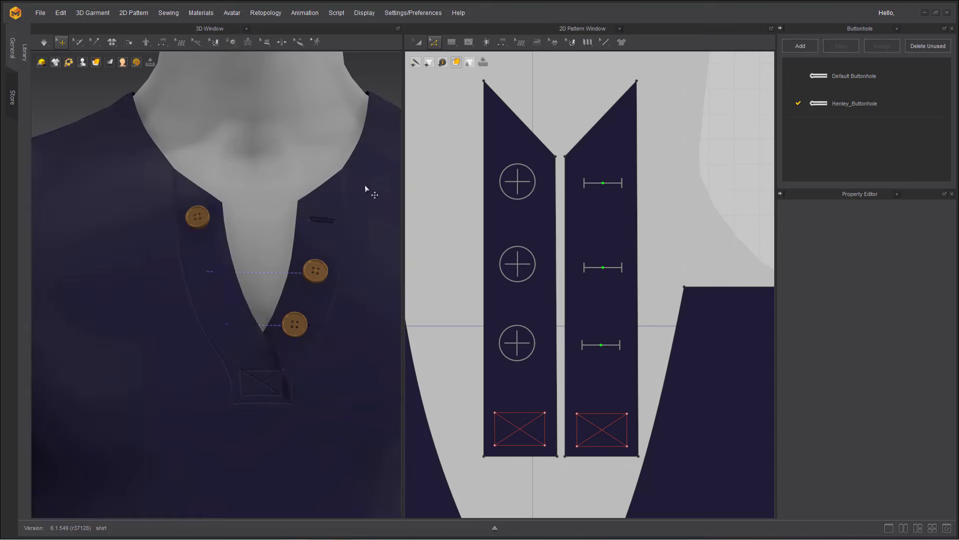
key(space)
click(266, 319)
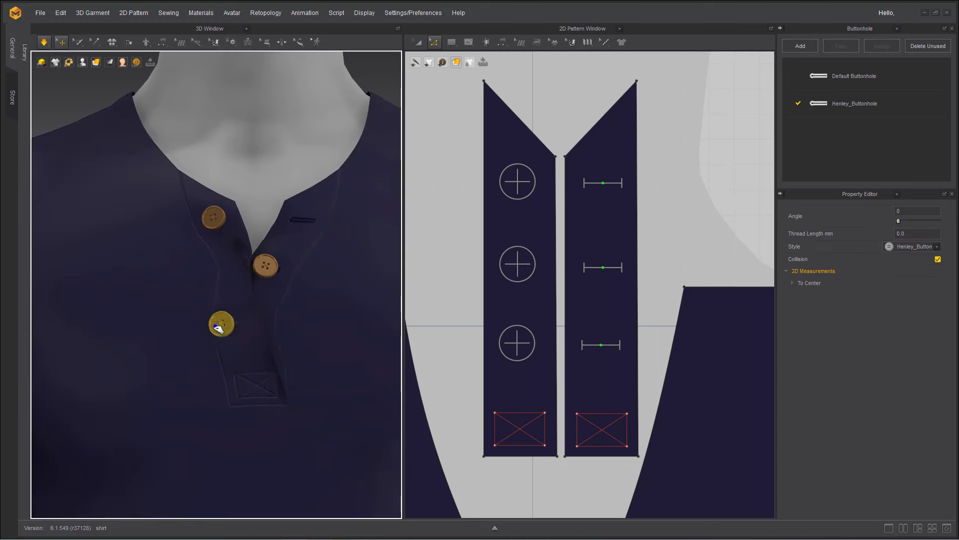
click(273, 268)
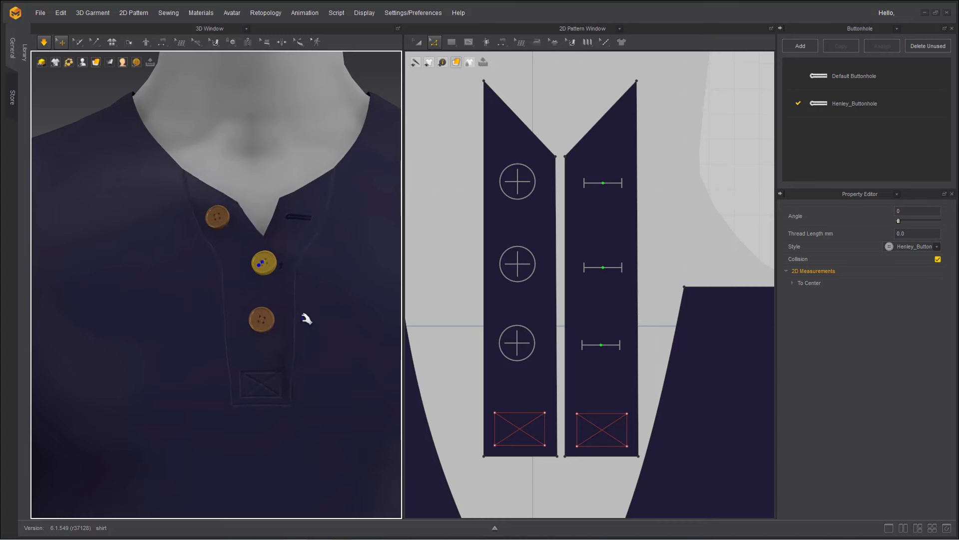
scroll(307, 319, down, 8)
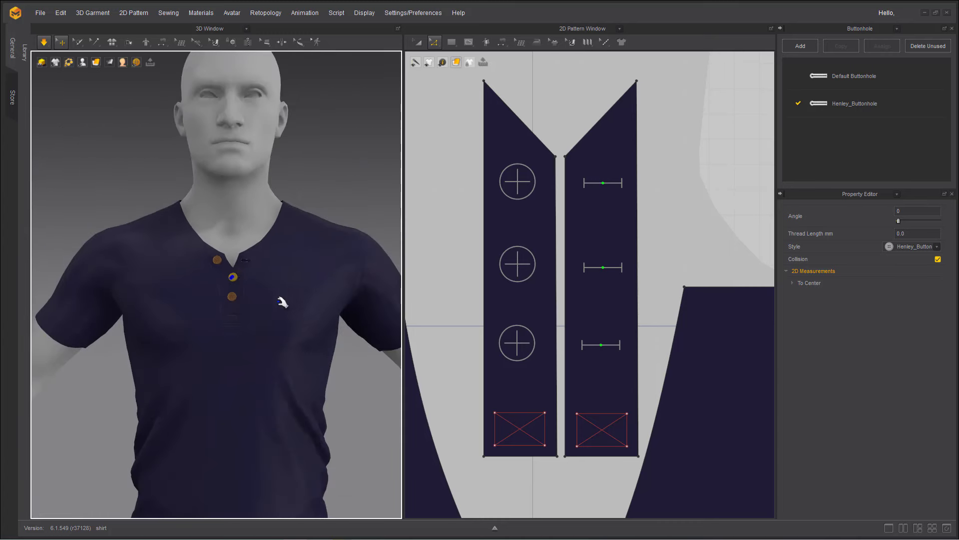
click(143, 194)
scroll(198, 287, up, 5)
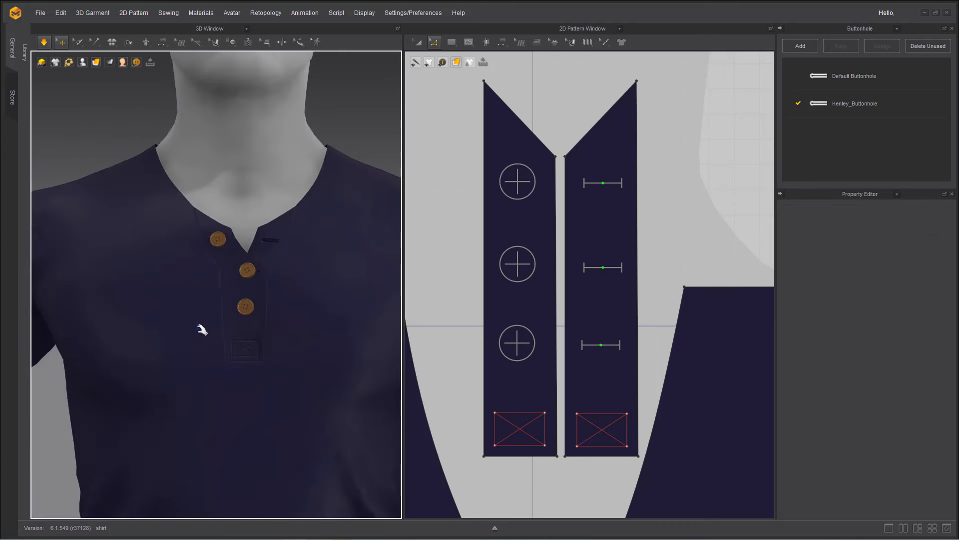
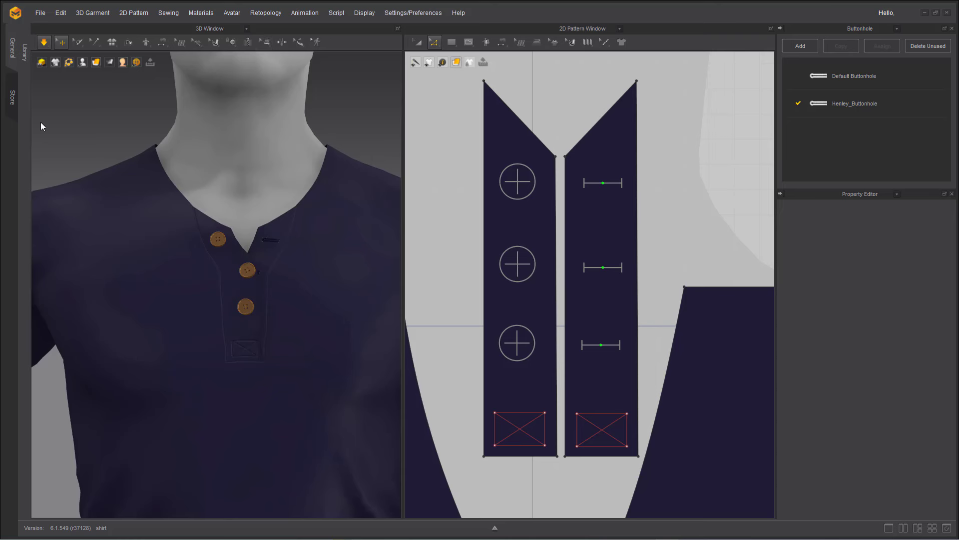
key(space)
Move the middle and lower fastened button-and-buttonhole pairs up both placket strips, closer to the top pair
click(249, 42)
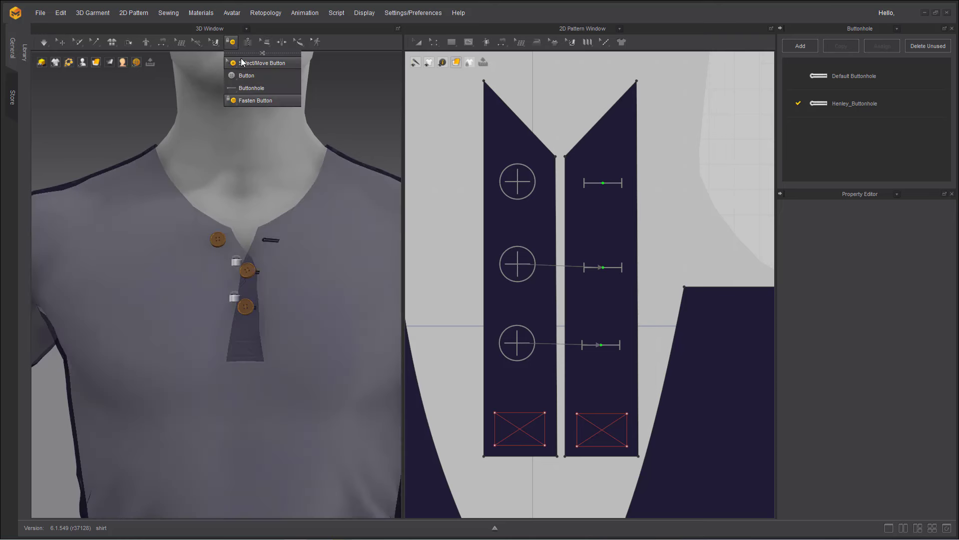
click(245, 63)
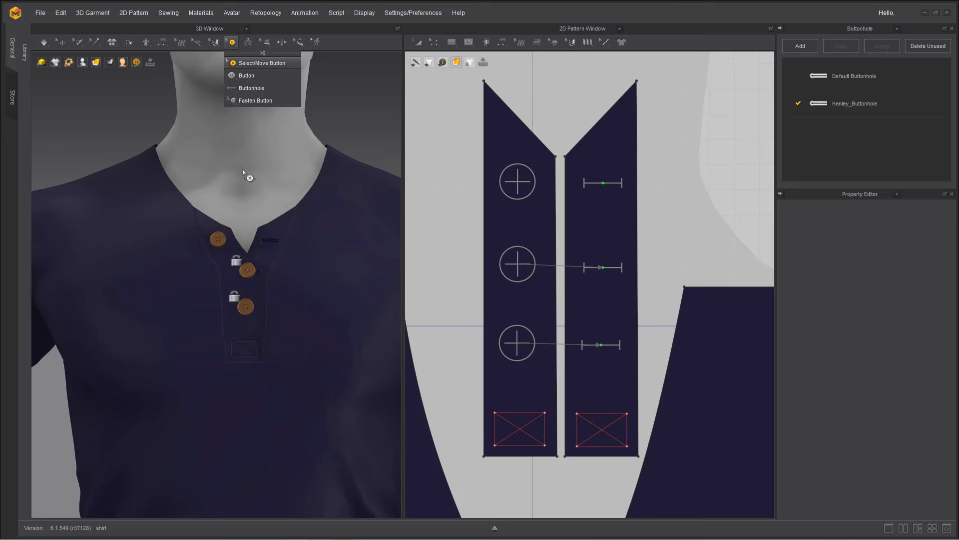
click(518, 263)
click(613, 273)
key(Up)
key(Up)
key(Down)
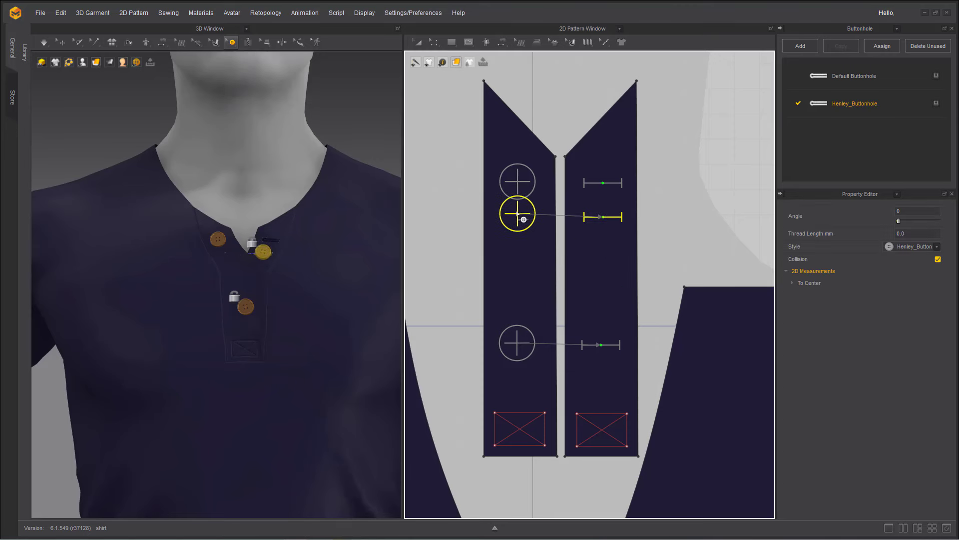
drag(521, 218, 523, 239)
click(518, 343)
drag(605, 346, 615, 296)
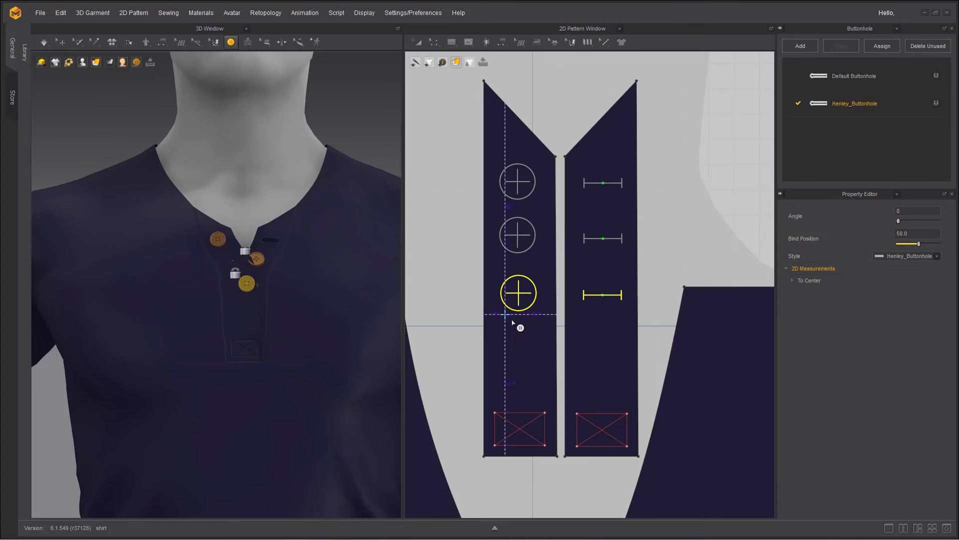
Add a fourth button on the left placket strip and a matching buttonhole on the right strip, just above the stitch boxes
click(519, 370)
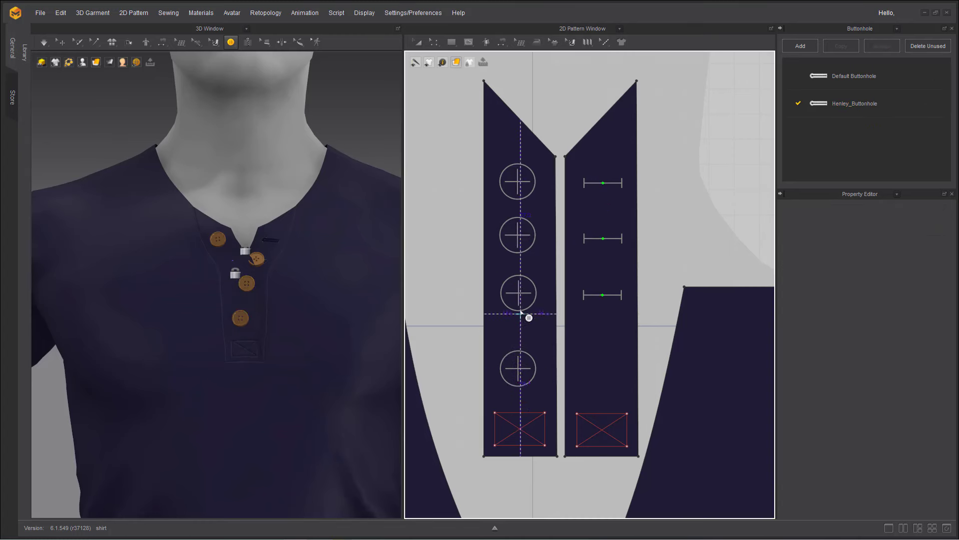
click(231, 42)
click(605, 370)
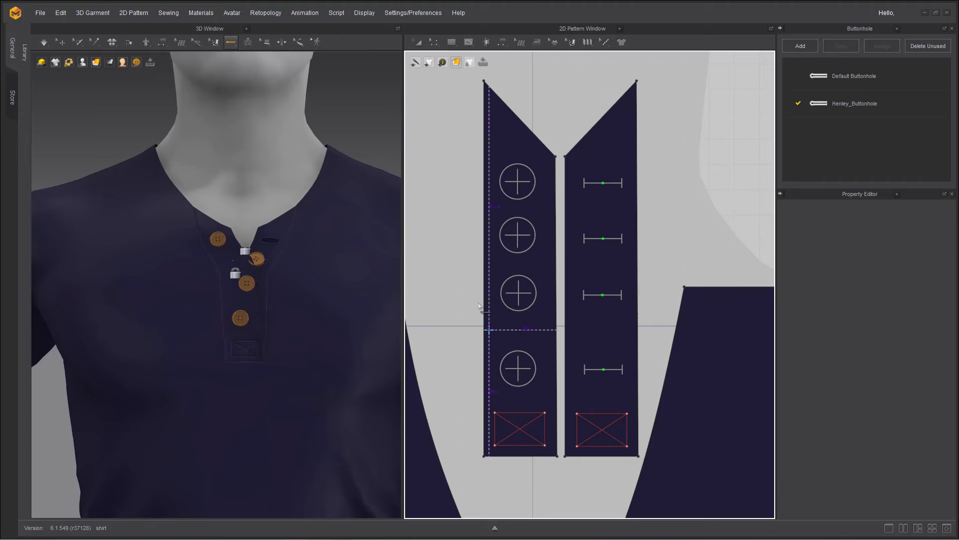
Shift the third button-and-buttonhole pair slightly down to even its spacing, and remove the second pair from both placket strips
click(231, 42)
click(250, 64)
click(591, 305)
drag(592, 306, 591, 312)
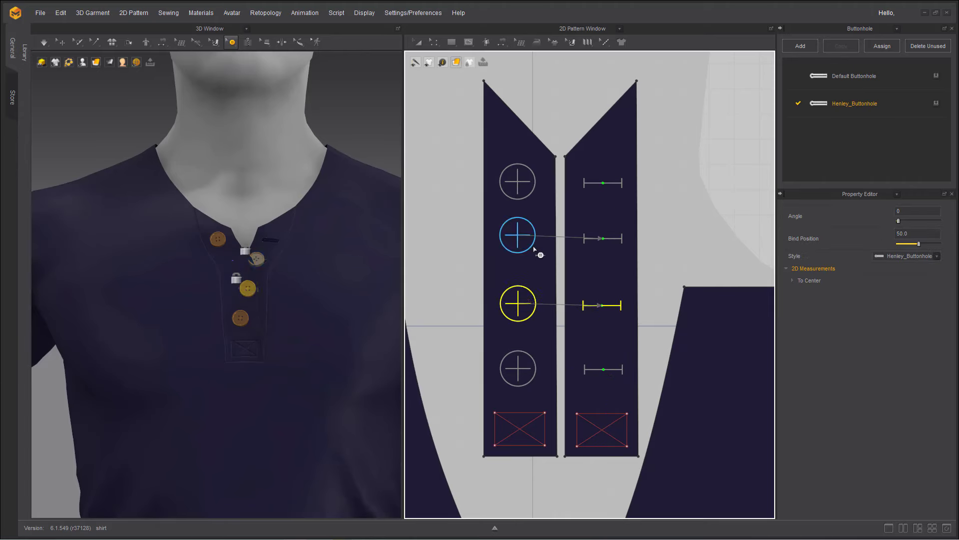
click(525, 242)
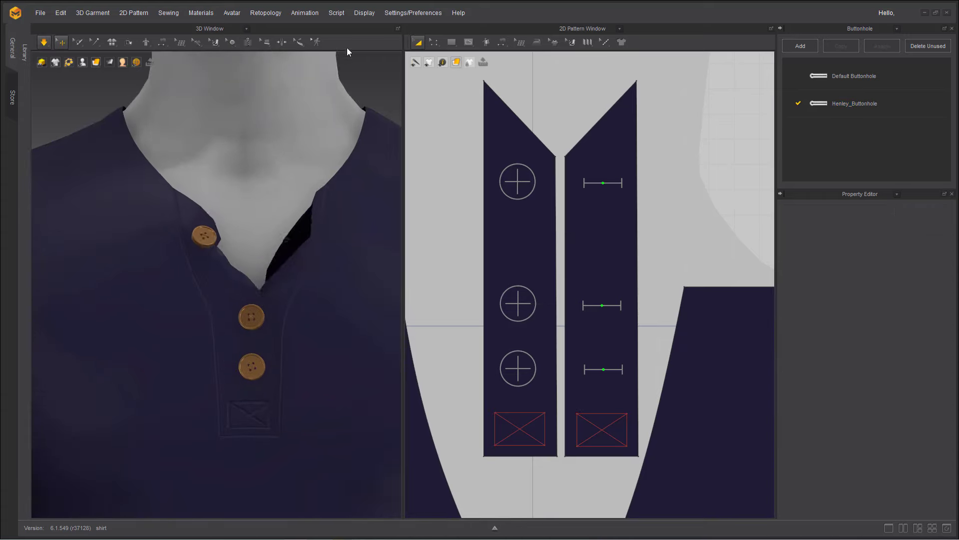
Add a button between the top two buttons on the left placket strip and a matching buttonhole at the same height on the right strip
drag(221, 228, 285, 111)
click(231, 42)
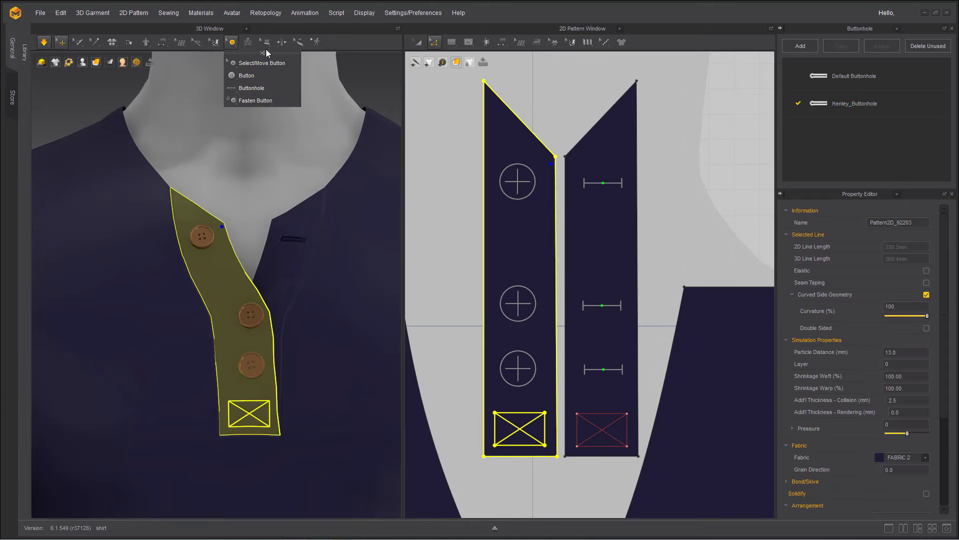
click(260, 62)
click(231, 42)
click(252, 75)
click(518, 245)
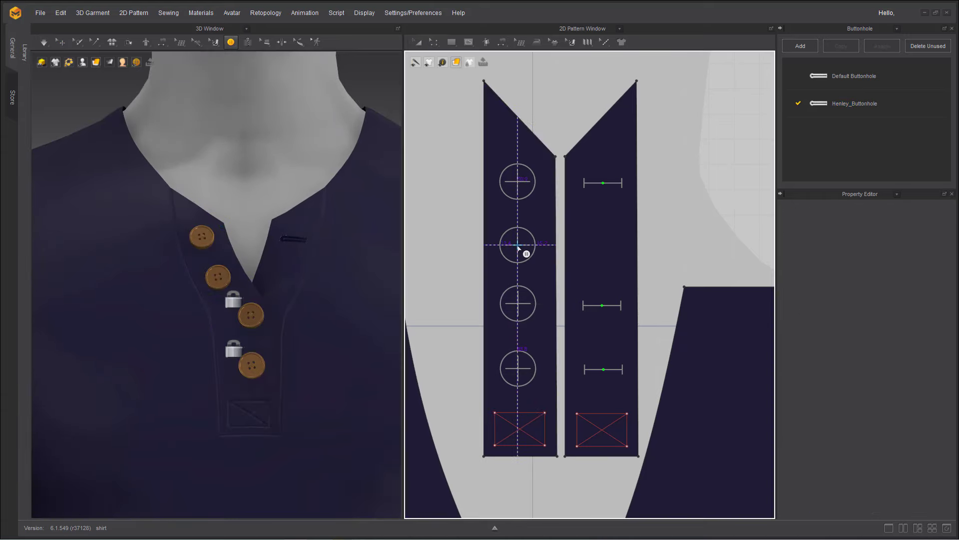
click(231, 42)
click(258, 62)
click(518, 245)
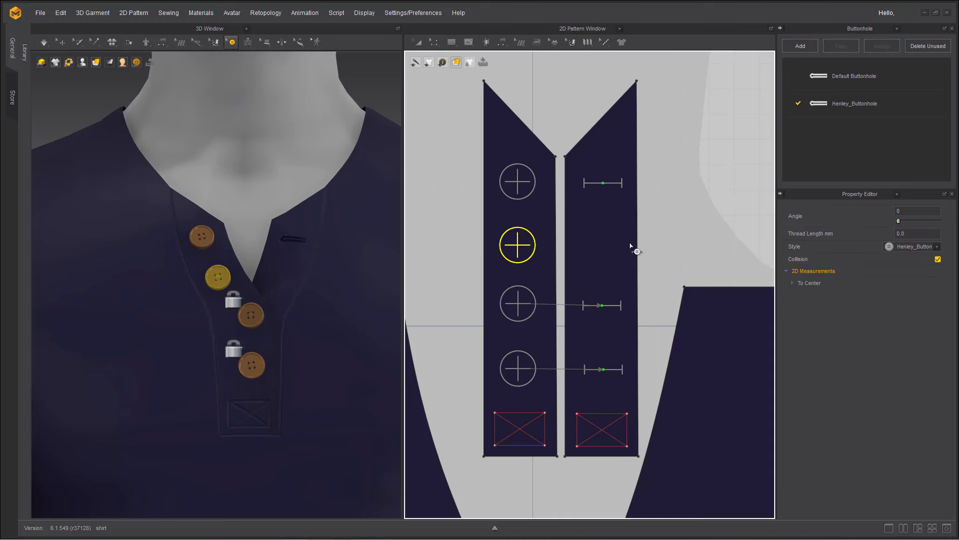
click(231, 42)
click(247, 89)
click(603, 247)
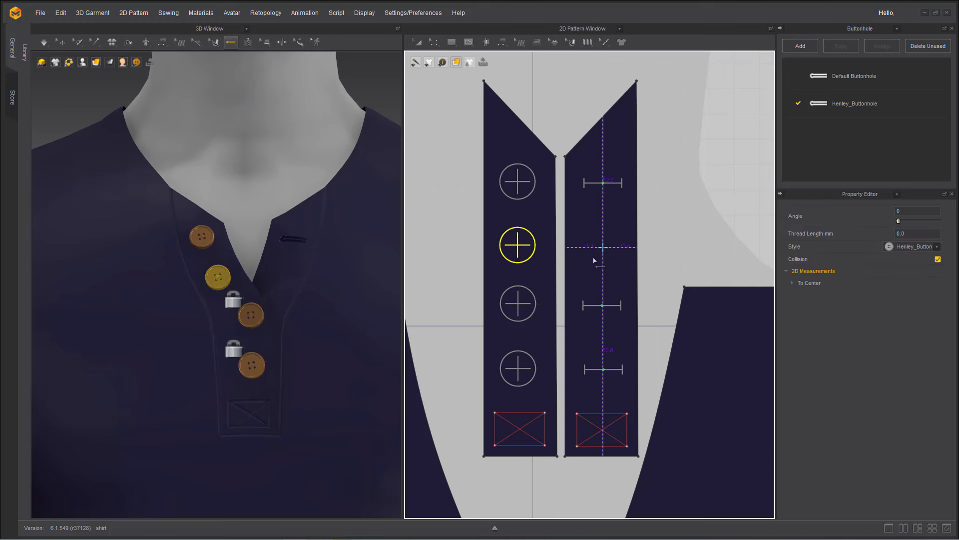
Fasten the second button from the top of the left placket strip to its matching buttonhole on the right strip
click(200, 43)
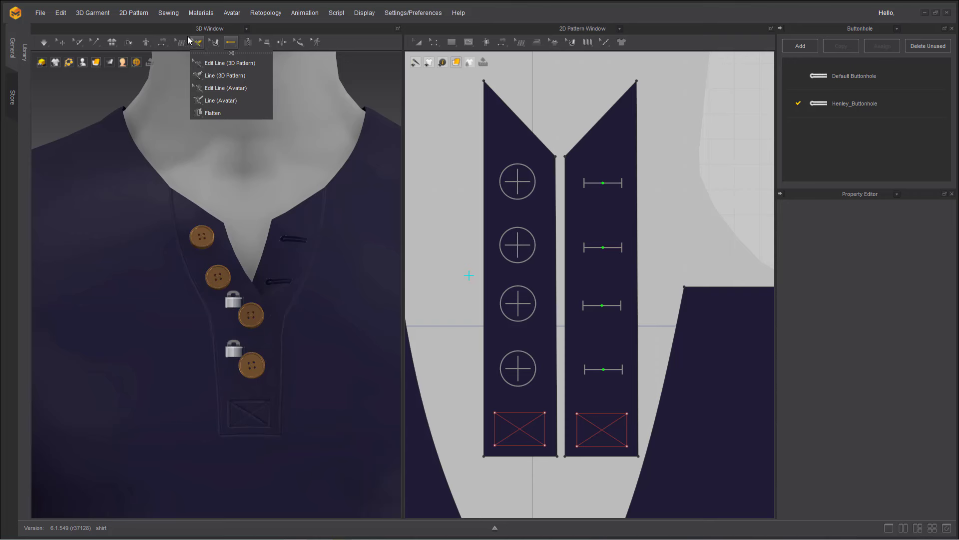
click(231, 42)
click(252, 100)
click(518, 245)
click(603, 248)
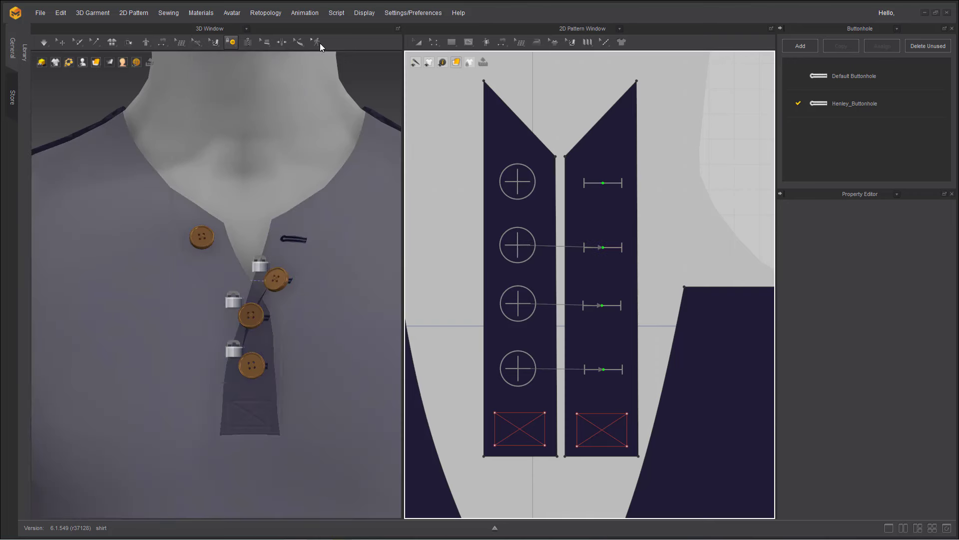
Simulate the garment to close the newly fastened button, tugging the top two buttons into place
key(space)
click(255, 273)
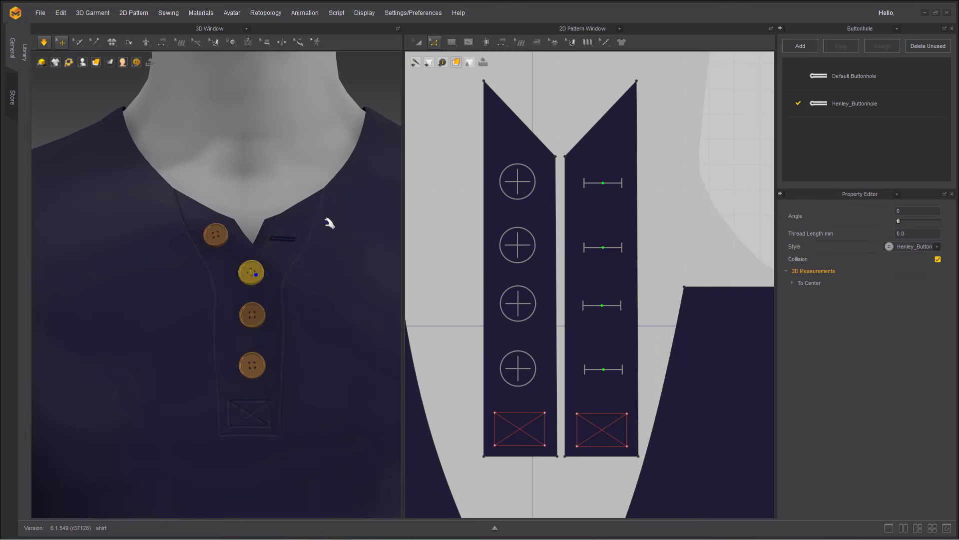
click(218, 239)
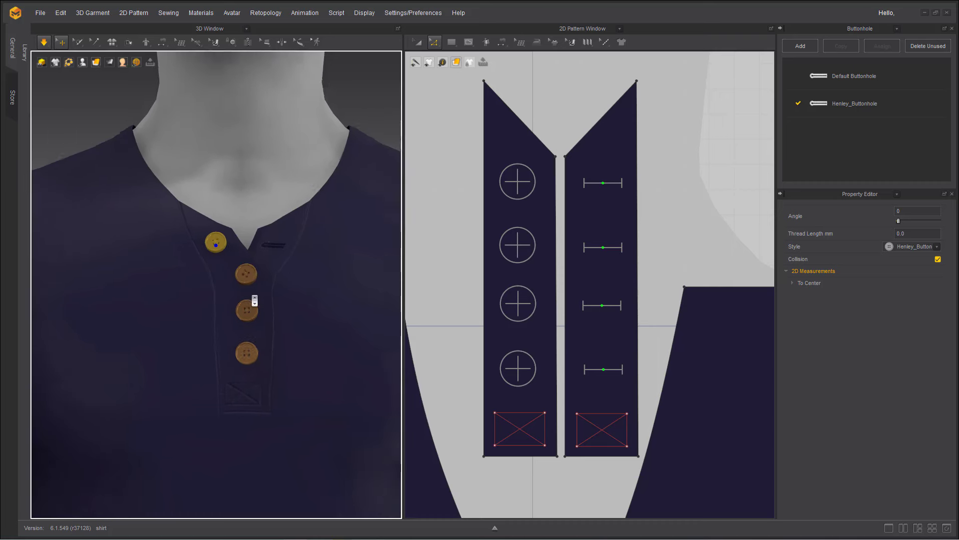
scroll(257, 300, down, 5)
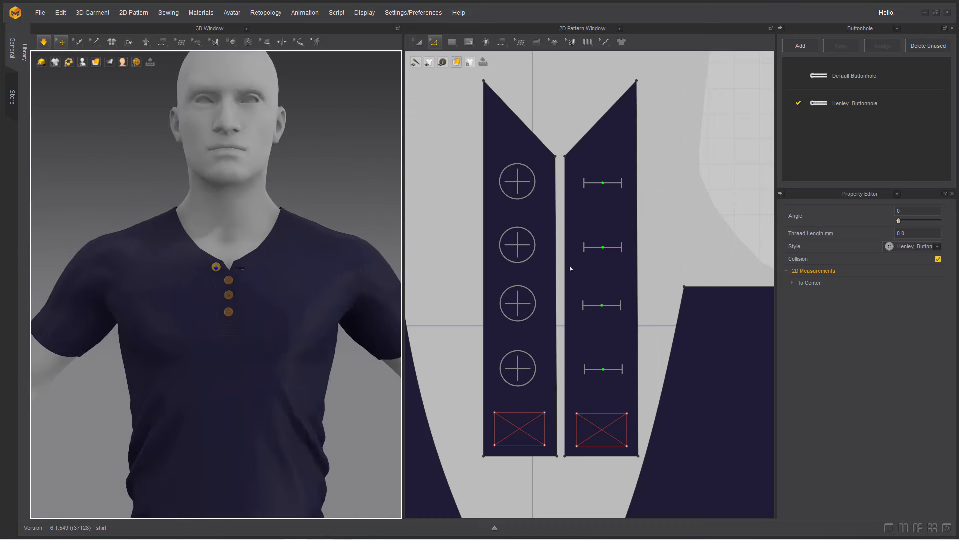
Set the width of the Henley_Button style to 10 mm
click(833, 103)
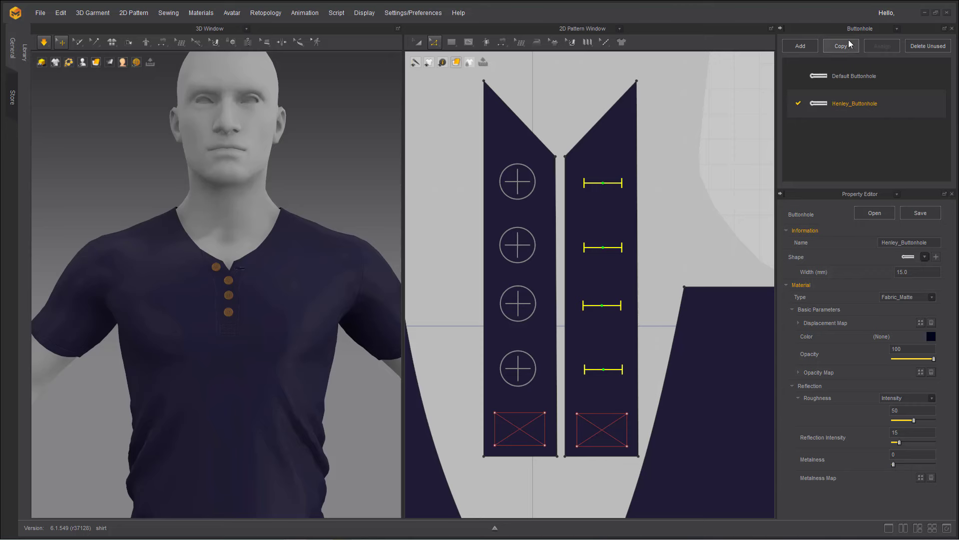
click(858, 29)
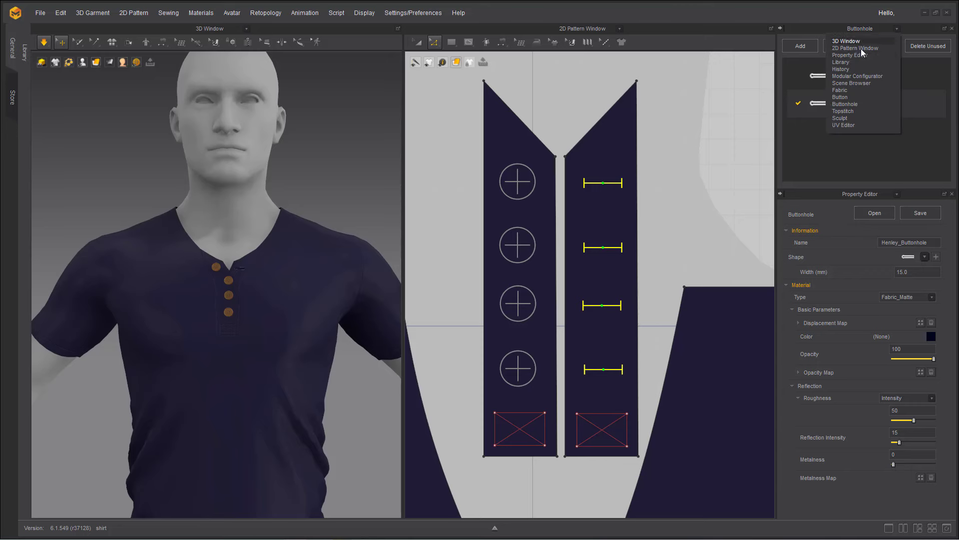
click(849, 97)
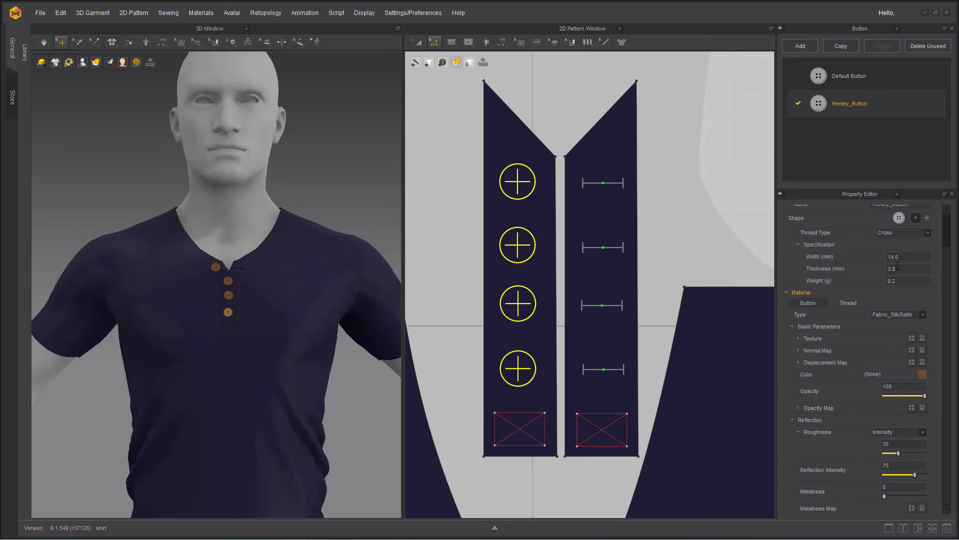
text(10)
key(Return)
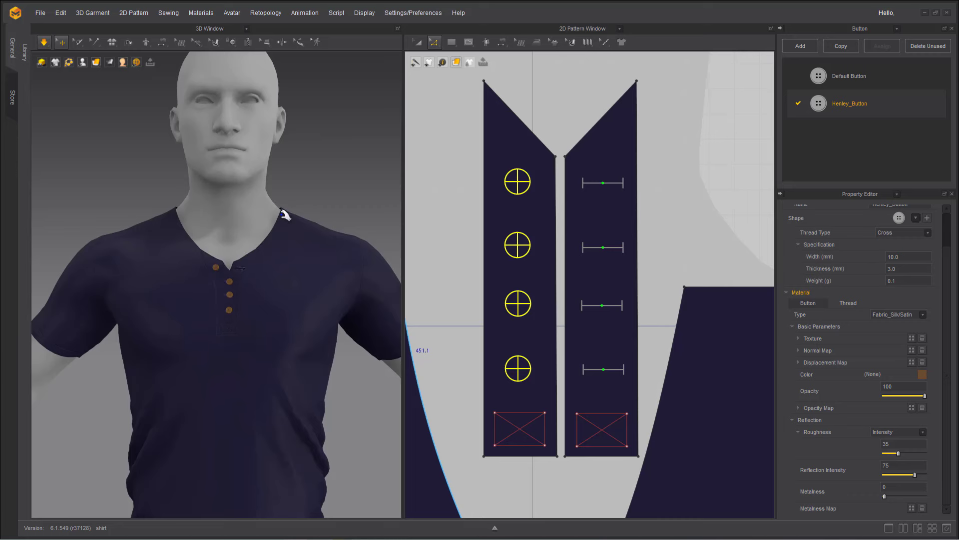
Simulate the shirt with the resized buttons, tugging the placket edge and the front panel beside the stitch box, and stop the simulation
key(space)
scroll(214, 304, up, 5)
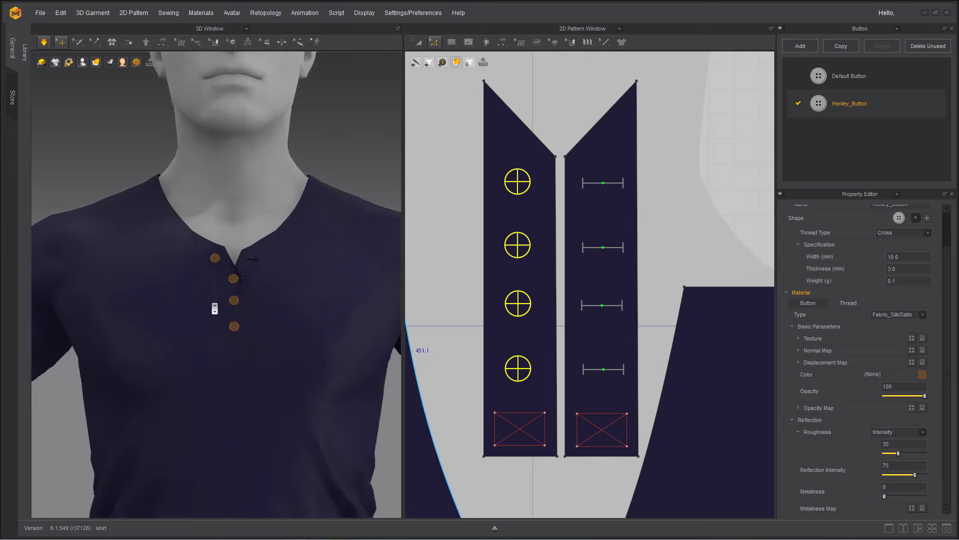
click(267, 275)
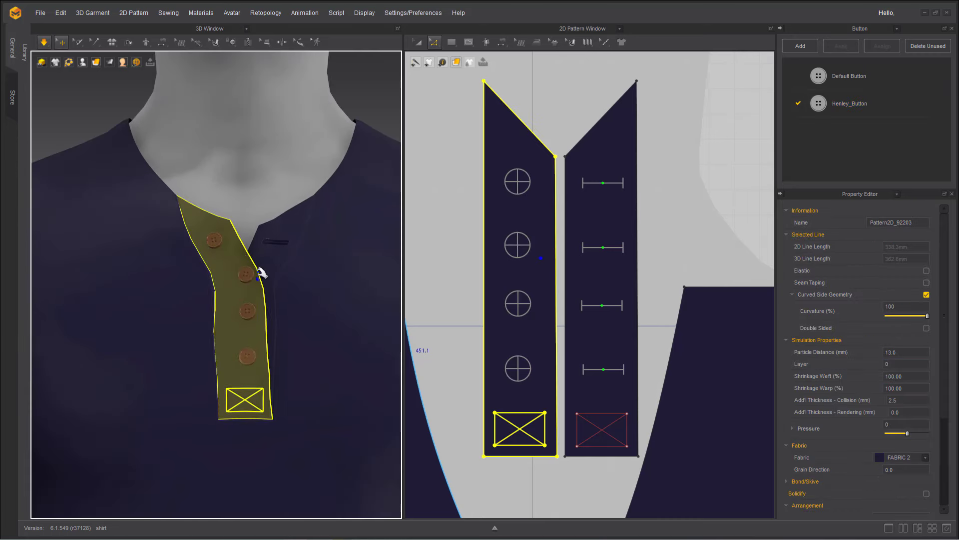
scroll(271, 234, down, 2)
scroll(271, 234, down, 5)
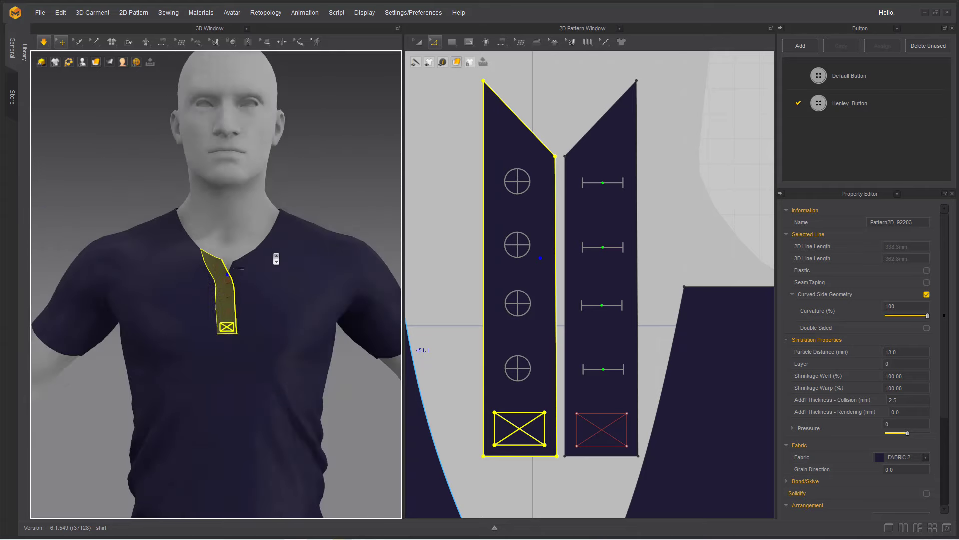
key(Escape)
scroll(188, 310, up, 3)
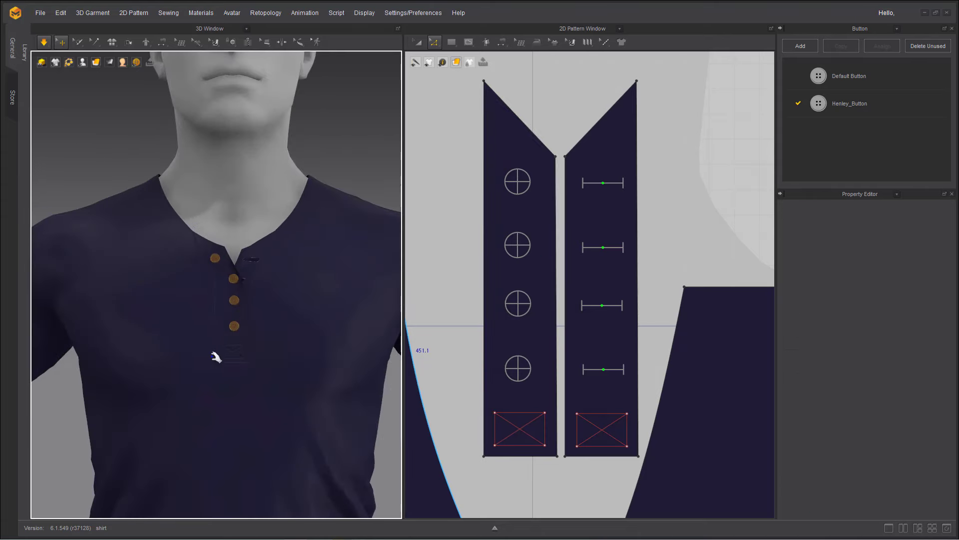
click(220, 365)
right_drag(219, 364, 197, 353)
key(space)
scroll(479, 333, down, 10)
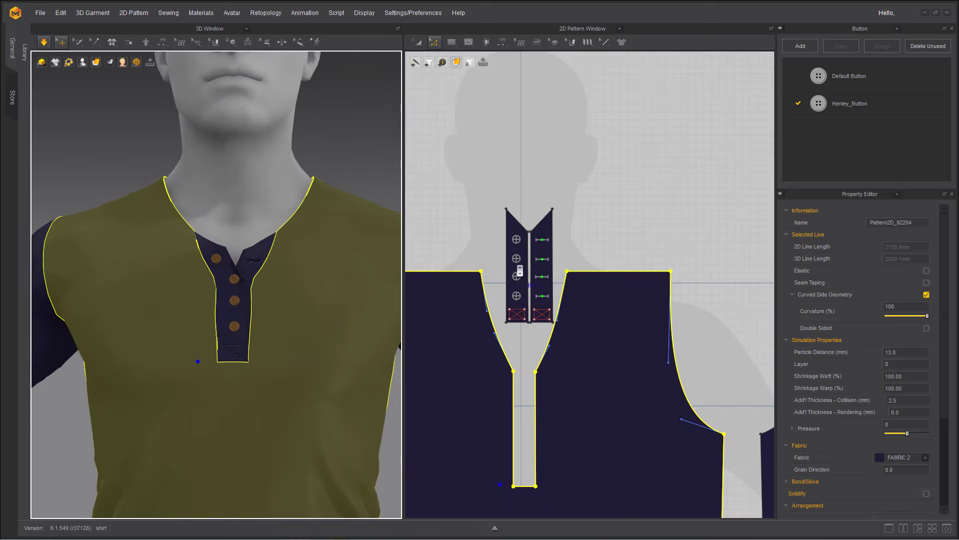
scroll(232, 305, down, 2)
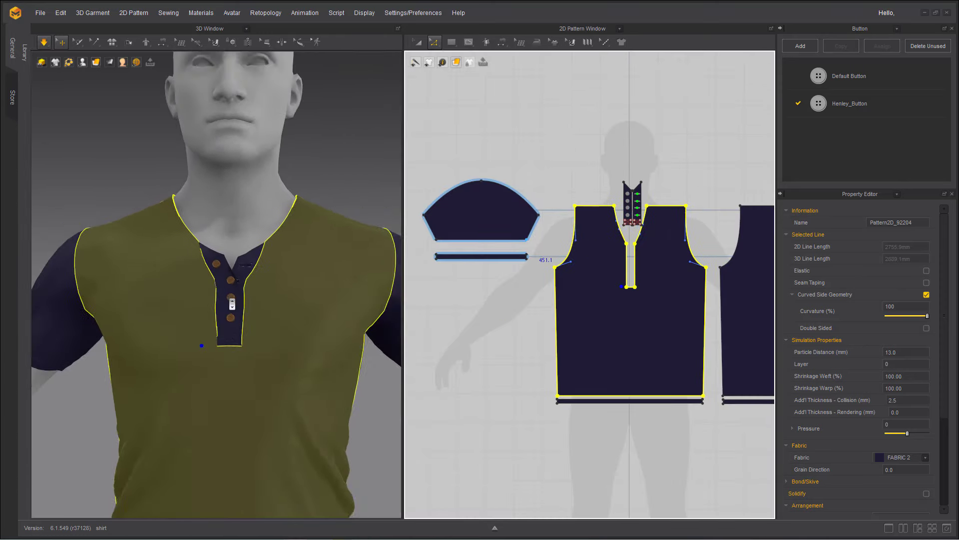
click(336, 187)
Set the additional collision and rendering thickness of all pattern pieces to 2 mm
scroll(529, 248, down, 5)
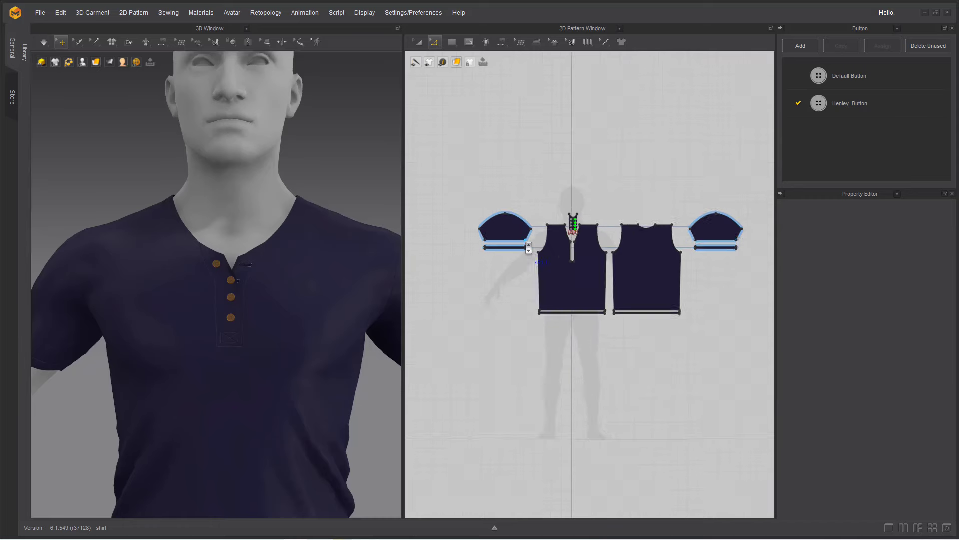
scroll(528, 244, up, 1)
click(418, 42)
drag(438, 131, 699, 330)
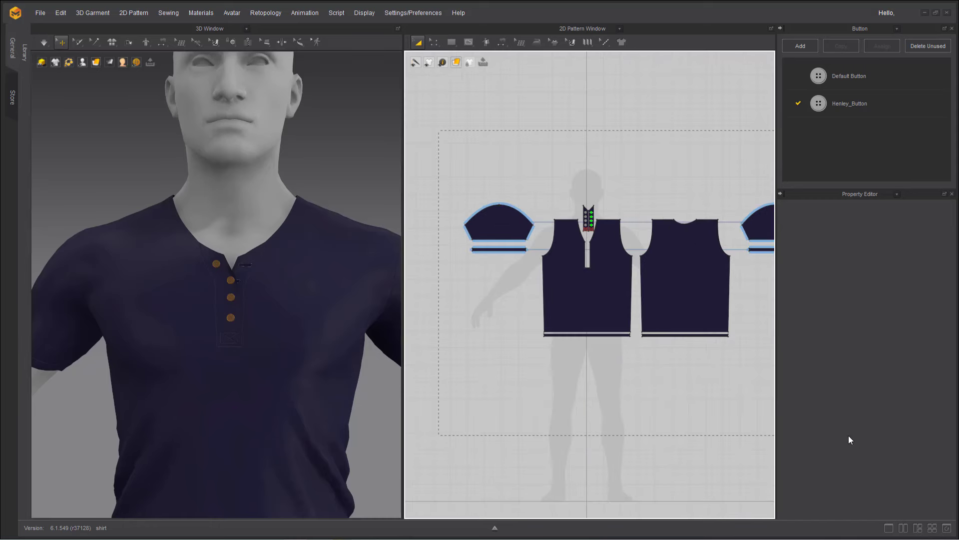
drag(849, 436, 849, 436)
double_click(903, 425)
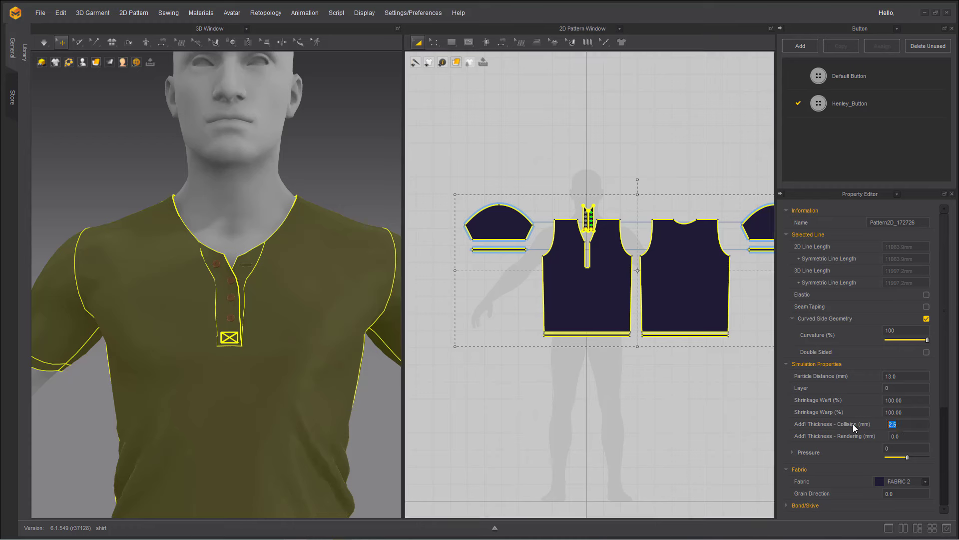
text(2)
key(Return)
click(541, 410)
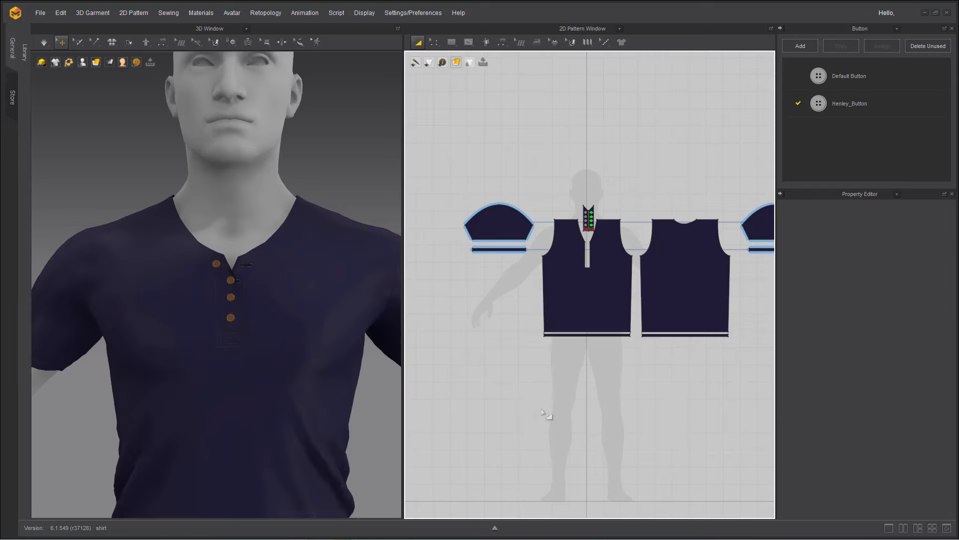
Switch the 3D garment display to Thick Textured Surface
click(97, 63)
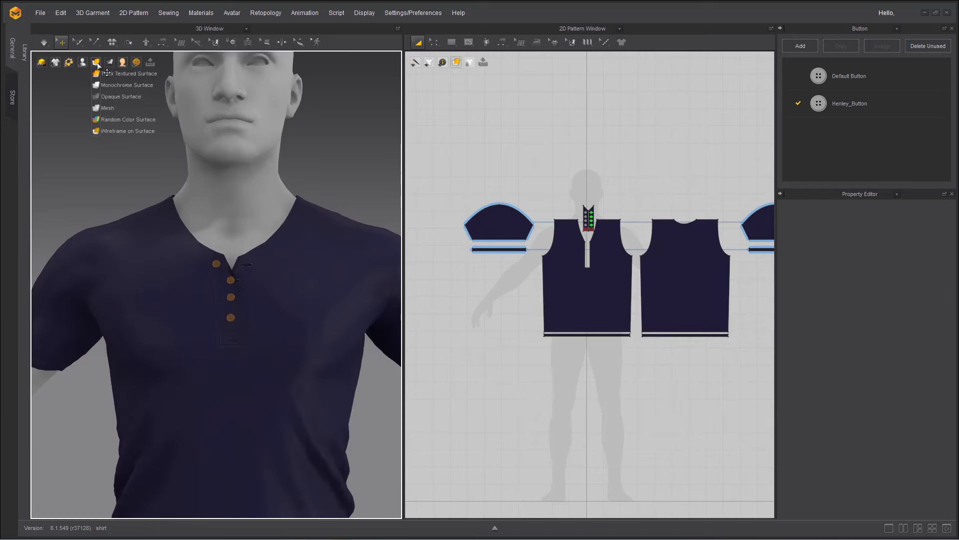
mouse_move(97, 64)
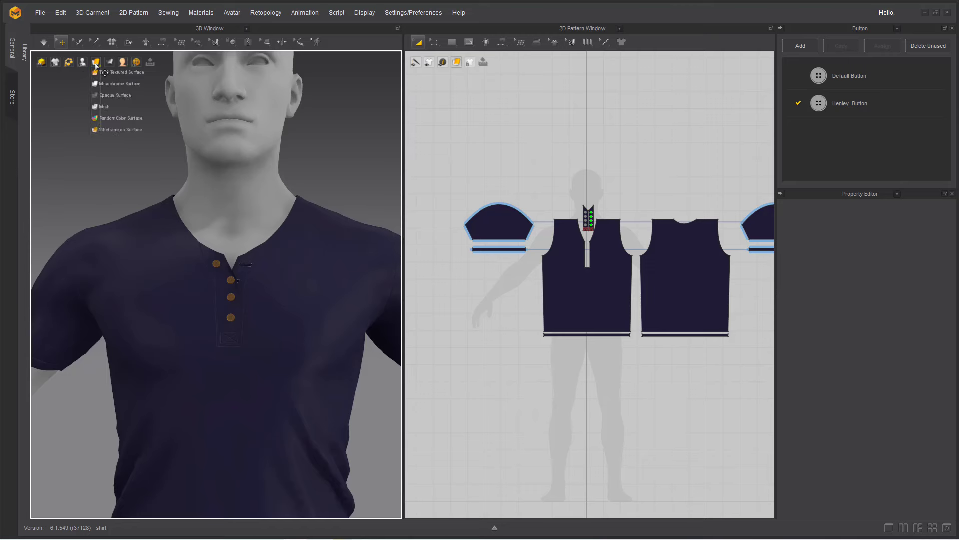
click(117, 74)
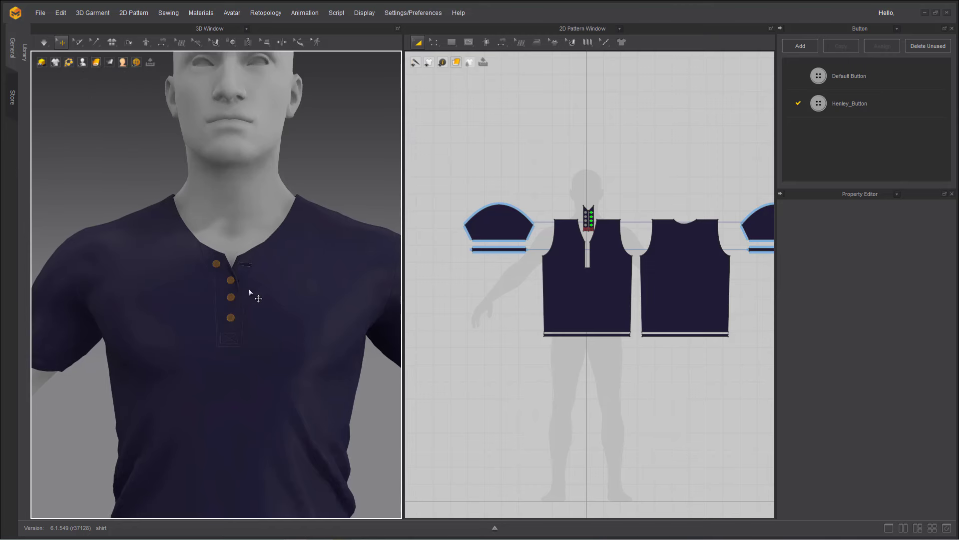
Examine the placket, buttons and overall drape of the shirt on the avatar, up close and from a distance
scroll(209, 299, up, 3)
scroll(208, 299, down, 1)
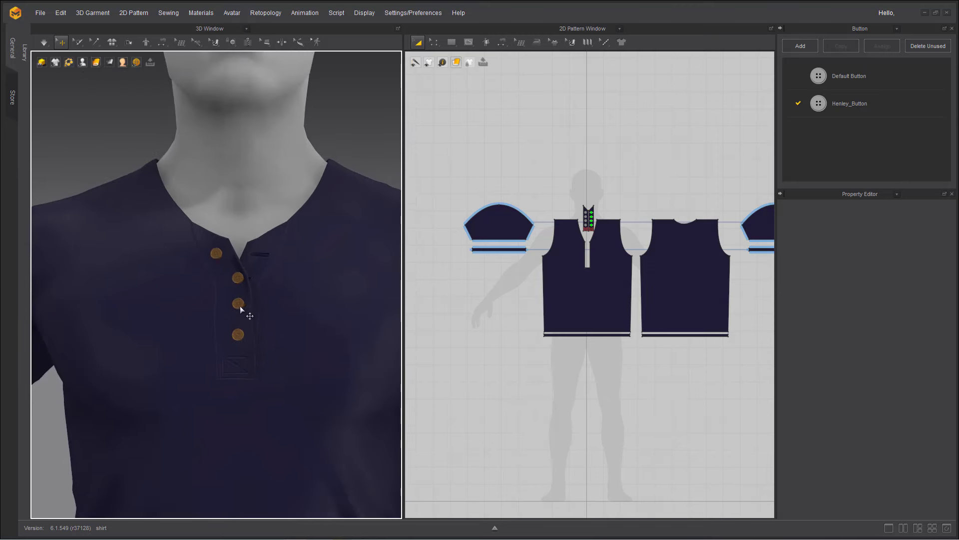
scroll(240, 306, down, 3)
scroll(100, 430, down, 2)
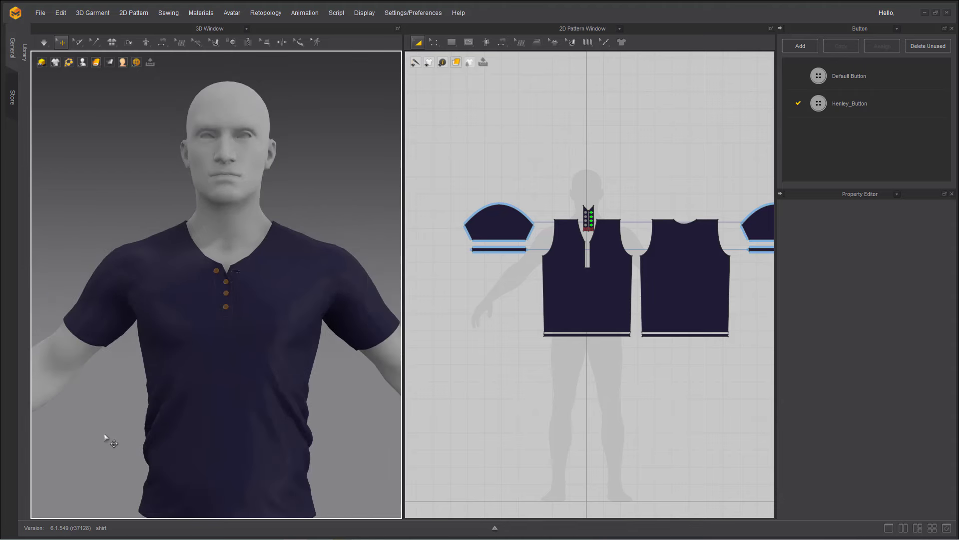
right_drag(141, 439, 217, 407)
middle_drag(217, 408, 220, 425)
scroll(254, 411, up, 5)
scroll(255, 411, down, 5)
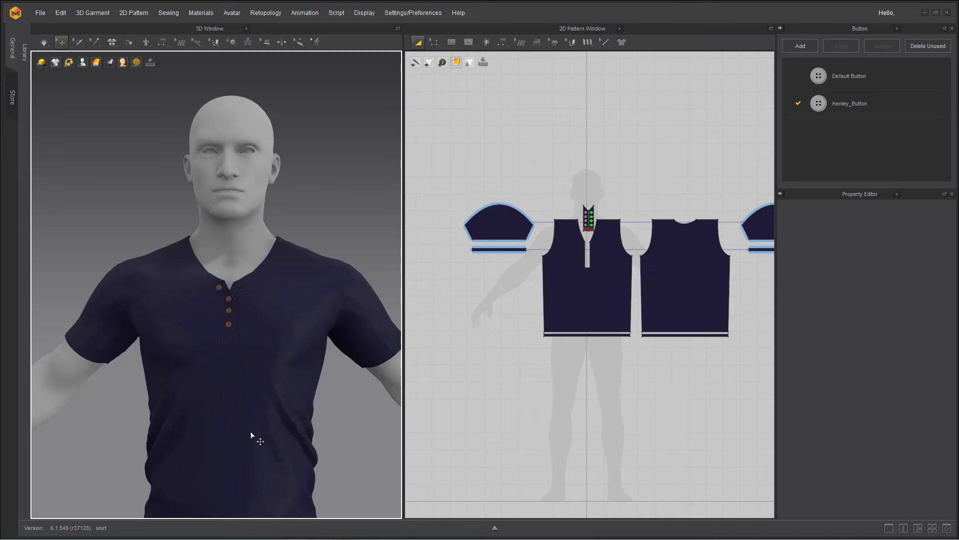
scroll(578, 210, up, 5)
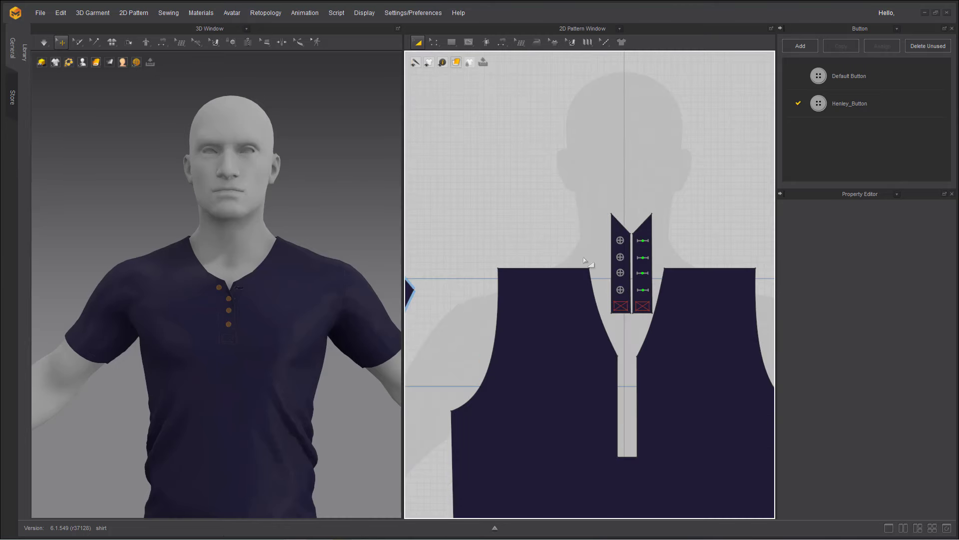
click(559, 267)
click(623, 350)
click(630, 348)
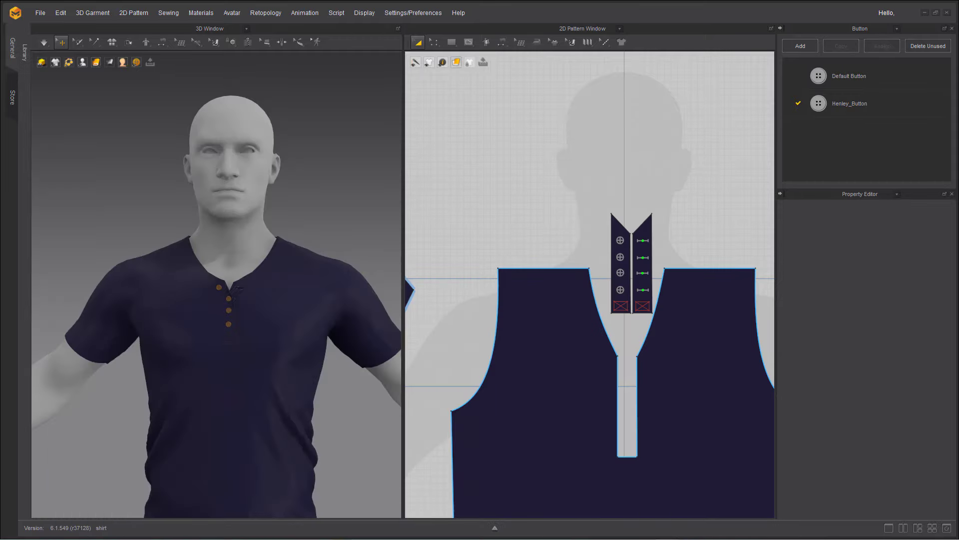
key(Escape)
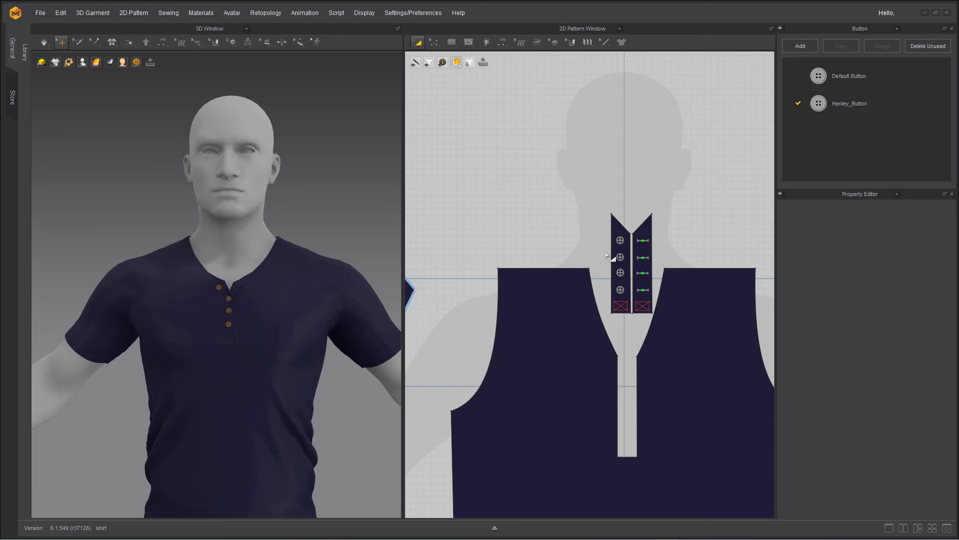
Select the top edges of both placket pieces and both front neckline curves with the Edit Pattern tool
click(434, 42)
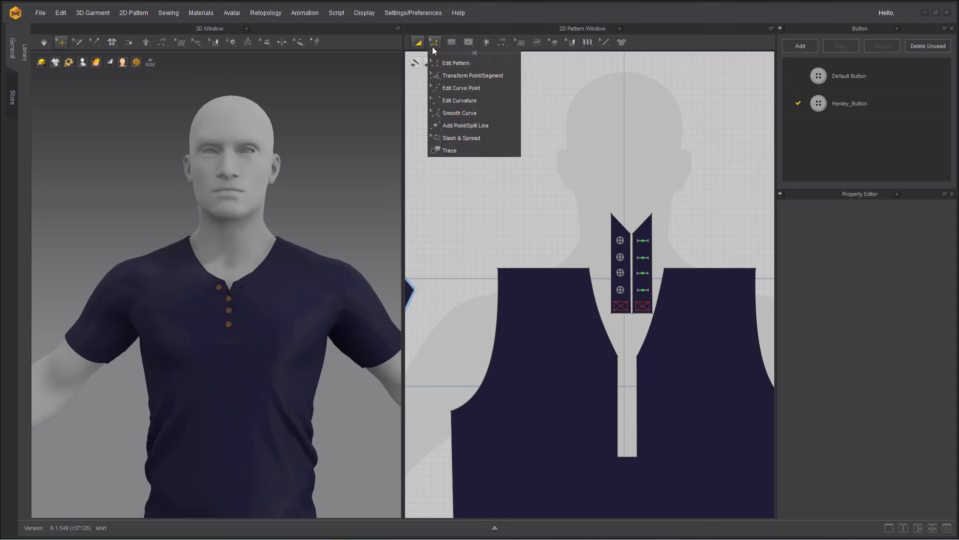
click(457, 64)
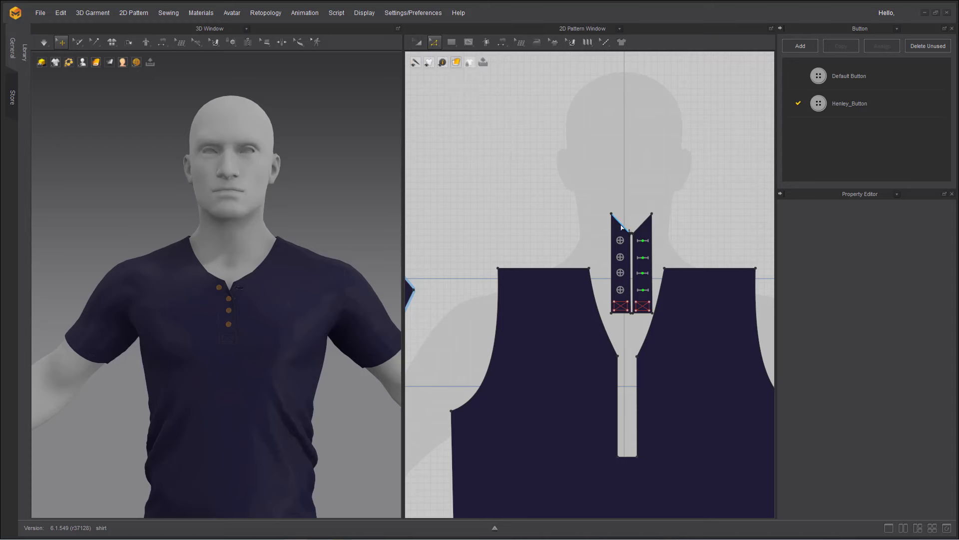
click(621, 224)
shift+click(643, 222)
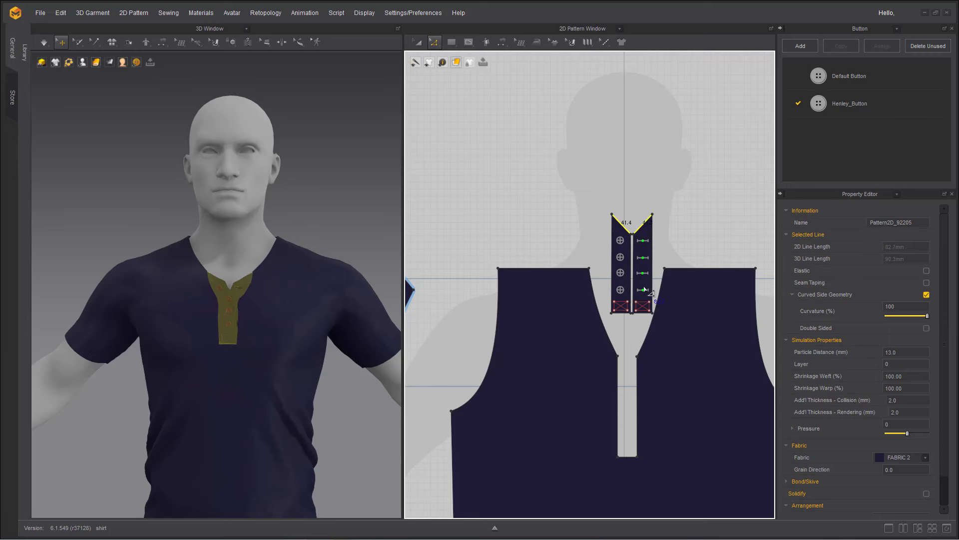
shift+click(610, 339)
shift+click(652, 347)
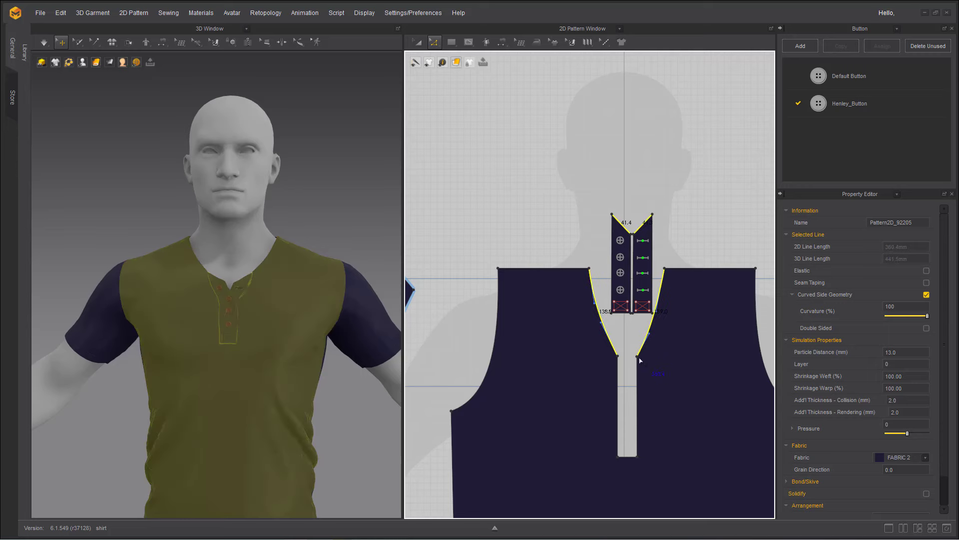
scroll(636, 363, down, 2)
middle_drag(613, 372, 402, 361)
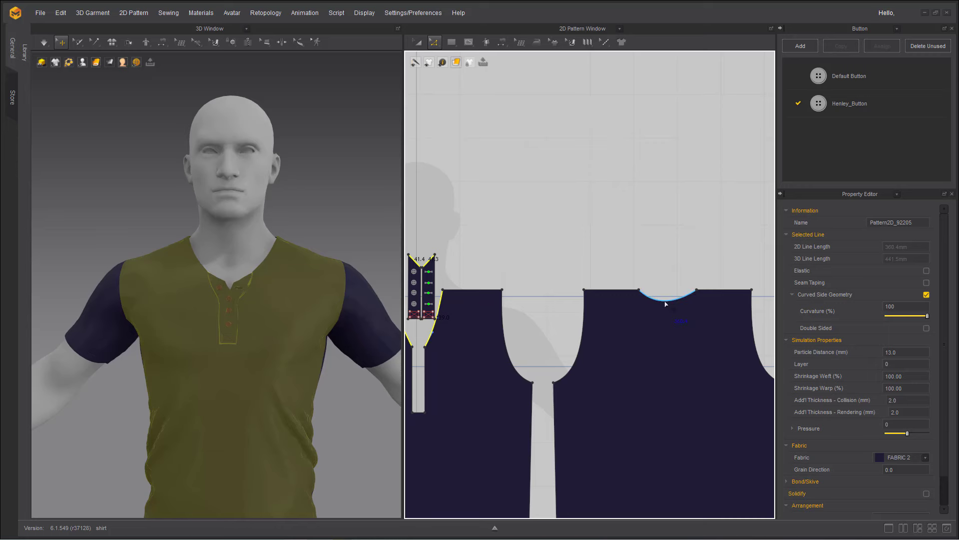
Extend the back neckline, both placket top edges and both front neckline curves outward by 6.5 mm using Offset Pattern Outline
click(665, 299)
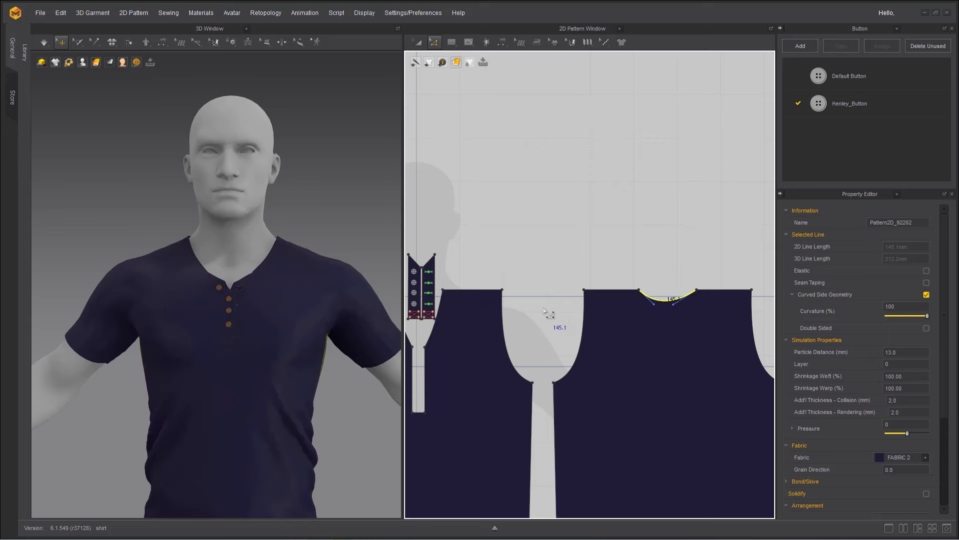
middle_drag(529, 335, 684, 349)
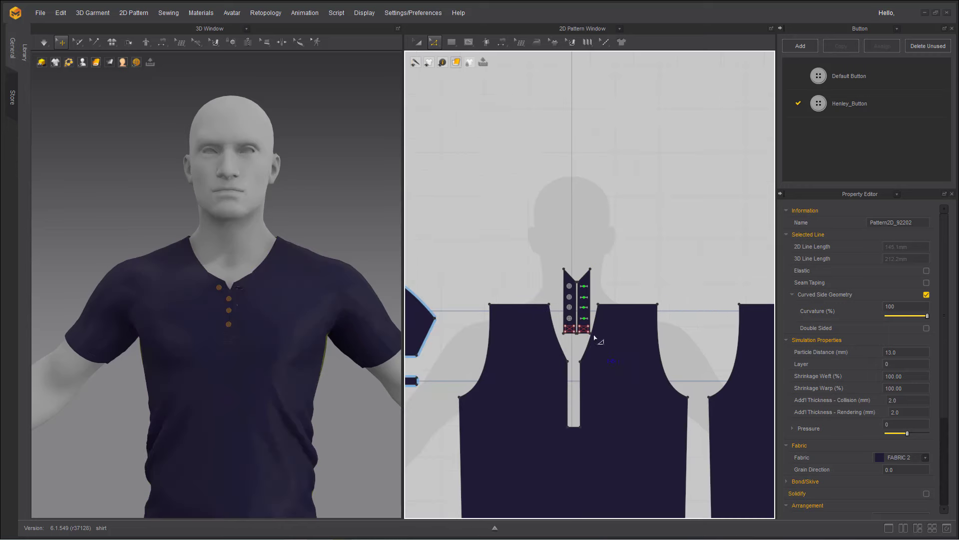
click(573, 279)
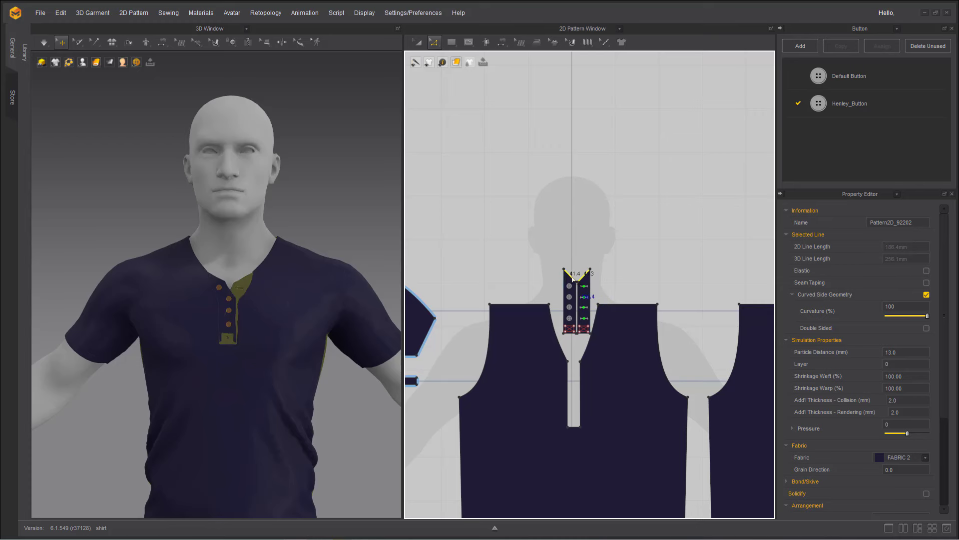
shift+click(560, 337)
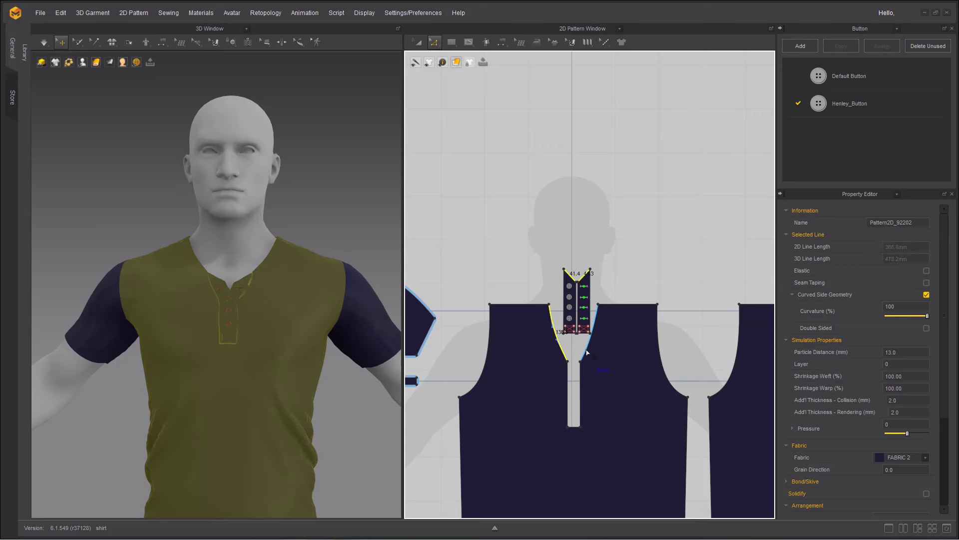
shift+click(586, 351)
scroll(620, 380, down, 3)
scroll(601, 359, up, 5)
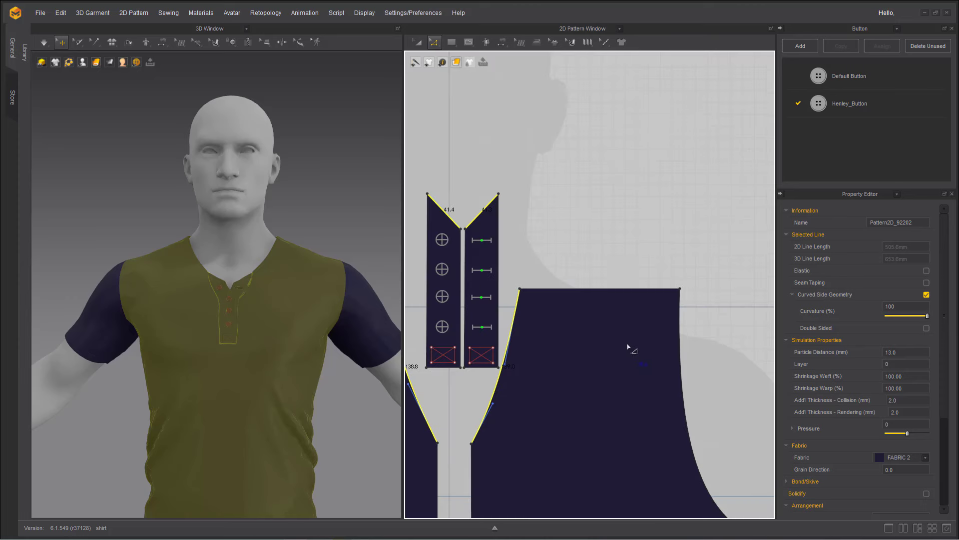
right_drag(547, 351, 691, 300)
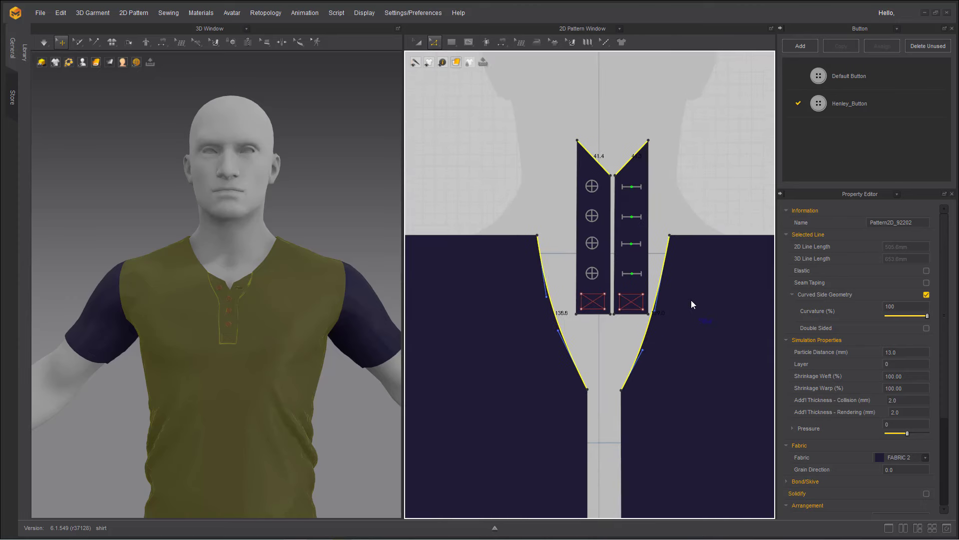
right_click(553, 295)
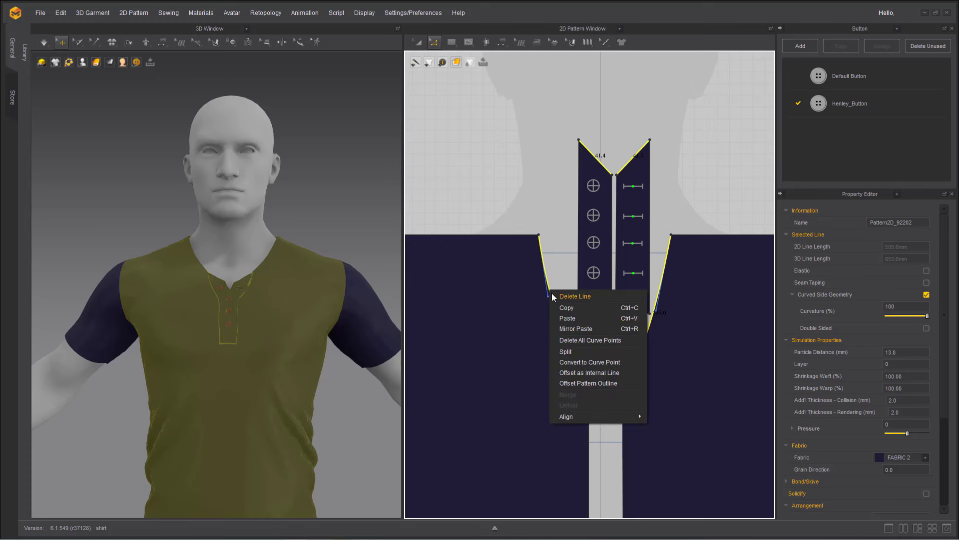
click(586, 382)
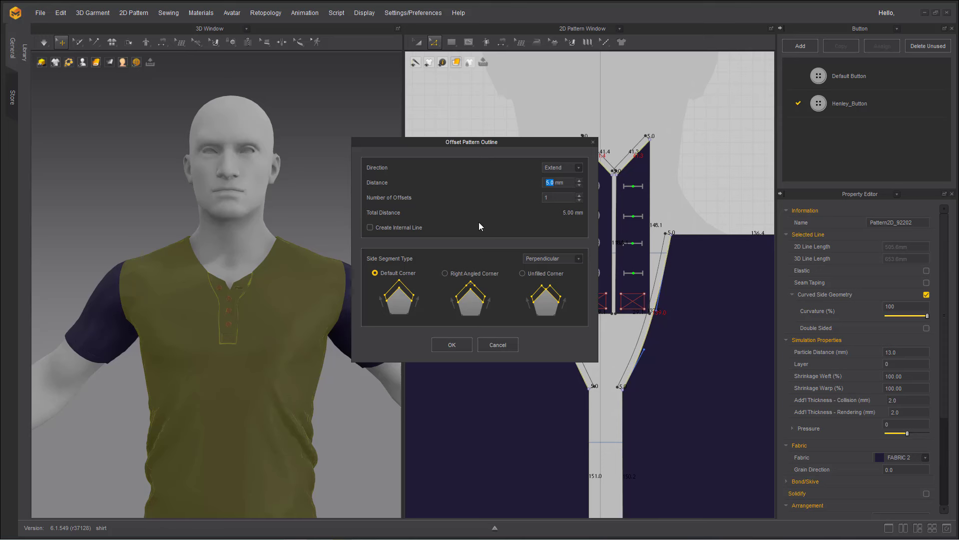
drag(490, 148, 348, 249)
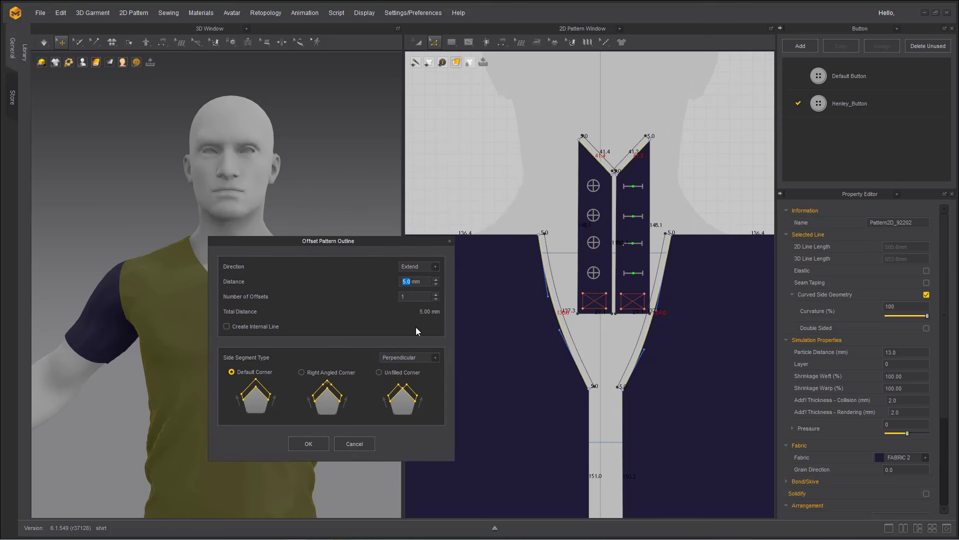
click(436, 278)
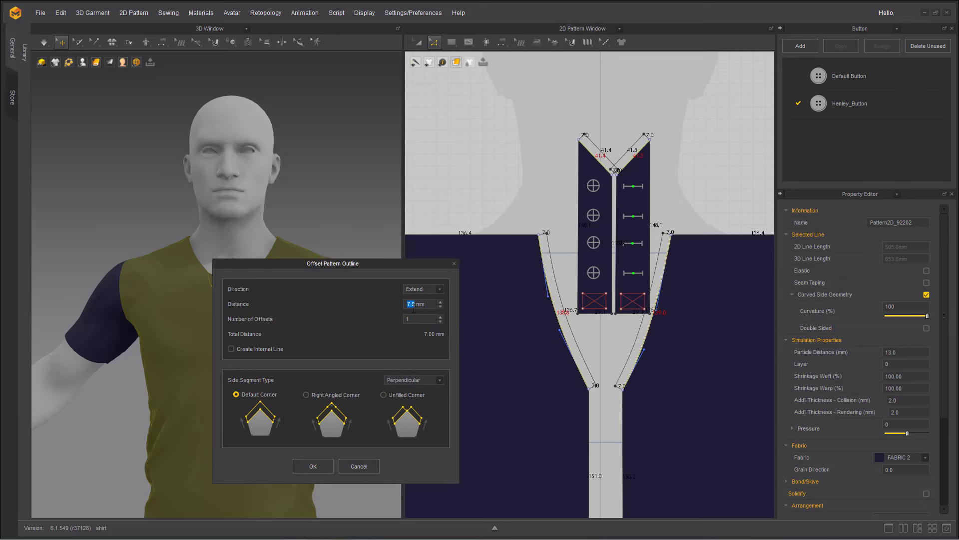
text(6.5)
click(313, 466)
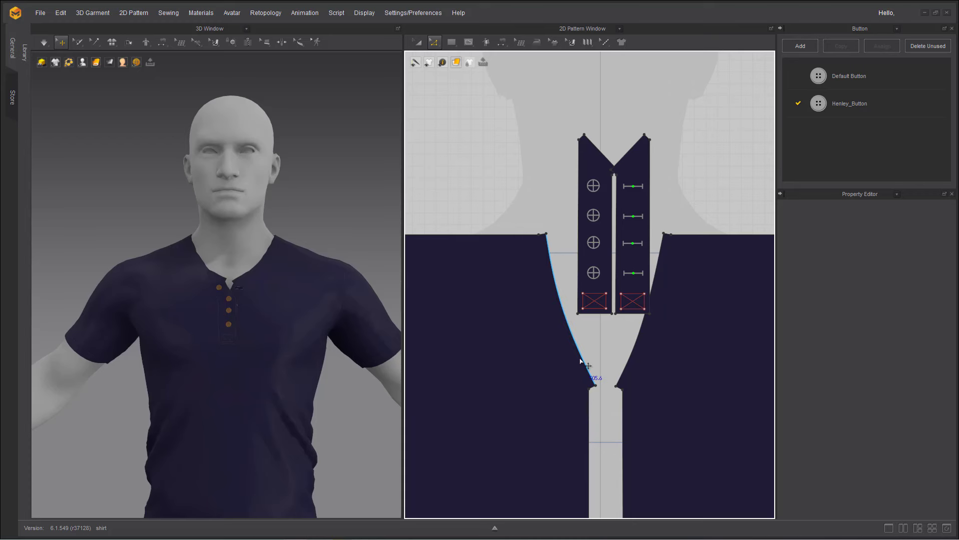
Draw an internal line across the top of each placket piece, joining the outer and inner corners at the base of the extended strip
scroll(606, 179, up, 5)
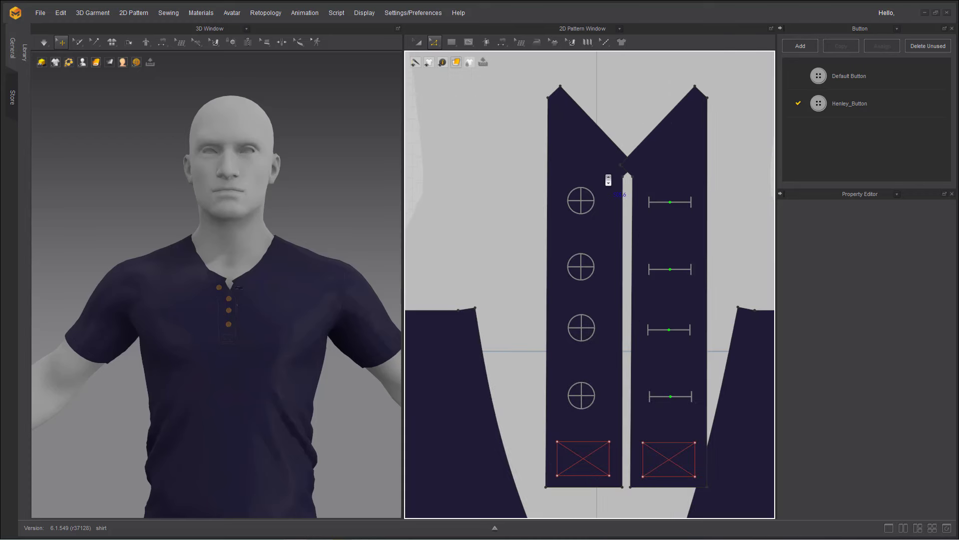
scroll(596, 281, up, 4)
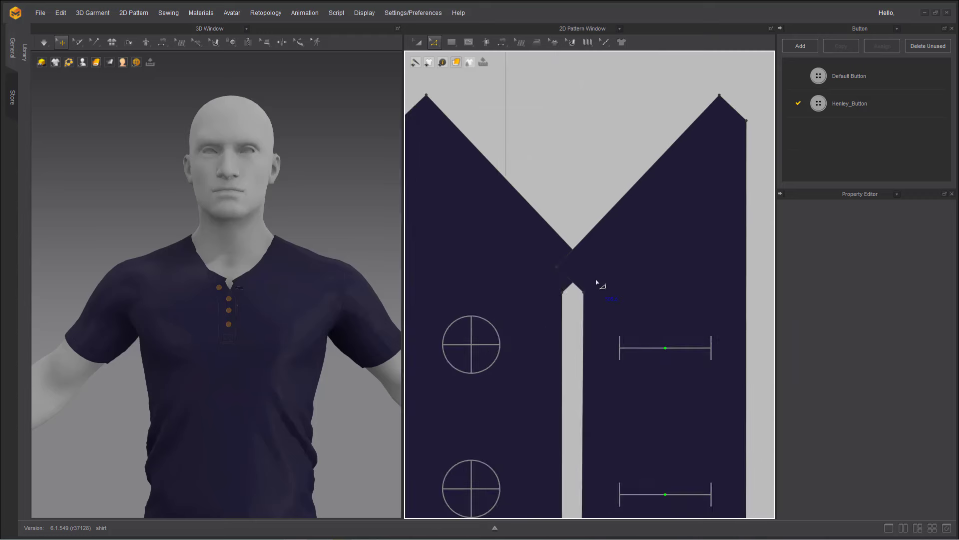
scroll(598, 281, down, 1)
click(468, 43)
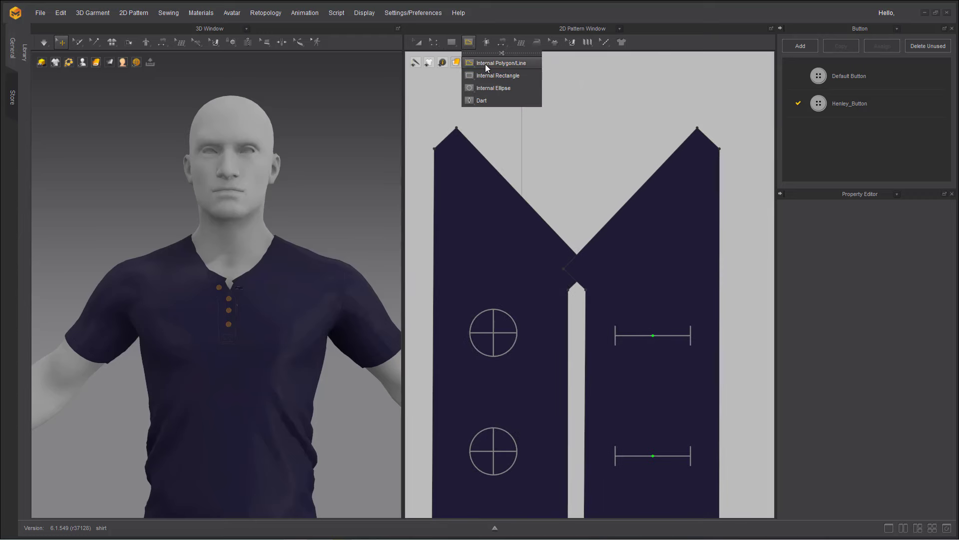
click(484, 64)
click(720, 149)
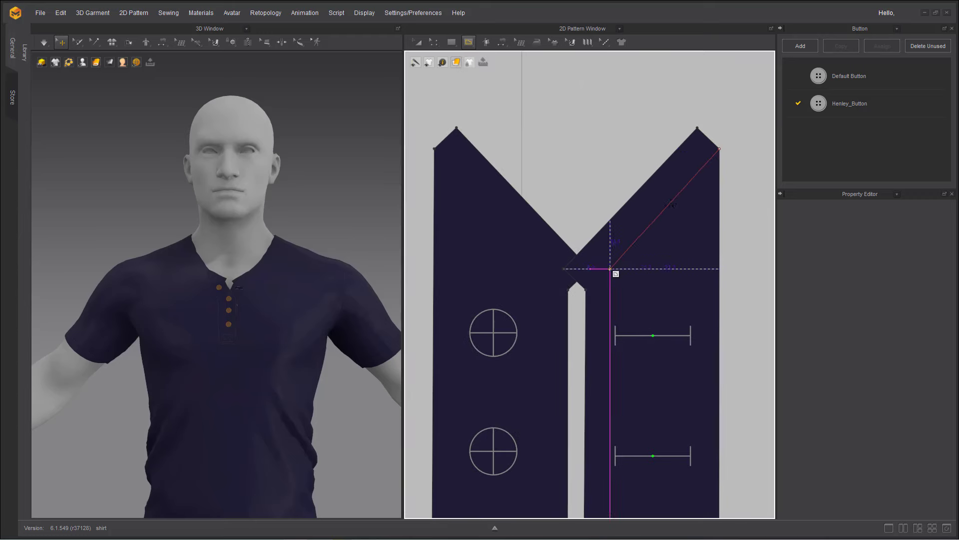
double_click(586, 290)
click(568, 289)
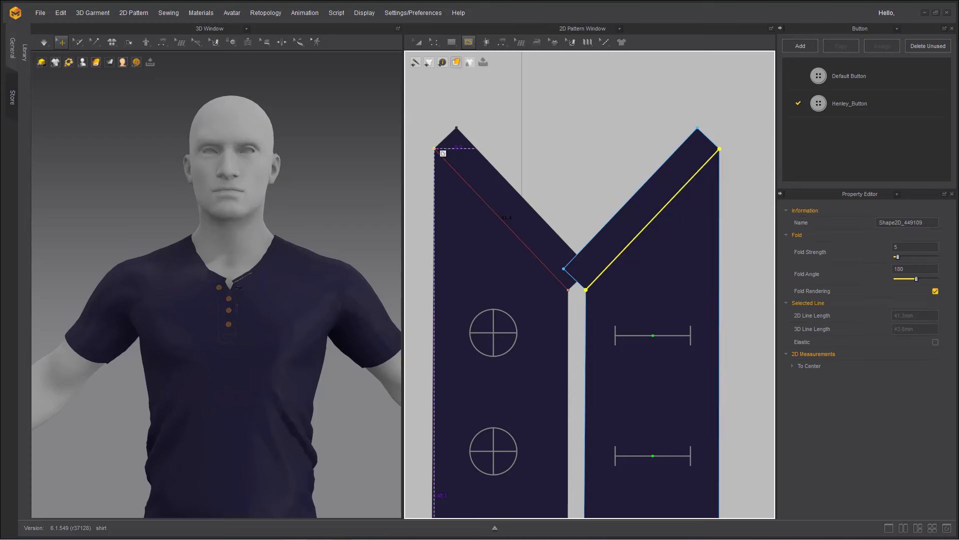
double_click(443, 152)
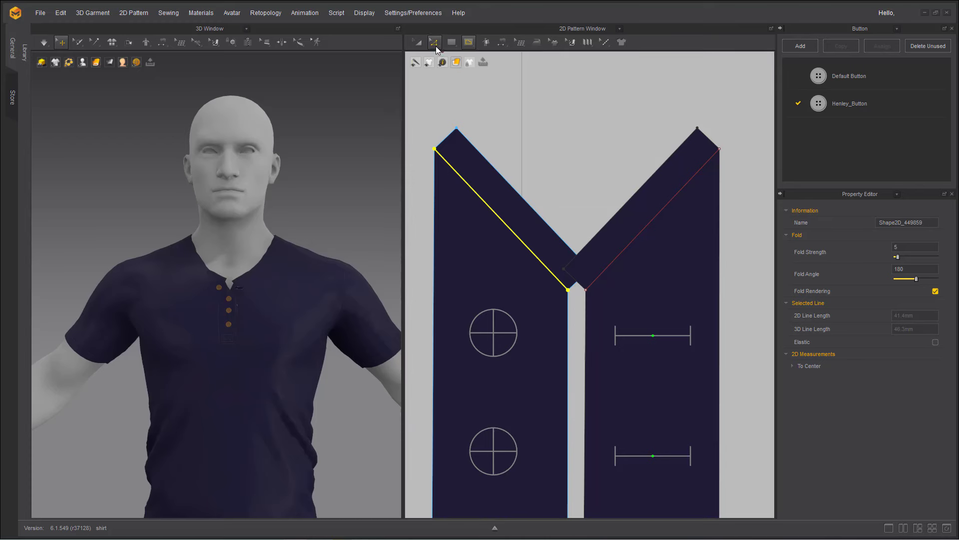
Cut and sew both placket pieces along their diagonal internal lines to separate the top strips
click(434, 43)
click(647, 226)
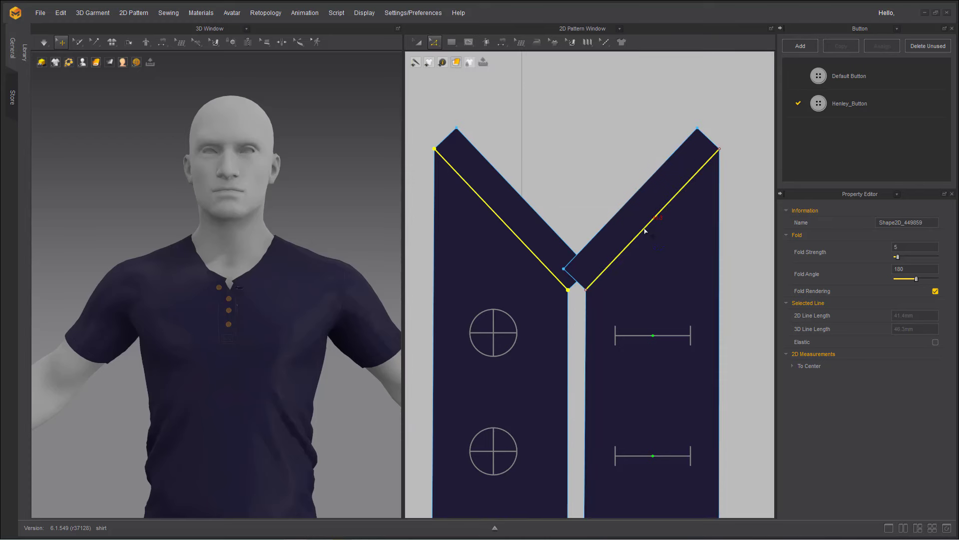
right_click(645, 231)
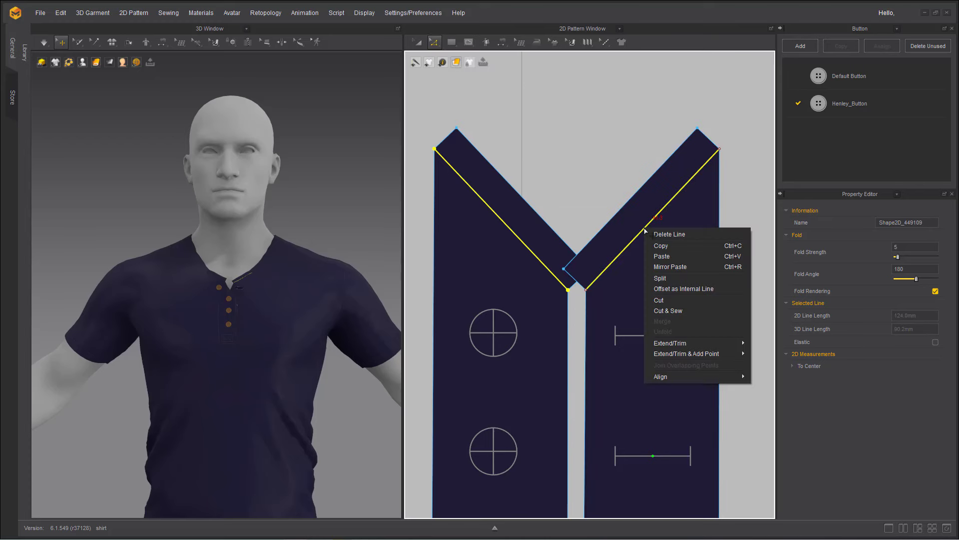
click(668, 311)
scroll(220, 287, up, 10)
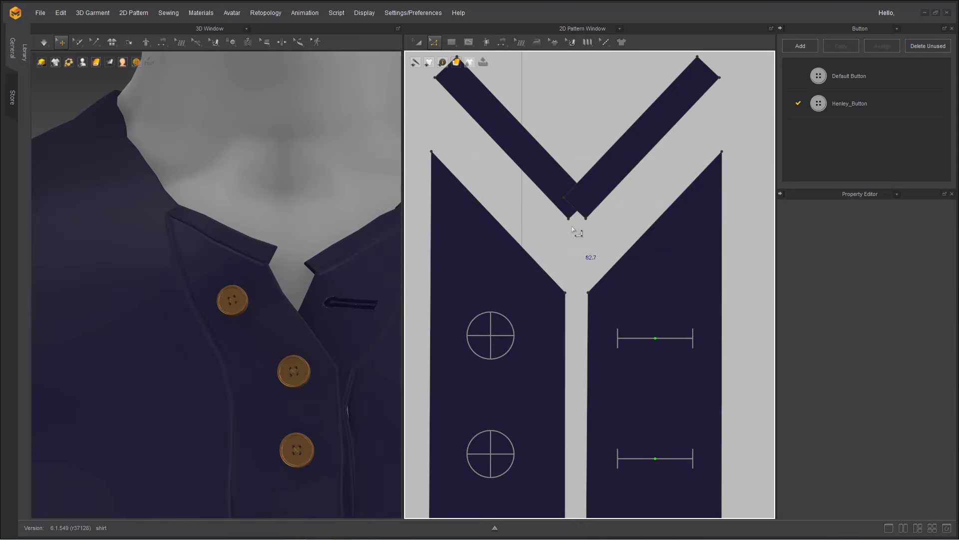
Separate the two overlapping placket top strips and pull back their upper inner corners so the inner ends run nearly vertical
drag(564, 199, 591, 200)
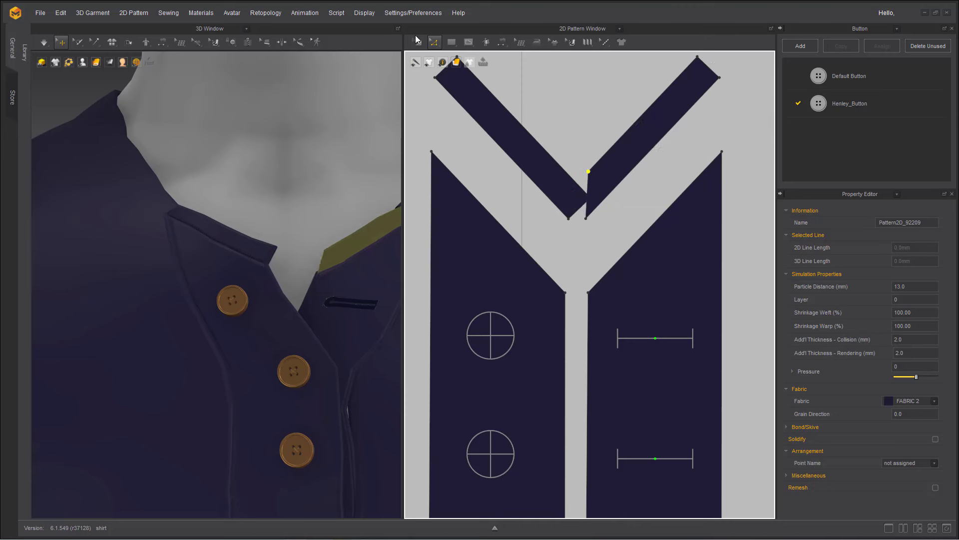
click(417, 40)
drag(532, 168, 552, 174)
click(435, 42)
click(579, 201)
key(Delete)
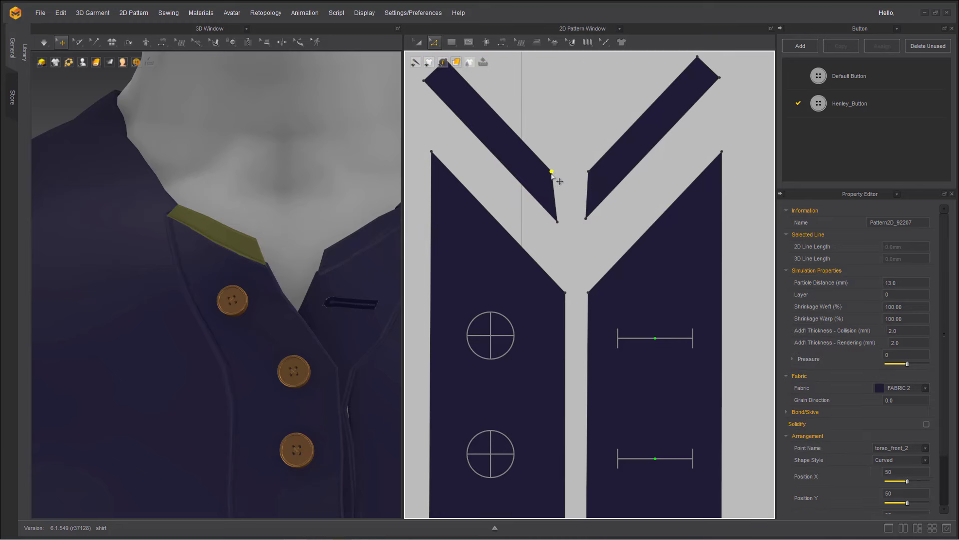
Offset the left front pattern's curved neckline edge inward by 6.5 mm as an extended internal line
scroll(585, 290, down, 3)
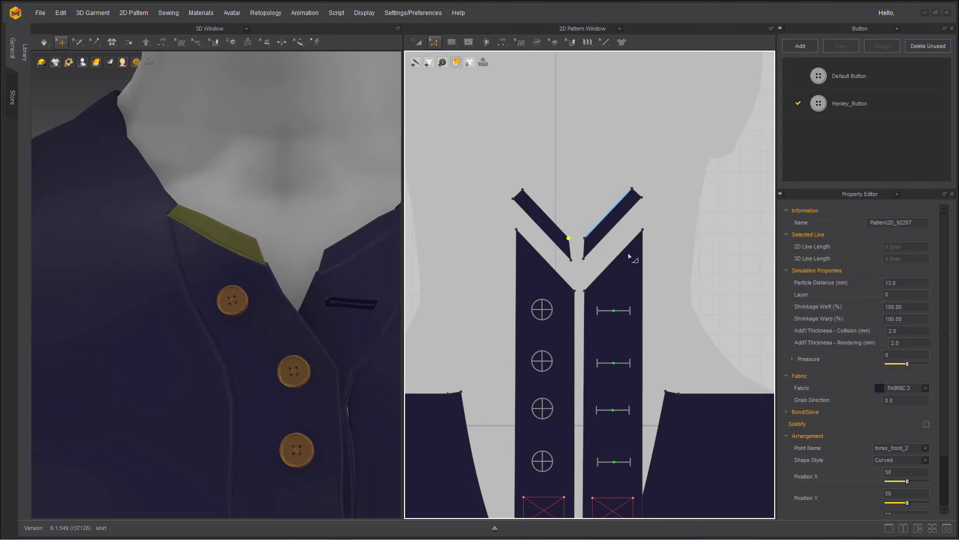
scroll(600, 297, down, 2)
right_drag(464, 444, 538, 332)
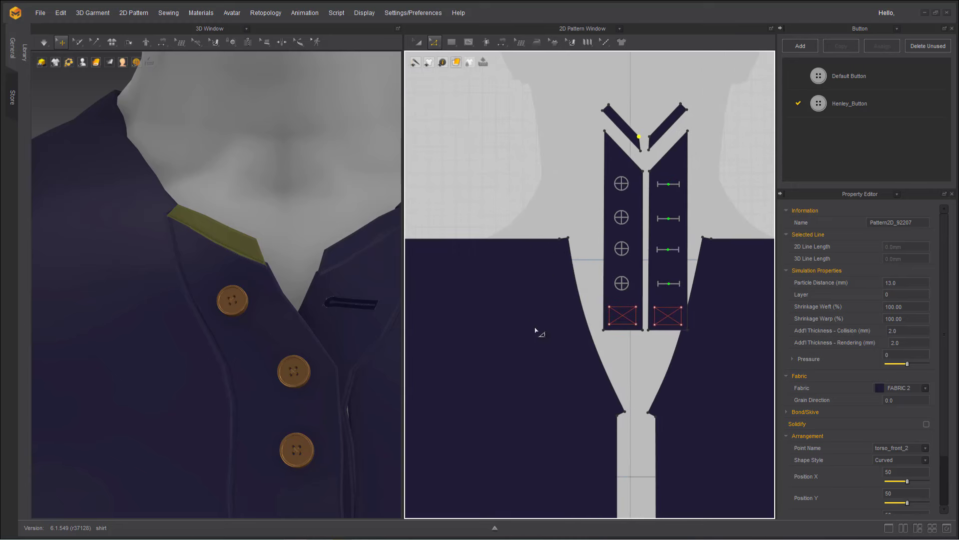
scroll(565, 360, up, 4)
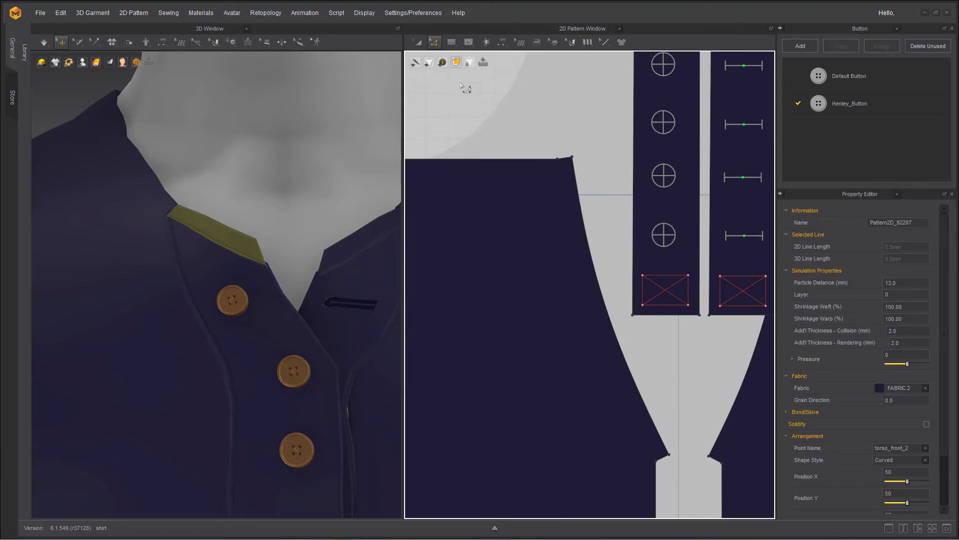
click(469, 42)
click(434, 42)
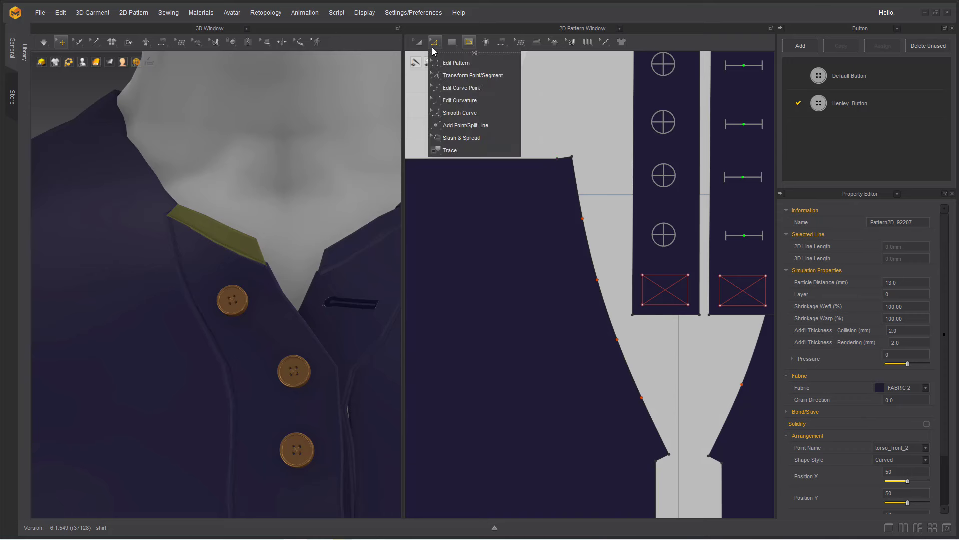
click(451, 64)
click(597, 279)
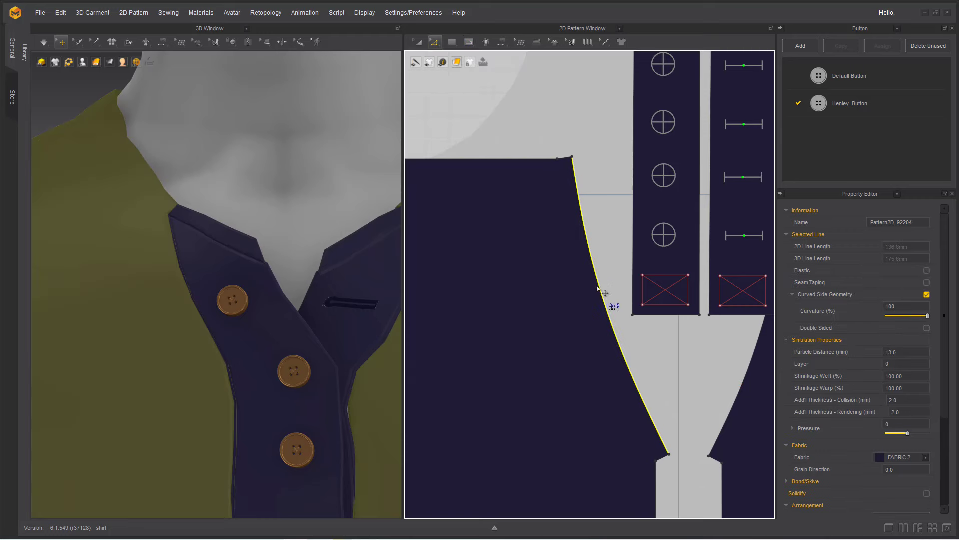
right_click(598, 288)
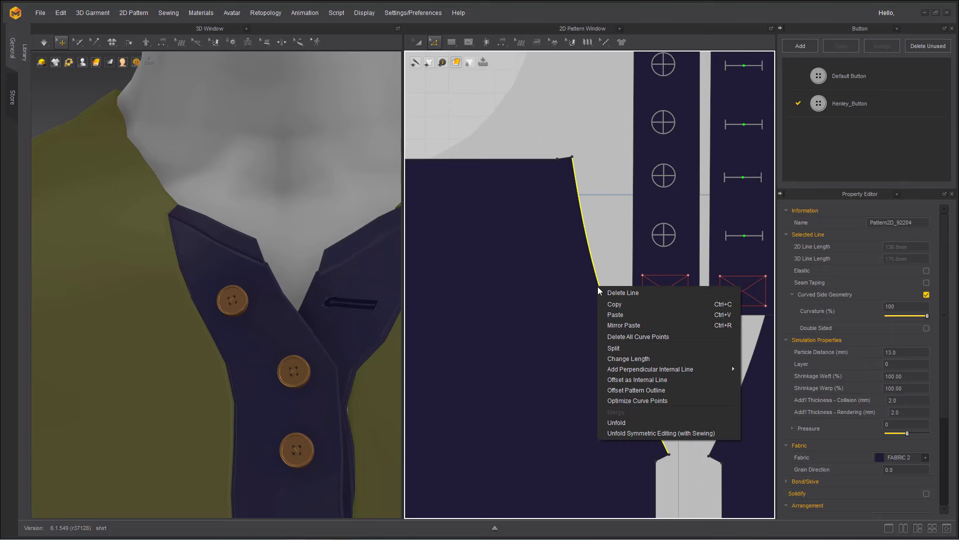
click(628, 380)
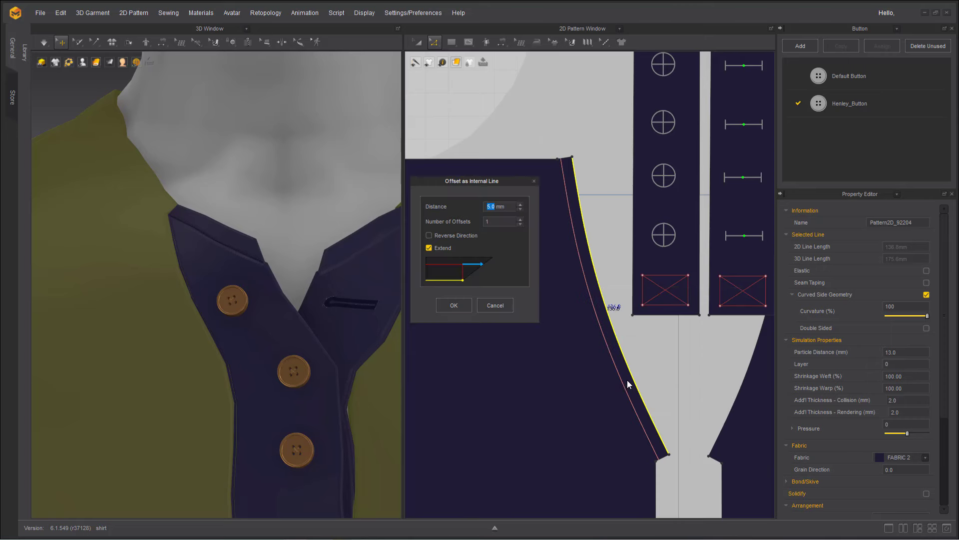
text(6.5)
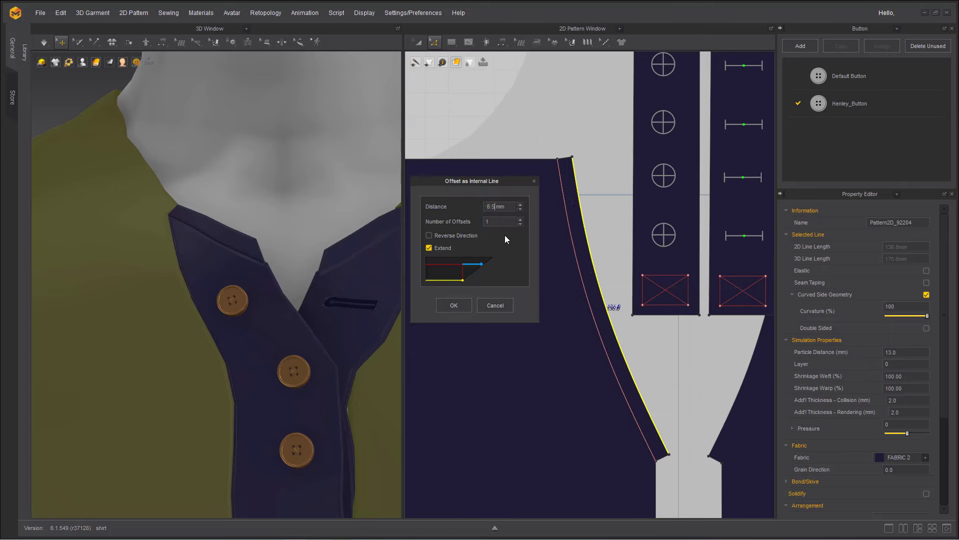
click(455, 307)
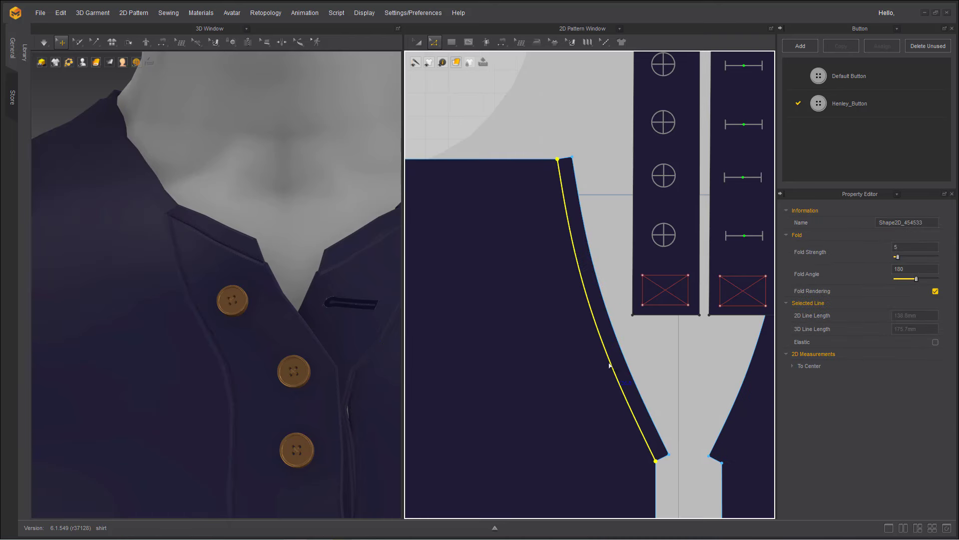
Cut and sew the left front along its offset internal line and shift the separated neckline strip slightly from the panel
right_click(610, 366)
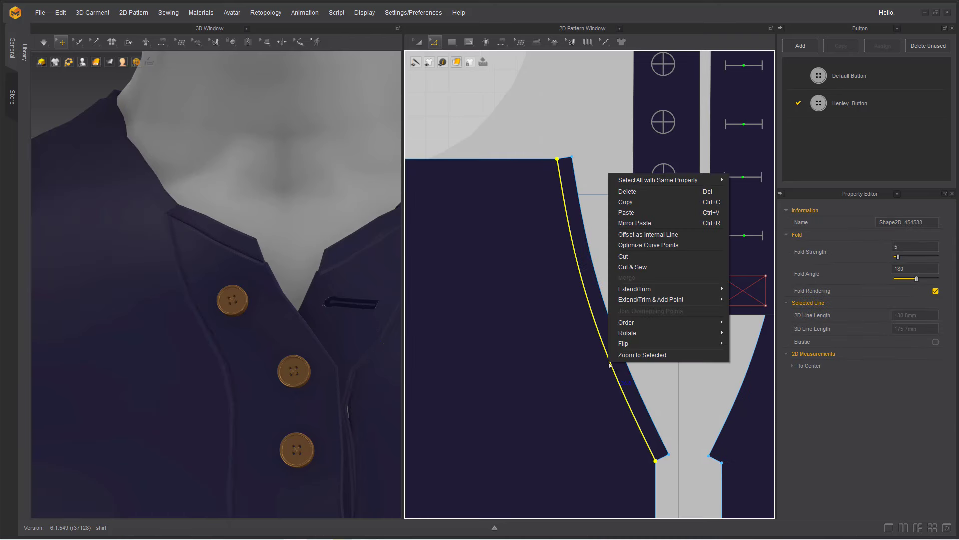
click(632, 267)
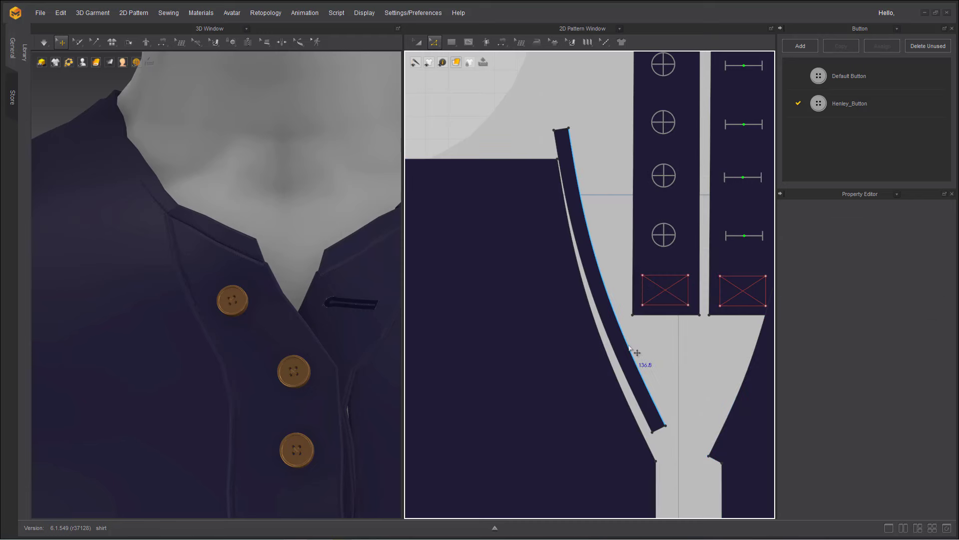
click(418, 42)
click(606, 292)
drag(604, 293, 603, 297)
scroll(603, 296, down, 4)
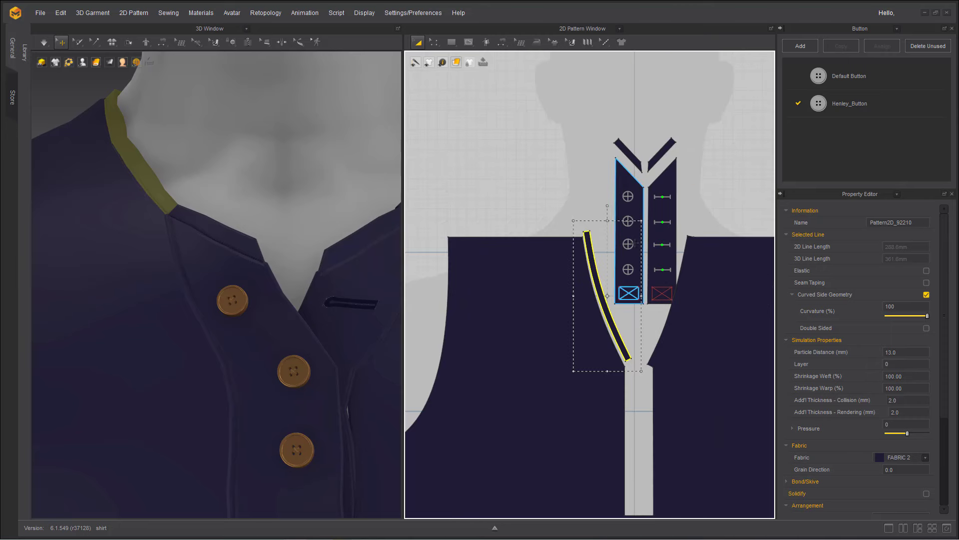
middle_drag(547, 286, 503, 291)
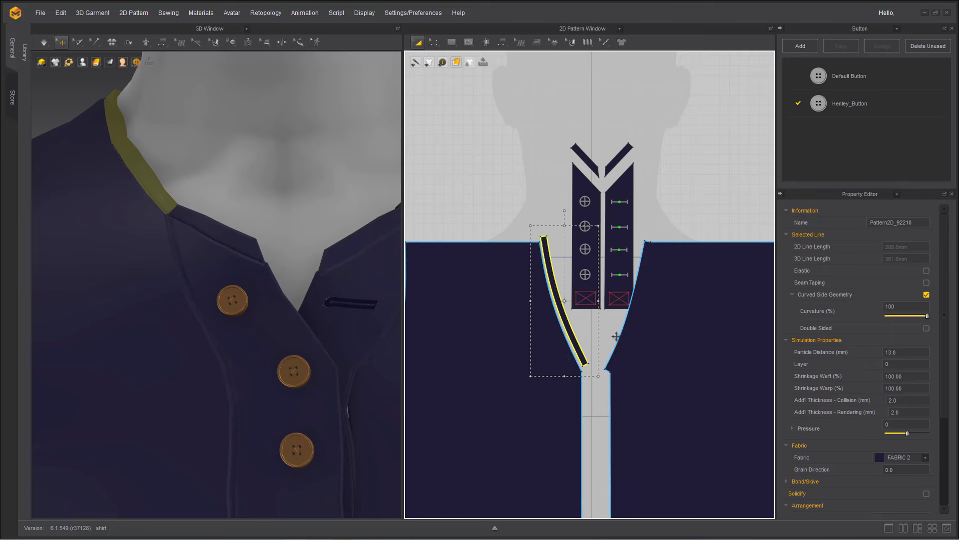
Offset the right front's neckline curve as an internal line at the same distance, and cut and sew it into a separate strip
scroll(604, 342, up, 4)
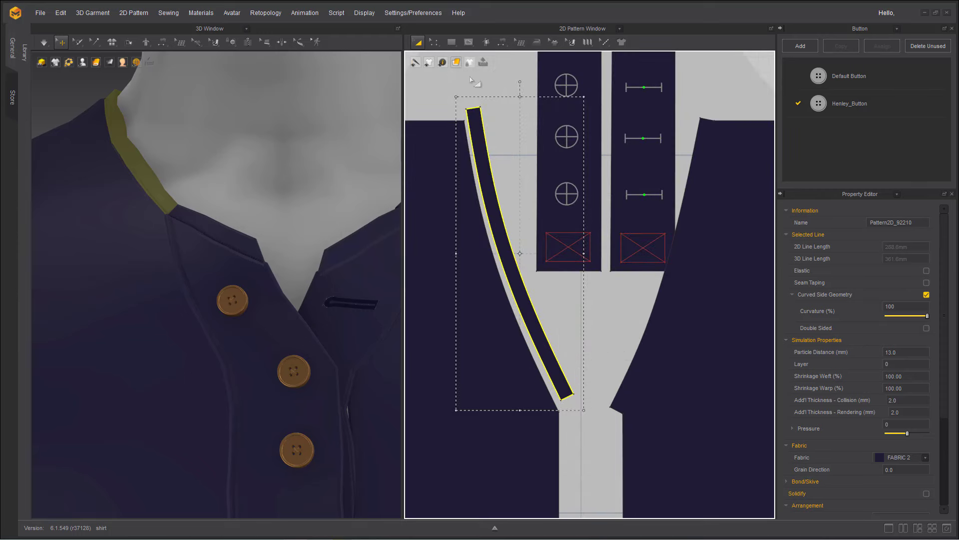
key(z)
click(665, 281)
right_click(665, 283)
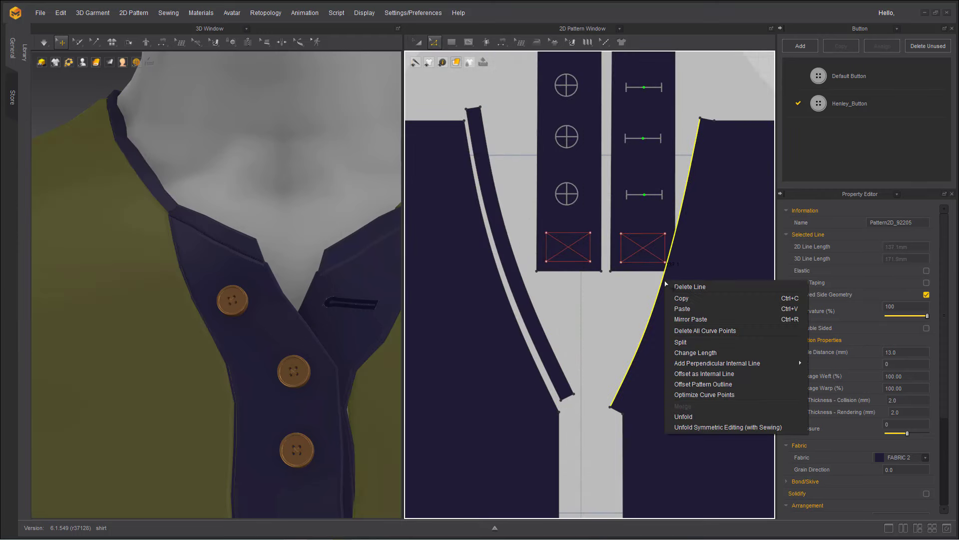
click(685, 374)
click(457, 312)
right_click(671, 298)
click(691, 347)
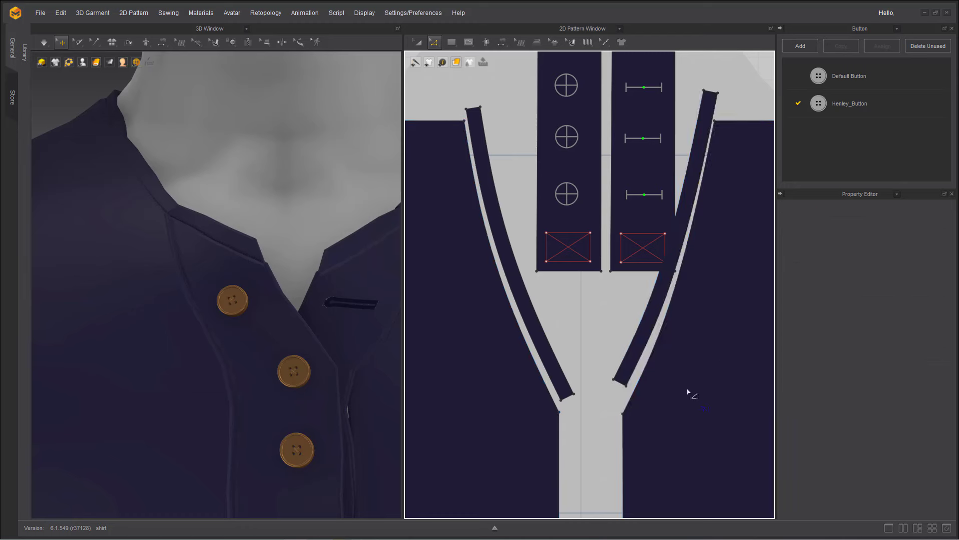
Offset the back pattern's neckline curve as an internal line, and cut and sew along it to separate the strip
scroll(689, 372, down, 2)
scroll(550, 358, up, 6)
click(497, 308)
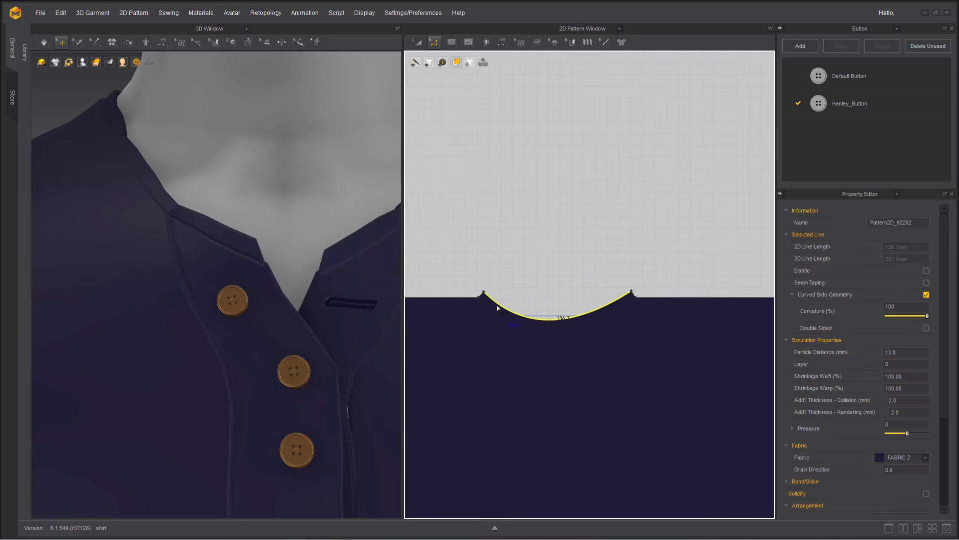
right_click(497, 309)
click(513, 398)
click(458, 310)
right_click(524, 328)
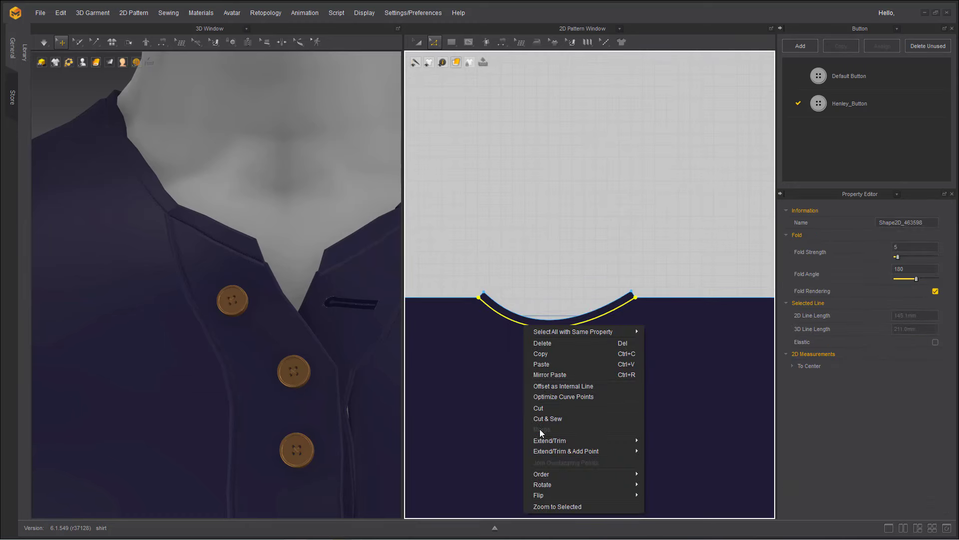
click(544, 419)
Move both placket pieces and their top strips upward together, clear of the front neckline strips
middle_drag(430, 357, 709, 348)
scroll(709, 349, down, 3)
middle_drag(570, 358, 610, 345)
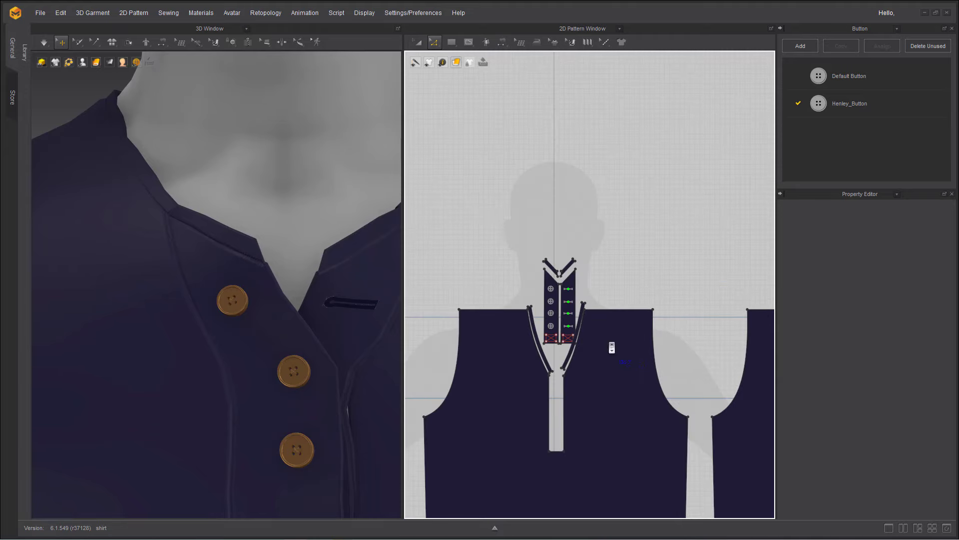
scroll(570, 336, up, 3)
key(a)
drag(584, 359, 583, 358)
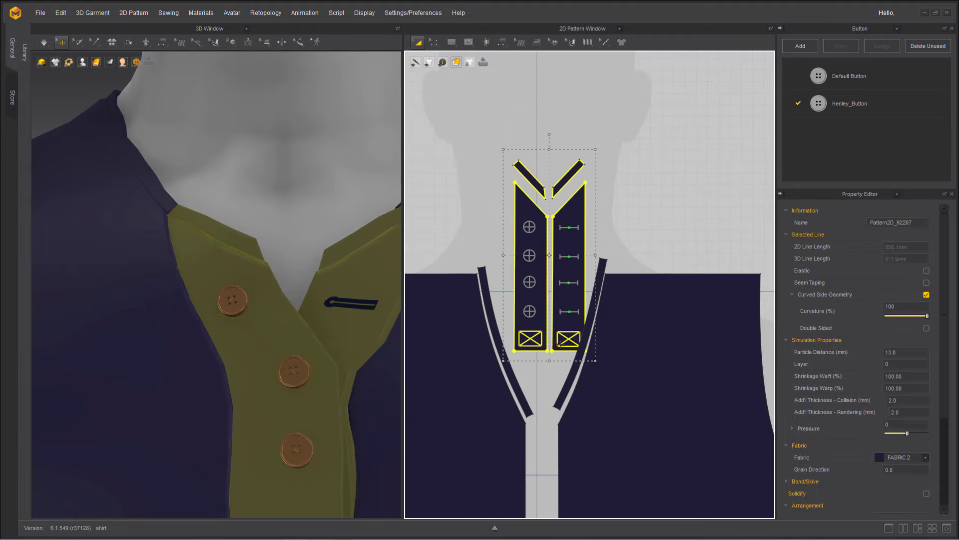
drag(550, 319, 541, 274)
Reposition both front neckline strips inside the neck opening so each has an even gap from its front panel
click(578, 361)
drag(578, 361, 573, 369)
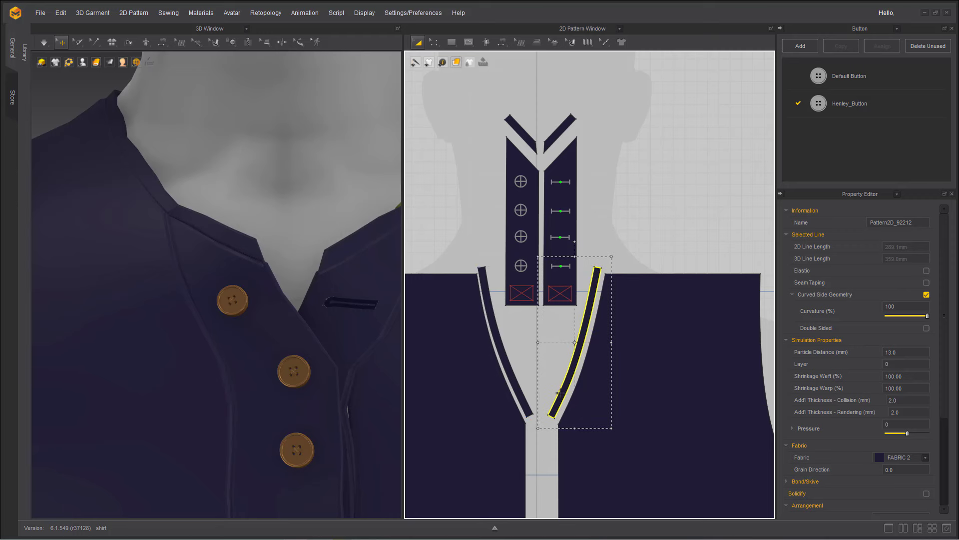
drag(519, 392, 525, 399)
drag(571, 370, 572, 372)
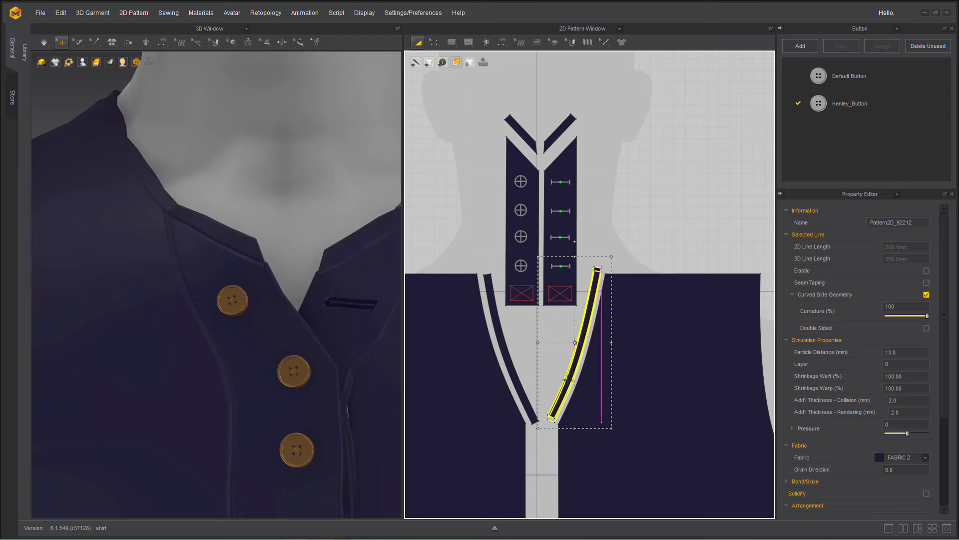
click(554, 359)
Position the separated back neckline strip just above the back panel's neck curve
scroll(553, 358, down, 4)
middle_drag(702, 367, 581, 374)
scroll(665, 347, up, 3)
click(620, 329)
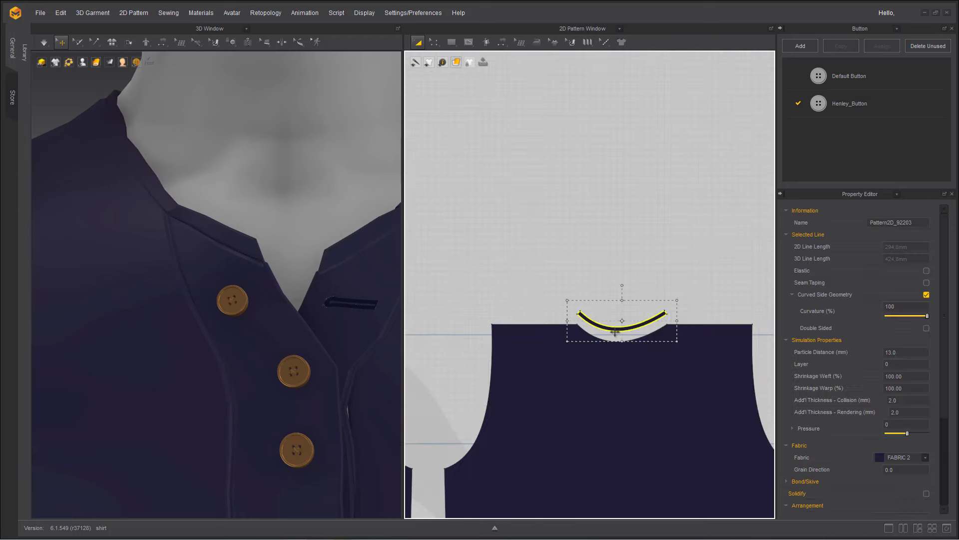
scroll(595, 340, up, 2)
click(539, 278)
scroll(537, 277, down, 2)
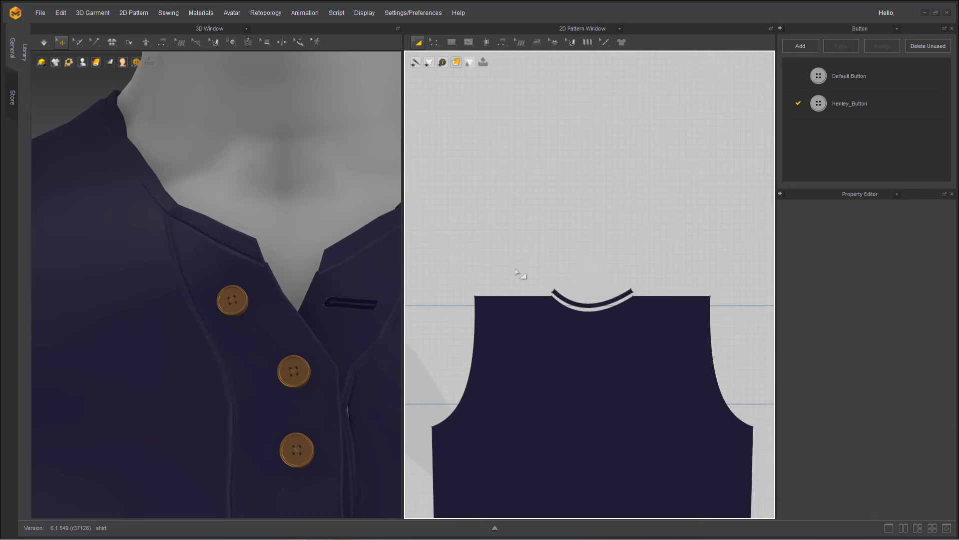
scroll(499, 273, down, 3)
middle_drag(498, 273, 661, 220)
scroll(658, 219, down, 2)
drag(502, 159, 802, 368)
scroll(659, 288, up, 5)
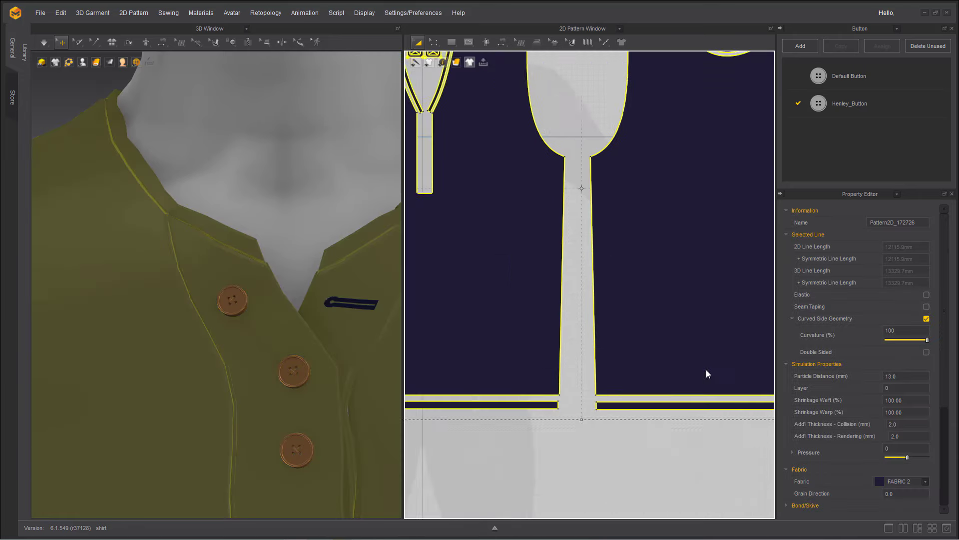
middle_drag(445, 75, 622, 320)
scroll(601, 287, up, 2)
click(494, 229)
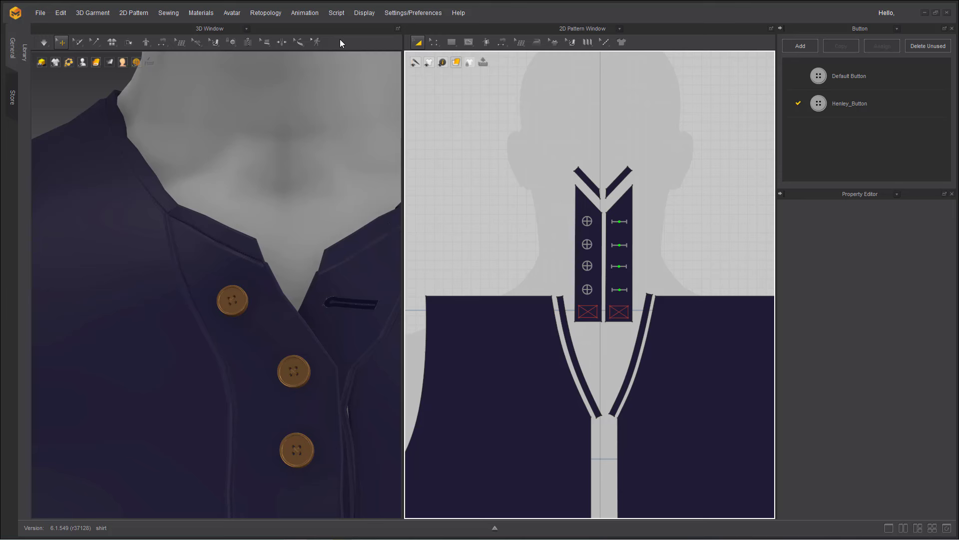
Run the simulation briefly to settle the neckline strips on the avatar, and stop it
key(space)
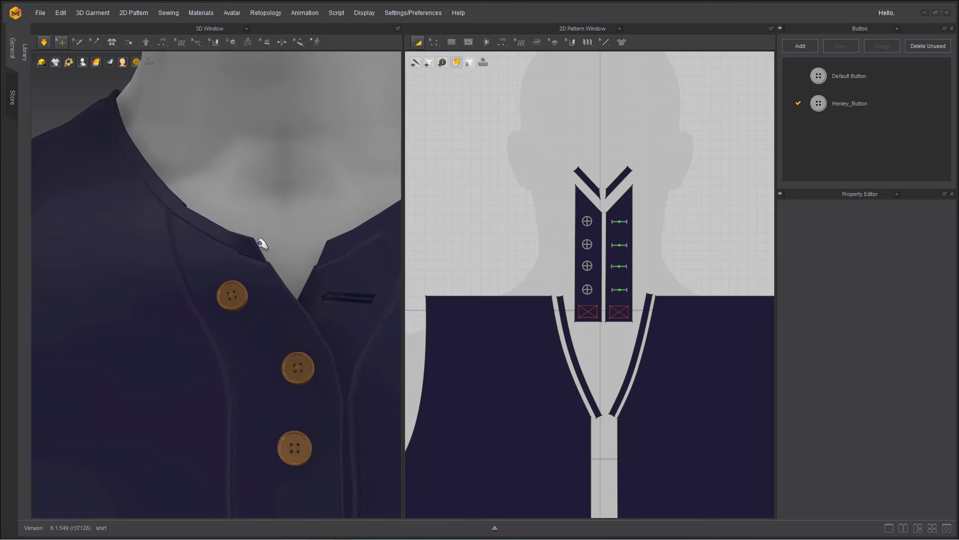
scroll(229, 259, down, 8)
key(space)
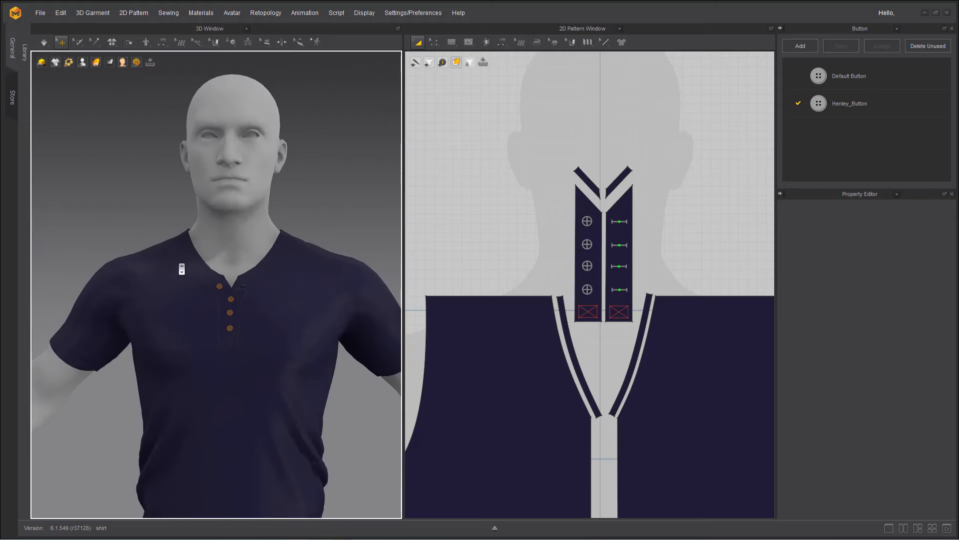
Restart the simulation and display the garment as Textured Surface without thickness to expose the back neckline strip's junction at the shoulder
right_drag(181, 268, 317, 278)
scroll(282, 254, up, 3)
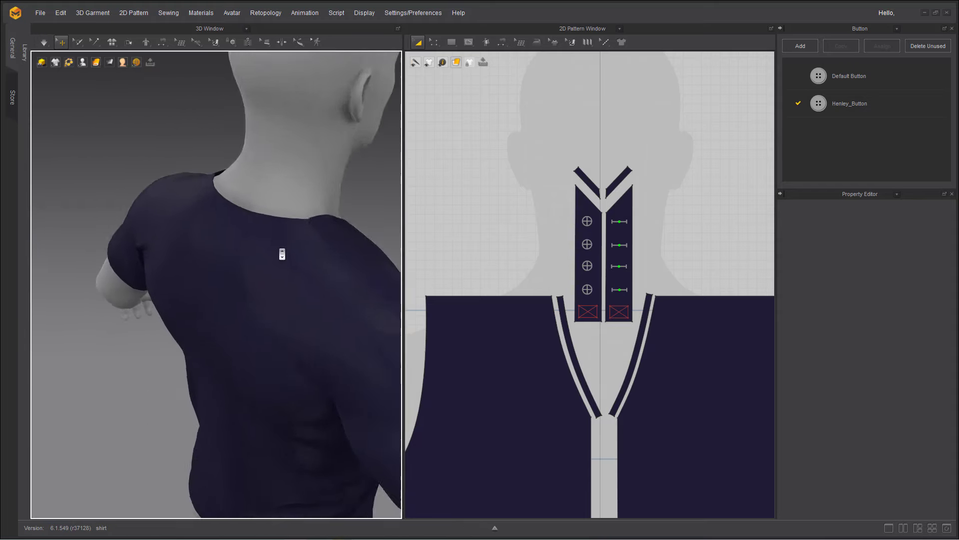
scroll(282, 254, up, 3)
right_drag(327, 246, 212, 422)
scroll(165, 304, up, 3)
scroll(236, 304, up, 3)
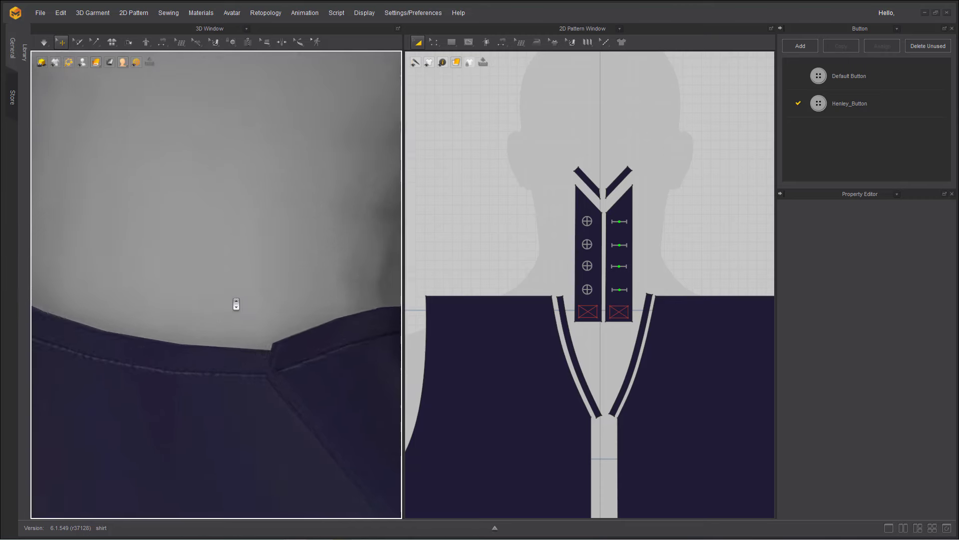
scroll(236, 304, up, 2)
key(space)
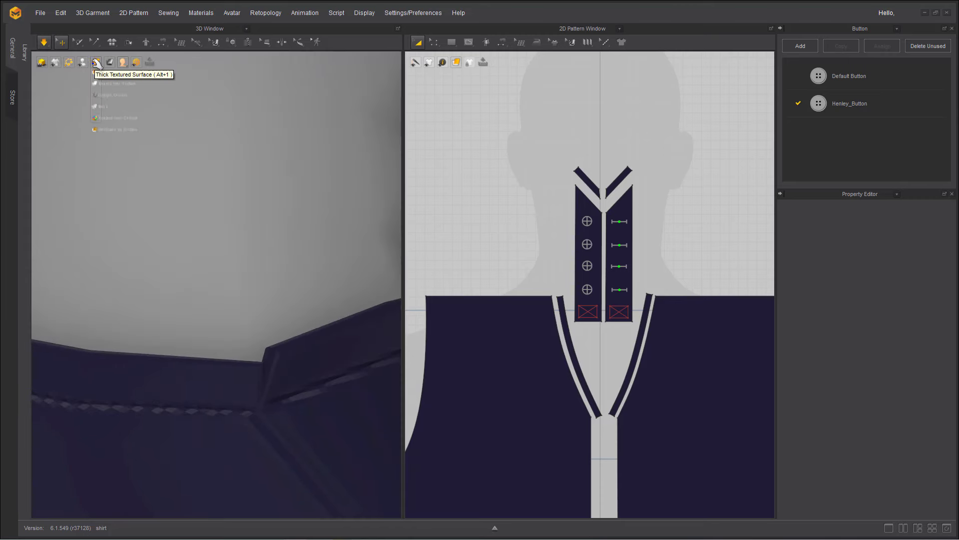
mouse_move(83, 63)
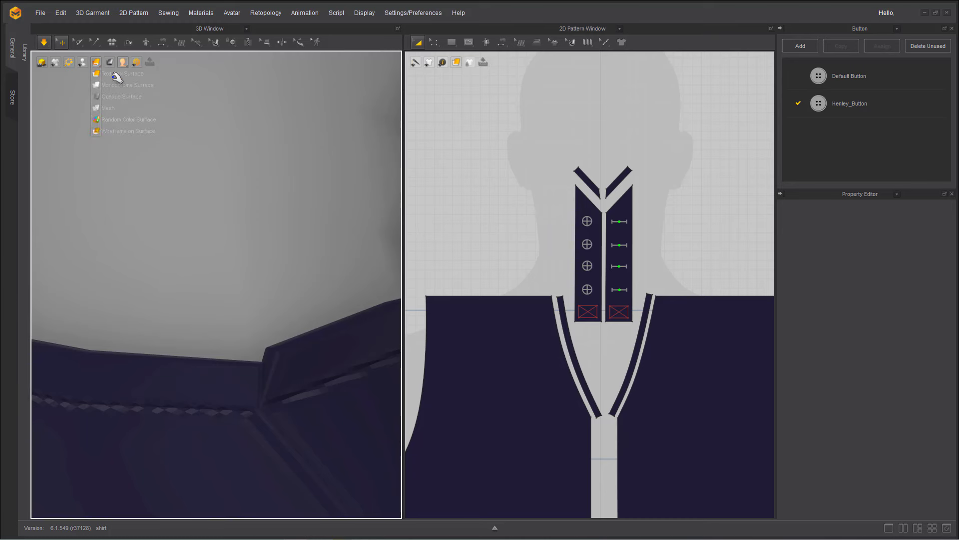
click(267, 398)
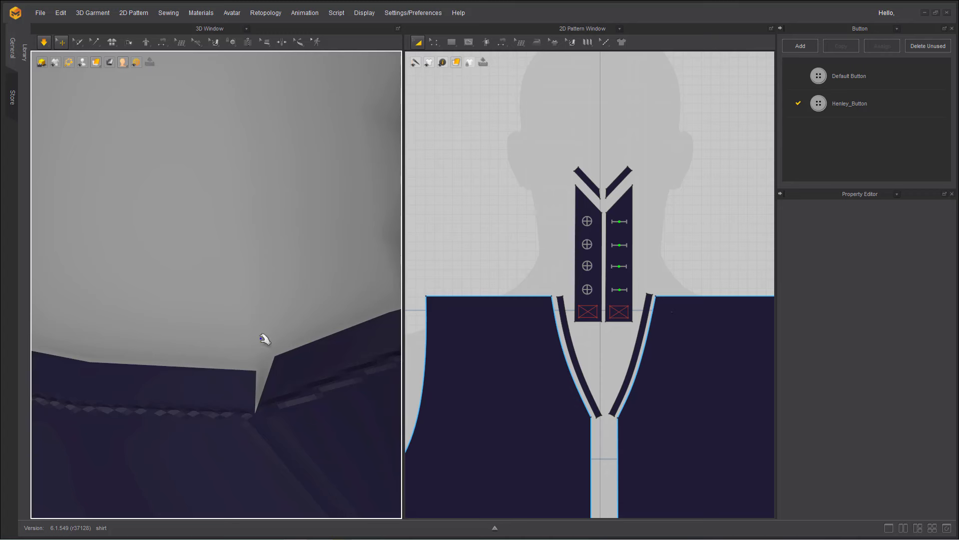
Segment-sew the back neckline strip's short end to the adjoining front neckline strip's end at the shoulder junction
mouse_move(198, 46)
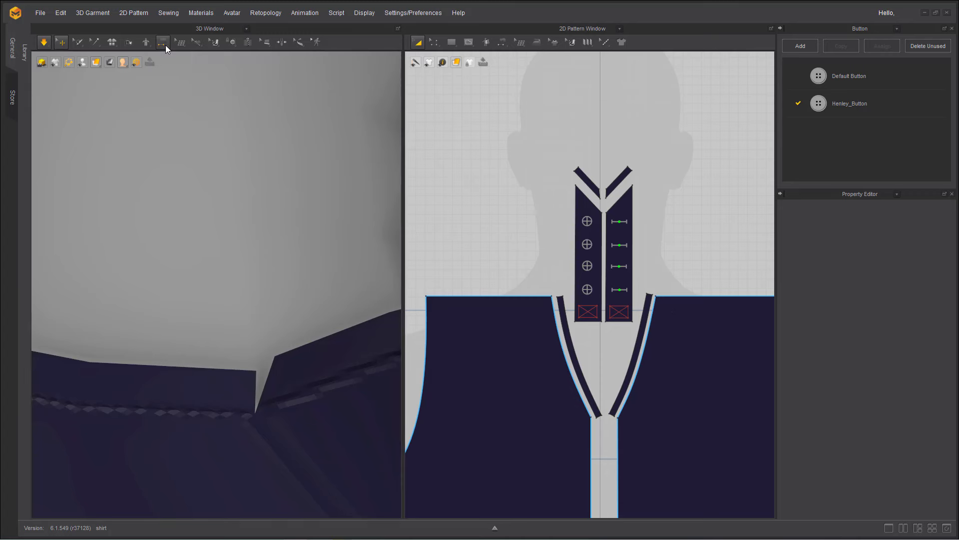
mouse_move(165, 45)
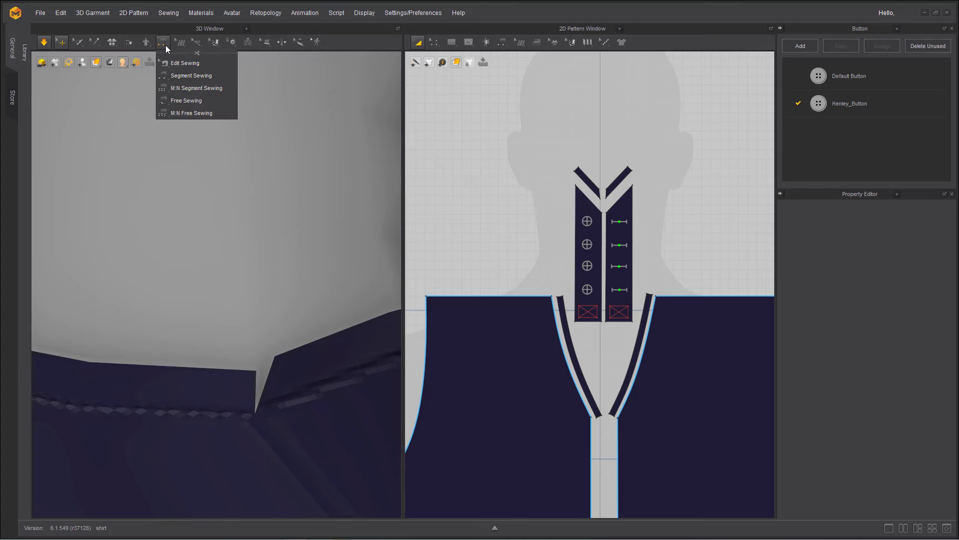
click(179, 76)
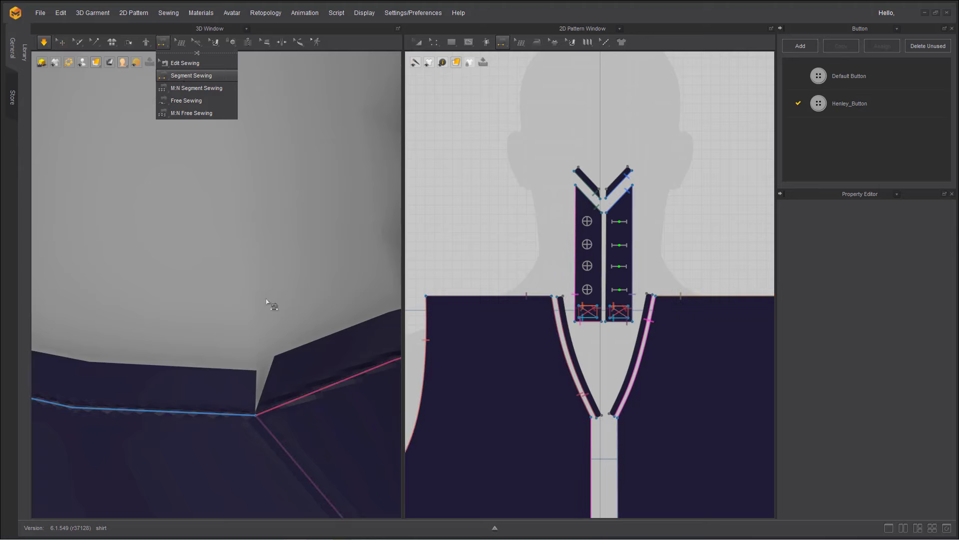
click(270, 372)
scroll(212, 360, down, 2)
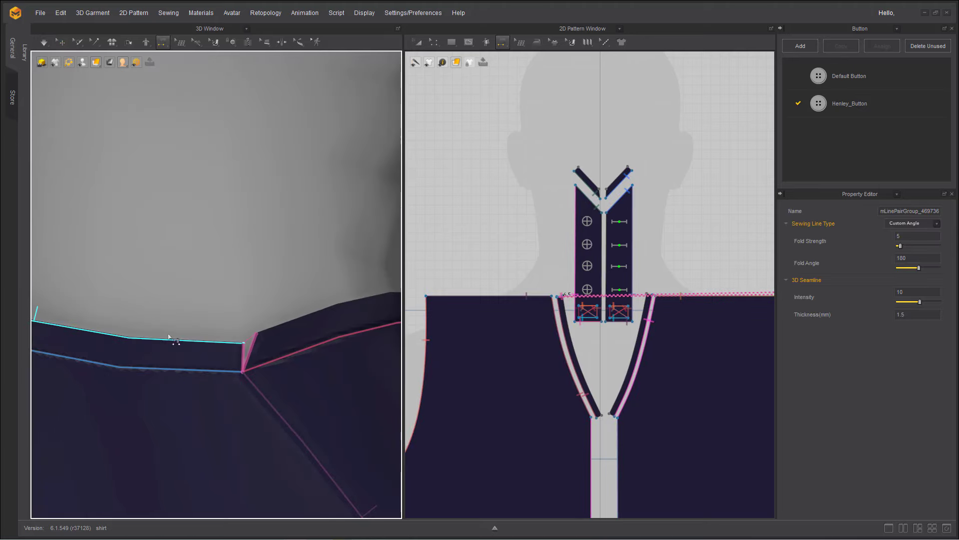
Segment-sew the front and back neckline strip ends together at the opposite shoulder, and simulate to close the gaps
right_drag(169, 336, 263, 297)
scroll(271, 289, down, 3)
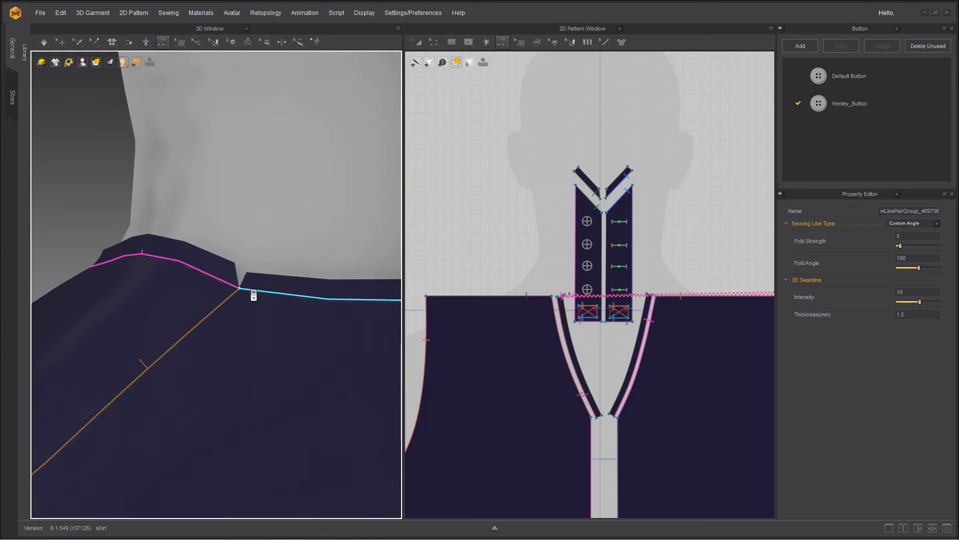
scroll(254, 293, up, 2)
click(263, 256)
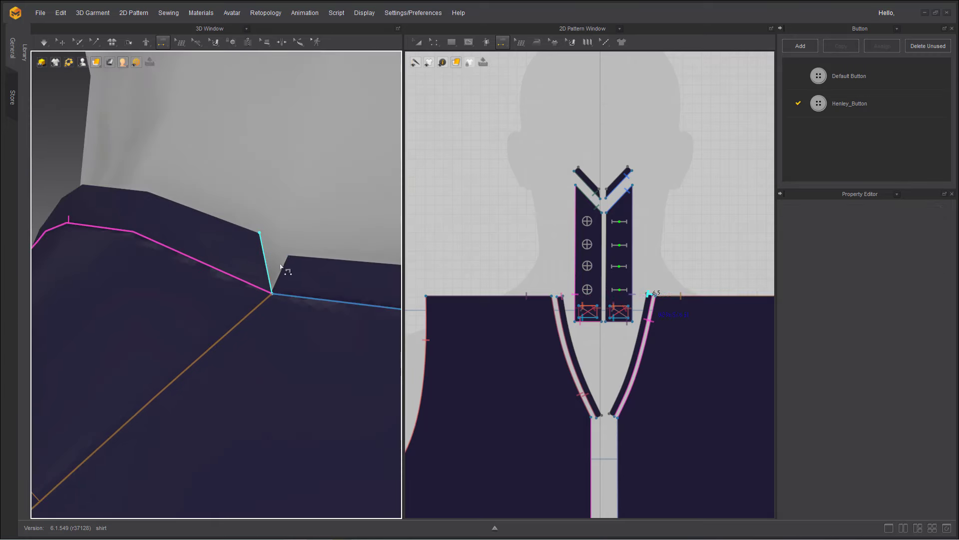
click(286, 270)
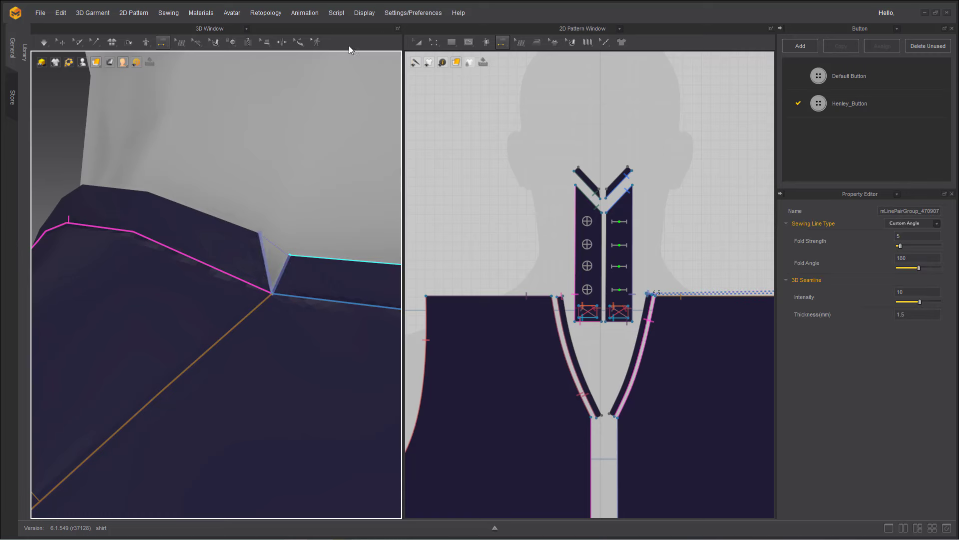
key(space)
scroll(247, 229, down, 2)
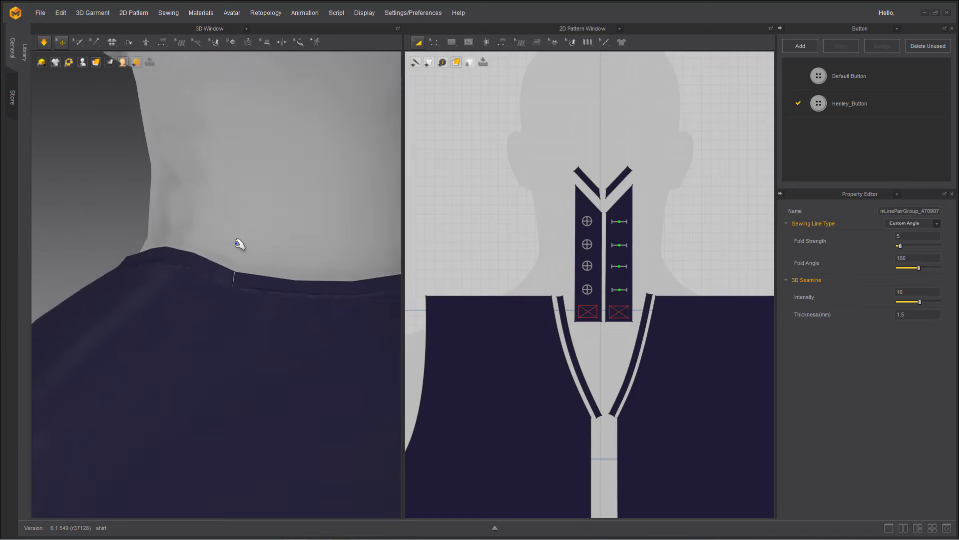
scroll(295, 268, down, 5)
Sew the lower end of the front neckline strip to the end of the edge strip above the button placket
scroll(279, 385, up, 6)
click(277, 387)
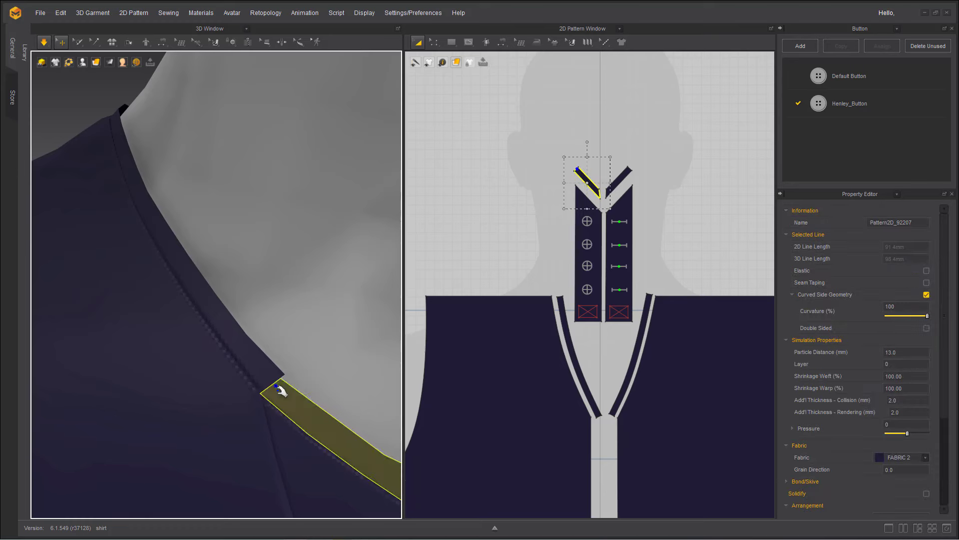
click(163, 41)
click(184, 61)
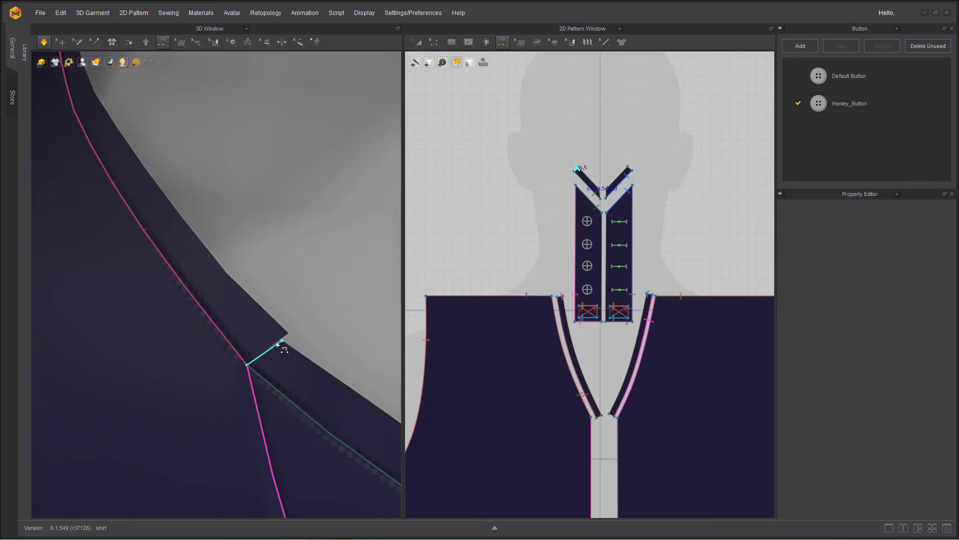
click(279, 344)
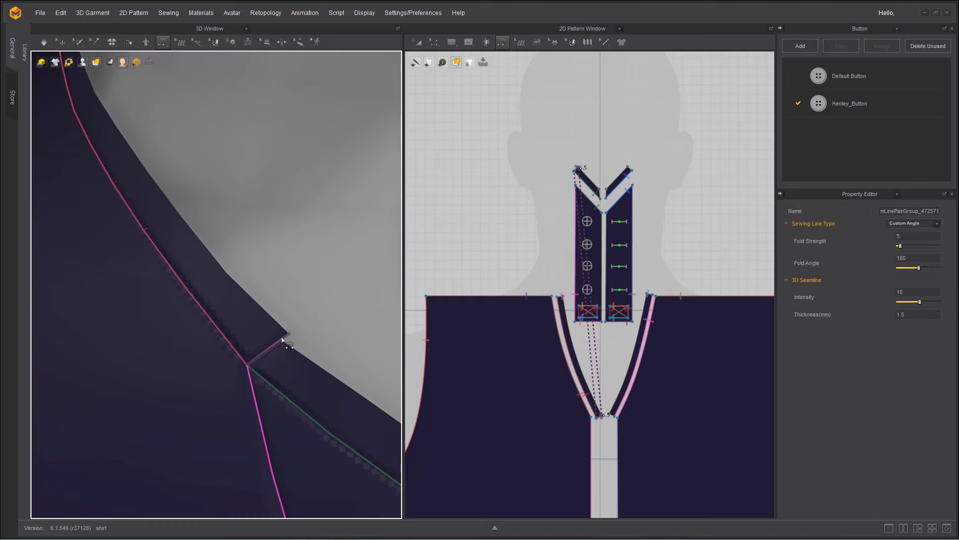
key(space)
Sew the other front neckline strip's end to the edge strip above the buttonhole placket, simulate, and view the whole shirt
right_drag(178, 322, 142, 287)
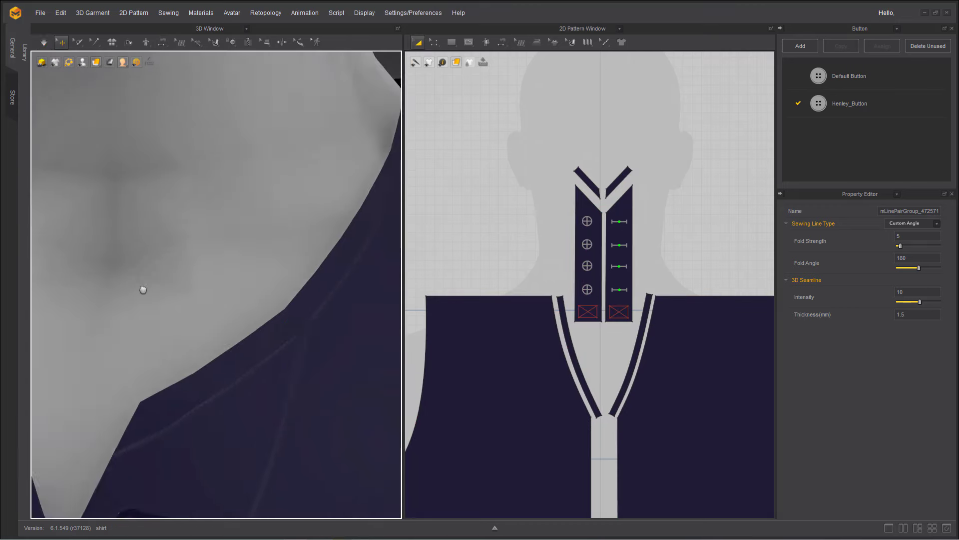
right_drag(268, 331, 244, 386)
click(252, 368)
click(164, 43)
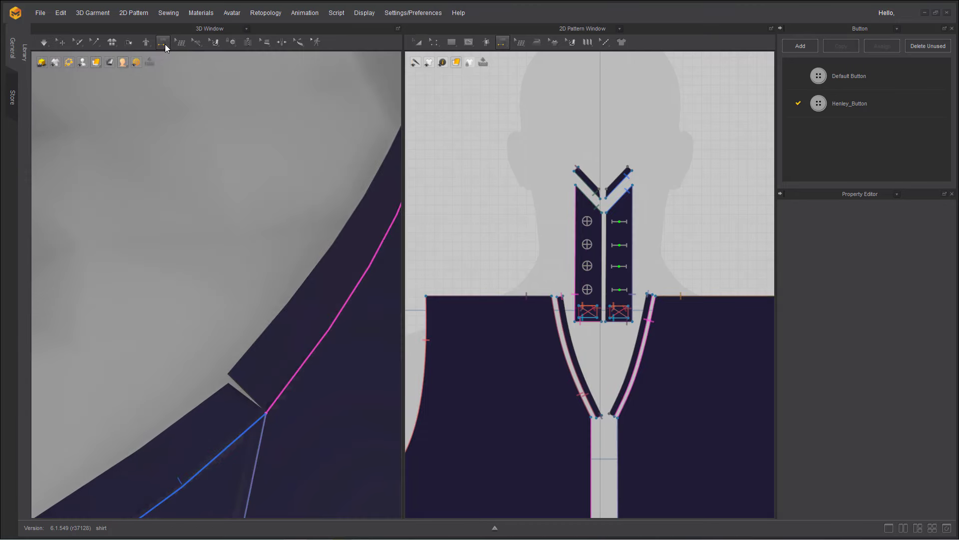
click(174, 66)
click(234, 394)
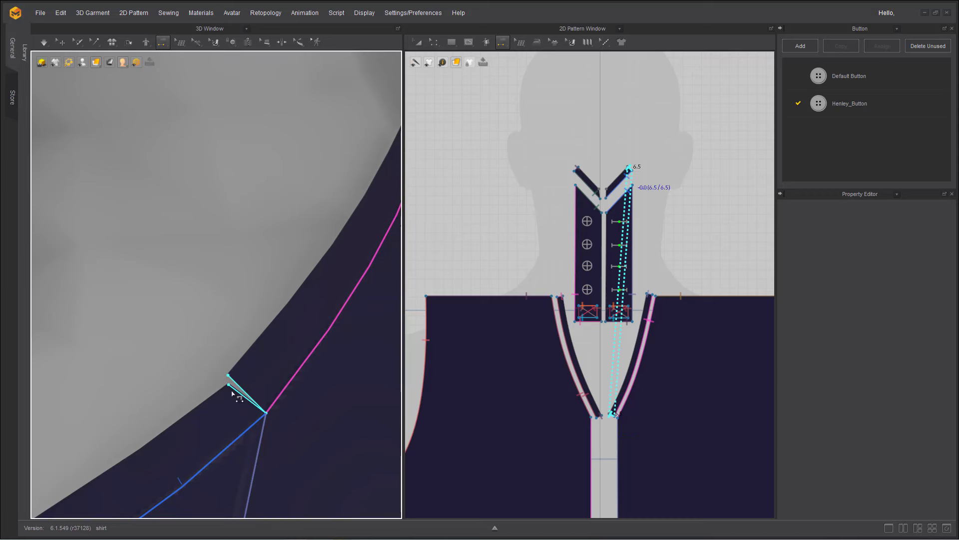
key(Escape)
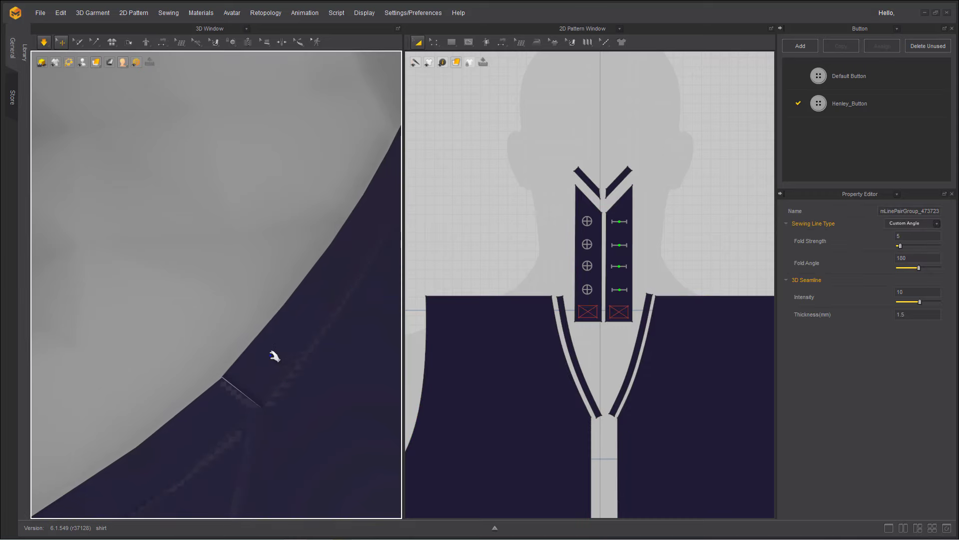
scroll(124, 348, down, 8)
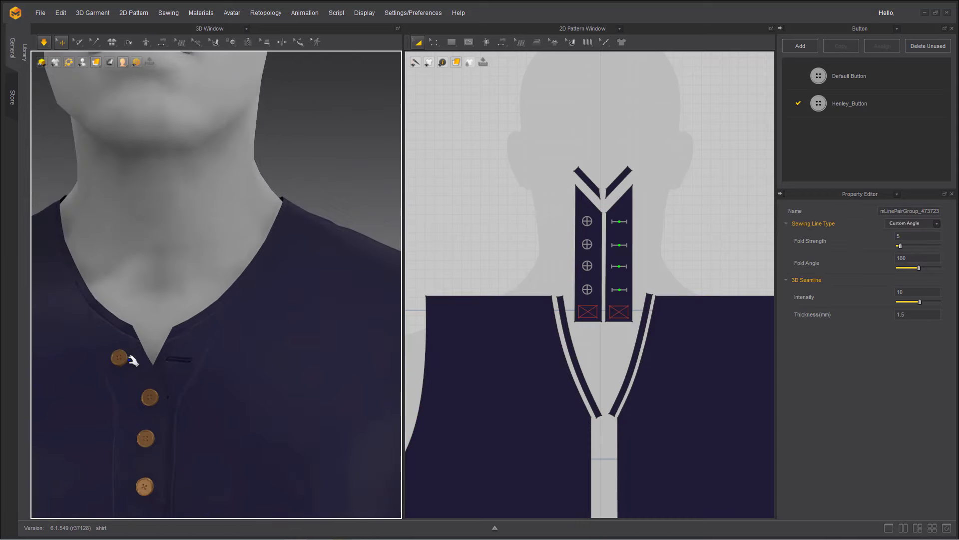
scroll(202, 314, down, 10)
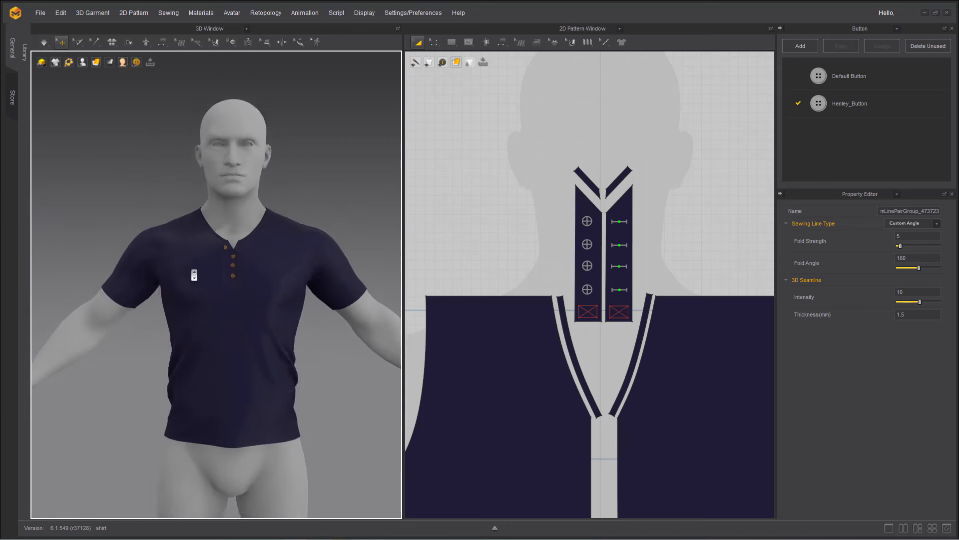
middle_drag(180, 275, 178, 267)
right_drag(172, 265, 174, 265)
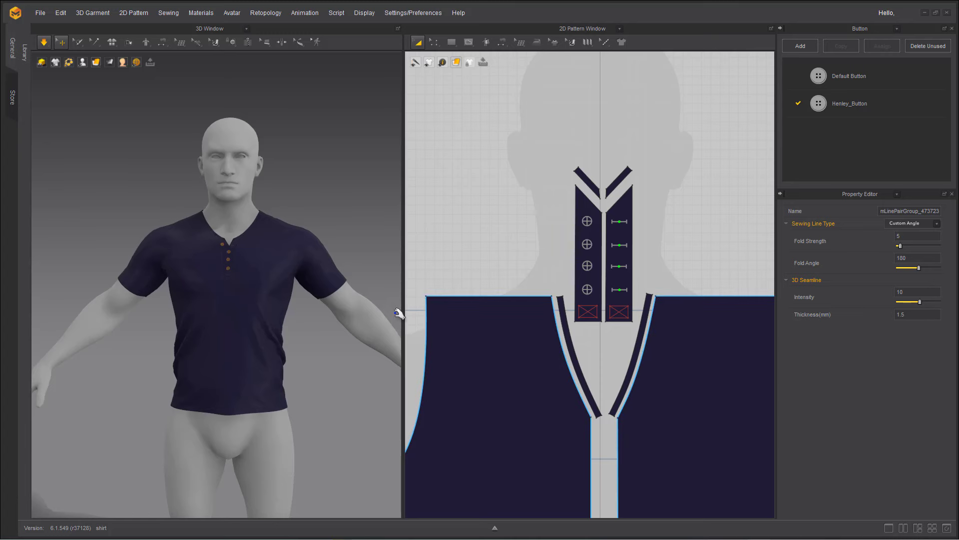
Bring up the topstitch settings and give Topstitch 1 a dark navy colour (#020119) and a 1.5 mm offset
click(896, 29)
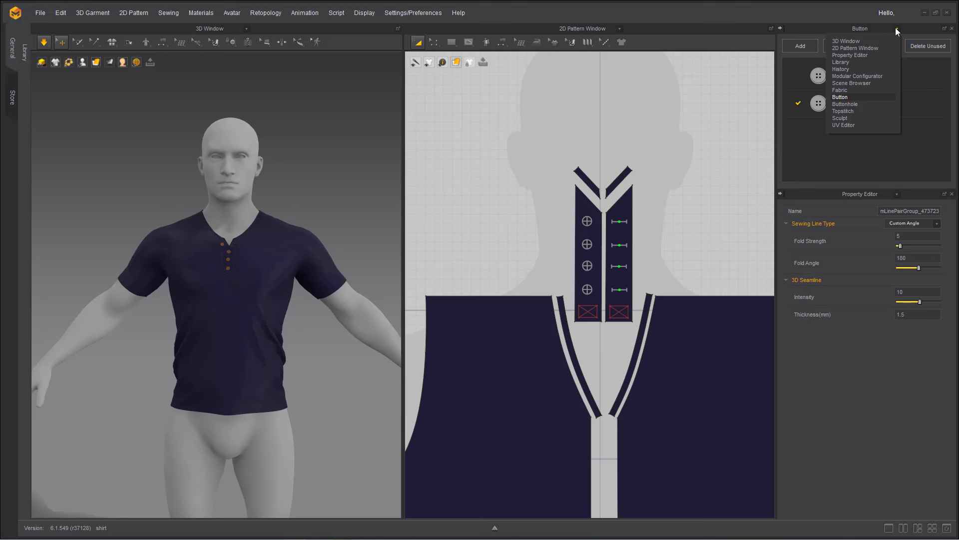
click(844, 111)
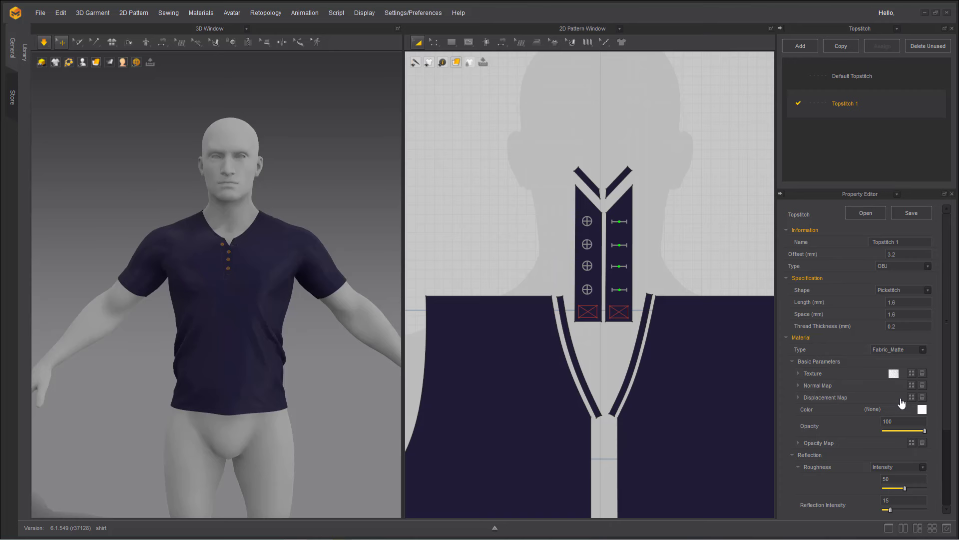
click(921, 410)
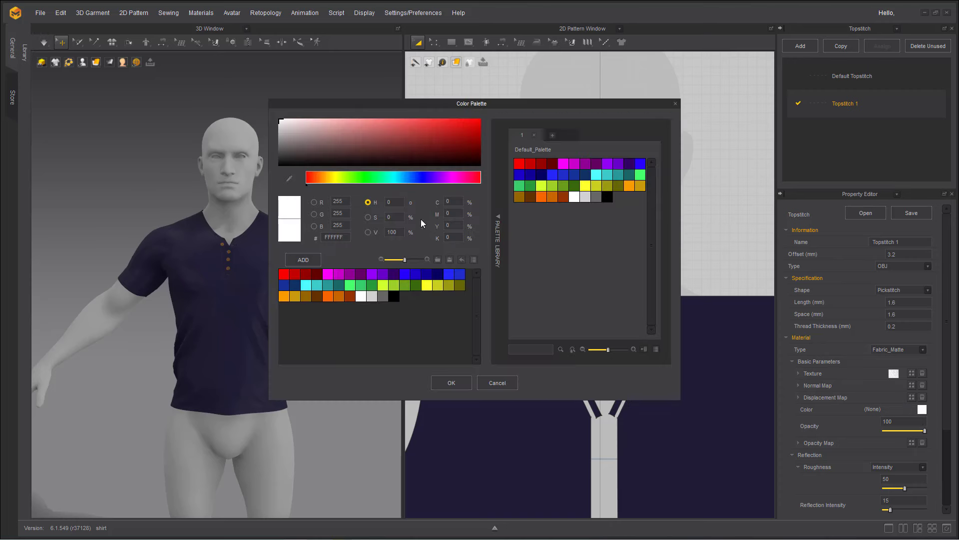
click(541, 174)
click(470, 164)
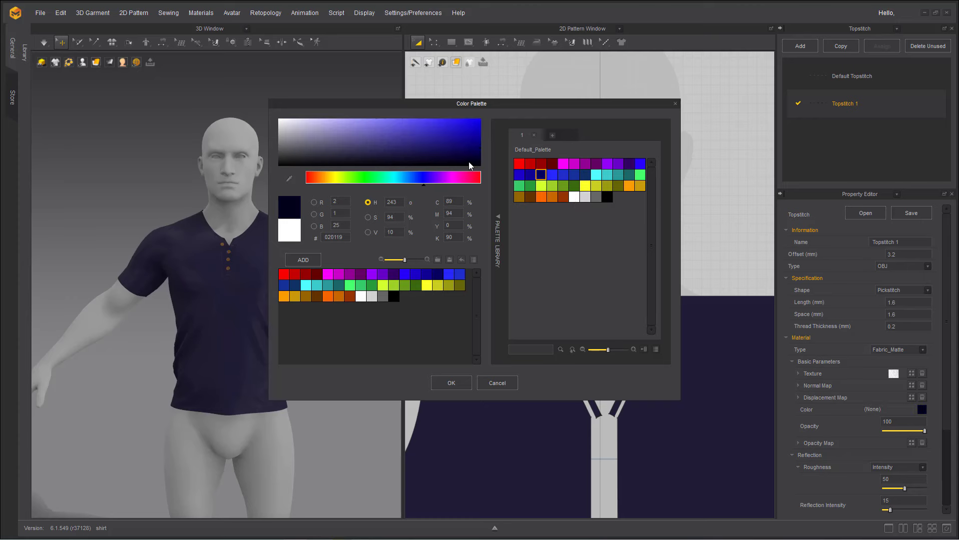
click(453, 382)
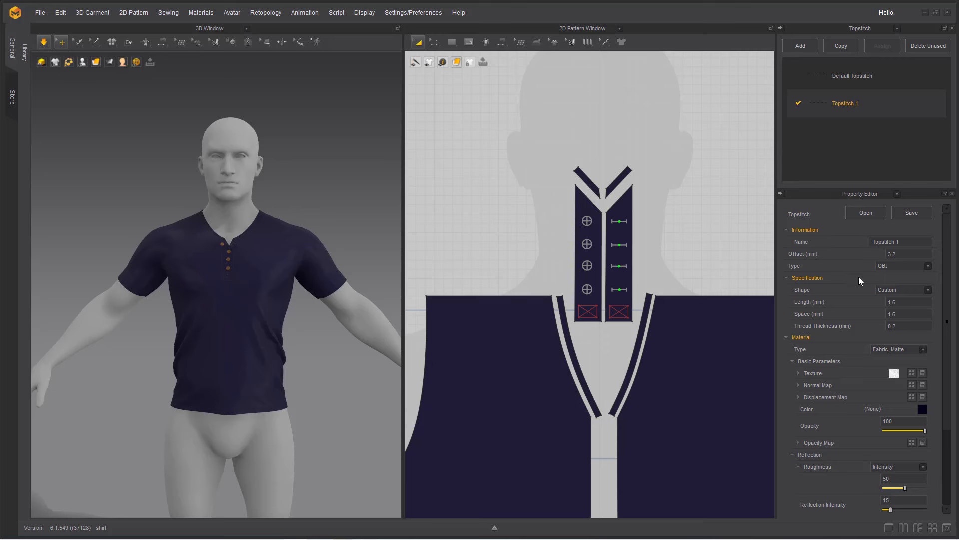
drag(896, 255, 873, 252)
key(Return)
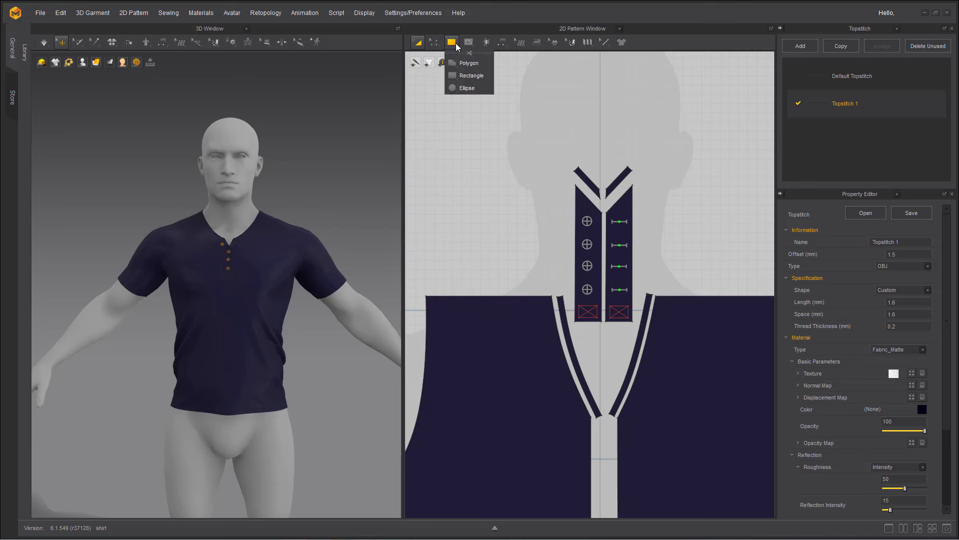
Offset the facing inner long edges of both placket pieces as internal lines at a 2 mm distance, extended to the outline
mouse_move(469, 43)
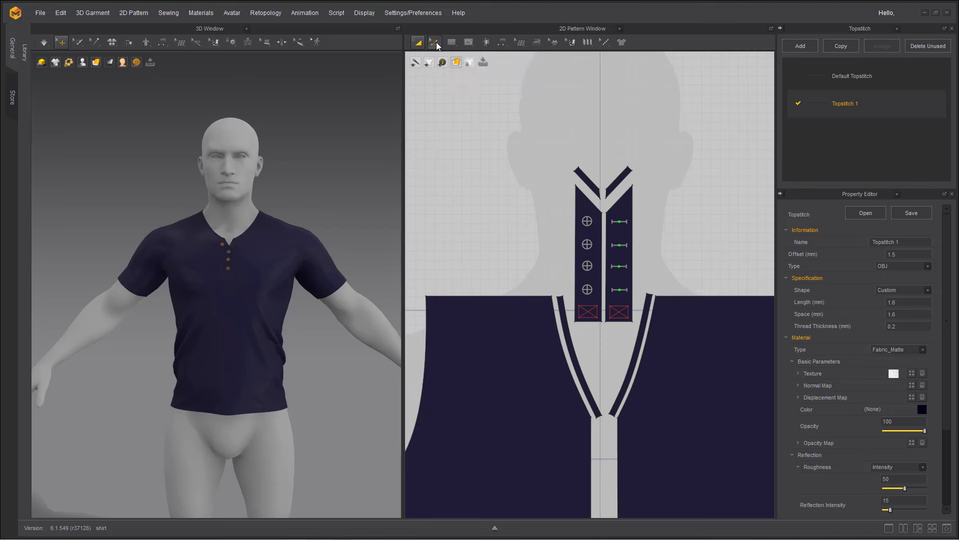
mouse_move(435, 42)
click(451, 62)
scroll(523, 331, down, 3)
middle_drag(536, 366, 539, 330)
scroll(540, 330, up, 5)
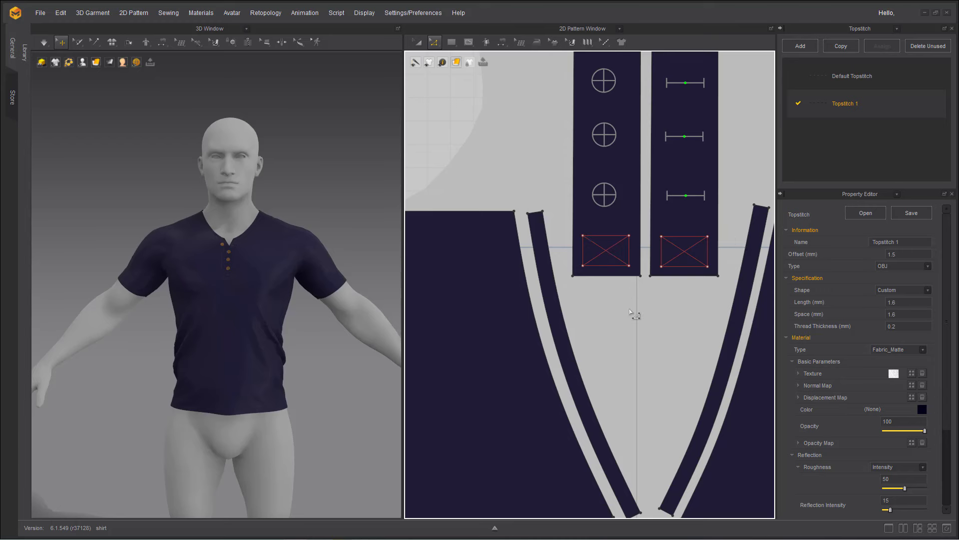
middle_drag(602, 280, 604, 359)
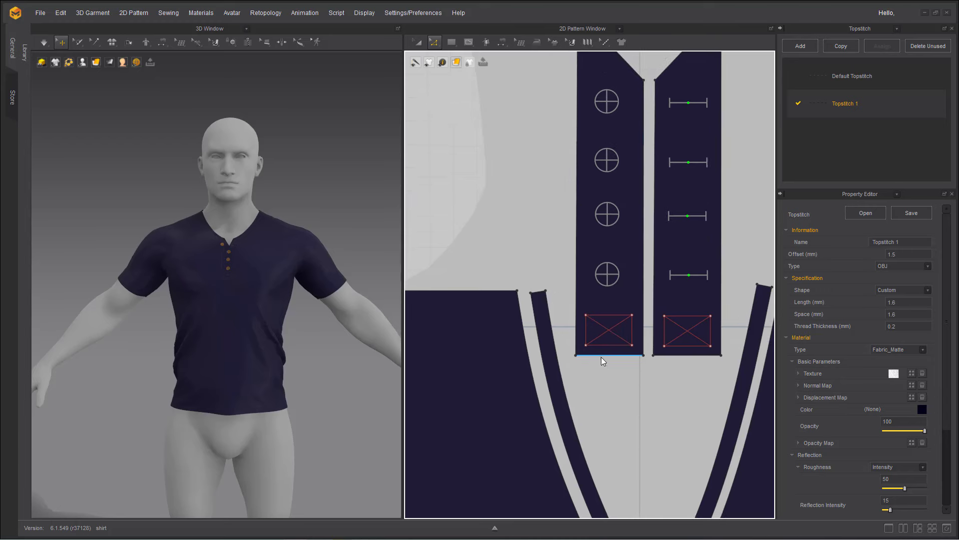
click(643, 264)
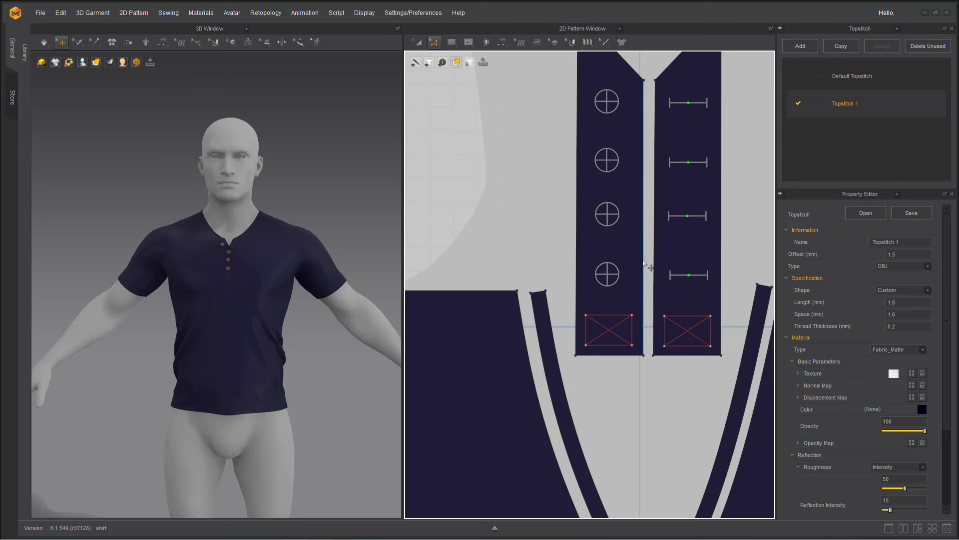
shift+click(579, 269)
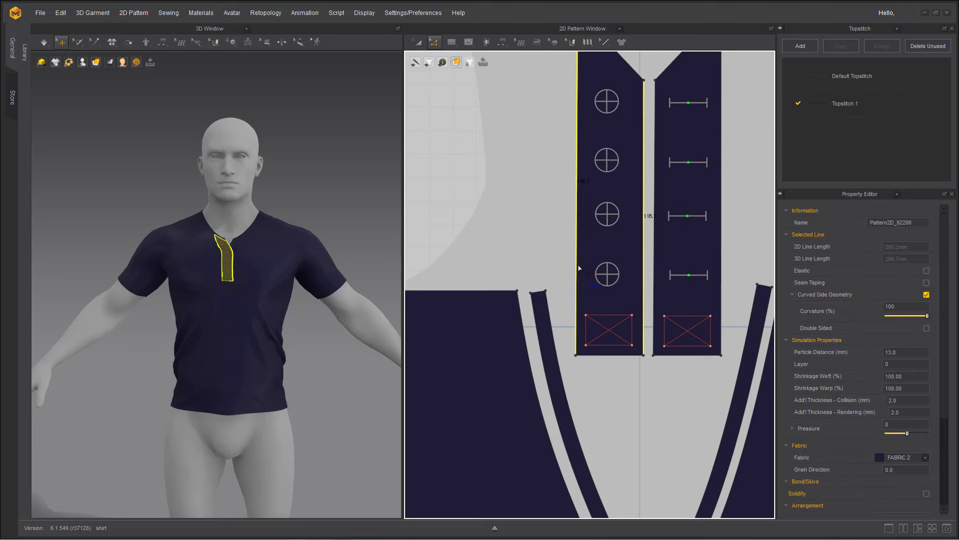
click(553, 301)
click(645, 220)
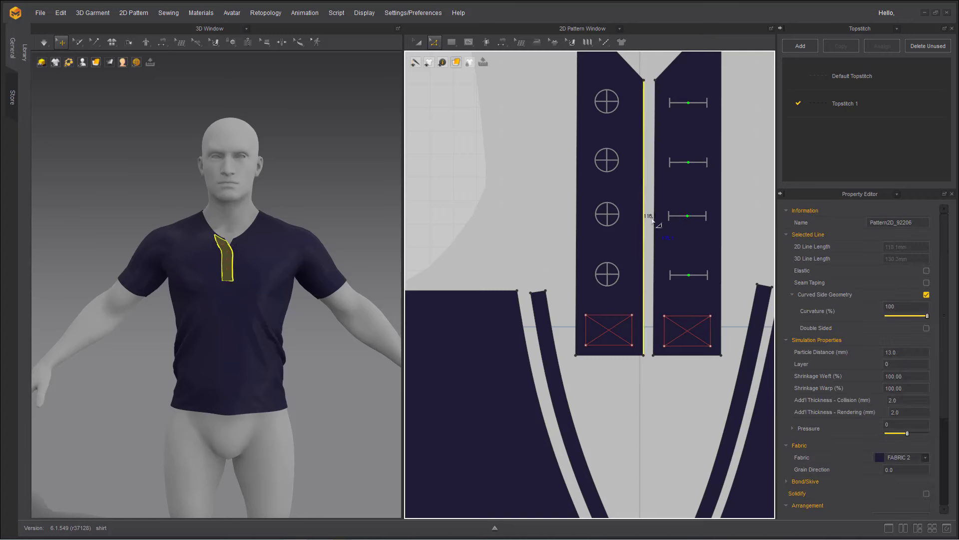
shift+click(654, 219)
right_click(656, 220)
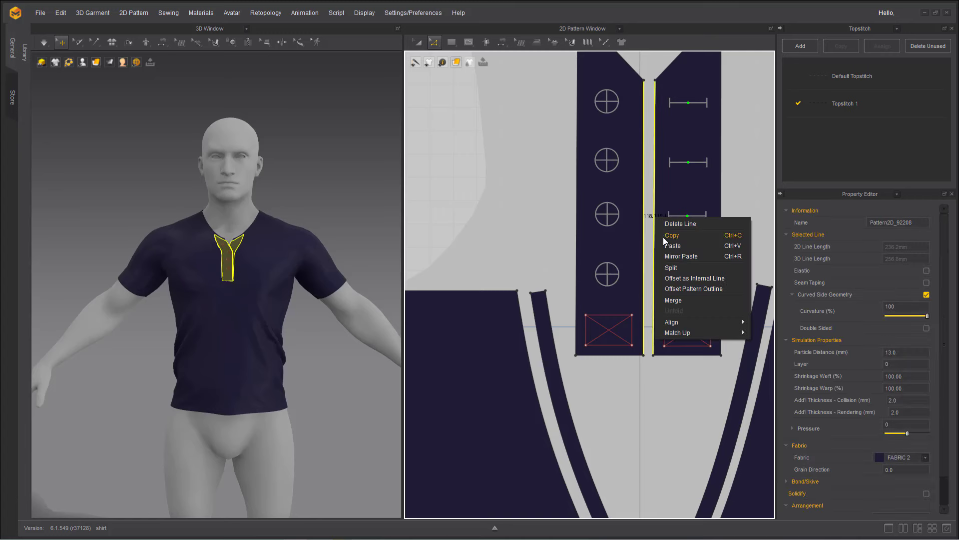
click(670, 277)
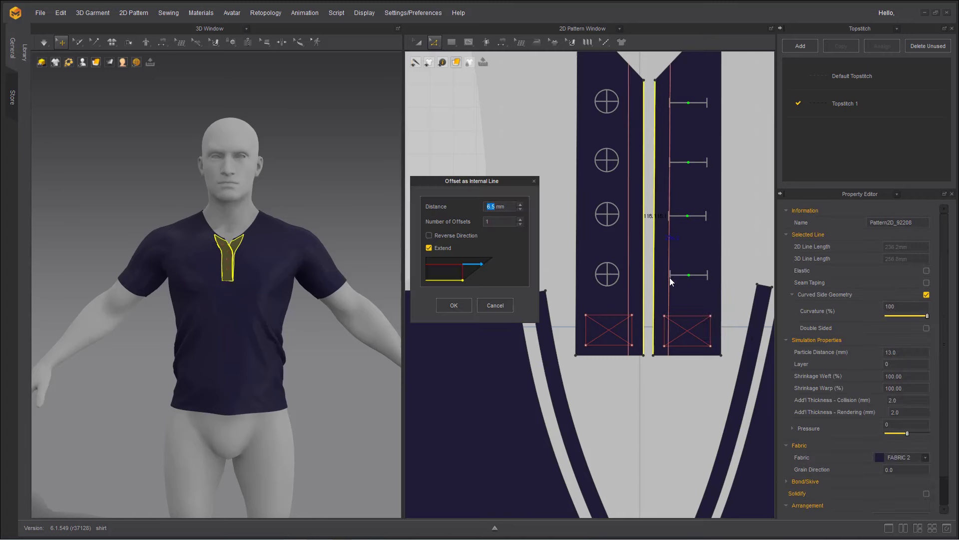
click(520, 209)
click(520, 210)
click(520, 210)
click(519, 210)
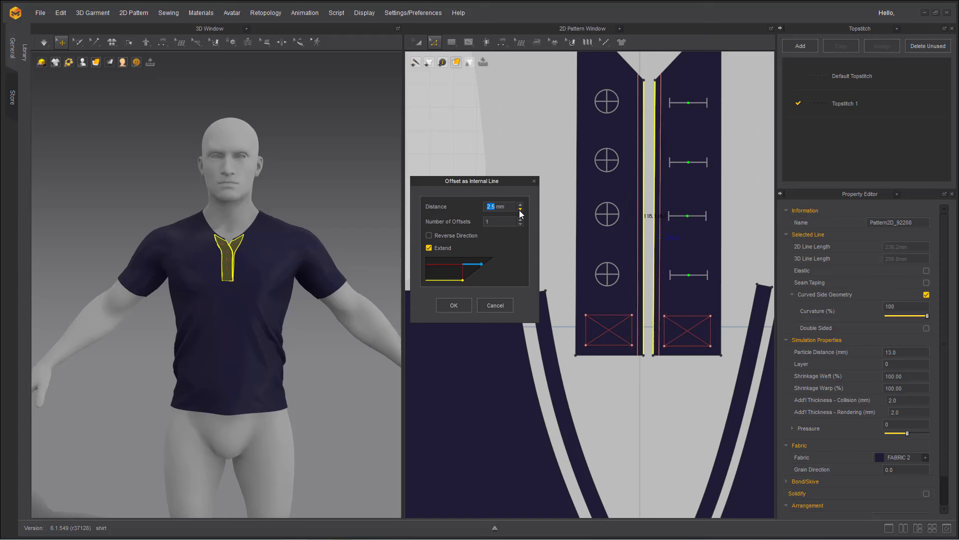
text(2)
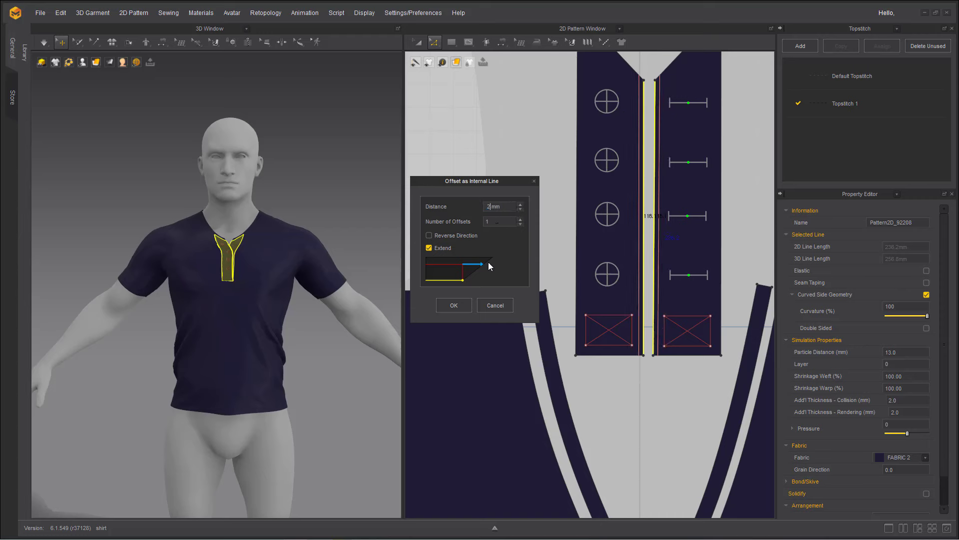
click(454, 306)
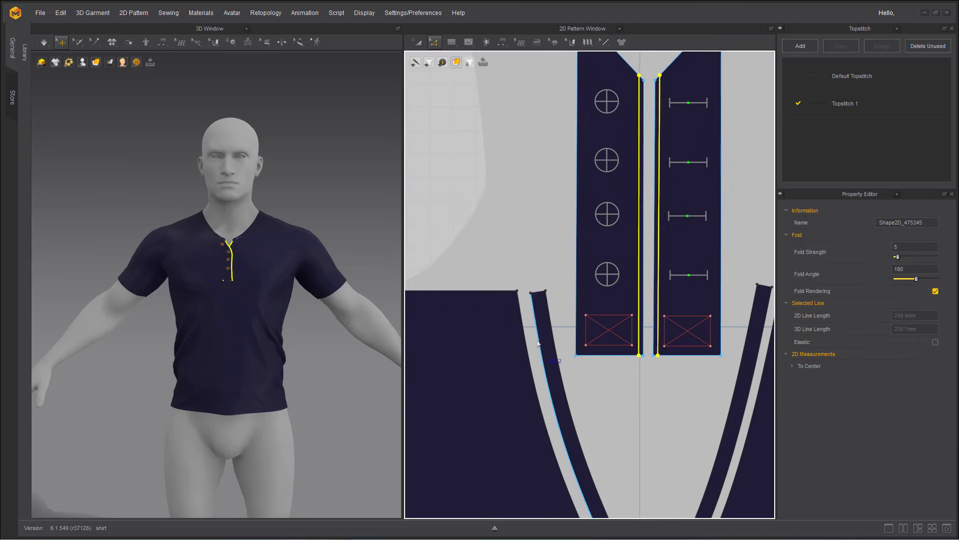
Offset the outer long edges of both placket pieces as internal lines
click(584, 283)
shift+click(721, 287)
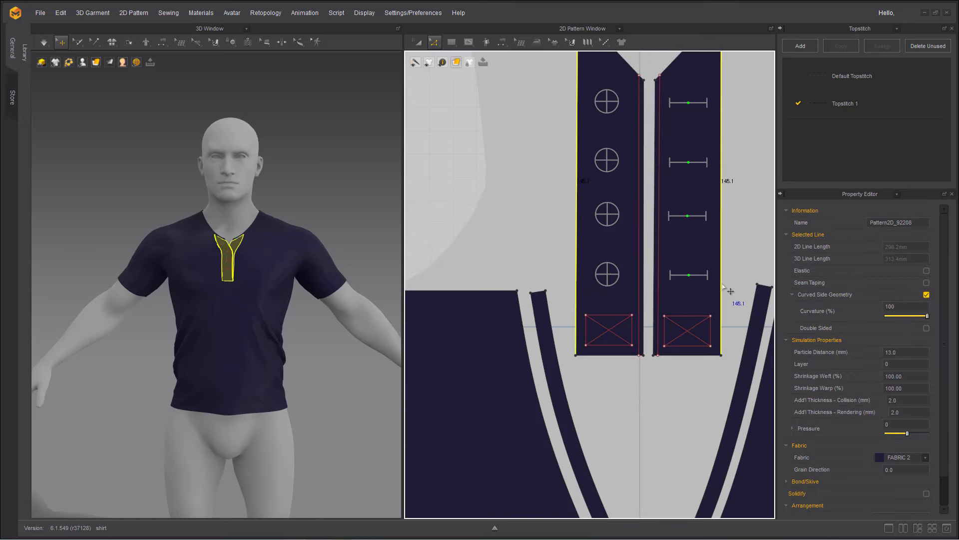
right_click(722, 285)
click(735, 346)
click(452, 305)
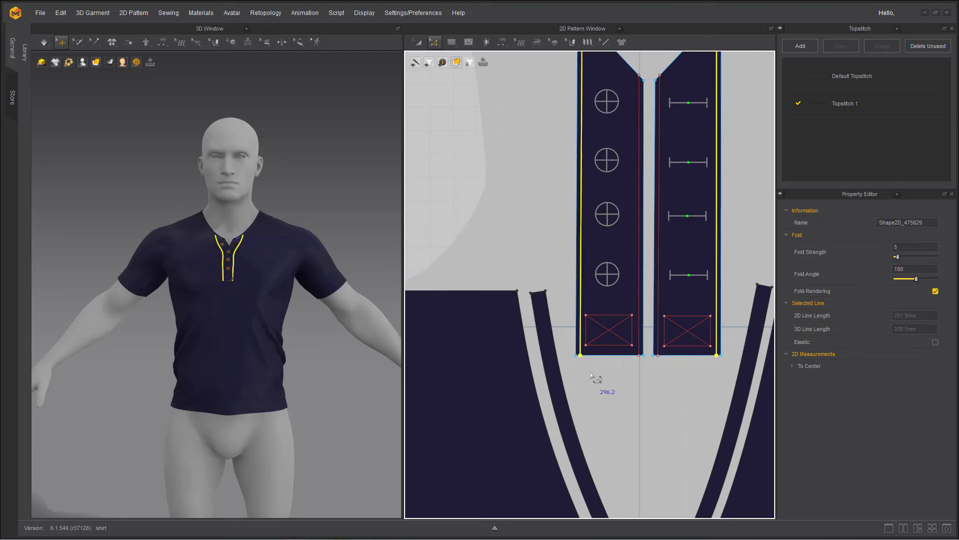
Offset the bottom edge of the button placket piece as an internal line
click(631, 355)
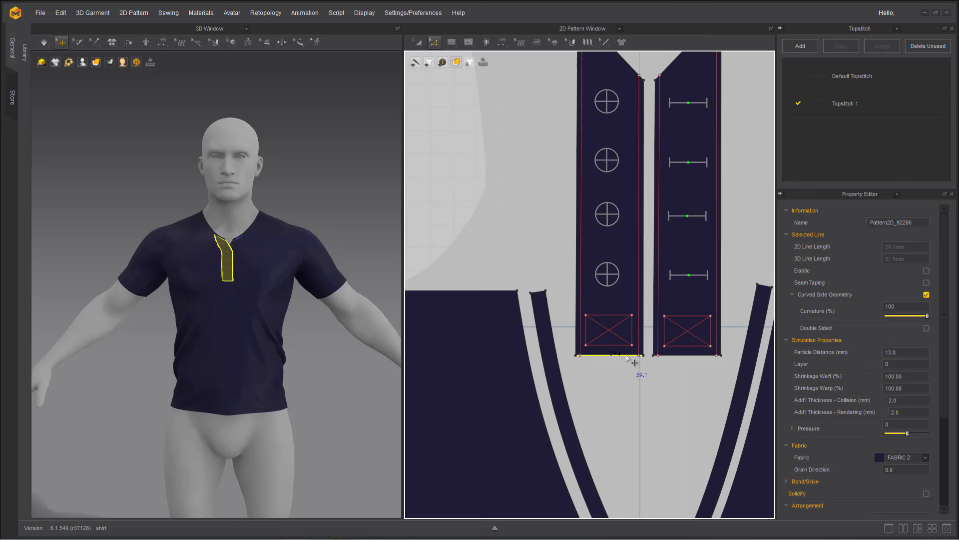
right_click(626, 357)
mouse_move(653, 438)
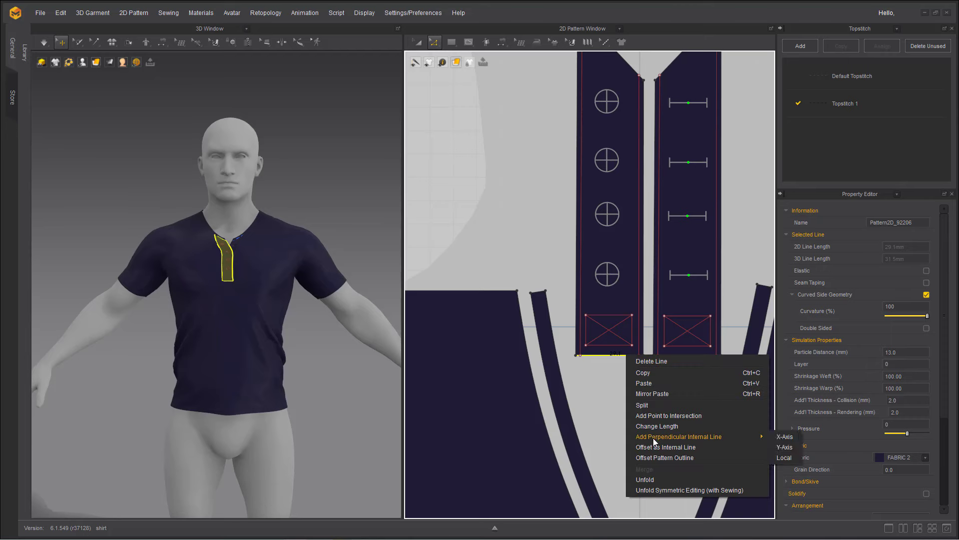
click(650, 446)
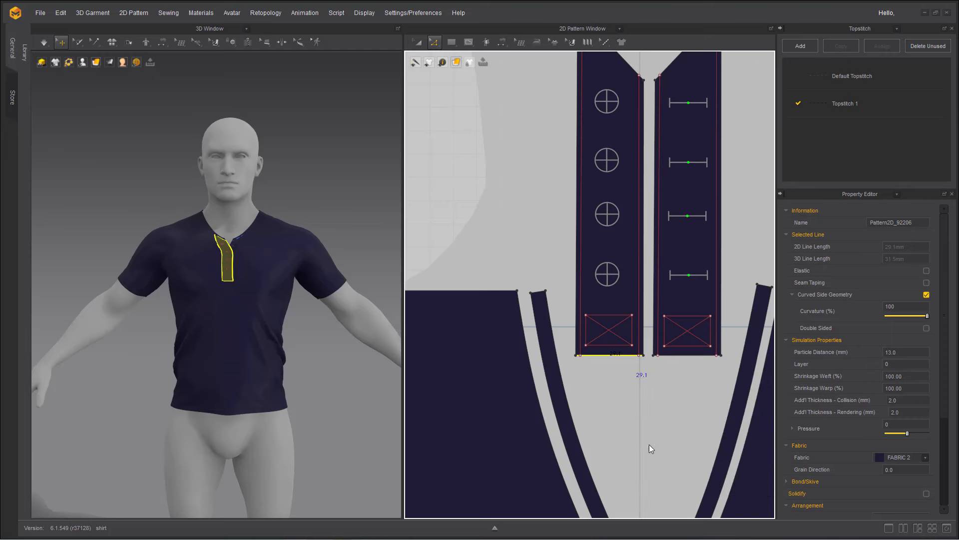
click(464, 307)
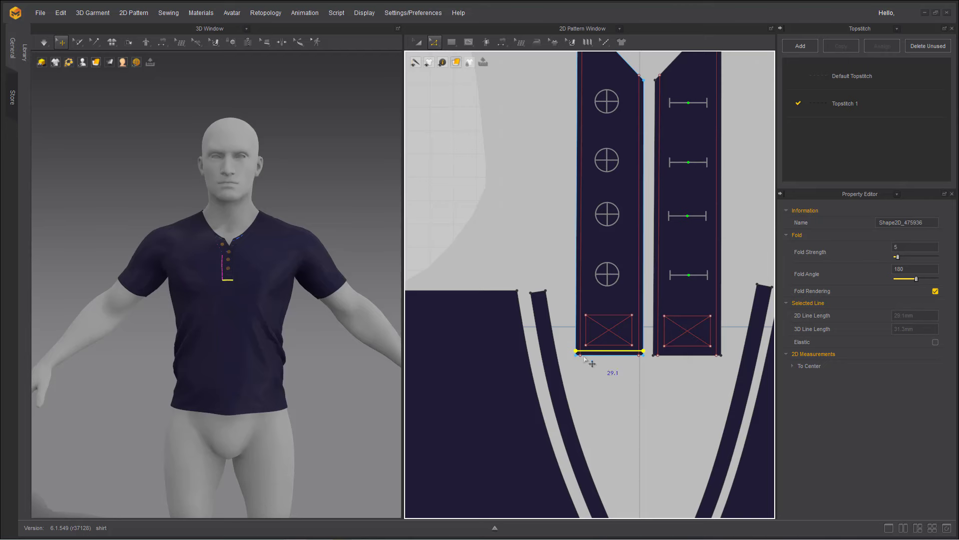
Offset the inner curved edges of both front neckline strips as internal lines
middle_drag(500, 373, 513, 284)
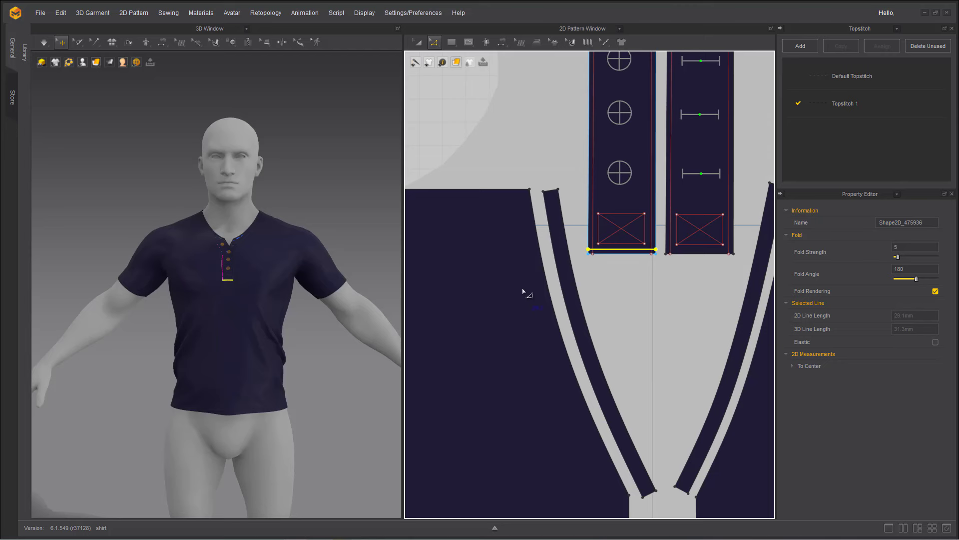
click(578, 297)
shift+click(724, 378)
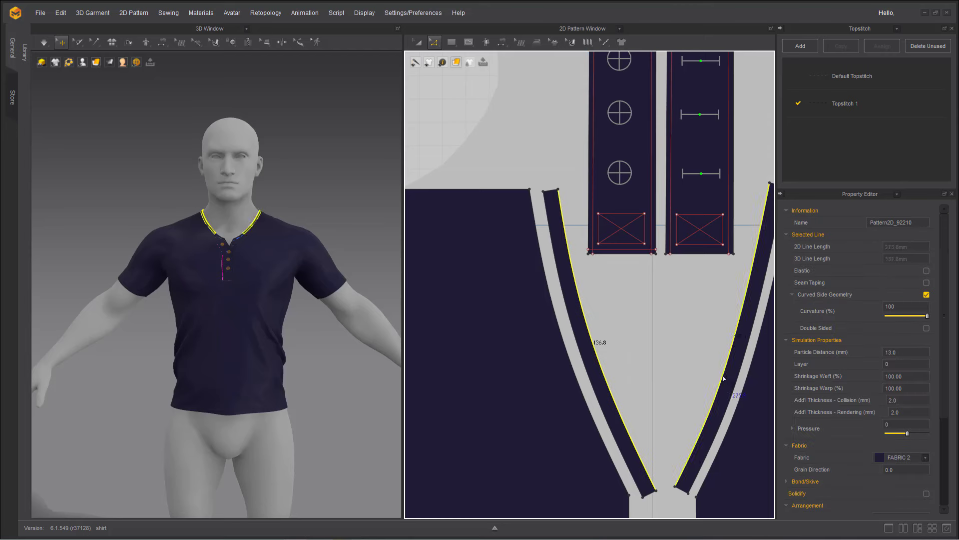
right_click(724, 379)
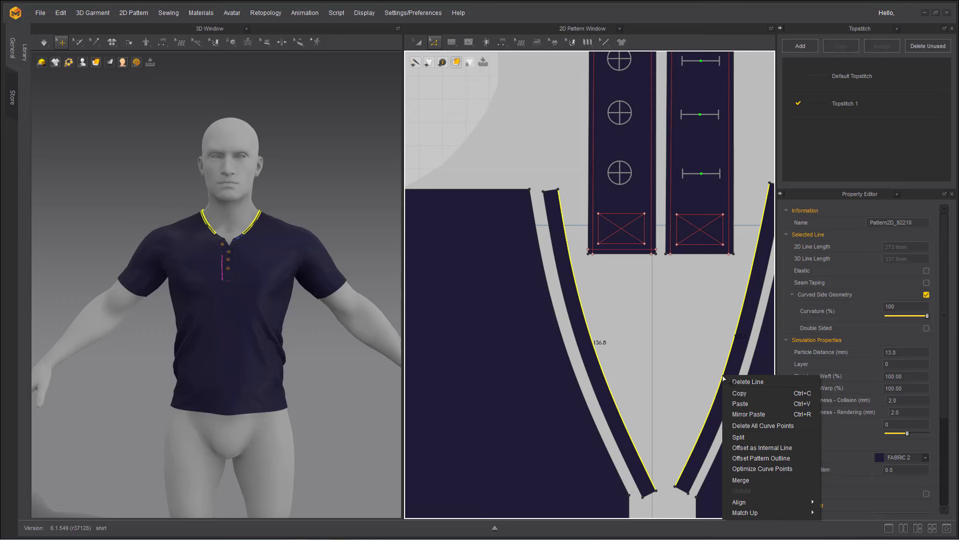
click(738, 459)
key(Return)
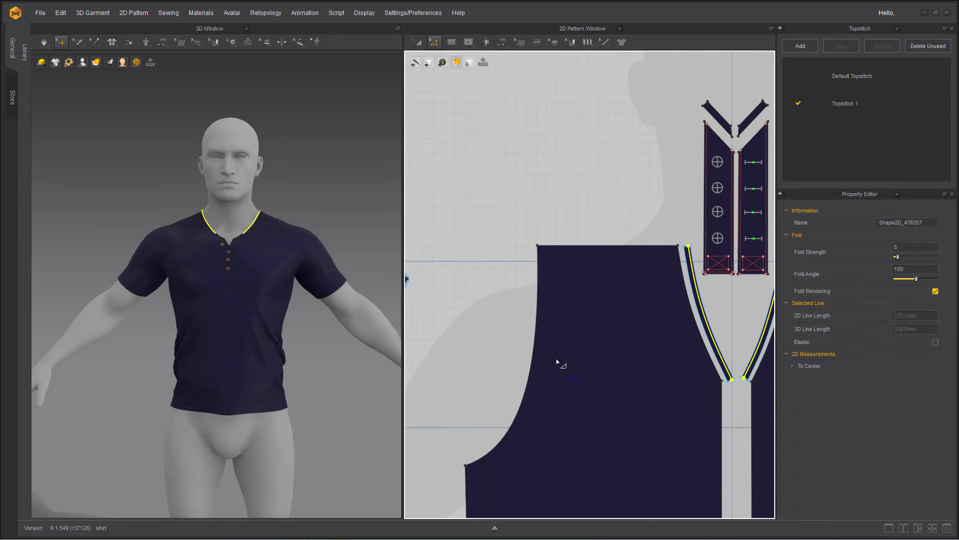
Offset the armhole edges of the front and back panels as internal lines
click(557, 360)
scroll(575, 375, down, 5)
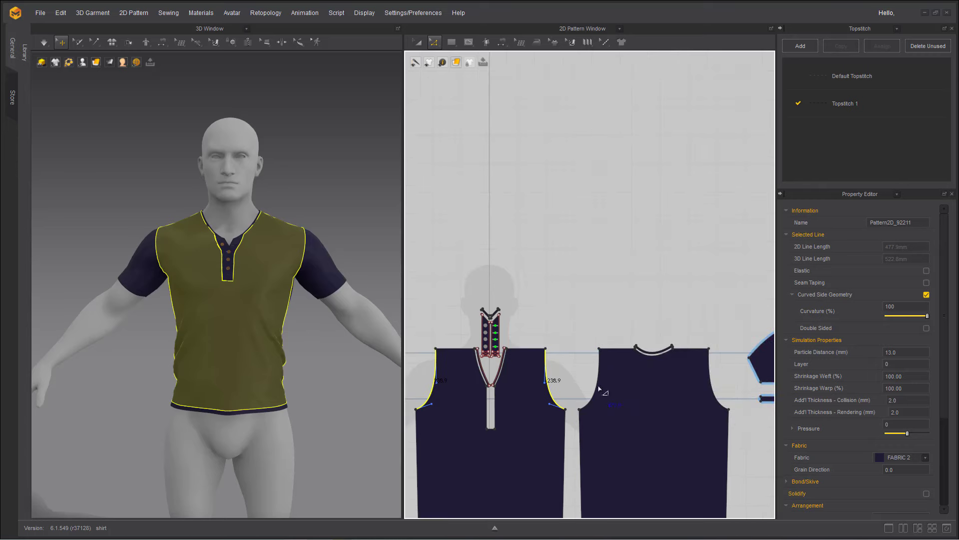
scroll(545, 375, up, 8)
right_click(614, 273)
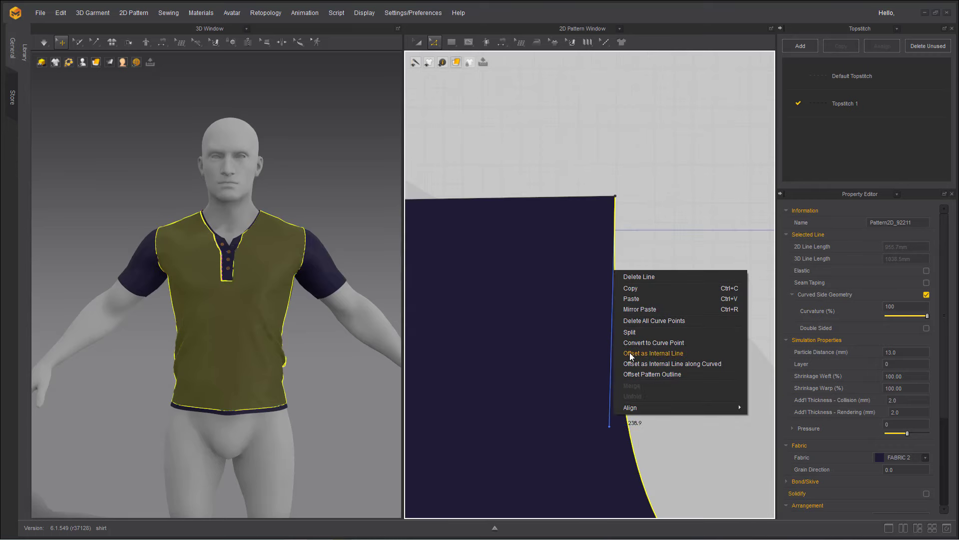
click(630, 353)
click(520, 205)
click(454, 306)
Offset the side seam and bottom edges of the front and back panels as internal lines at a 4 mm distance, with Extend on
scroll(550, 349, down, 5)
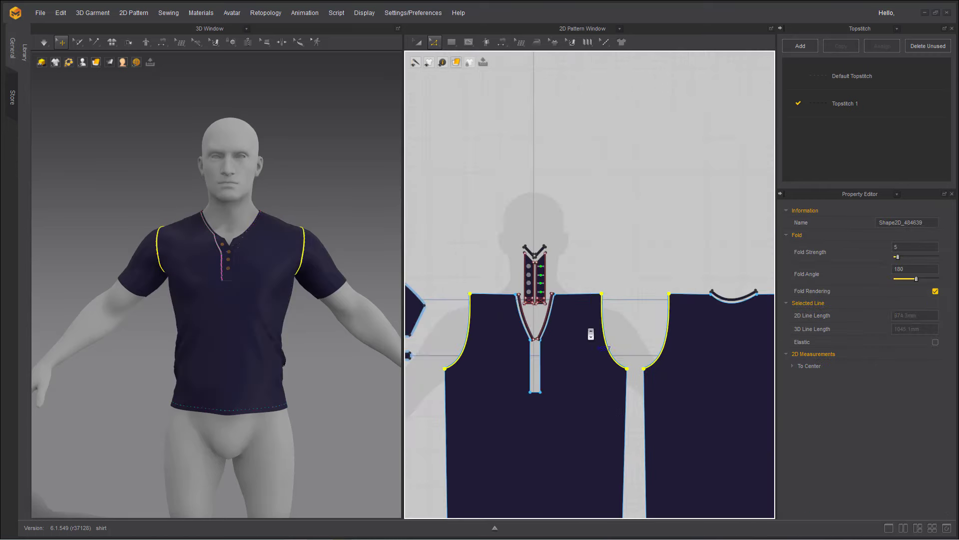
click(494, 442)
scroll(597, 424, down, 4)
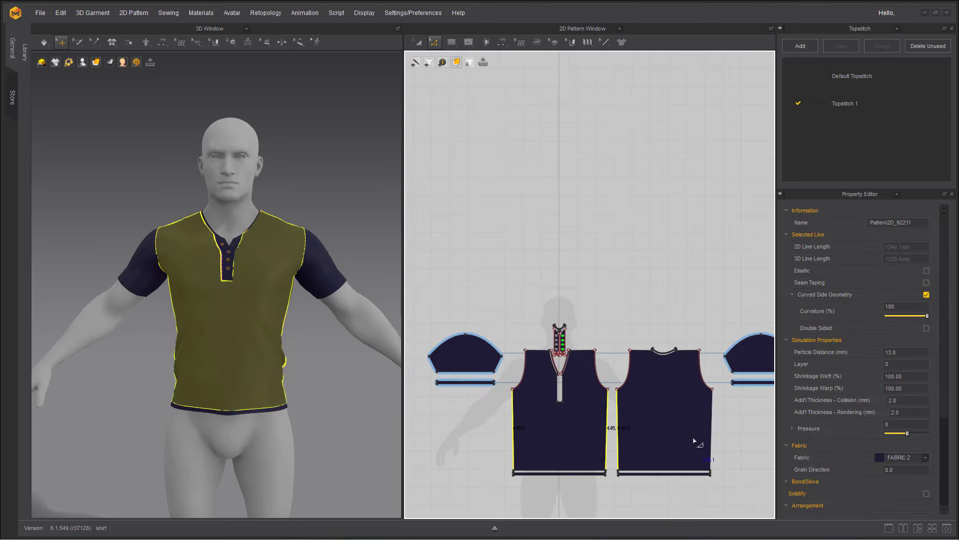
scroll(537, 321, up, 6)
middle_drag(537, 317, 563, 190)
shift+click(541, 346)
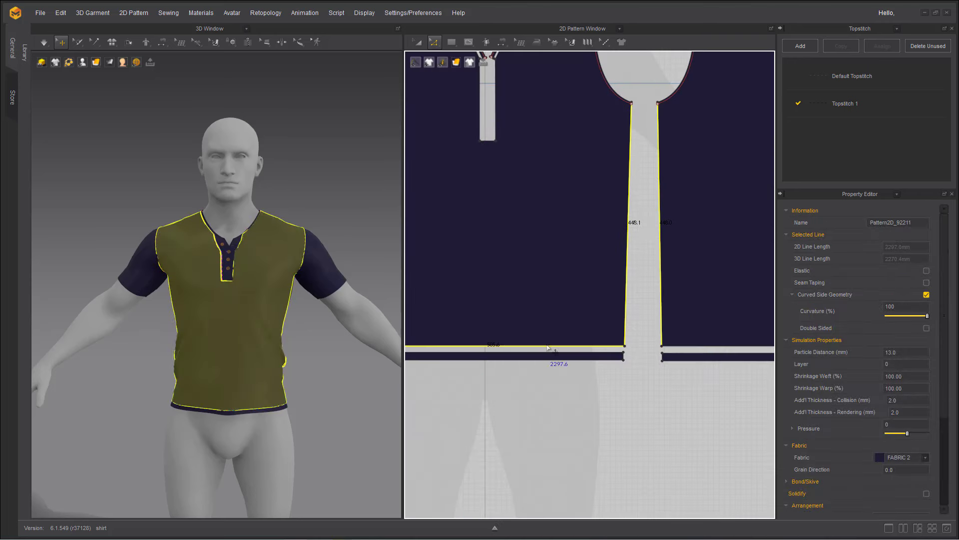
shift+click(675, 345)
right_click(675, 345)
click(681, 414)
click(523, 207)
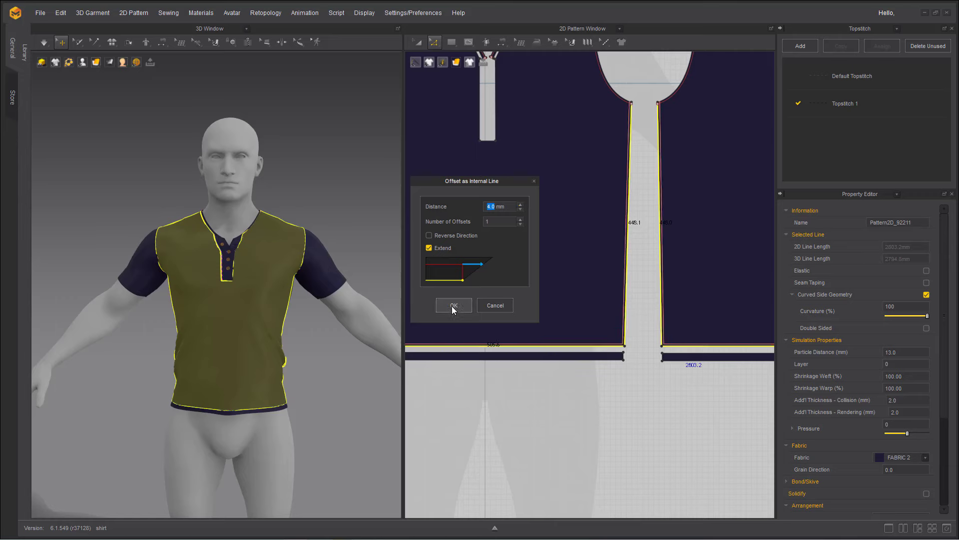
click(452, 306)
Offset the upper and lower long edges of the front and back hem bands as internal lines
scroll(586, 382, up, 6)
click(612, 294)
scroll(637, 317, down, 2)
shift+click(630, 282)
scroll(577, 314, down, 3)
middle_drag(582, 320, 485, 339)
shift+click(655, 311)
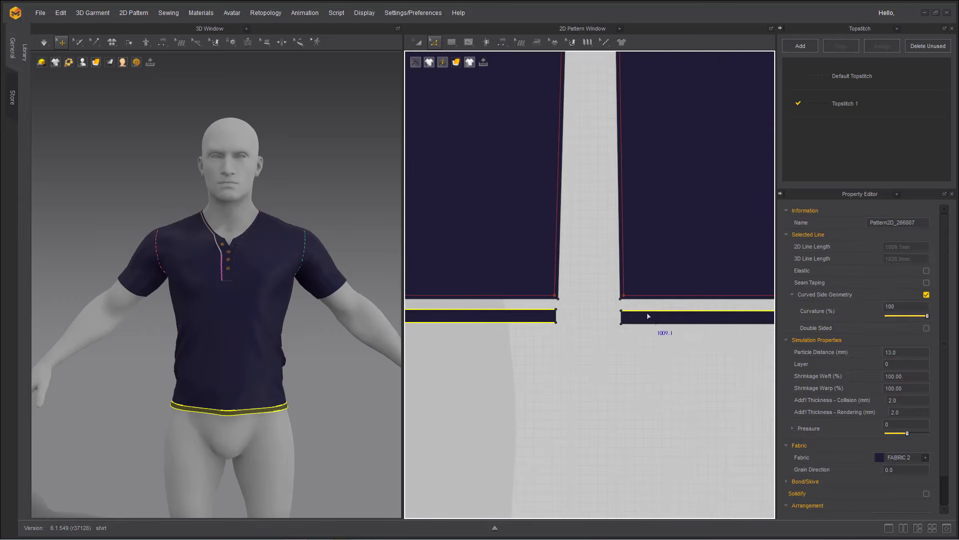
shift+click(635, 324)
right_click(519, 322)
click(526, 391)
click(520, 209)
click(453, 305)
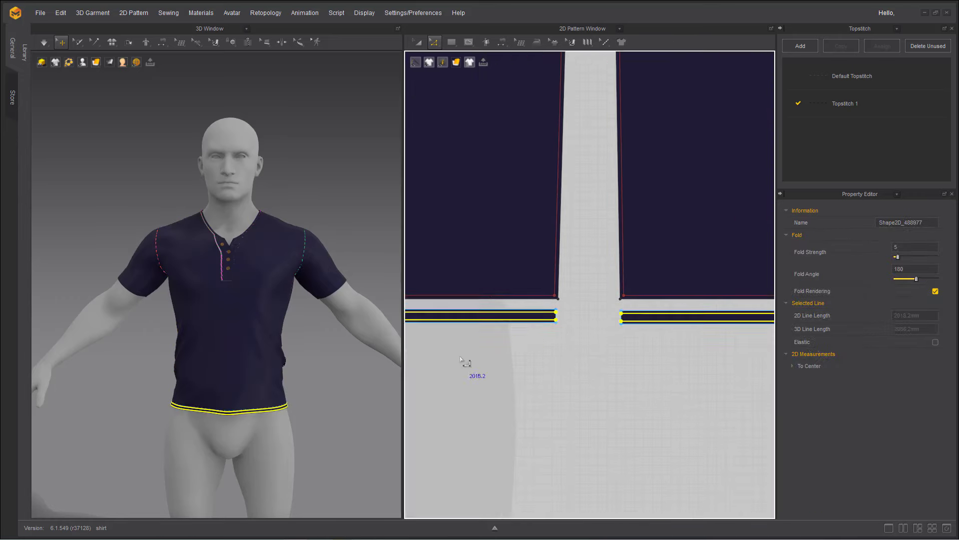
Offset the sleeve's cap curve and bottom edge as internal lines
scroll(460, 358, down, 3)
middle_drag(433, 233, 763, 414)
scroll(555, 304, up, 5)
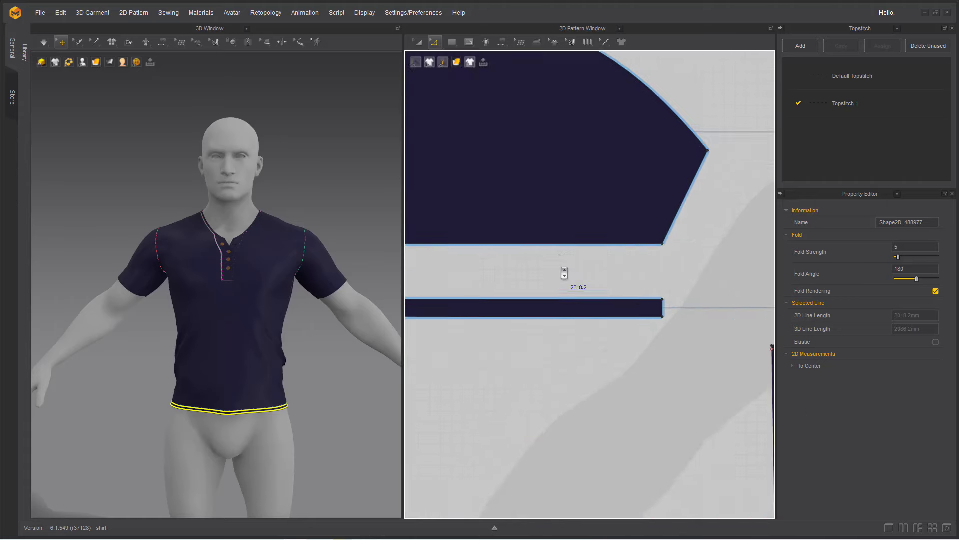
click(561, 142)
shift+click(636, 146)
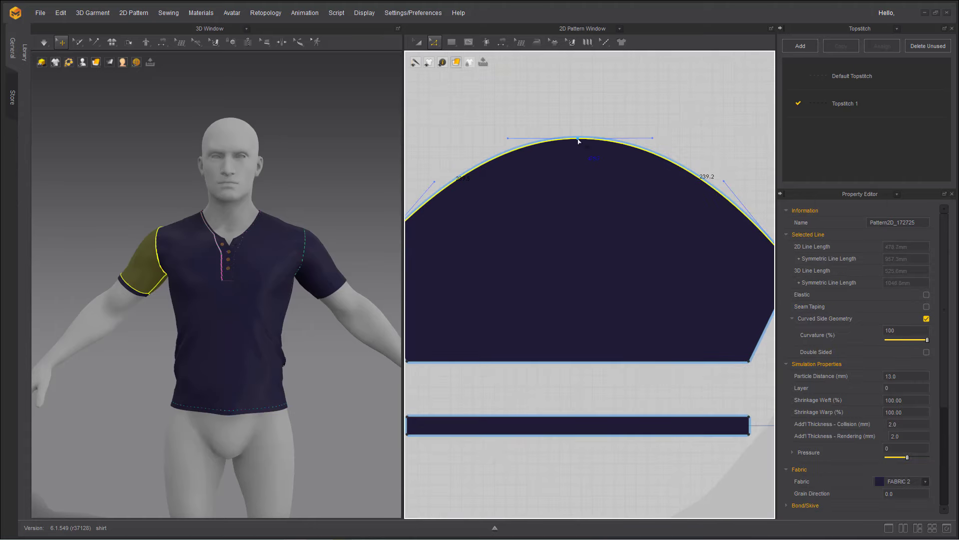
click(520, 141)
click(574, 154)
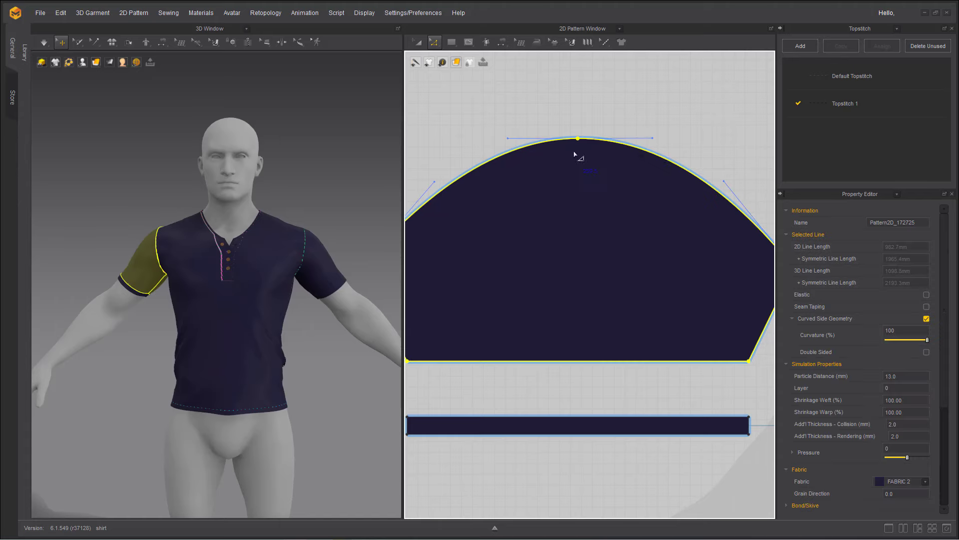
scroll(558, 256, down, 3)
click(520, 195)
shift+click(555, 325)
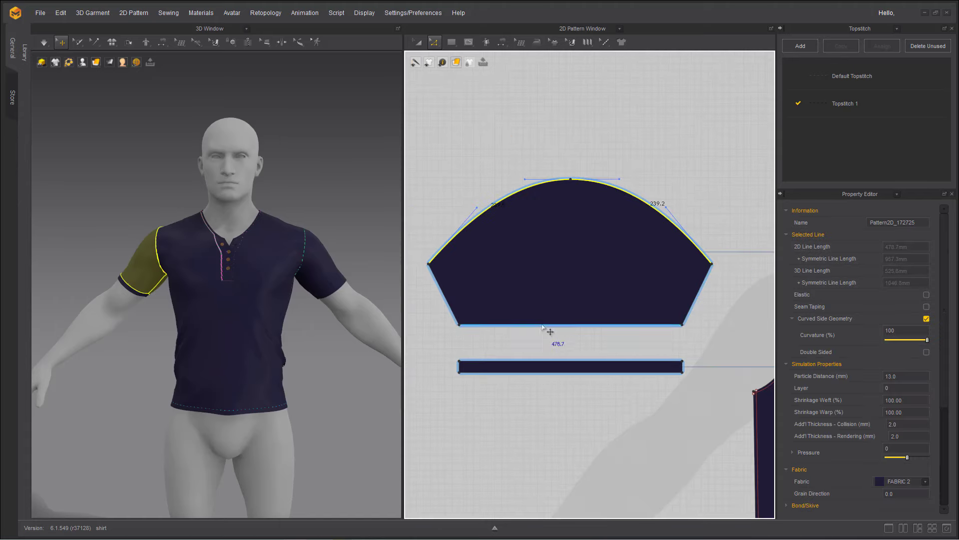
right_click(543, 325)
click(563, 408)
click(496, 306)
Offset the upper and lower long edges of the sleeve's cuff band as internal lines
click(521, 373)
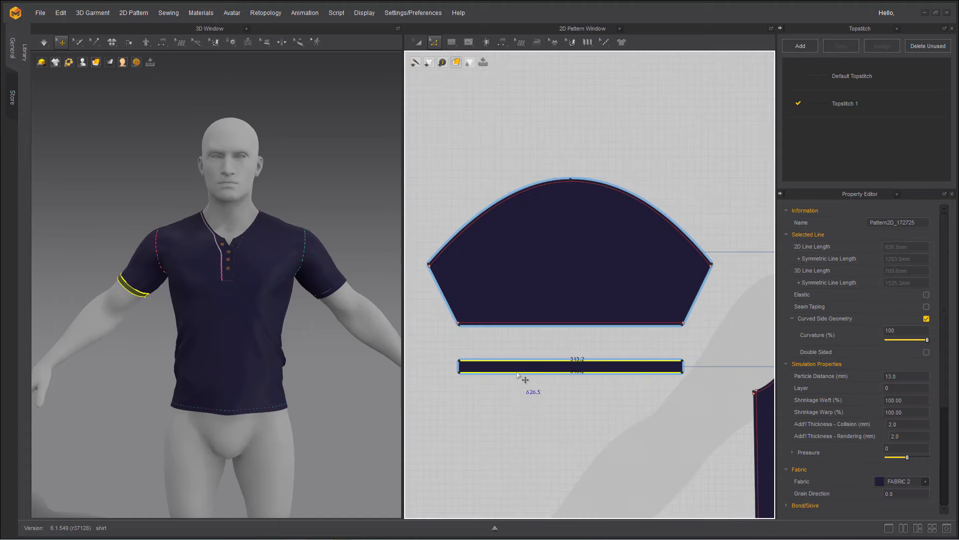
right_click(517, 373)
click(535, 433)
click(457, 304)
Offset the short end edges of the sleeve's cuff band as internal lines
scroll(459, 375, up, 5)
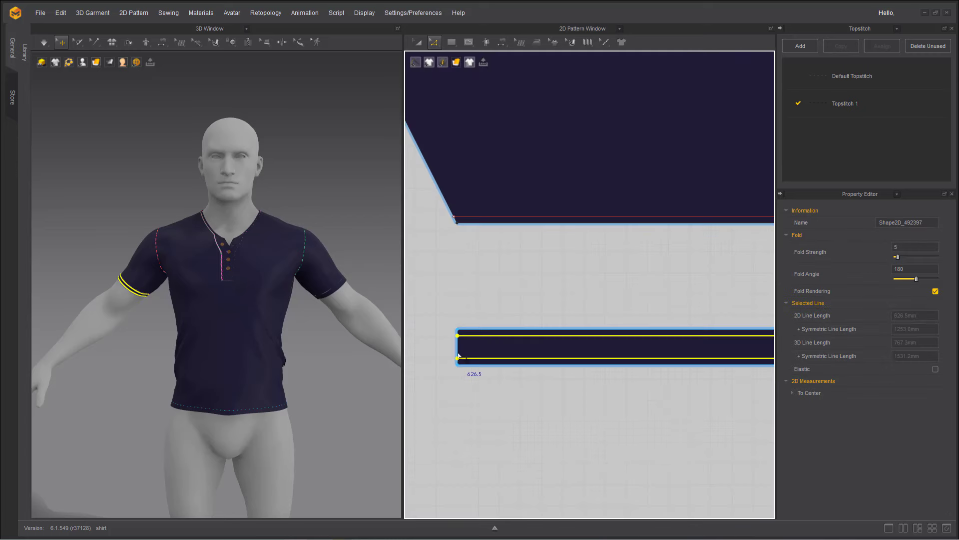
click(457, 349)
scroll(511, 388, down, 2)
right_click(764, 375)
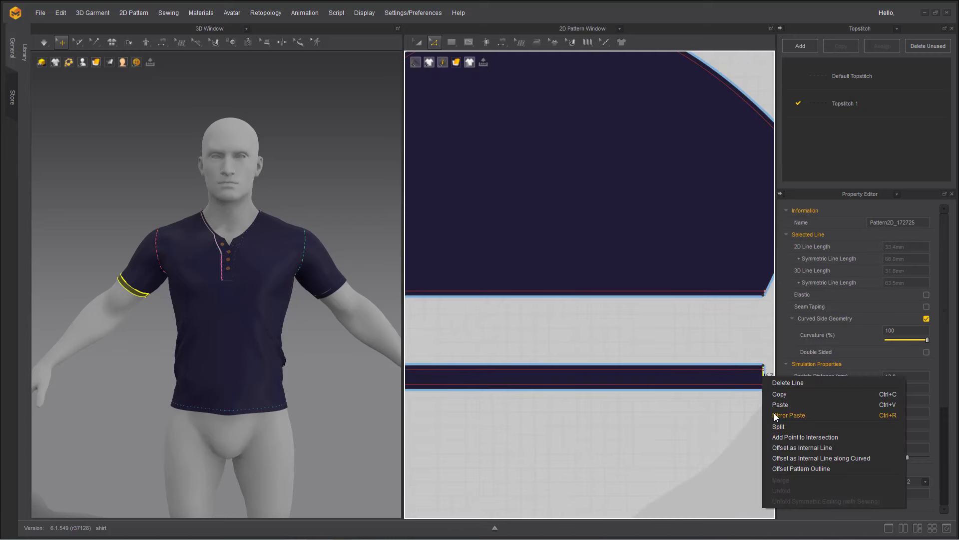
click(777, 448)
click(456, 304)
Offset both slanted underarm edges of the other sleeve as internal lines
scroll(582, 398, down, 3)
middle_drag(750, 326, 604, 330)
scroll(588, 425, up, 3)
scroll(584, 430, down, 1)
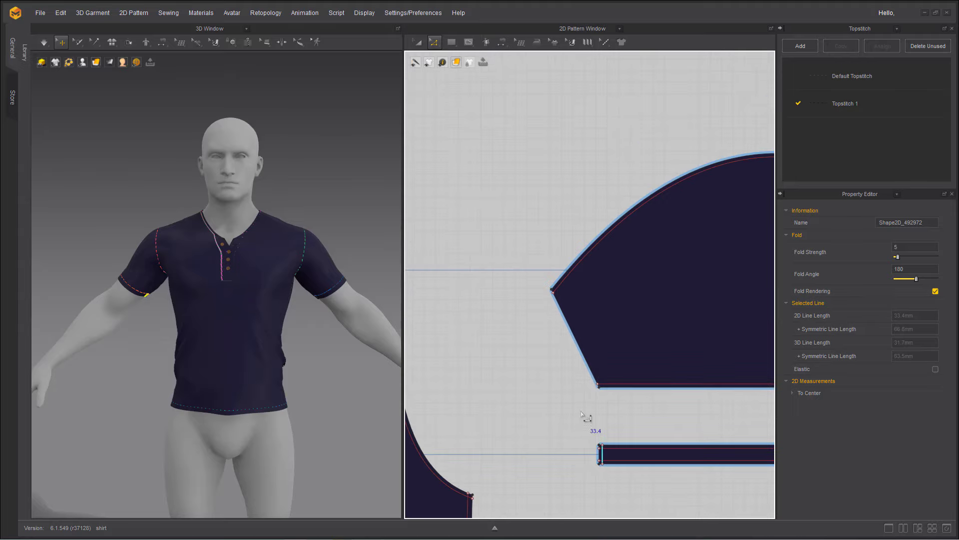
click(578, 343)
scroll(579, 342, down, 2)
shift+click(753, 353)
right_click(753, 356)
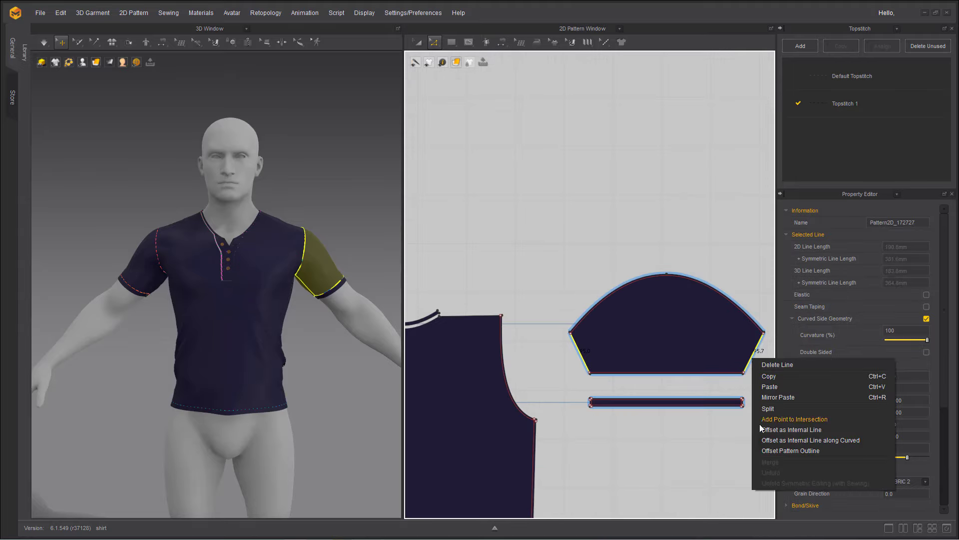
click(779, 430)
click(466, 308)
Offset the two V-neckline edges of the front panel as internal lines at a 3 mm distance, with Extend on
middle_drag(469, 320, 619, 349)
scroll(552, 232, up, 3)
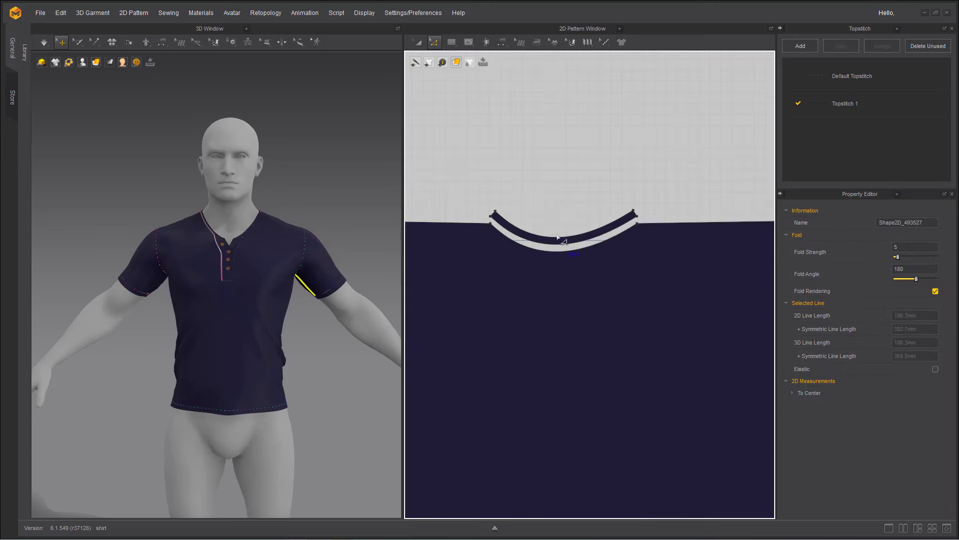
click(535, 253)
scroll(505, 284, down, 4)
middle_drag(432, 312, 589, 326)
scroll(522, 279, up, 5)
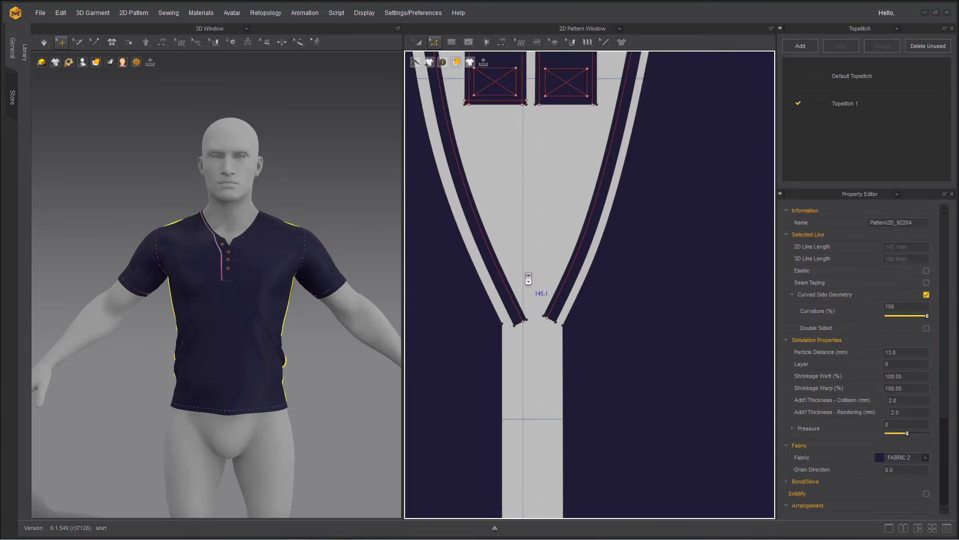
click(483, 285)
shift+click(583, 298)
right_click(582, 296)
click(596, 362)
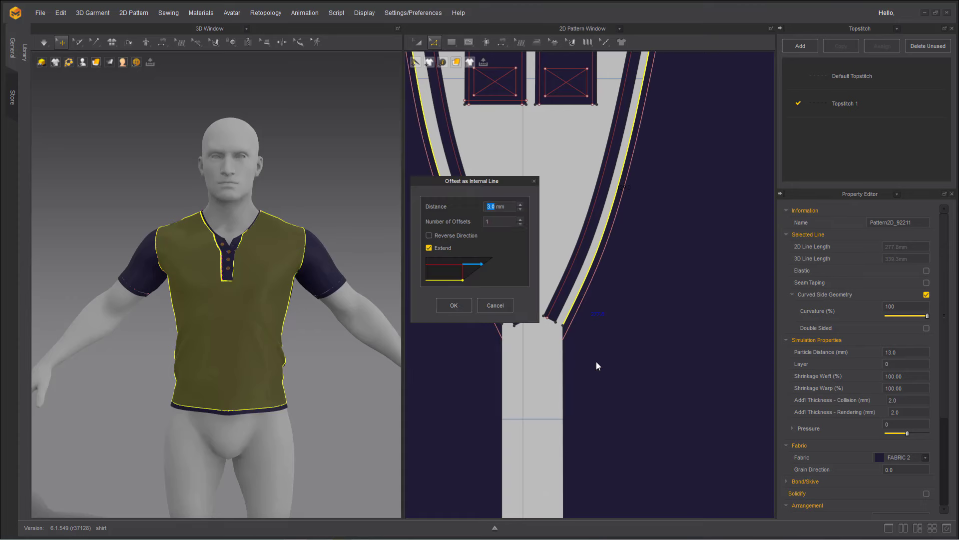
click(454, 305)
Offset the back panel's neckline edge and the upper edge of the back neck strip as internal lines
scroll(574, 339, down, 3)
scroll(616, 274, up, 4)
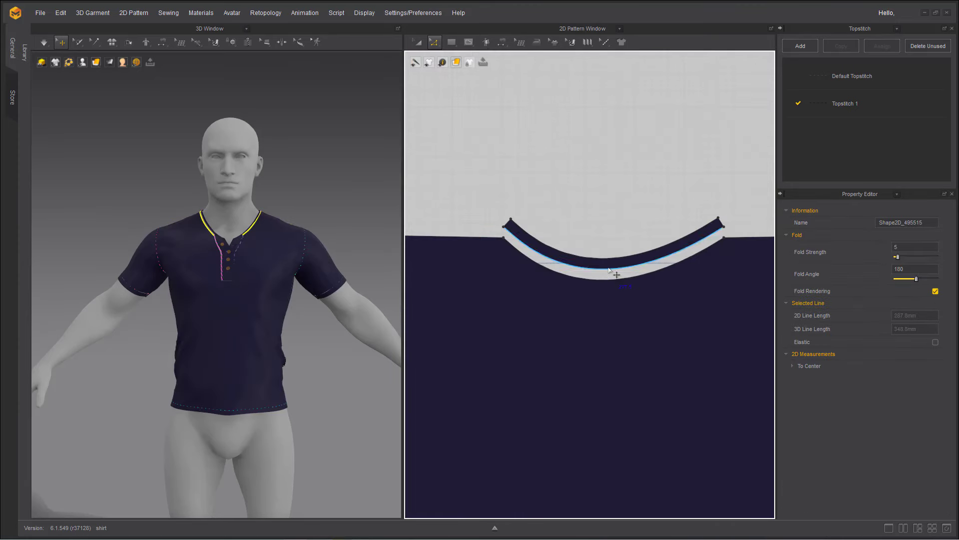
click(604, 281)
right_click(605, 284)
click(619, 356)
click(454, 305)
Try to offset a shoulder edge of the front panel as an internal line at a 2 mm distance, with Extend on
scroll(555, 376, down, 3)
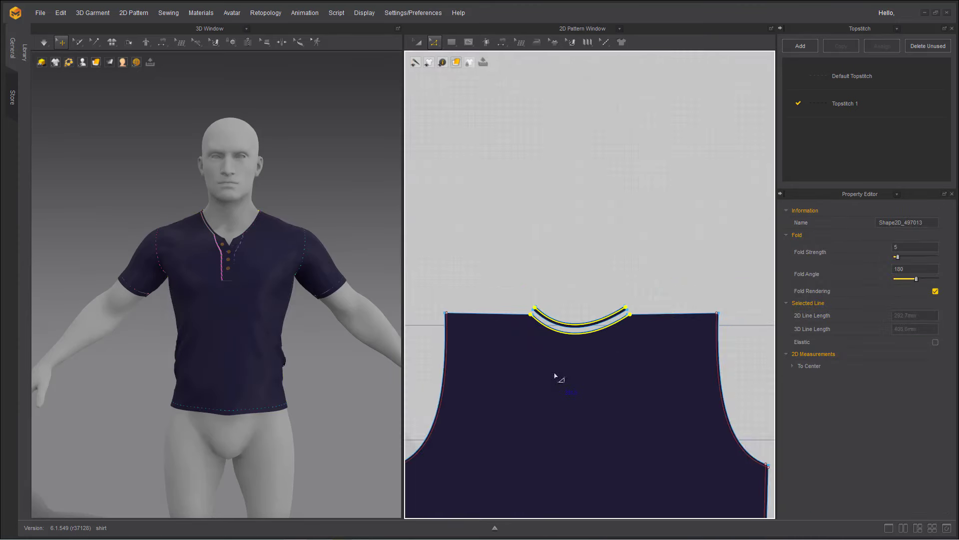
click(487, 314)
shift+click(655, 314)
middle_drag(499, 389, 757, 347)
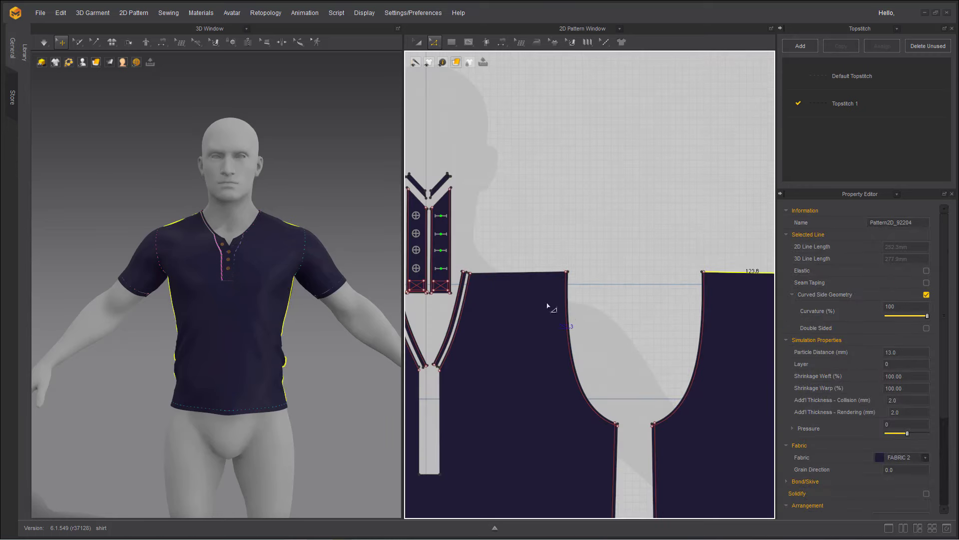
shift+click(523, 273)
middle_drag(504, 334, 650, 343)
right_click(500, 280)
click(512, 361)
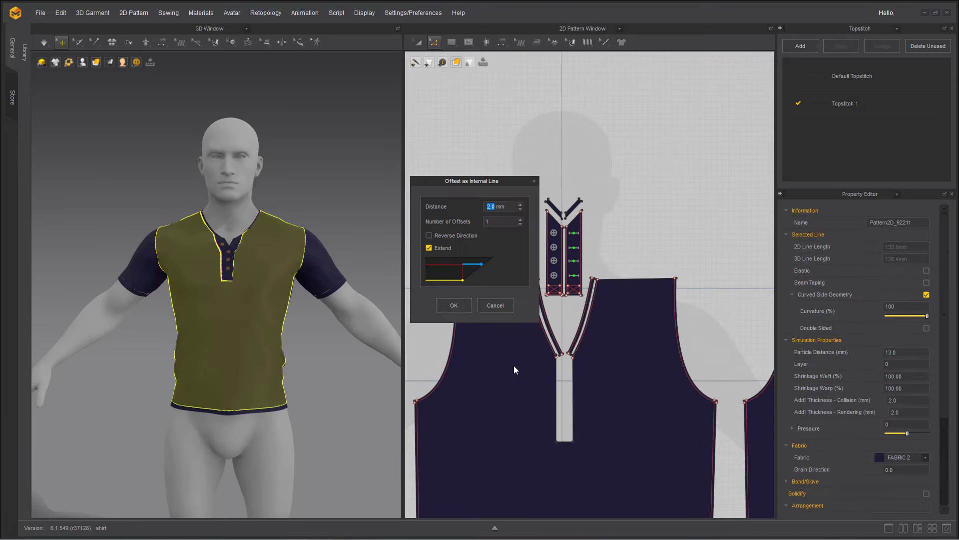
click(454, 304)
Offset one shoulder edge of the front panel as an internal line
scroll(451, 287, up, 4)
scroll(451, 286, up, 3)
click(575, 254)
right_click(575, 253)
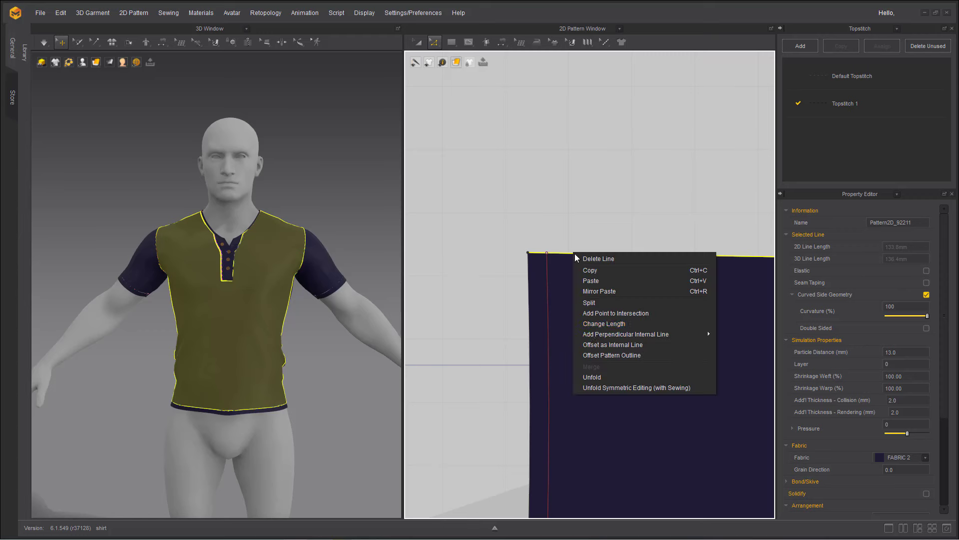
click(578, 336)
click(520, 204)
drag(499, 181, 707, 345)
click(661, 469)
Offset the upper long edges of the two short slanted neck strips above the placket as internal lines
scroll(621, 414, down, 6)
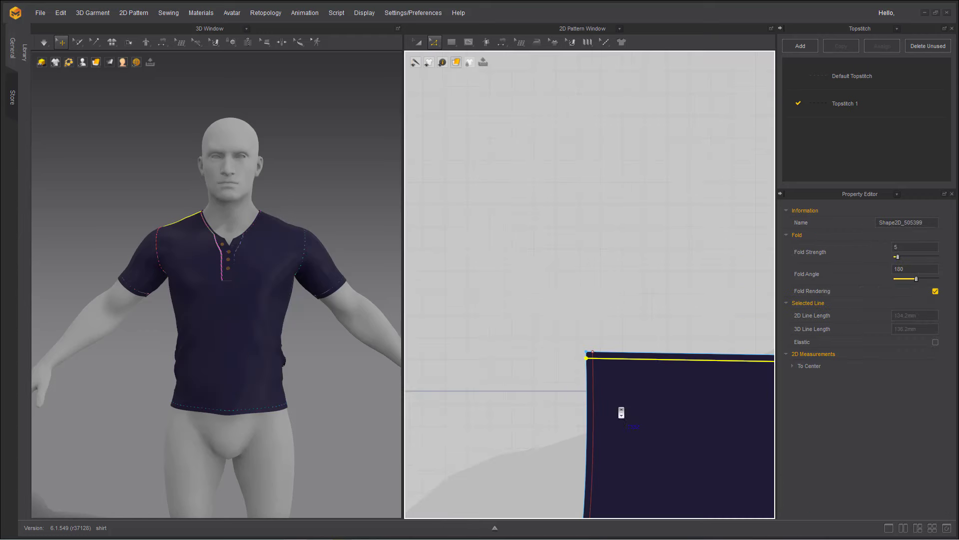
middle_drag(760, 430, 590, 299)
scroll(589, 299, up, 5)
click(606, 274)
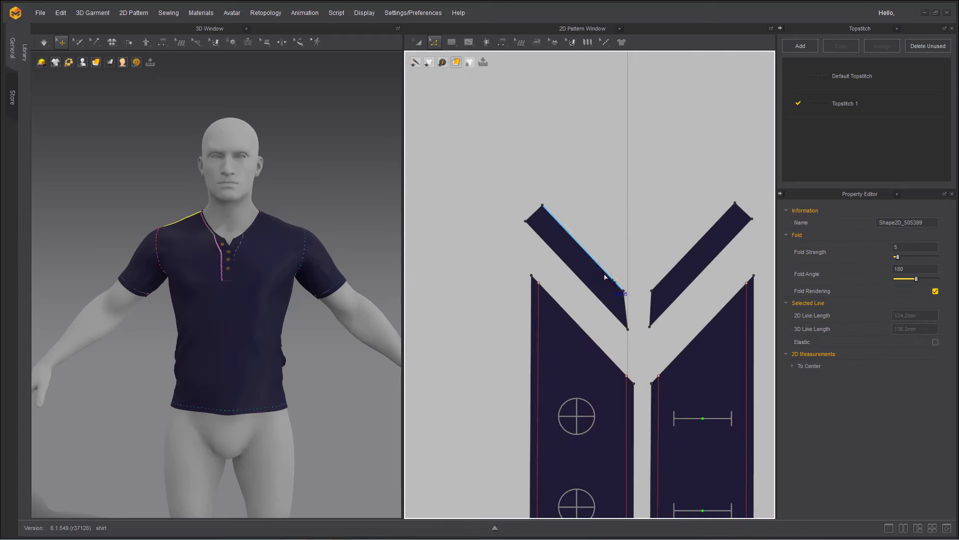
shift+click(675, 273)
right_click(674, 274)
click(702, 357)
key(Return)
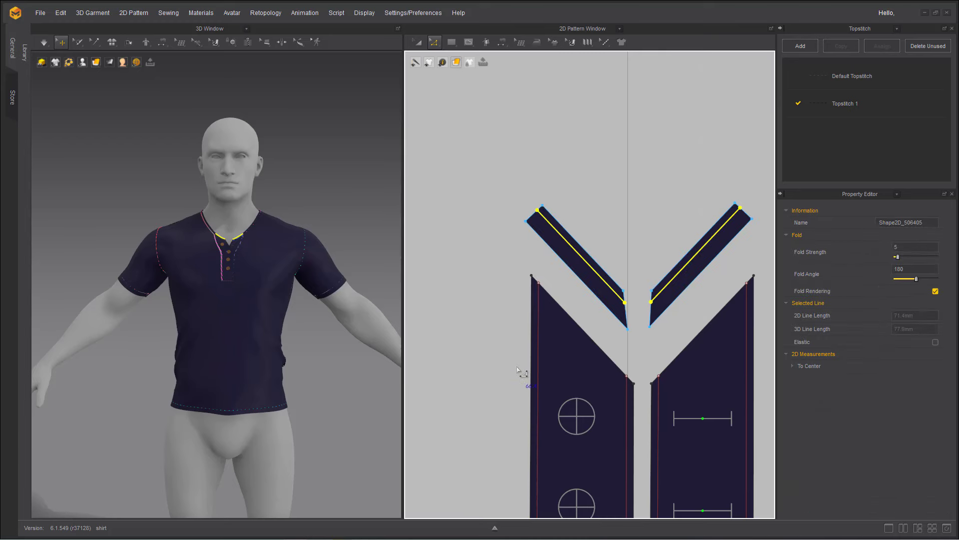
scroll(530, 294, down, 4)
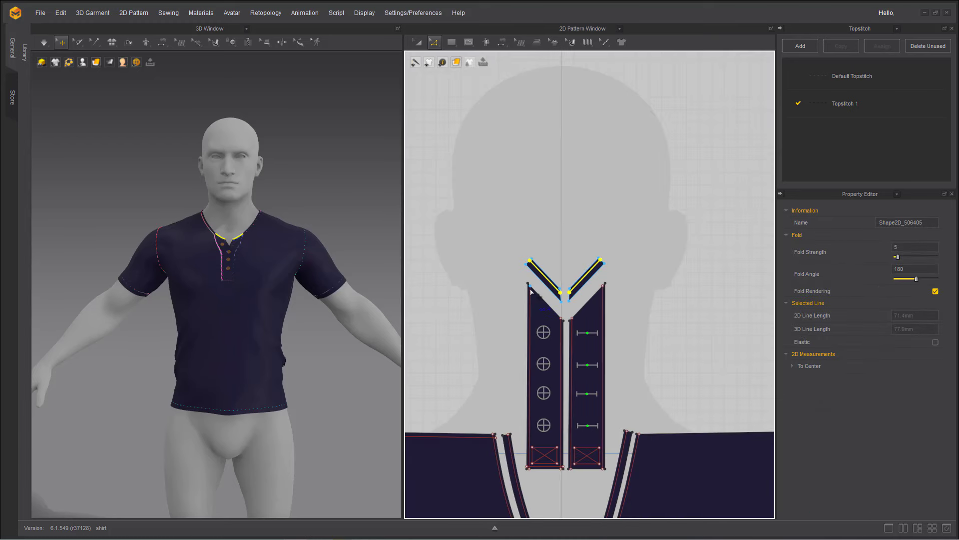
scroll(466, 330, down, 4)
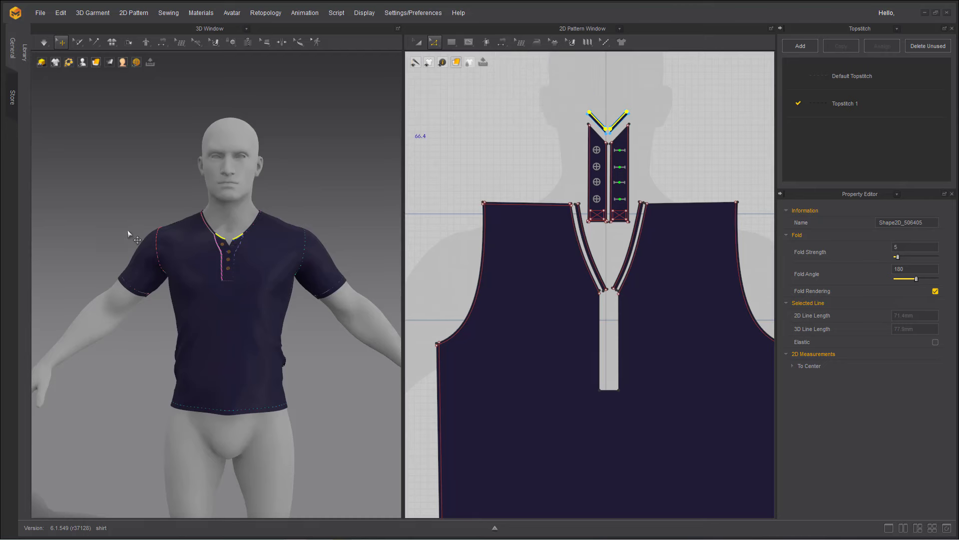
Apply Topstitch 1 as segment topstitching to the rectangle and diagonals of the crossed box on the button placket
scroll(150, 239, up, 3)
scroll(150, 238, up, 5)
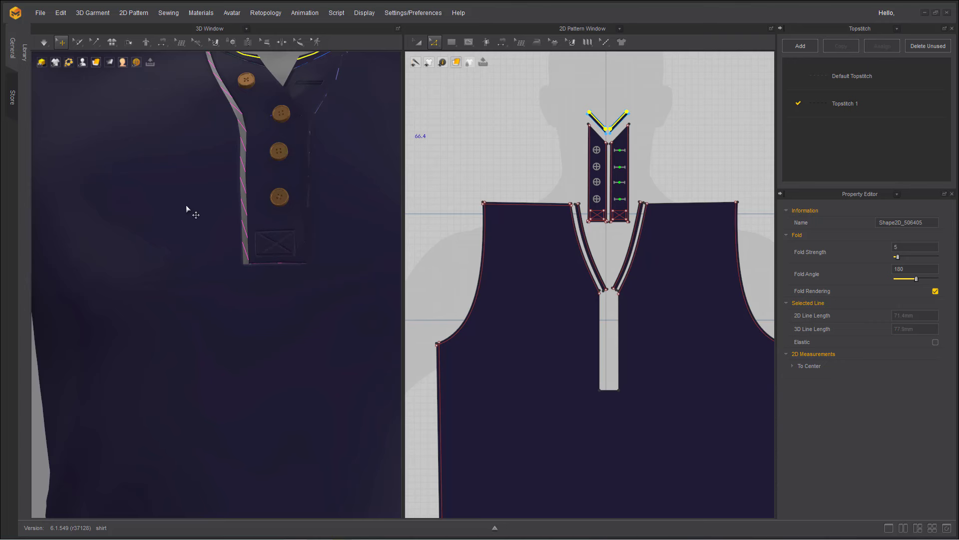
scroll(186, 207, down, 4)
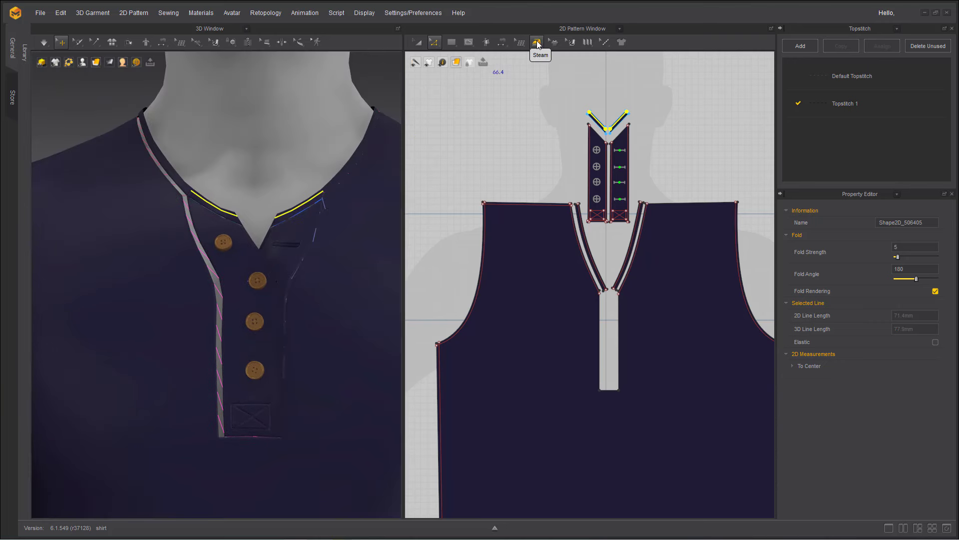
mouse_move(607, 44)
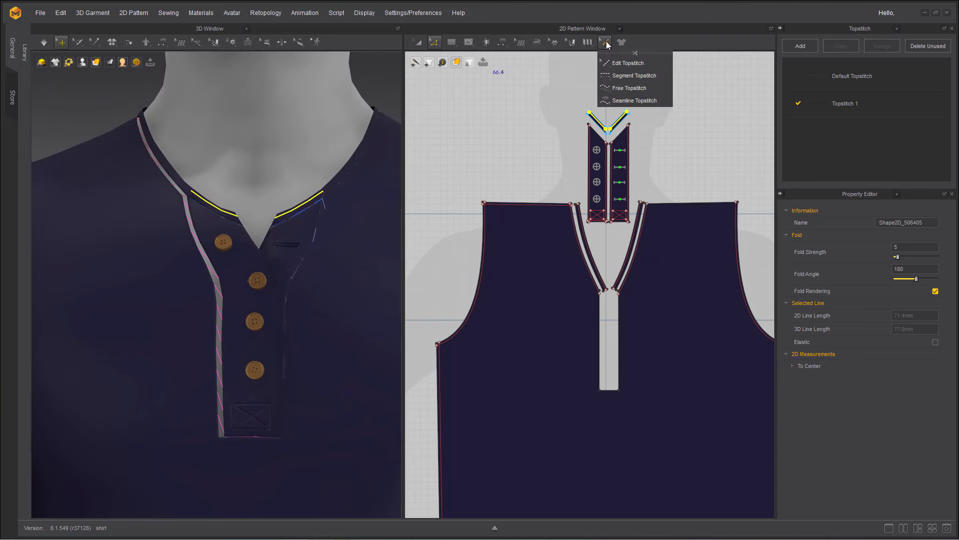
click(624, 75)
scroll(579, 261, up, 5)
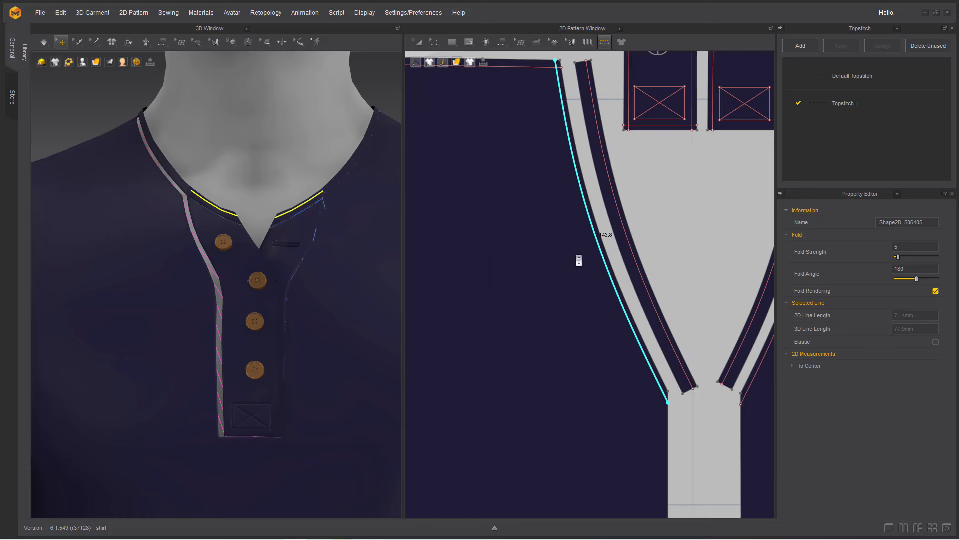
scroll(595, 241, down, 2)
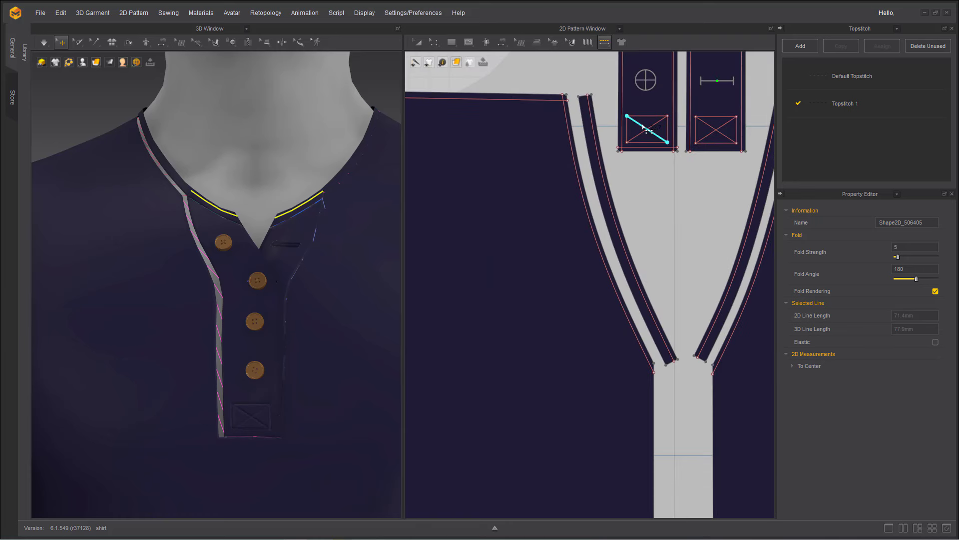
click(668, 129)
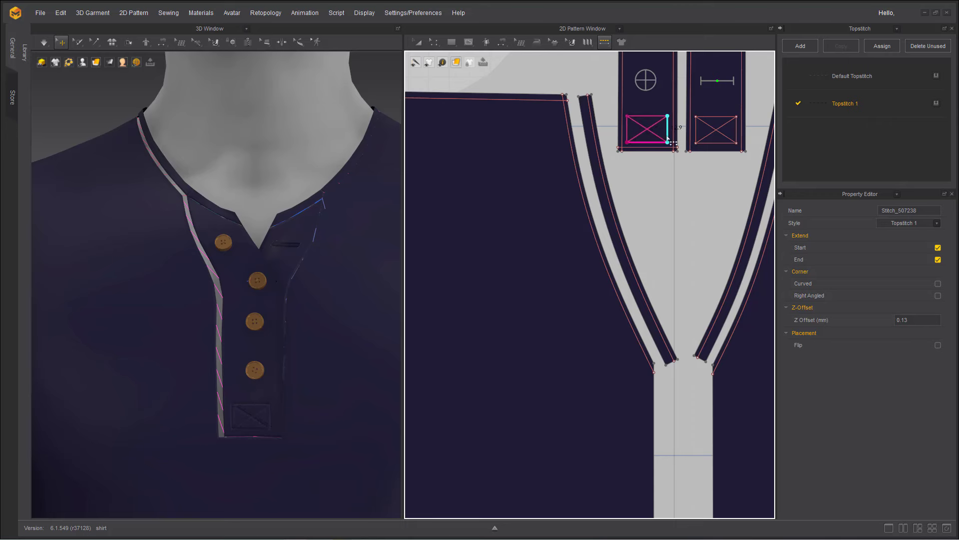
click(592, 180)
Set the offset of Topstitch 1 to 0.1 mm
scroll(238, 433, up, 2)
scroll(238, 433, up, 2)
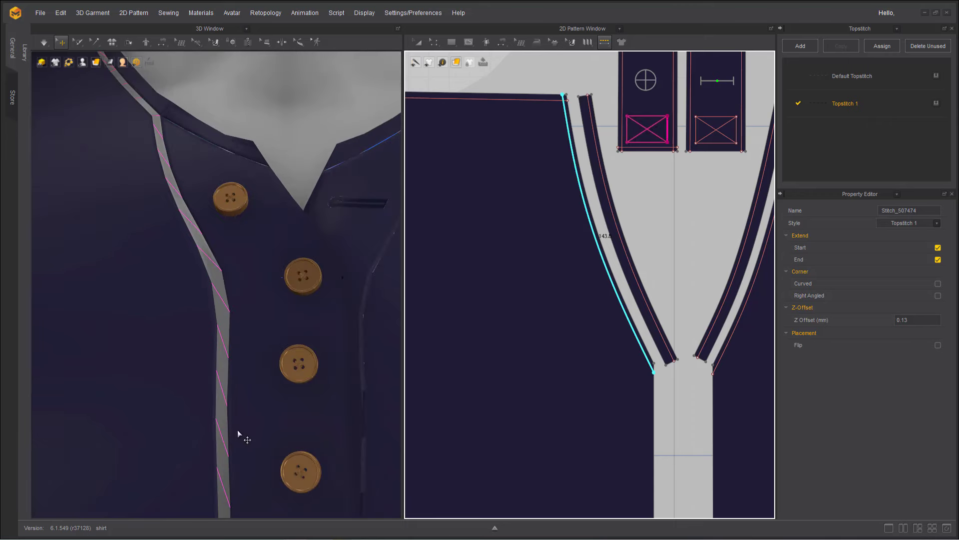
middle_drag(259, 429, 229, 354)
scroll(228, 354, up, 2)
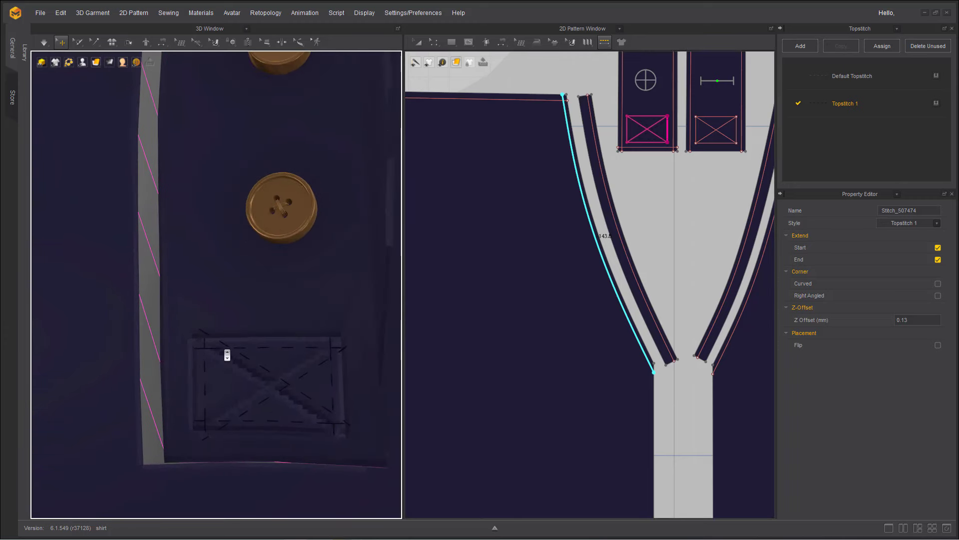
click(856, 94)
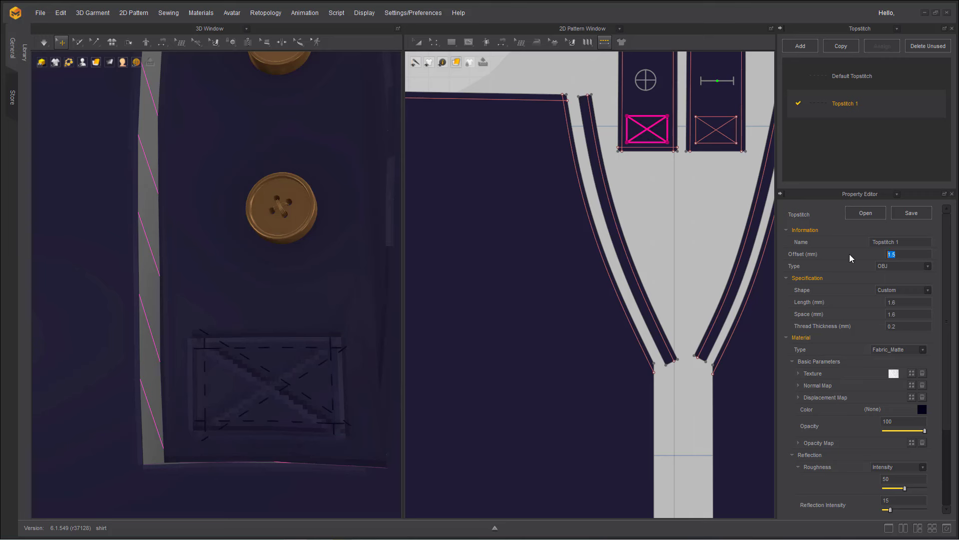
text(0.1)
key(Return)
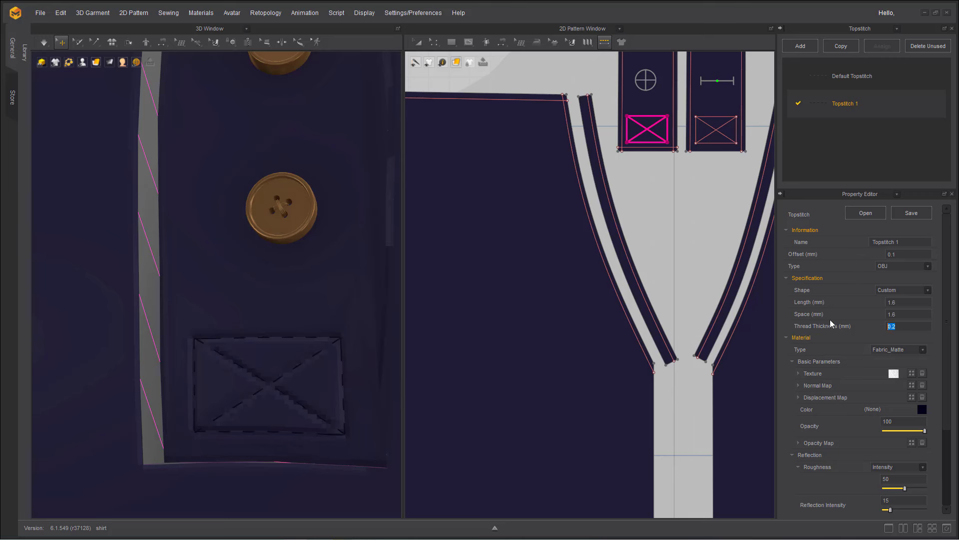
Try a thread thickness of 0.5 mm for Topstitch 1, then set it to 0.7 mm
text(0.5)
key(Return)
text(0.7)
key(Return)
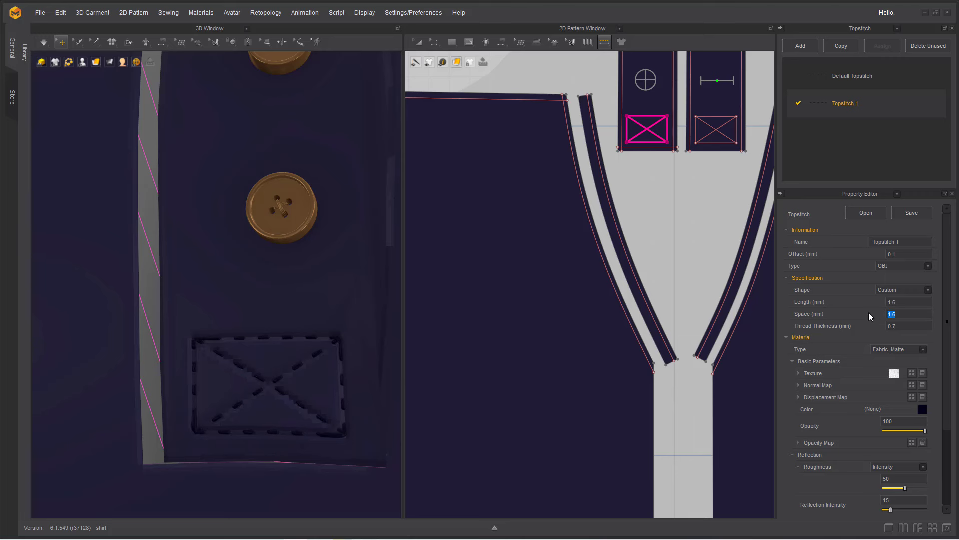
Set the stitch space of Topstitch 1 to 1.0 mm and its stitch length to 2.0 mm
text(1.0)
key(Return)
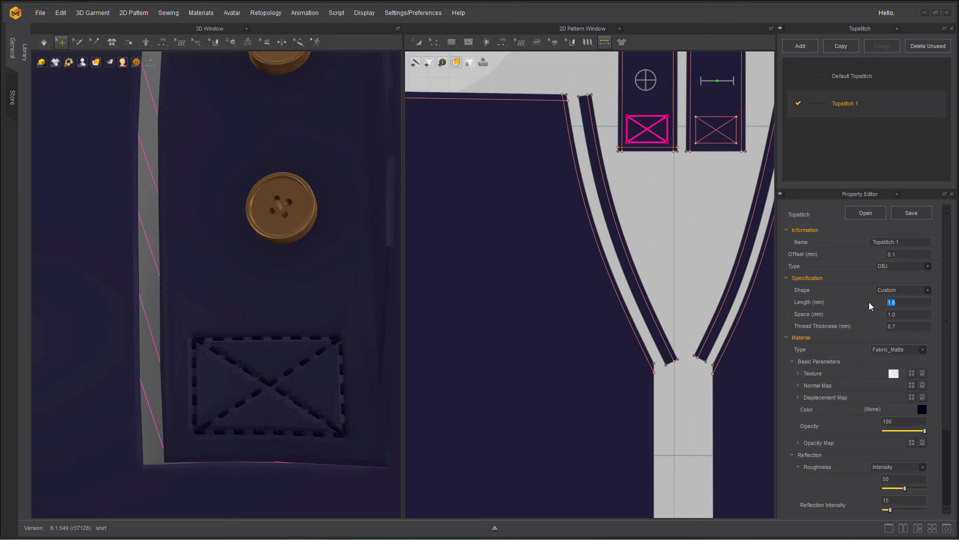
text(2.0)
key(Return)
scroll(214, 365, down, 5)
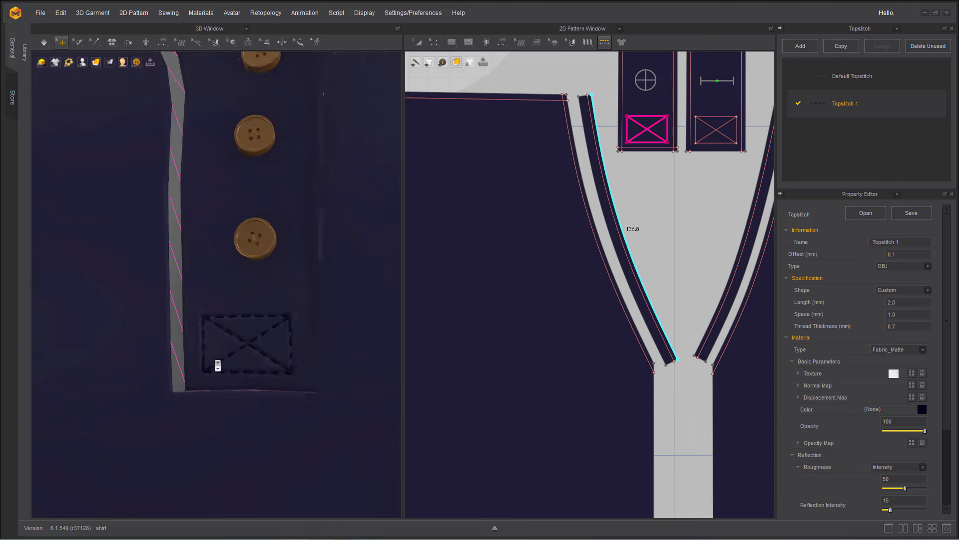
scroll(222, 370, up, 5)
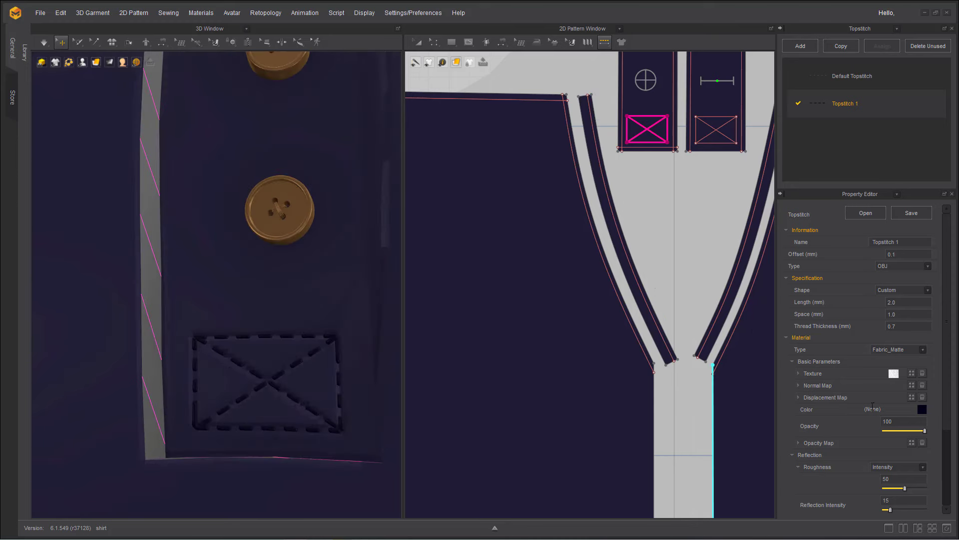
Change the color of Topstitch 1 to a slightly lighter navy, hex 121129
click(922, 410)
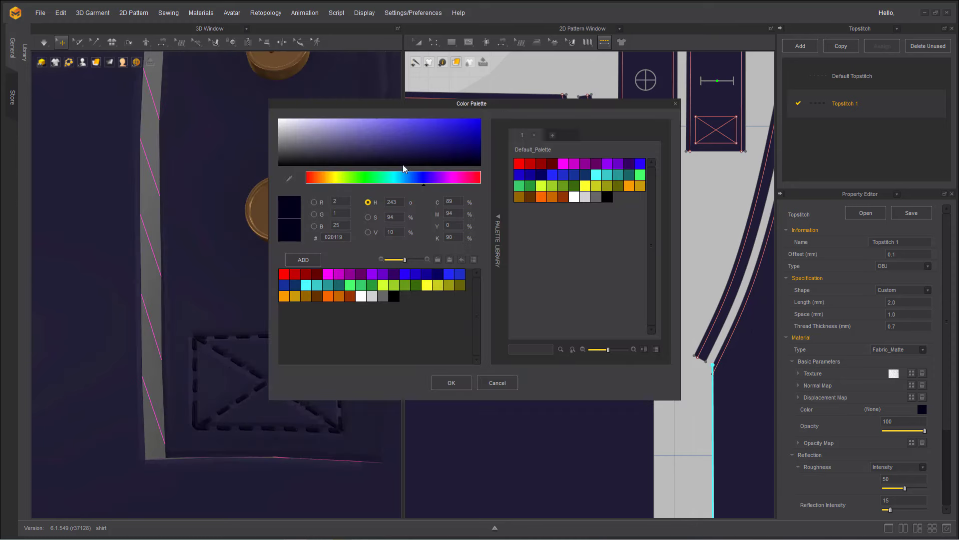
mouse_move(397, 159)
mouse_down()
mouse_move(428, 158)
mouse_move(394, 158)
mouse_up()
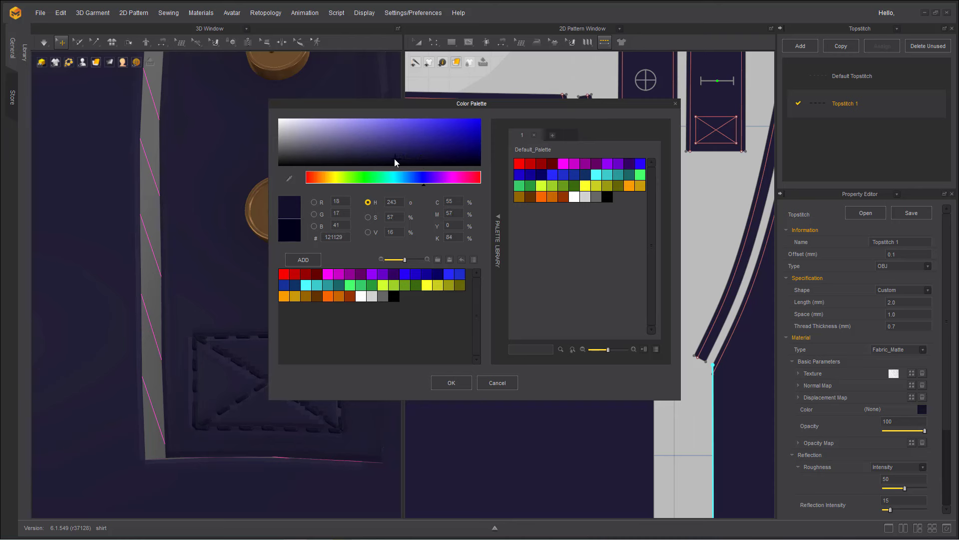
click(440, 383)
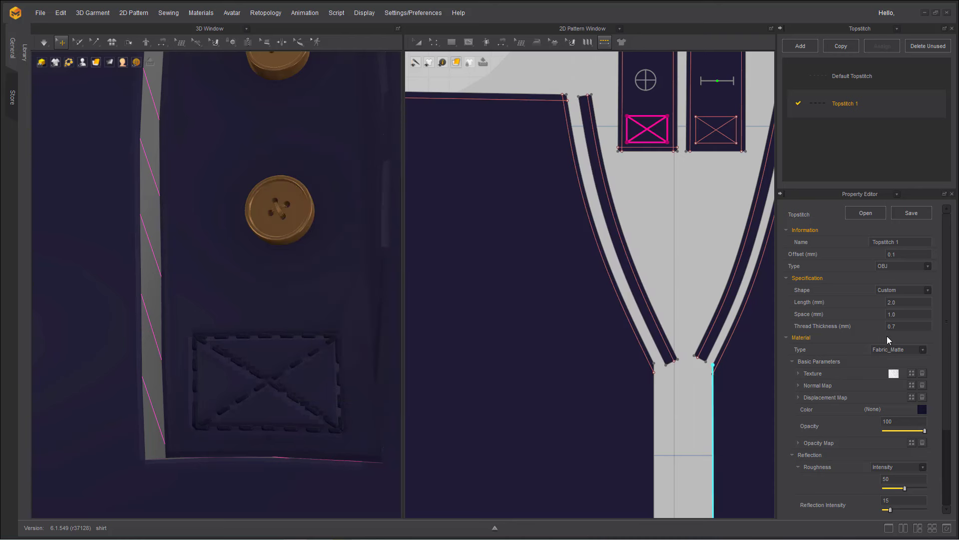
Try a thread thickness of 1 mm for Topstitch 1, then set it to 0.9 mm
drag(898, 326, 805, 327)
text(1)
key(Return)
scroll(360, 384, down, 3)
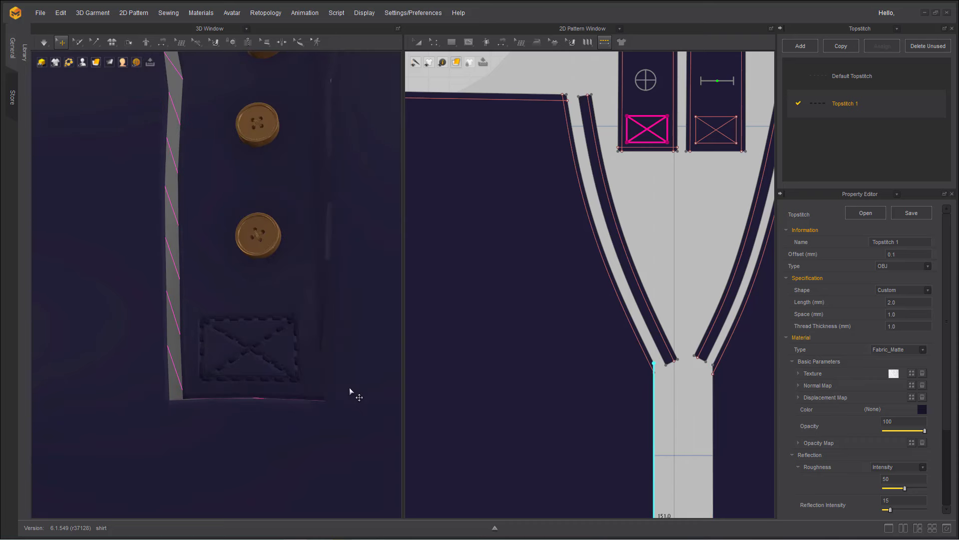
scroll(349, 388, up, 3)
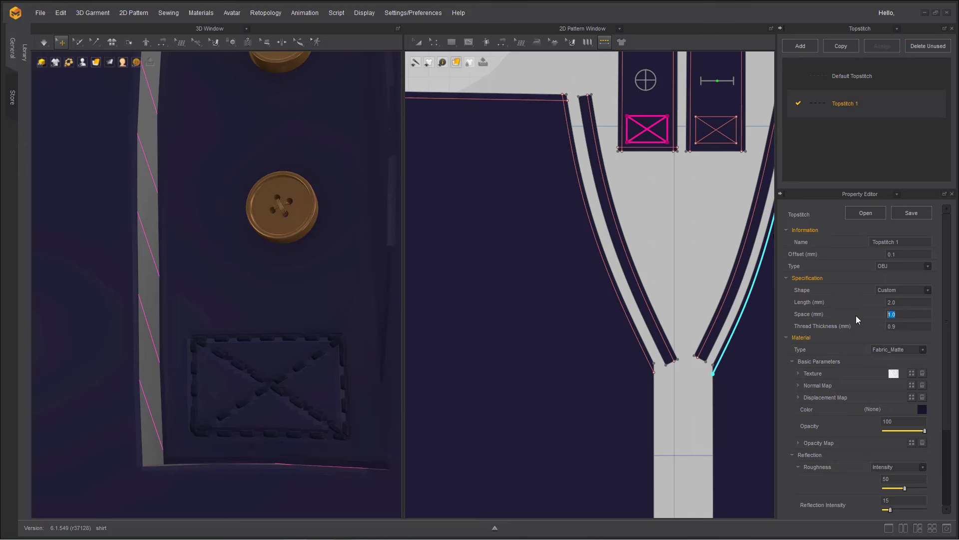
Set the stitch space of Topstitch 1 to 0.8 mm and its stitch length to 2.2 mm
text(0.8)
key(shift+Tab)
text(2.2)
key(Return)
scroll(305, 299, down, 1)
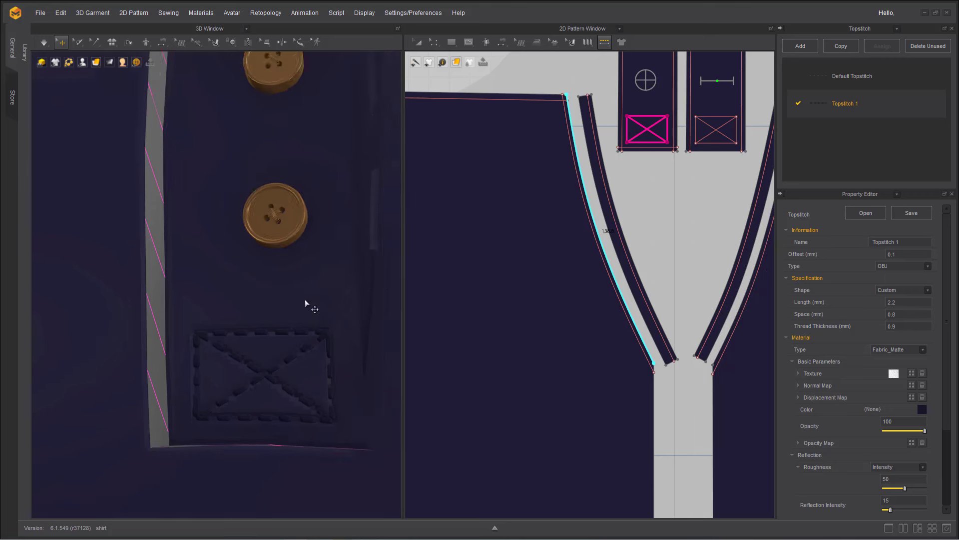
scroll(306, 301, down, 2)
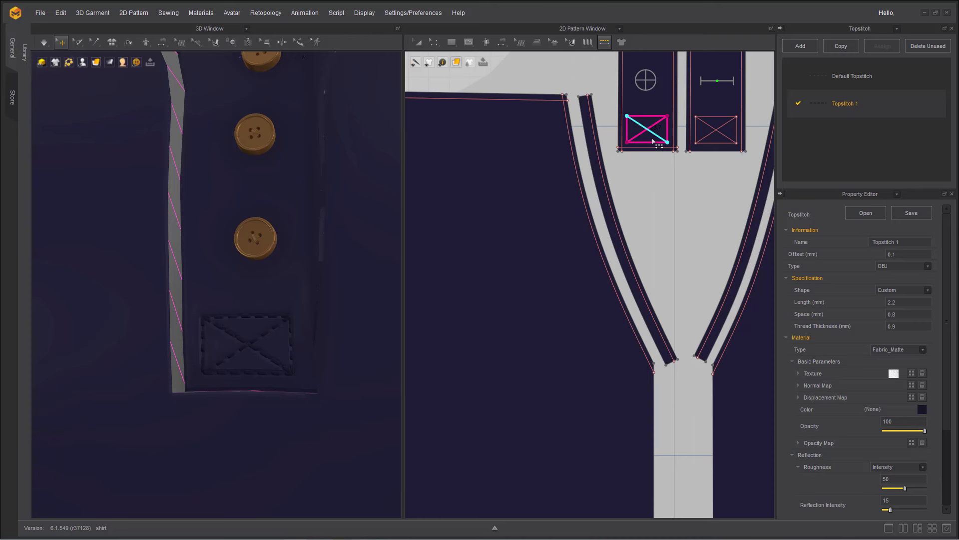
Apply segment topstitching to the internal lines of the two short slanted neck strips above the placket
middle_drag(580, 202, 477, 377)
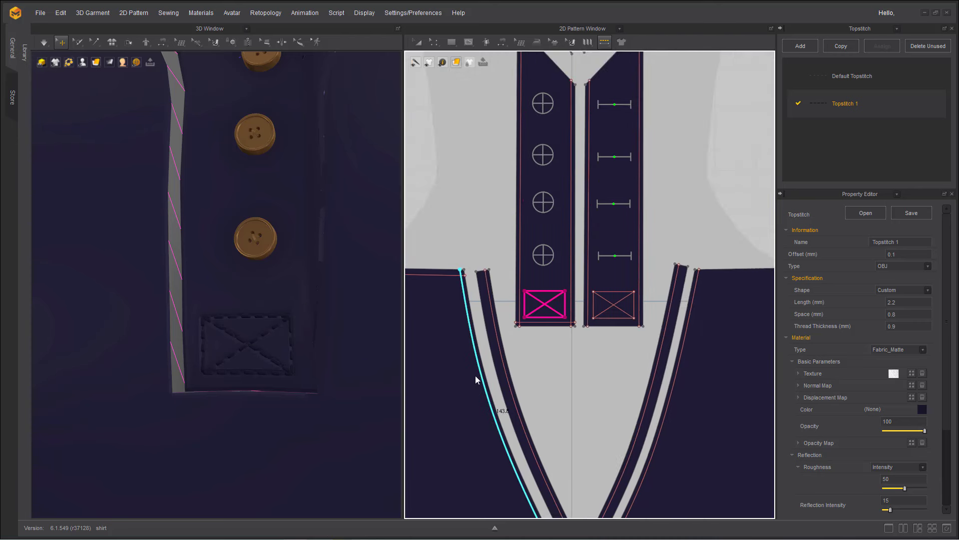
middle_drag(544, 202, 549, 342)
click(572, 181)
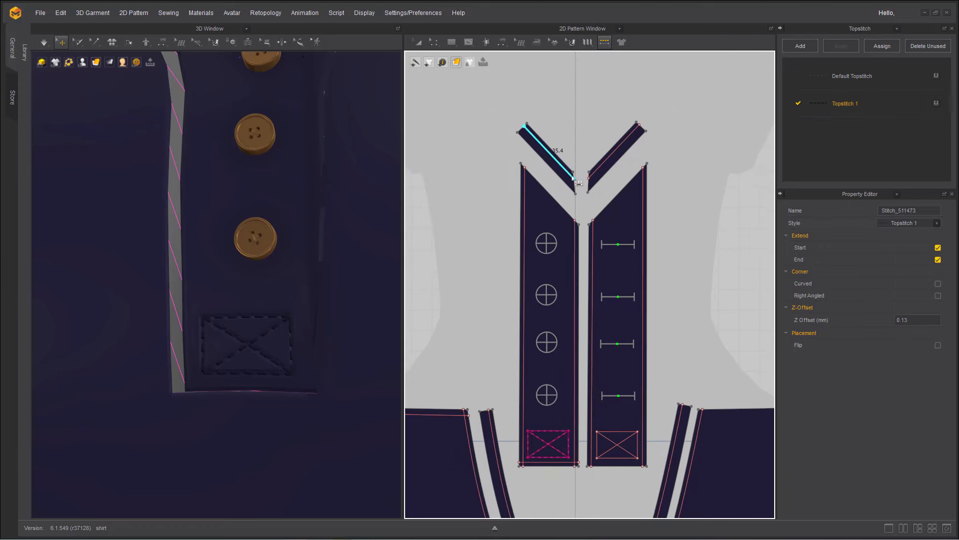
click(604, 170)
Apply segment topstitching to the vertical internal lines along the long sides of both placket strips
click(642, 201)
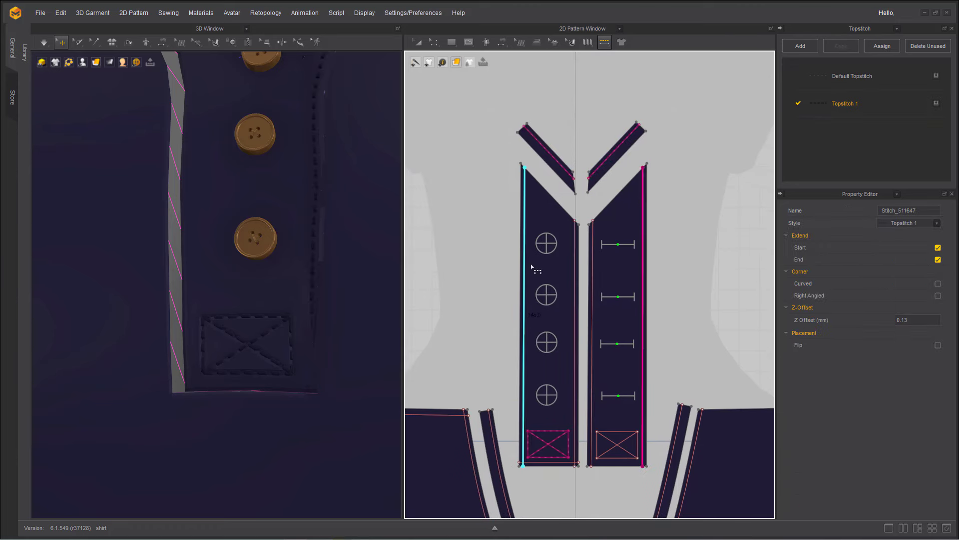
click(592, 264)
click(559, 270)
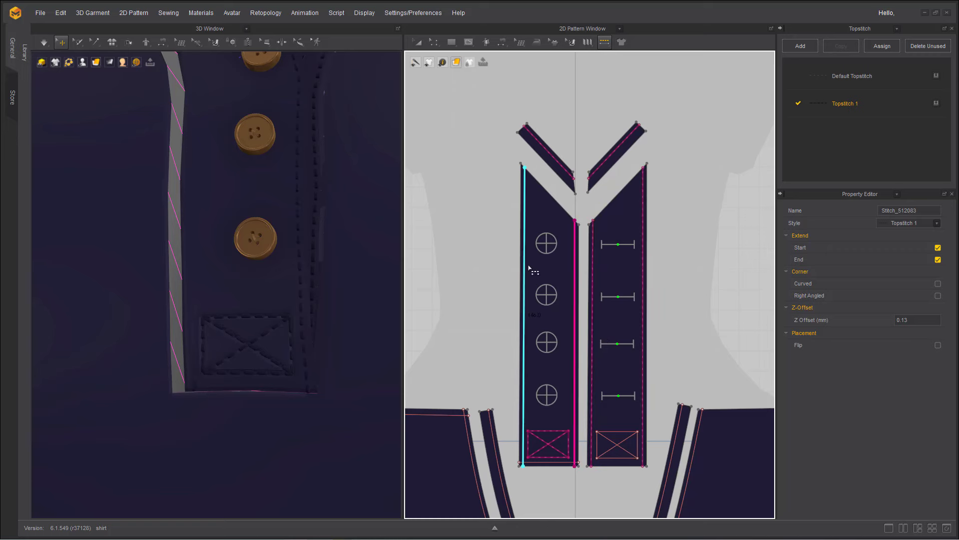
Topstitch the button placket's lower internal line and the internal line of the long curved neckline strip on the button side
scroll(470, 390, down, 4)
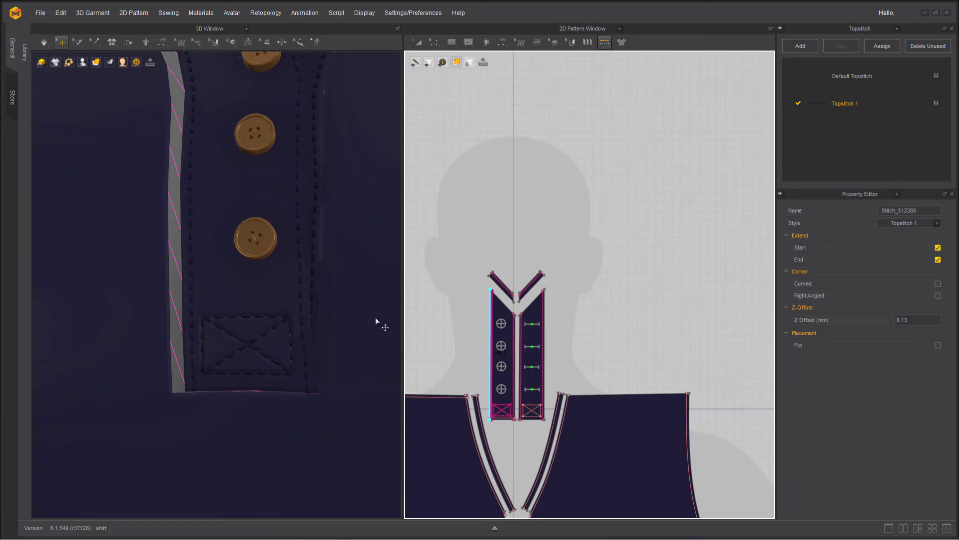
scroll(332, 235, down, 5)
scroll(326, 235, up, 4)
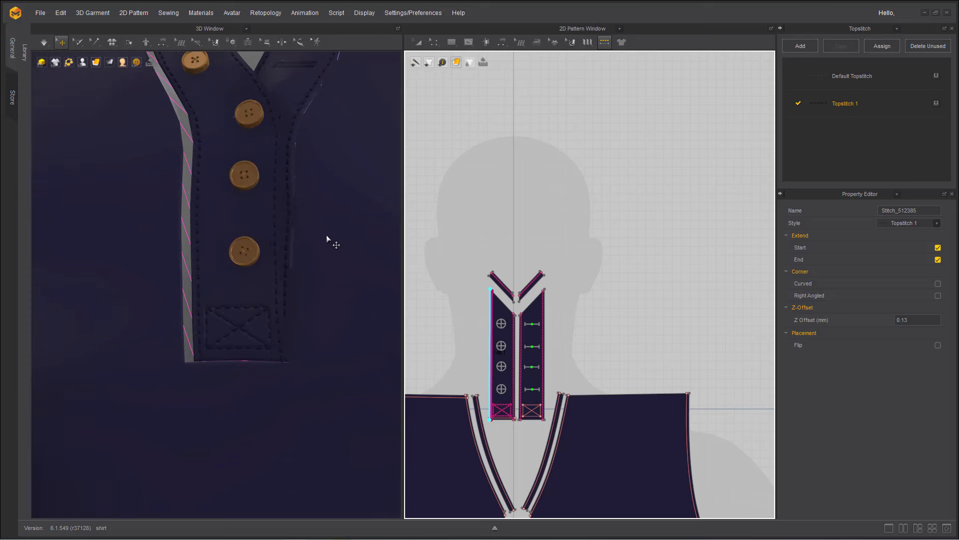
scroll(319, 235, down, 1)
scroll(533, 271, up, 6)
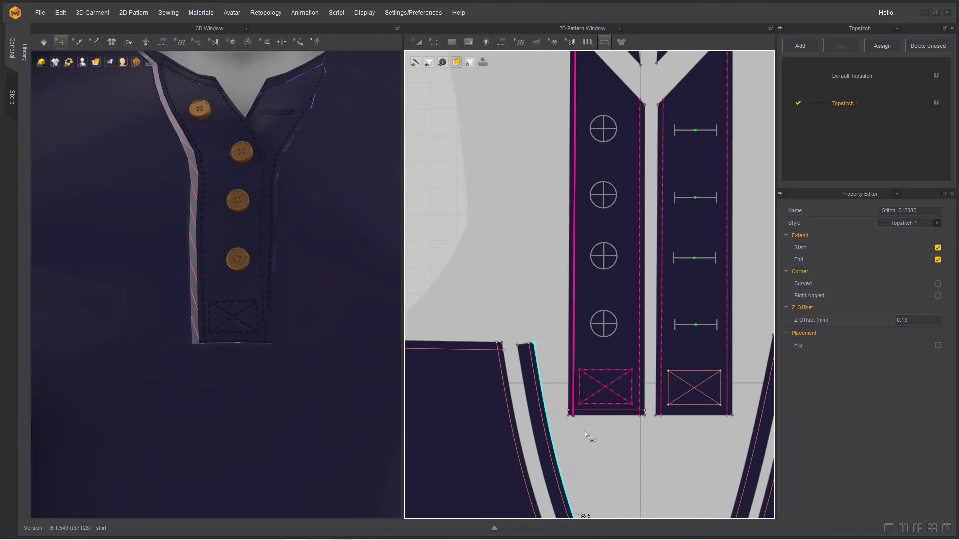
click(623, 411)
middle_drag(495, 443, 484, 370)
click(521, 393)
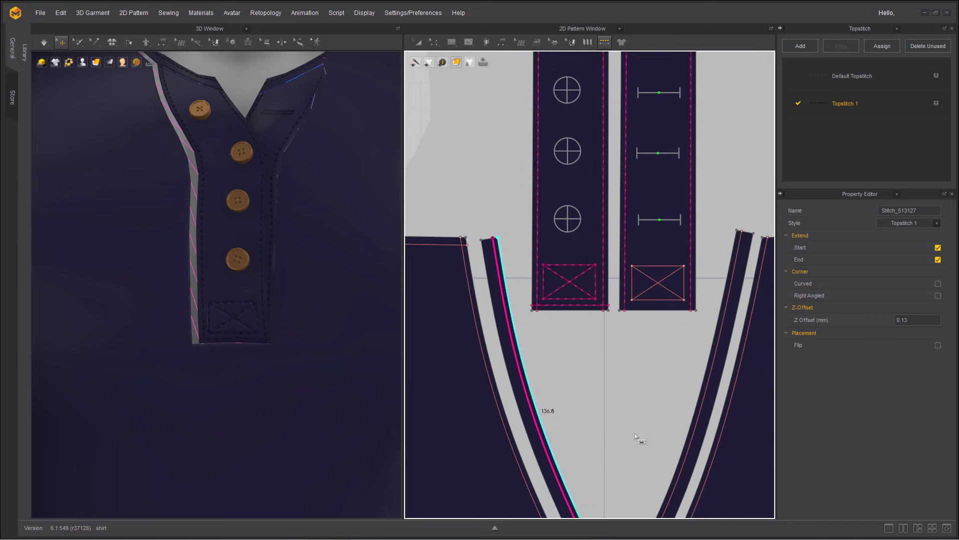
Topstitch the internal lines of the second long curved neckline strip and both V-neck edges of the front body pattern
click(701, 423)
scroll(634, 414, up, 2)
middle_drag(601, 411, 557, 280)
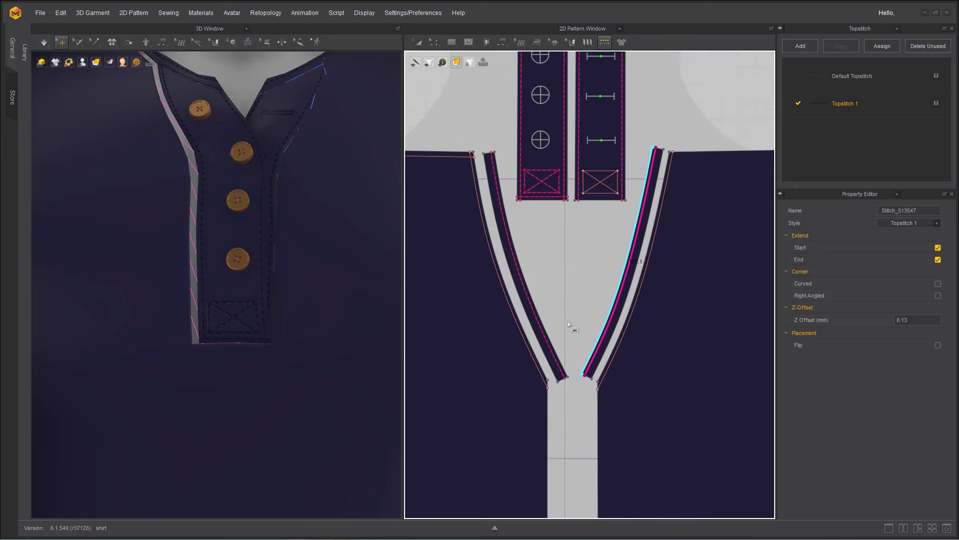
click(603, 378)
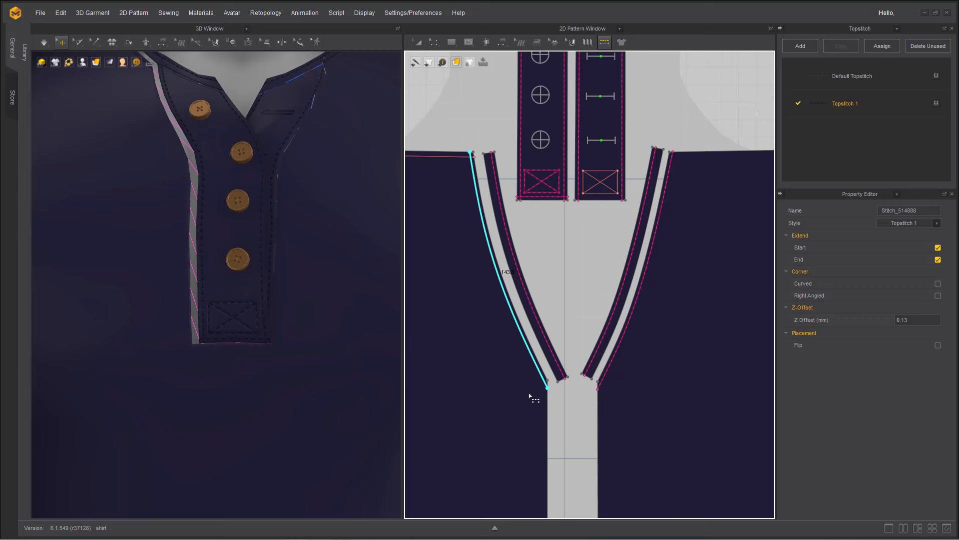
scroll(532, 395, down, 2)
click(465, 269)
Offset the front pattern's shoulder edge on the buttonhole side as an extended internal line at 2.0 mm
scroll(643, 254, up, 4)
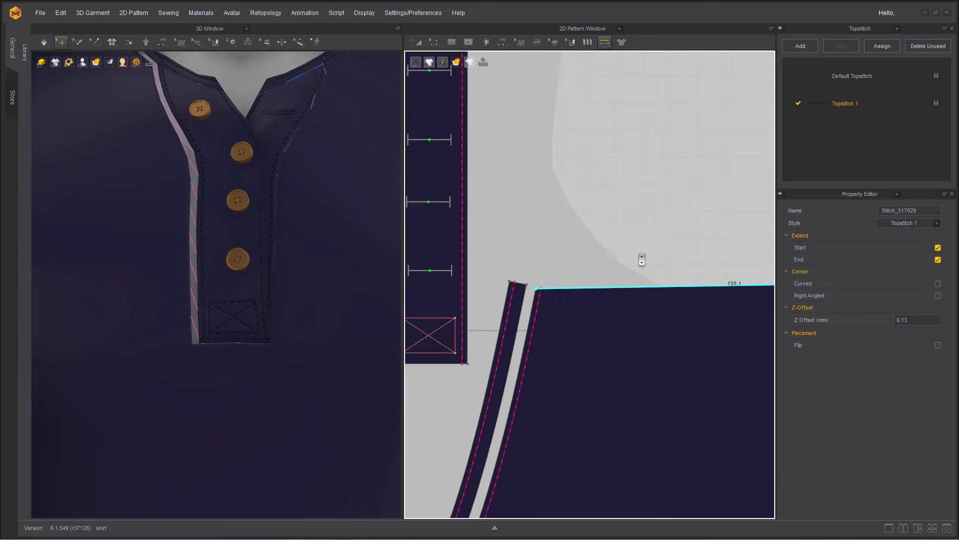
scroll(643, 254, down, 2)
click(435, 43)
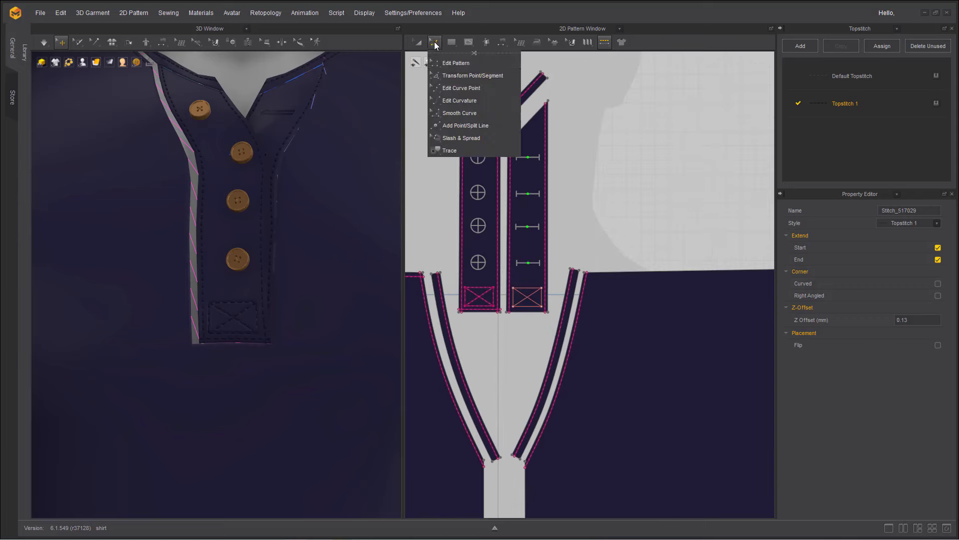
click(452, 63)
right_click(638, 273)
click(664, 365)
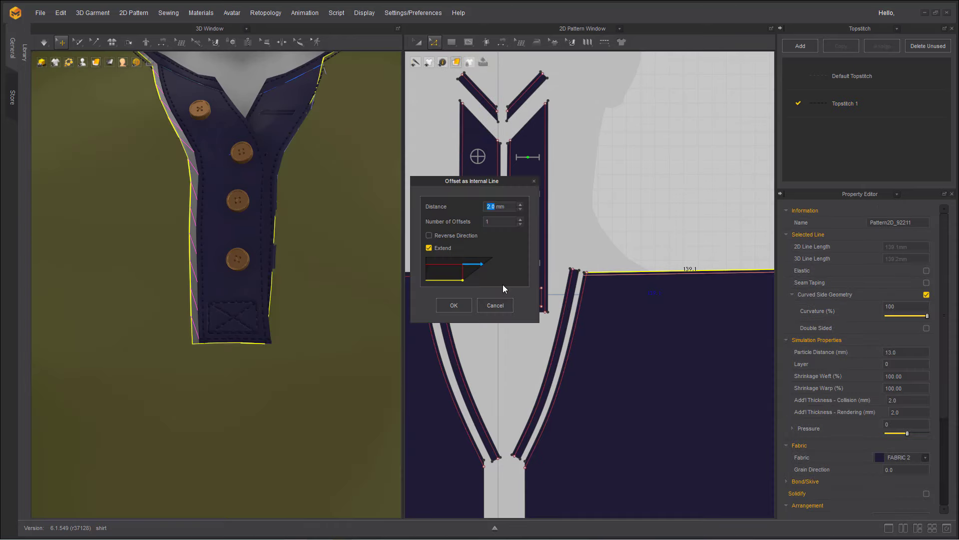
click(453, 305)
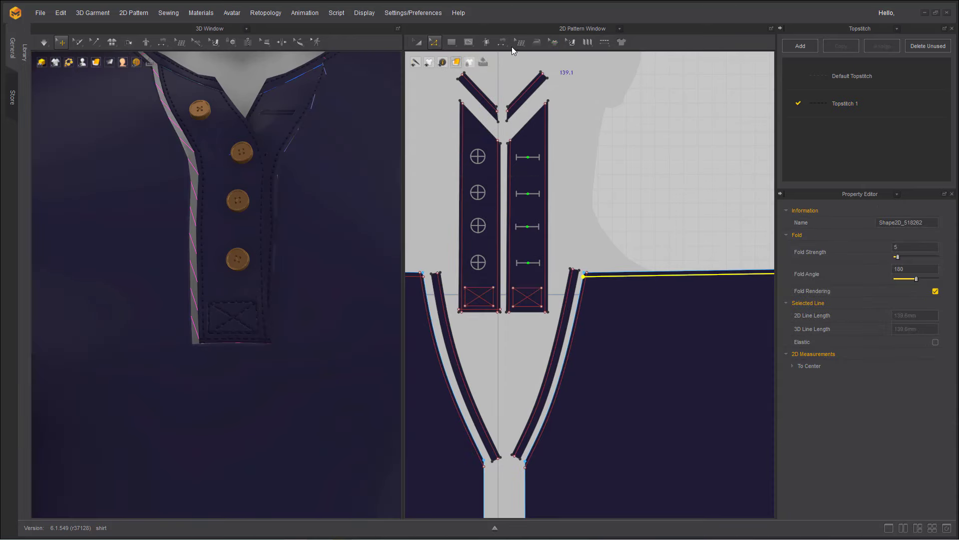
Apply segment topstitching to the front pattern's new shoulder line and its armhole internal line
click(604, 43)
click(635, 75)
scroll(596, 331, down, 3)
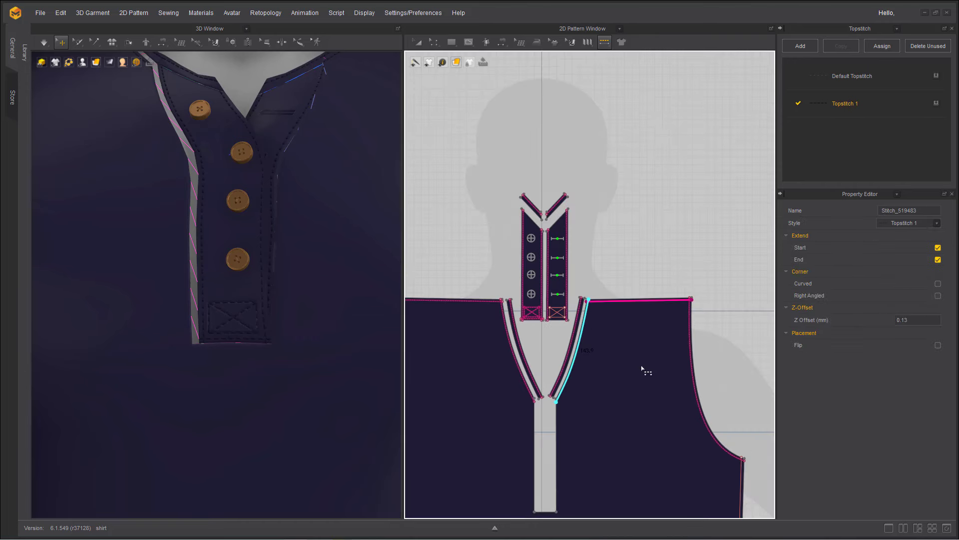
click(566, 359)
Topstitch the front pattern's hem and side internal lines and both internal lines of the hem band below it
scroll(631, 403, down, 3)
scroll(606, 401, up, 6)
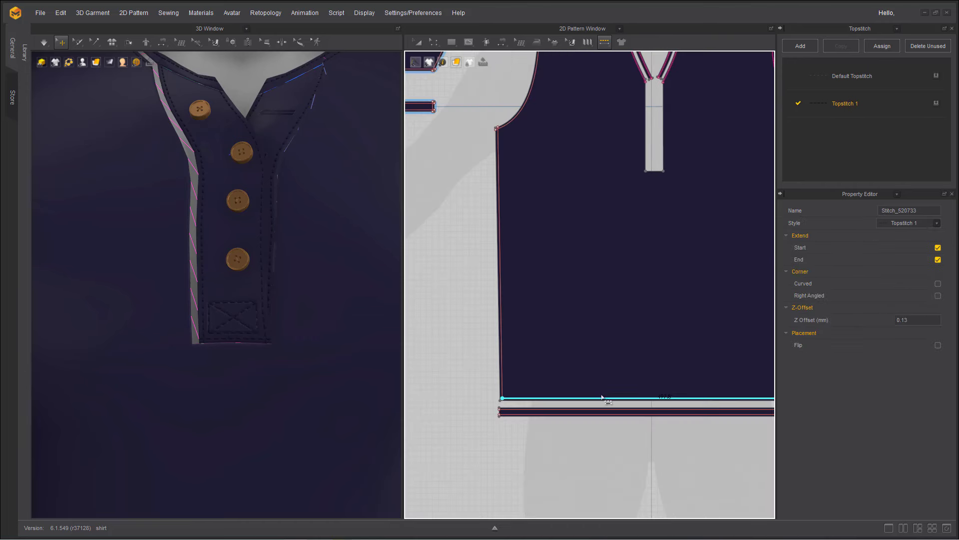
scroll(610, 385, down, 3)
scroll(555, 295, down, 2)
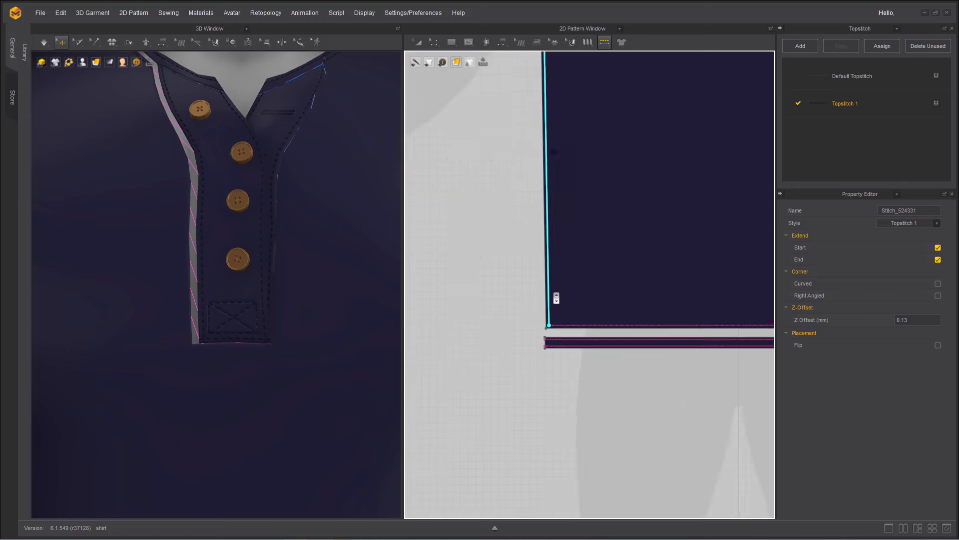
scroll(554, 295, up, 5)
click(557, 250)
click(581, 213)
Topstitch the internal lines along the sleeve's cap, sides and lower edge and both lines of its cuff band
scroll(653, 240, down, 2)
scroll(608, 289, up, 4)
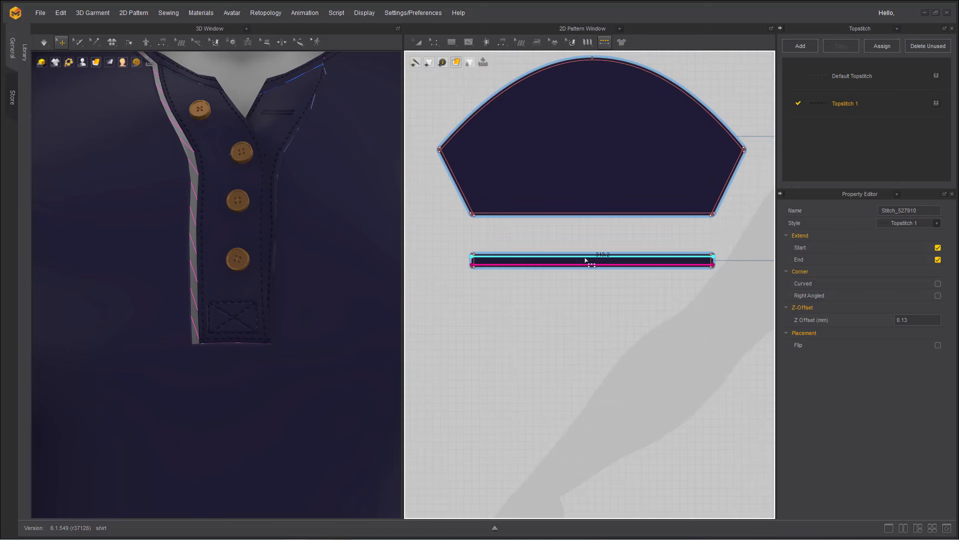
click(510, 212)
click(457, 186)
click(466, 129)
click(719, 199)
scroll(700, 303, down, 3)
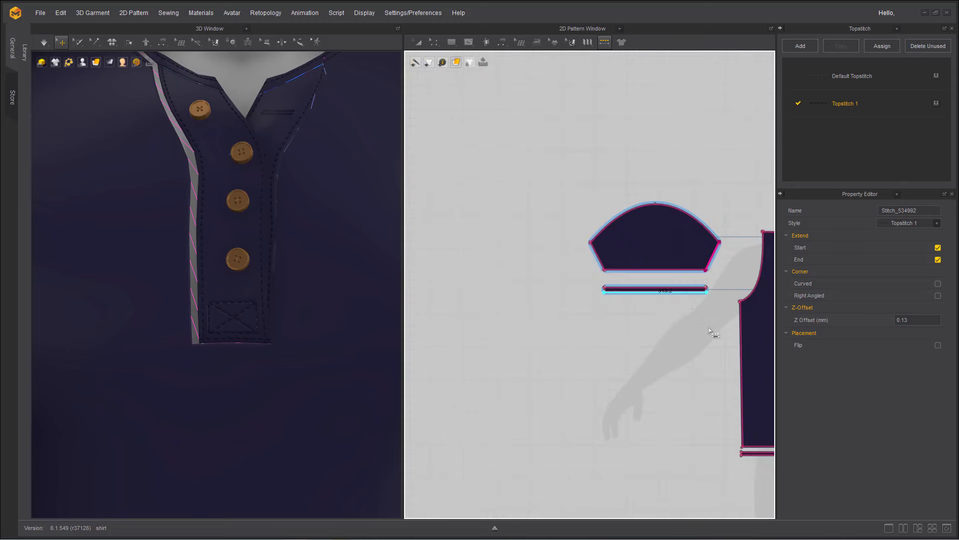
Topstitch the internal lines of the curved back neck strip and the back pattern's neckline
middle_drag(730, 339, 472, 366)
scroll(517, 316, up, 2)
scroll(632, 321, up, 3)
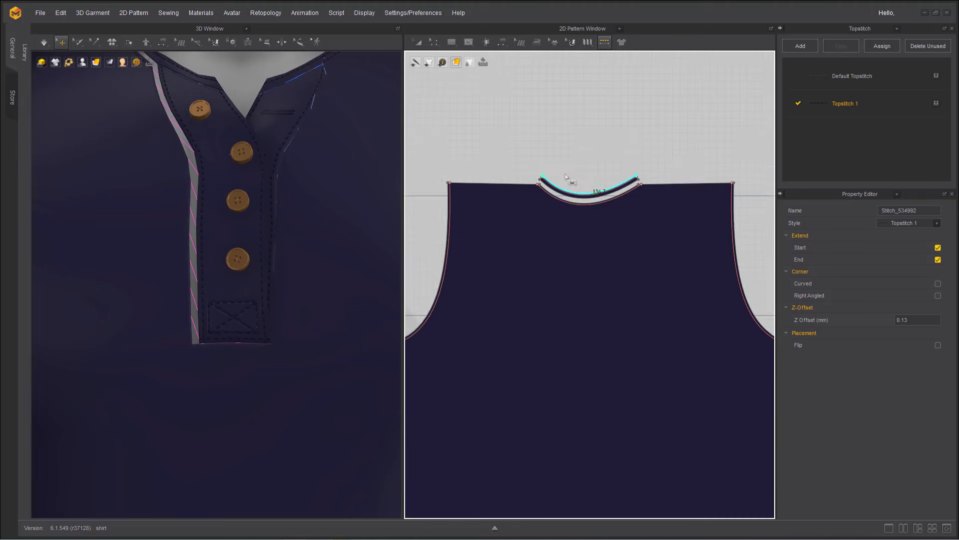
scroll(575, 205, up, 3)
click(575, 205)
Topstitch the armhole and side seam internal lines on both sides of the back pattern
scroll(692, 264, down, 3)
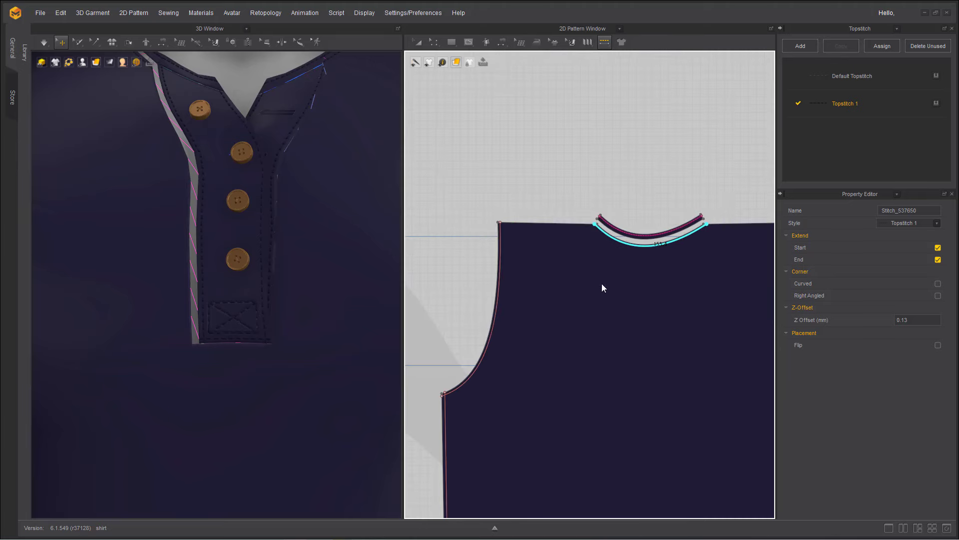
click(499, 334)
click(449, 420)
middle_drag(644, 382, 472, 403)
click(636, 362)
click(683, 433)
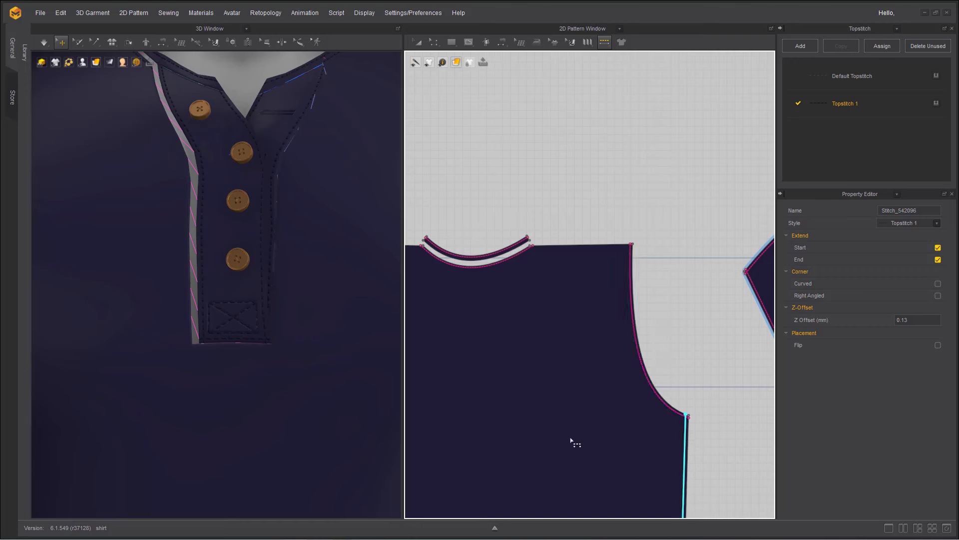
Topstitch the back pattern's hem internal line and the internal lines of the back hem band
middle_drag(571, 440, 713, 108)
click(440, 441)
click(429, 457)
click(429, 464)
Offset both shoulder edges of the back pattern as internal lines
middle_drag(600, 215, 537, 399)
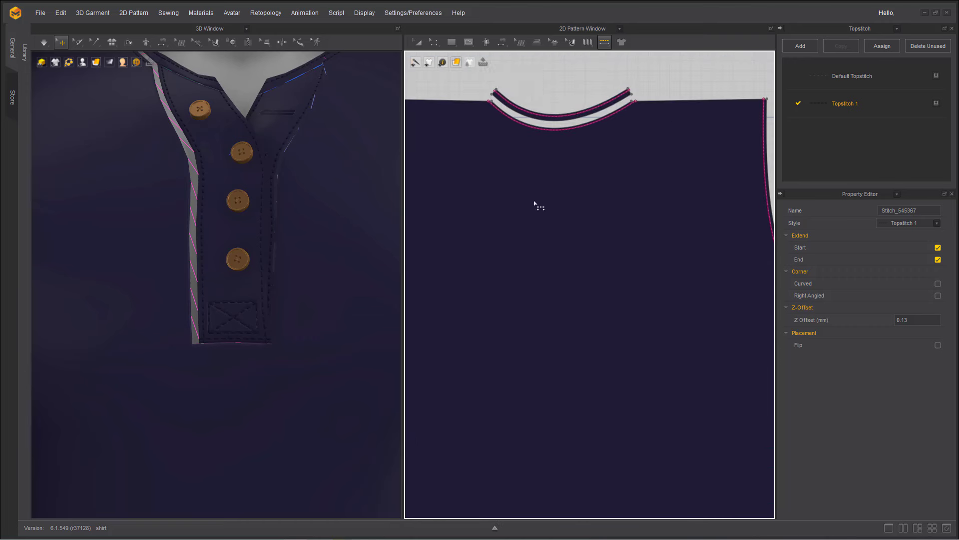
click(435, 43)
click(443, 65)
click(661, 100)
right_click(446, 102)
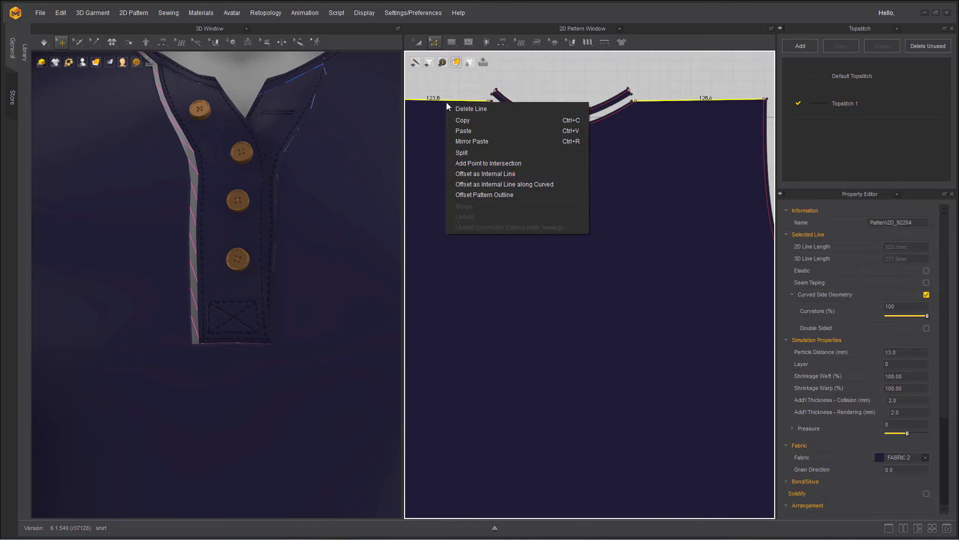
click(480, 174)
click(453, 305)
Apply segment topstitching to the two new shoulder internal lines on the back pattern
click(605, 42)
click(633, 65)
click(470, 105)
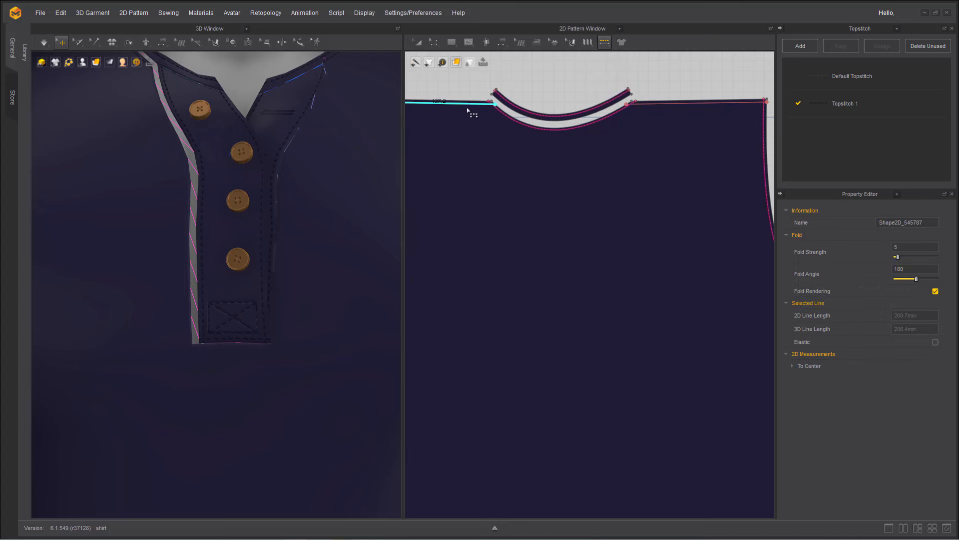
click(657, 105)
click(657, 103)
Simulate the shirt on the avatar with its new stitching and return to the Transform Pattern tool
scroll(326, 88, down, 4)
key(space)
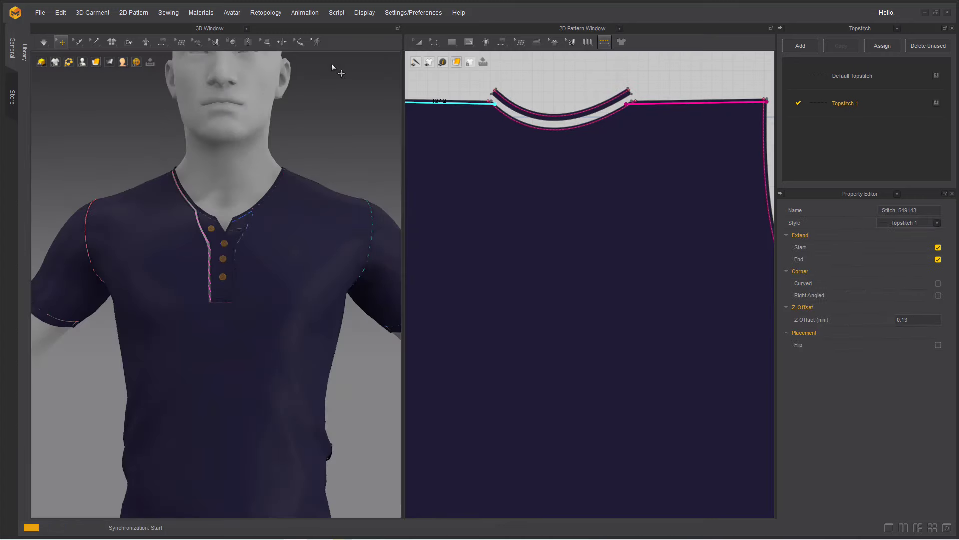
right_drag(257, 130, 113, 317)
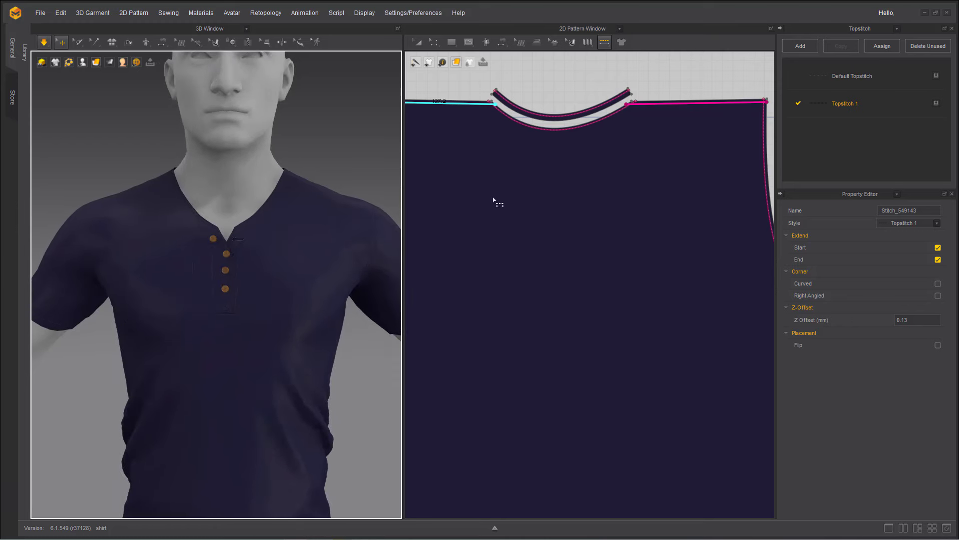
click(419, 44)
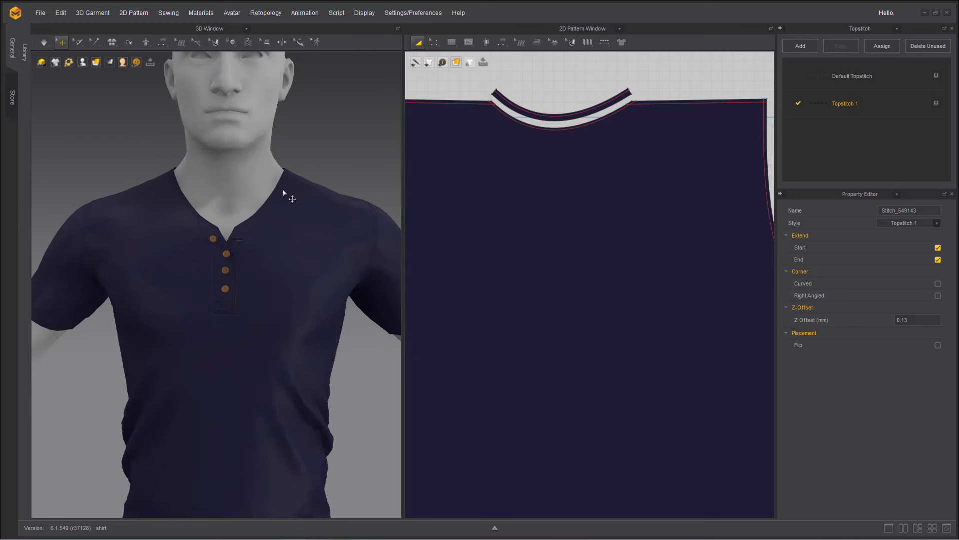
Examine the shirt's topstitching on the avatar around the placket, neckline, shoulders, sleeves and back
scroll(180, 260, up, 8)
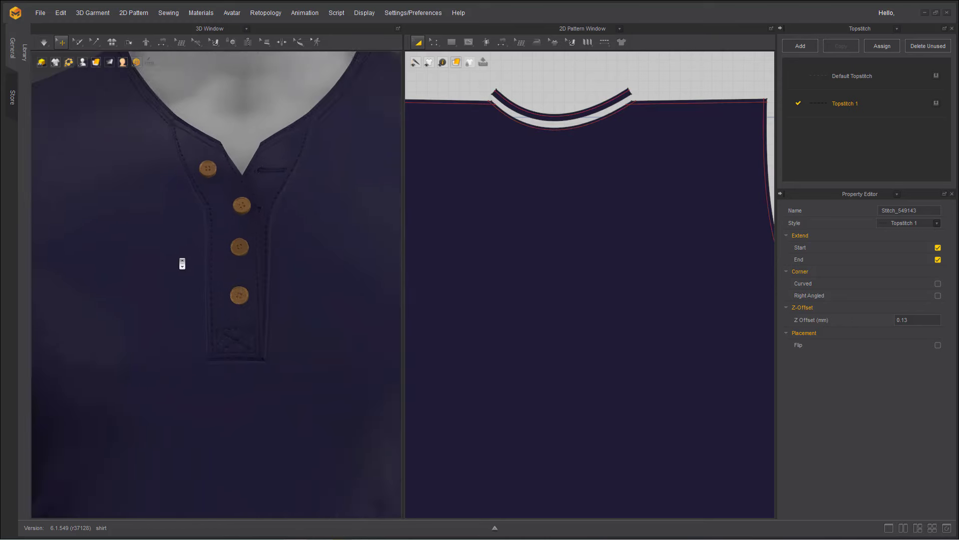
scroll(182, 263, down, 6)
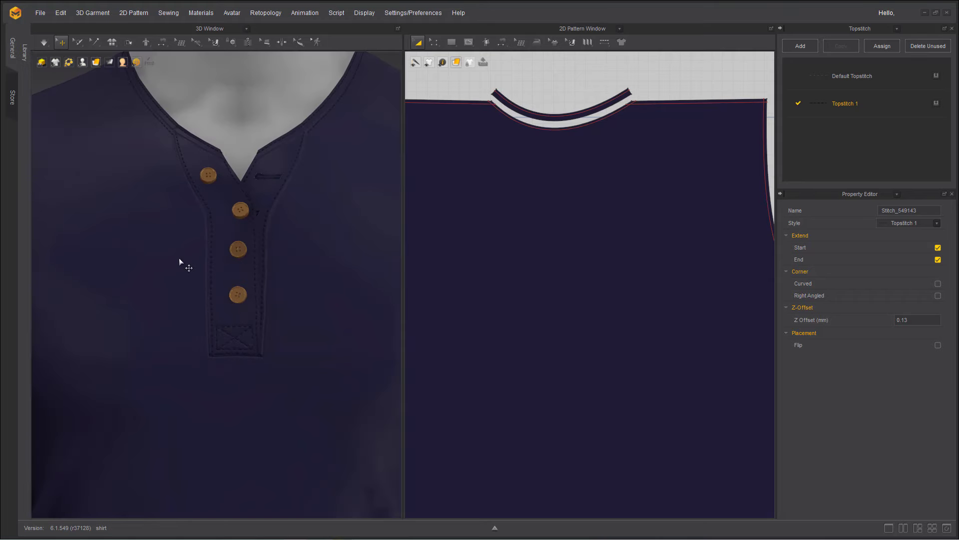
right_drag(167, 274, 215, 268)
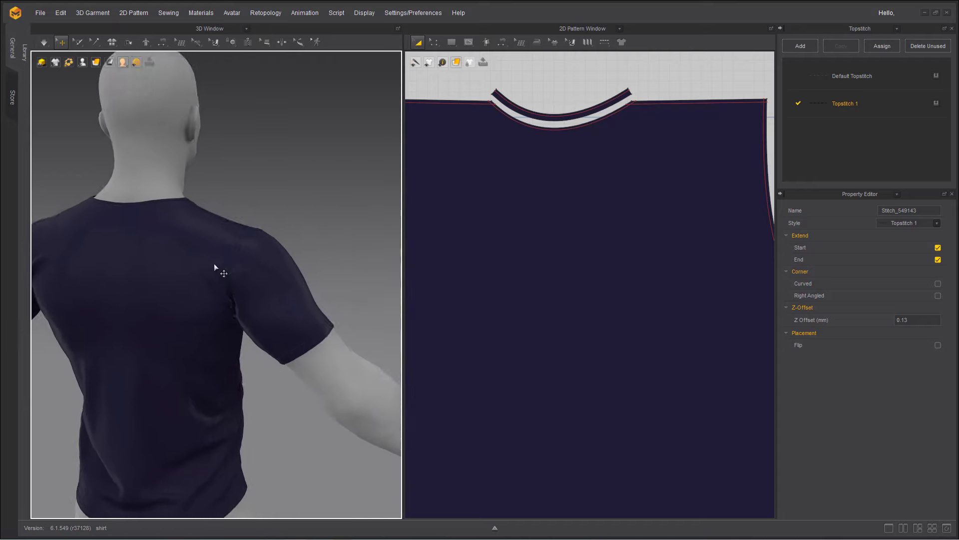
scroll(278, 274, up, 8)
scroll(302, 272, down, 6)
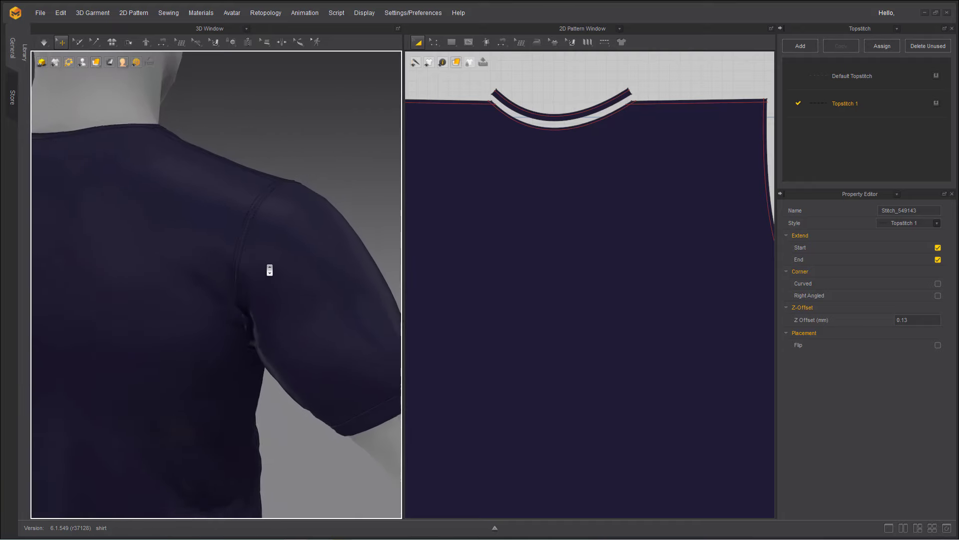
right_drag(257, 270, 43, 244)
right_drag(203, 221, 253, 285)
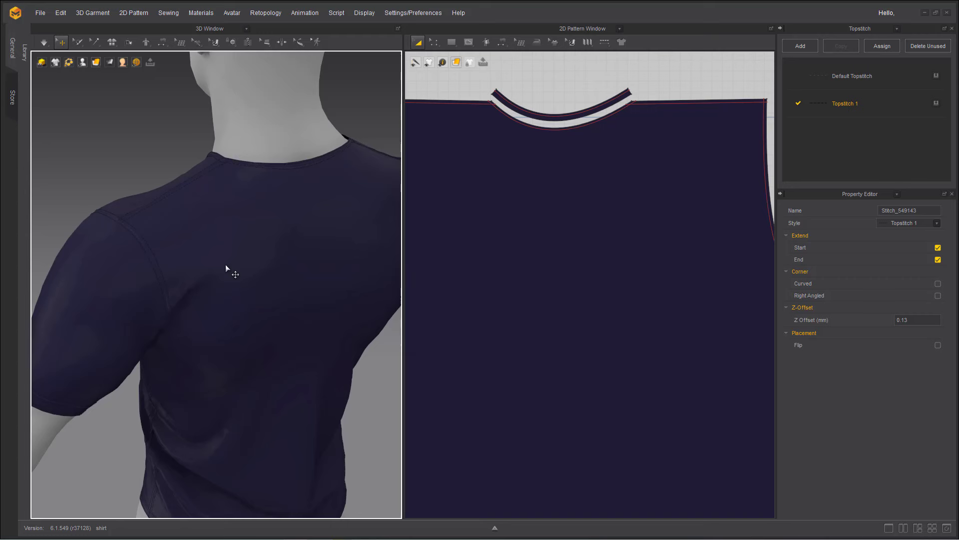
right_drag(958, 330, 482, 212)
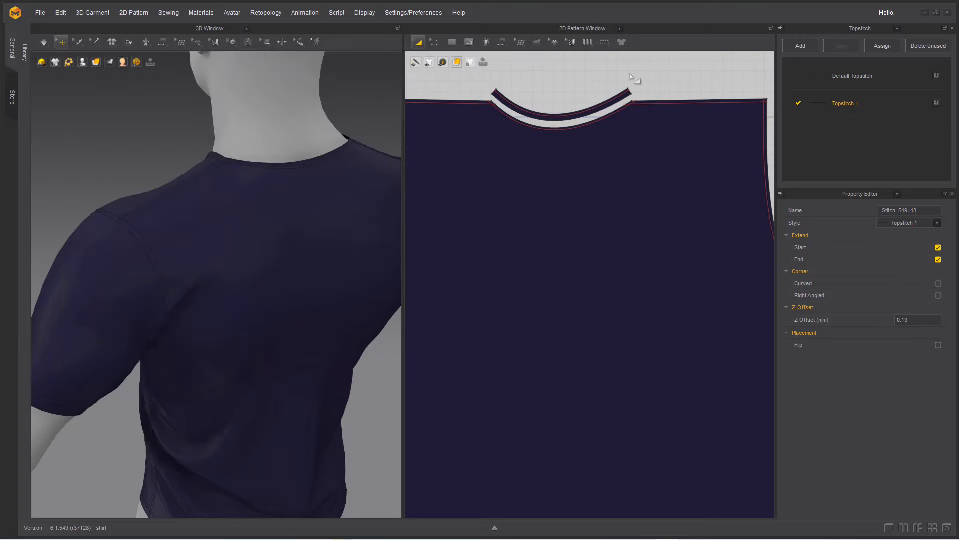
scroll(190, 287, down, 3)
right_drag(156, 331, 343, 302)
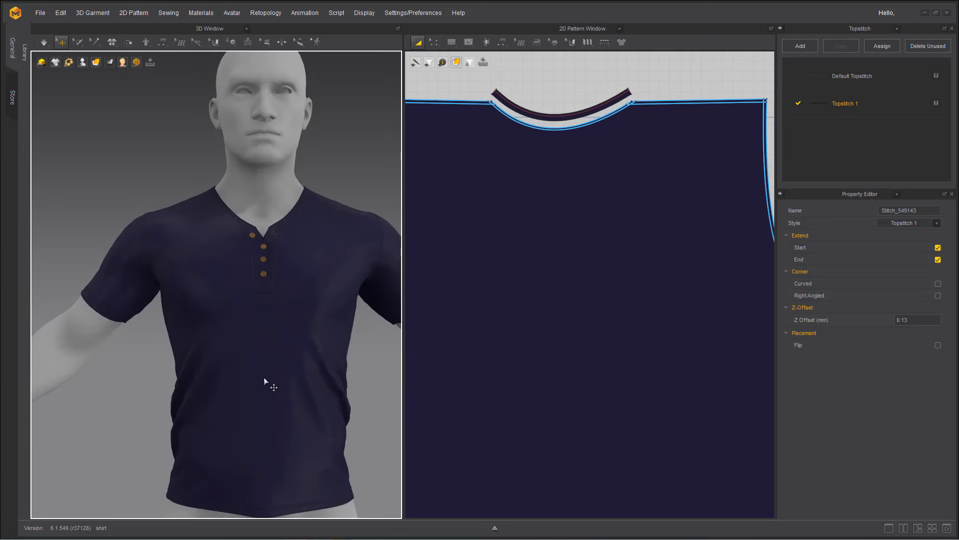
scroll(265, 380, down, 5)
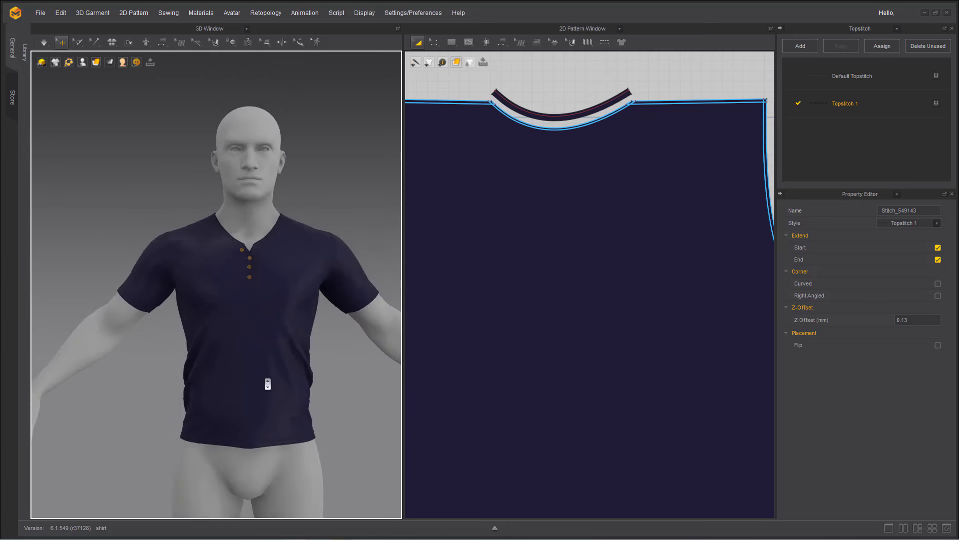
scroll(267, 384, up, 5)
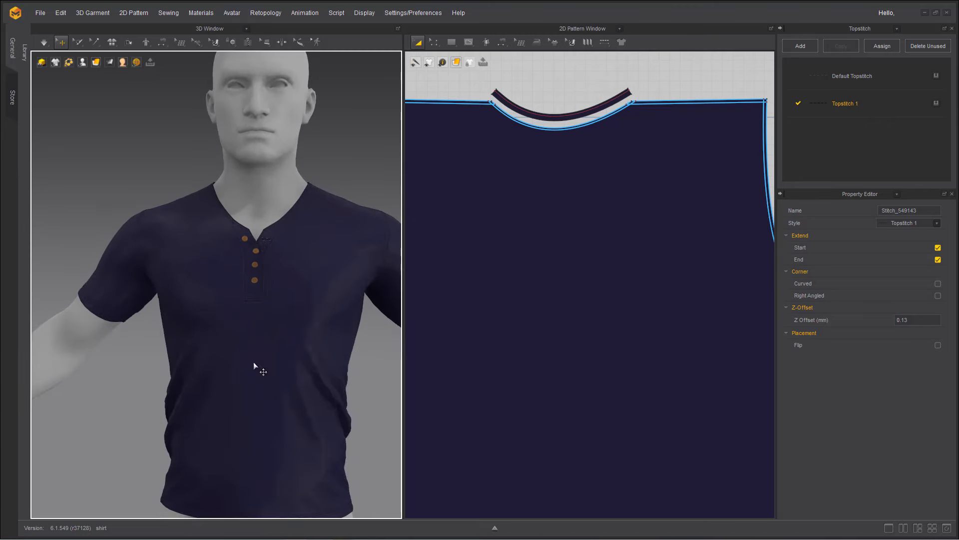
scroll(285, 350, up, 4)
scroll(313, 358, down, 1)
middle_drag(313, 359, 298, 351)
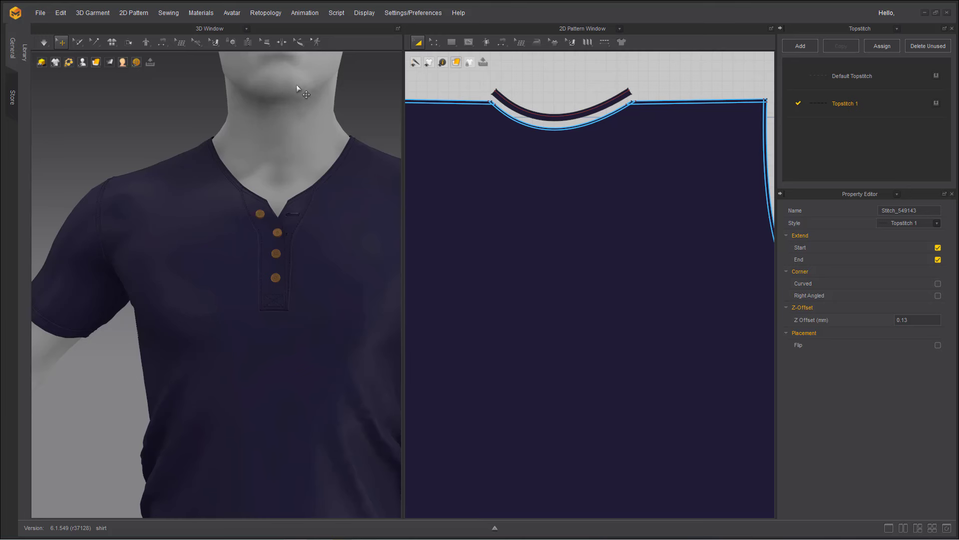
key(q)
key(space)
scroll(254, 258, up, 5)
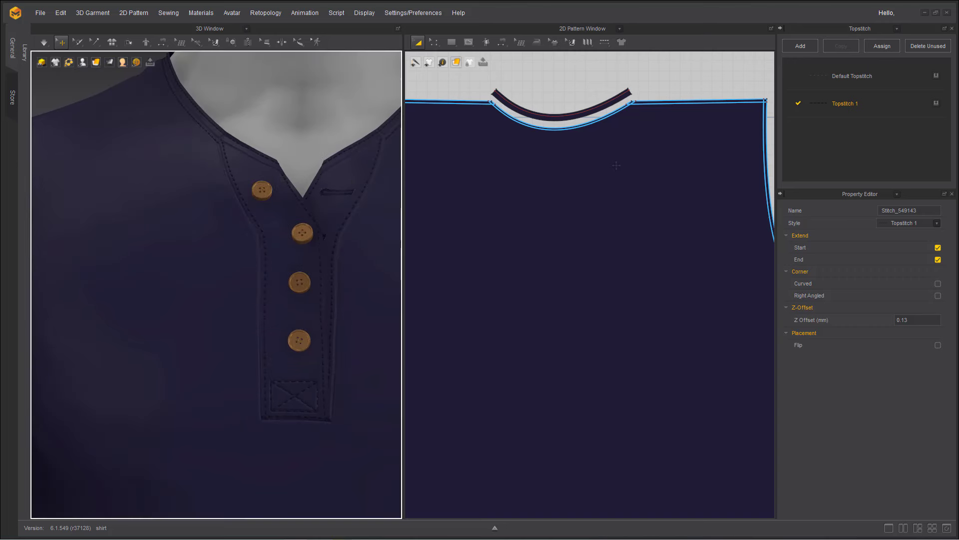
Try a stitch space of 1.0 mm for Topstitch 1 and check it on the placket
click(845, 107)
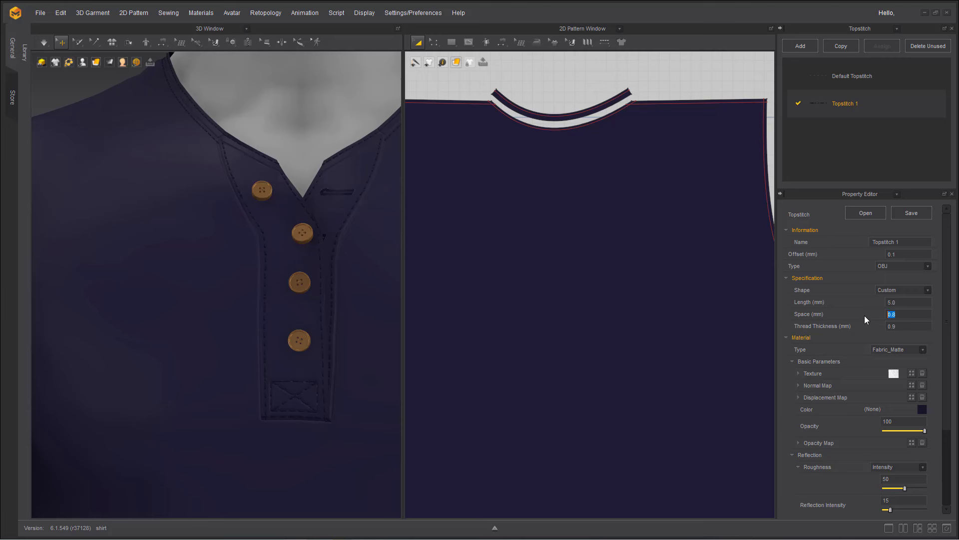
key(Return)
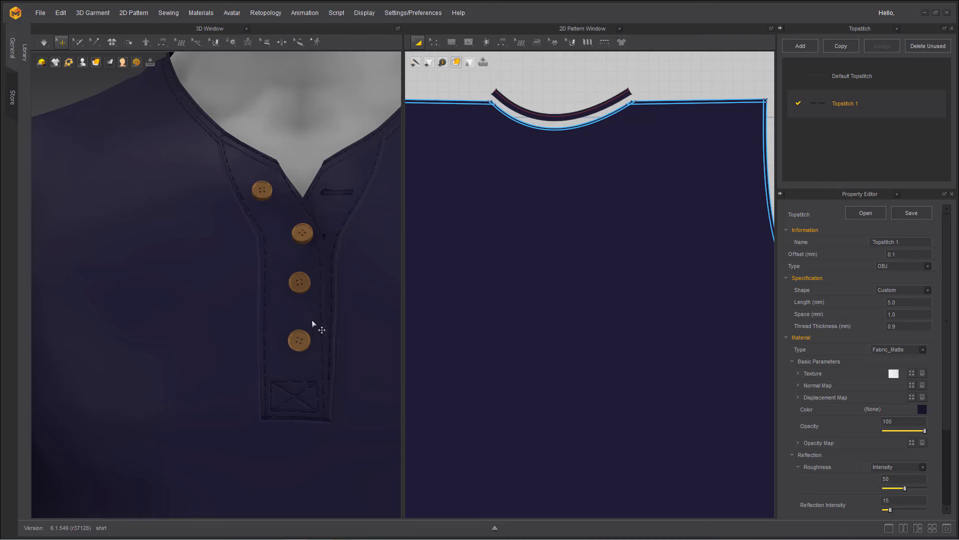
scroll(313, 324, up, 3)
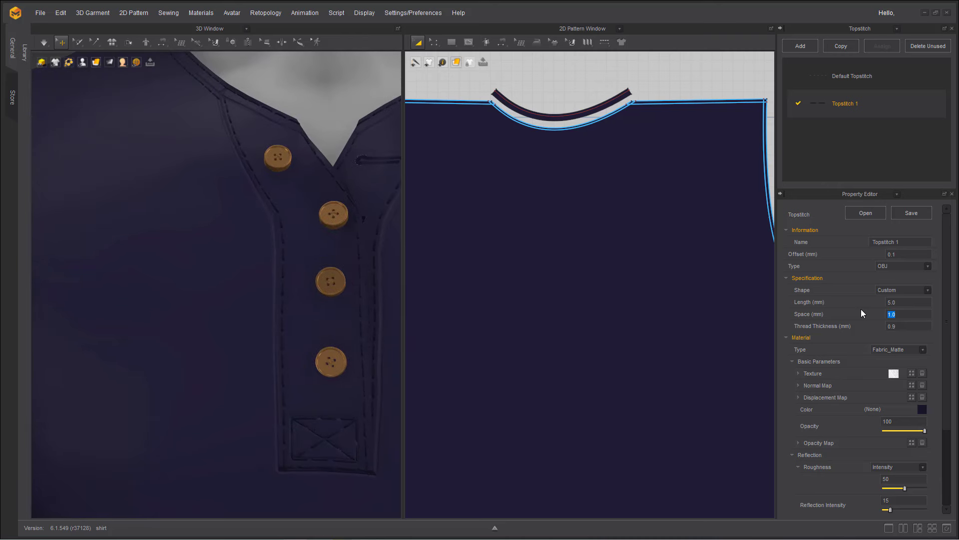
Set Topstitch 1's stitch space to 0.6 mm and its thread thickness to 1.1 mm
key(BackSpace)
key(Return)
scroll(323, 322, down, 3)
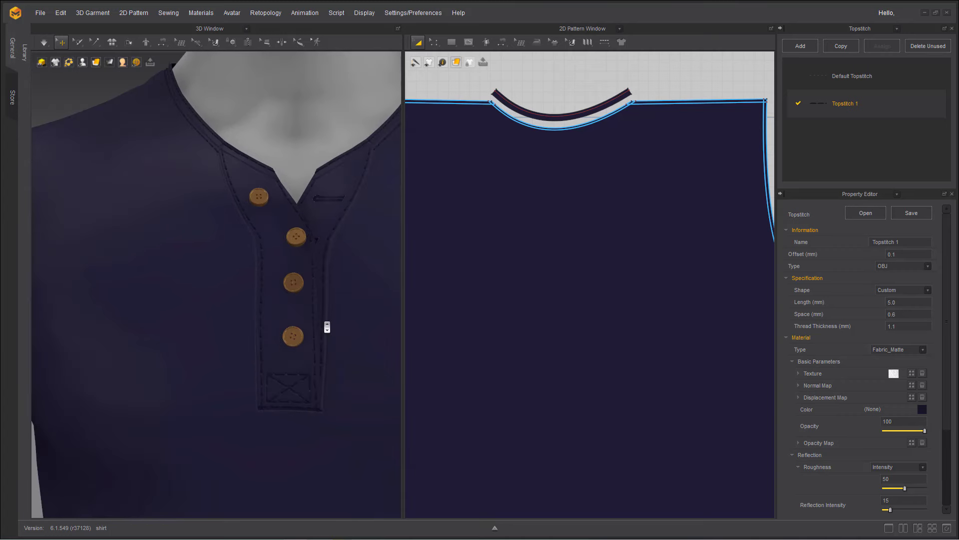
Set the particle distance of all the shirt's pattern pieces to 10 mm
click(314, 240)
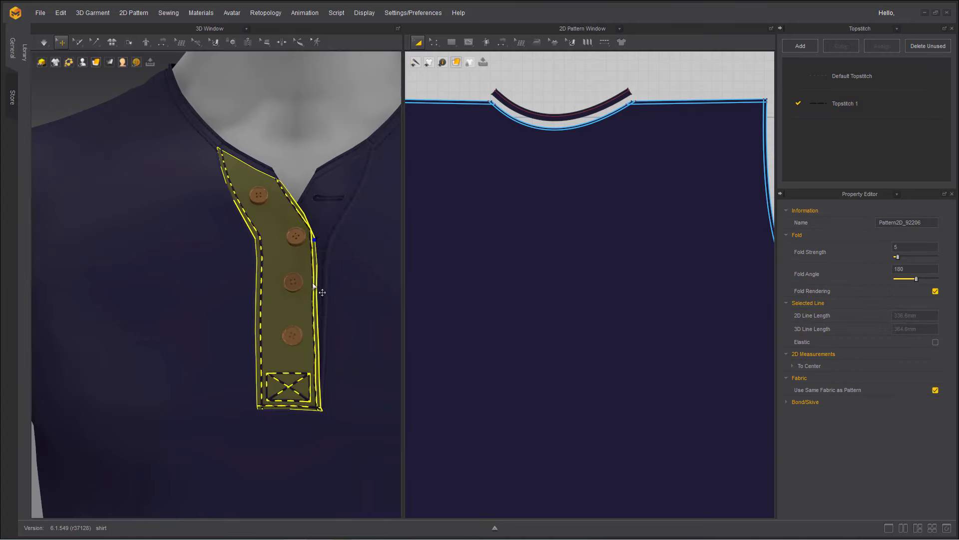
scroll(314, 286, down, 3)
click(268, 199)
scroll(268, 198, down, 3)
scroll(485, 234, down, 8)
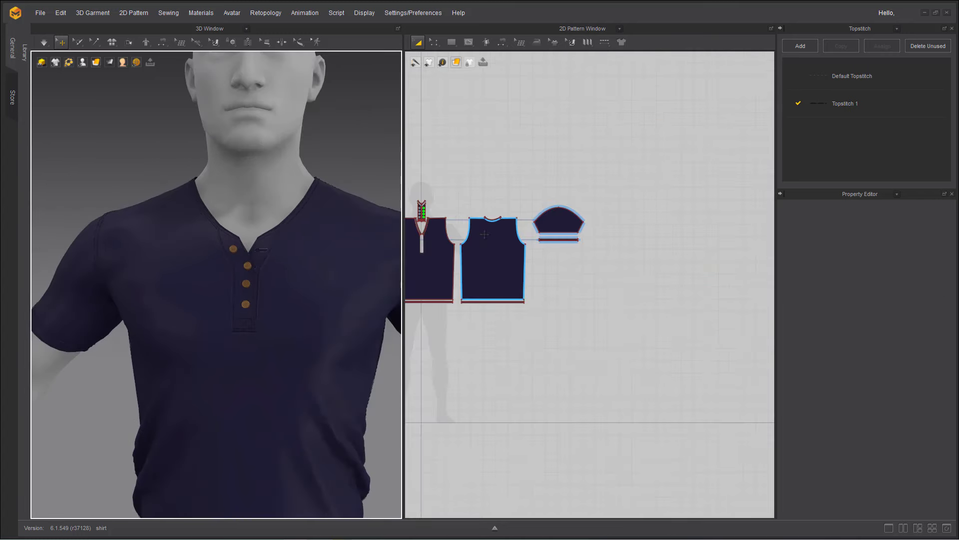
middle_drag(480, 261, 579, 288)
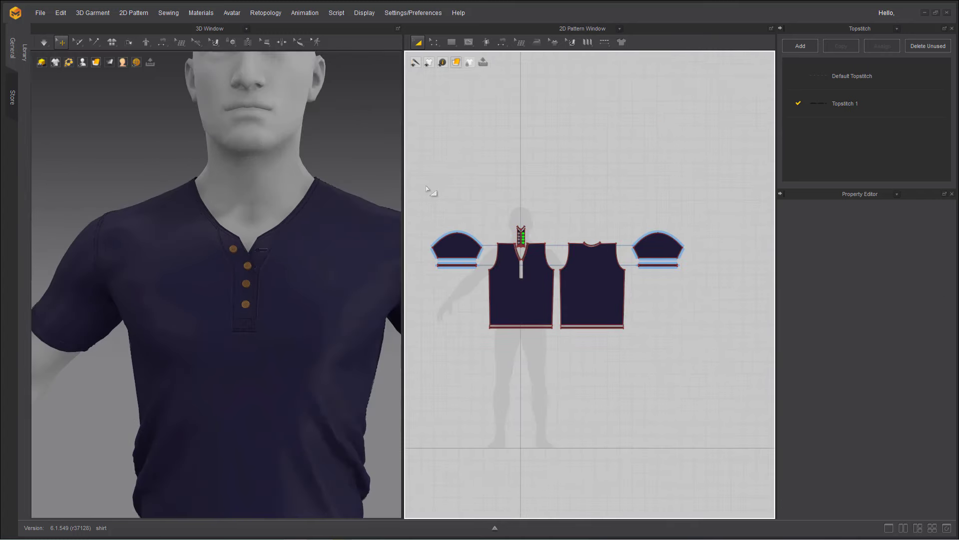
drag(425, 184, 727, 393)
click(917, 379)
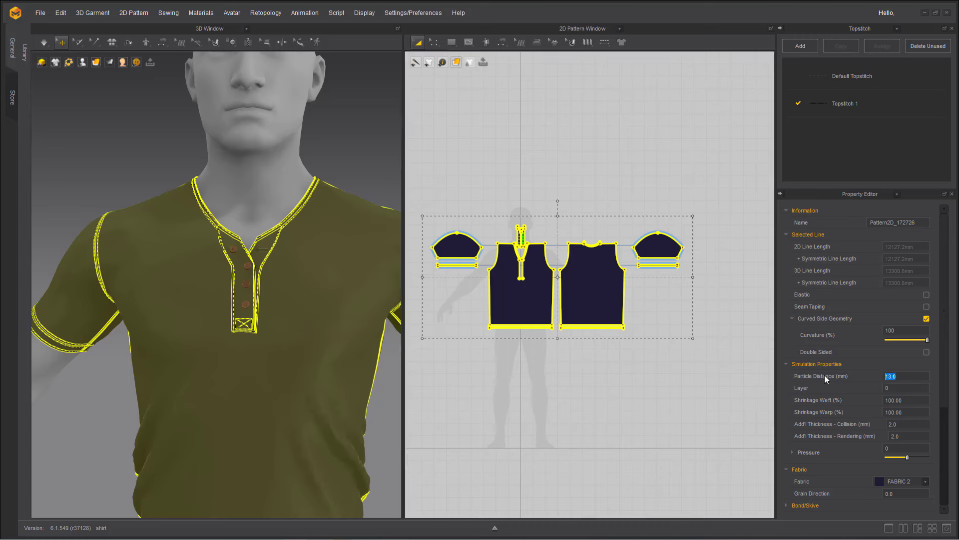
text(10)
key(Return)
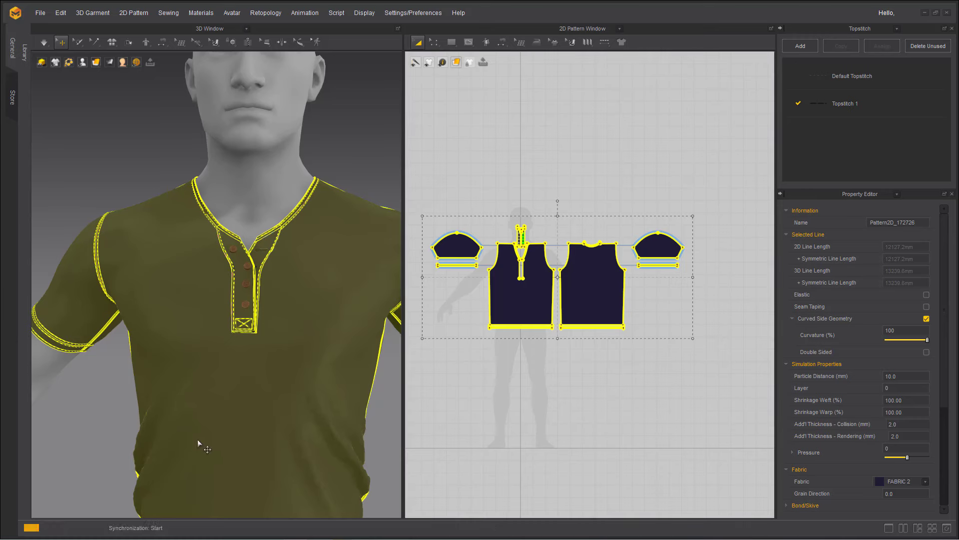
Simulate the shirt on the avatar with the finer mesh and clear the pattern selection
key(space)
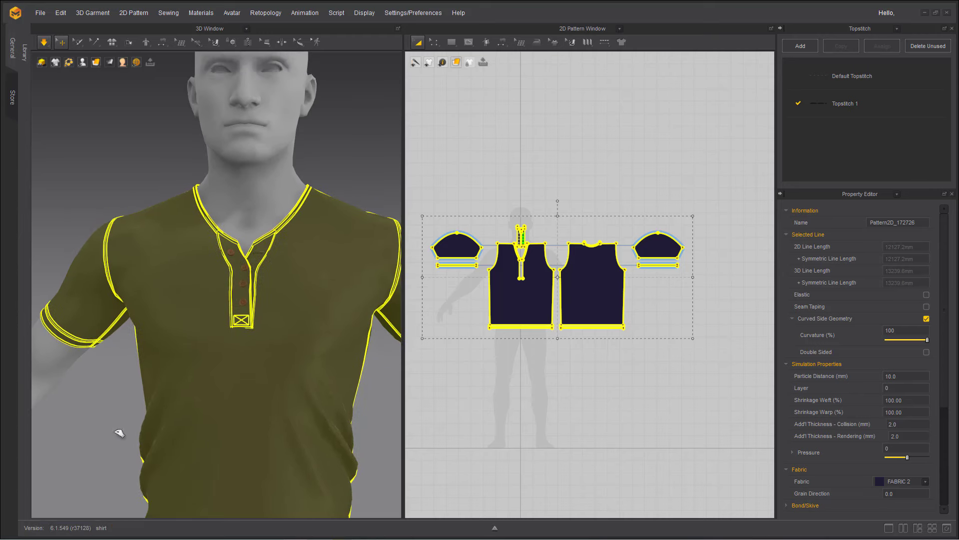
click(118, 431)
middle_drag(194, 394, 202, 375)
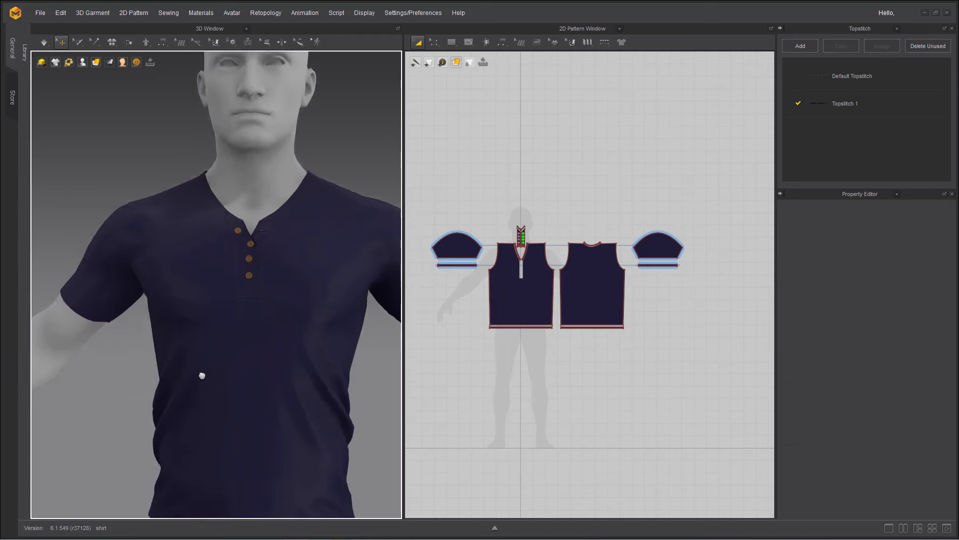
scroll(225, 377, down, 6)
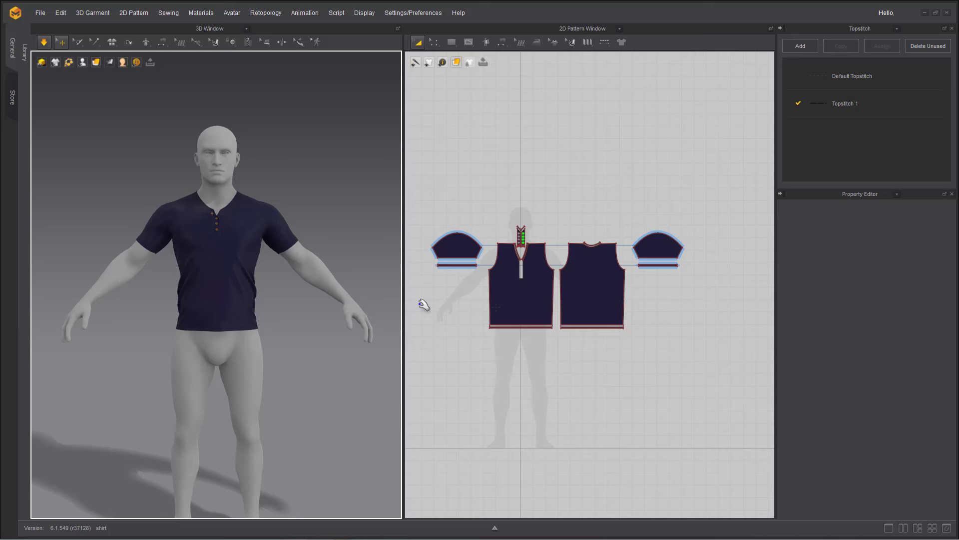
Examine the front body, back and sleeve pieces in the pattern layout alongside the draped shirt
click(514, 290)
scroll(505, 279, down, 6)
scroll(506, 281, up, 2)
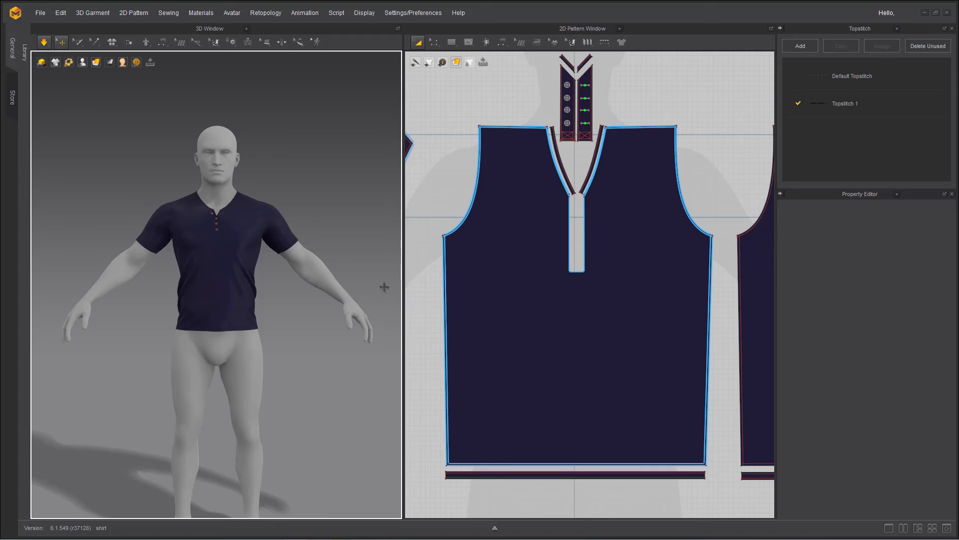
scroll(450, 258, up, 2)
scroll(451, 257, up, 3)
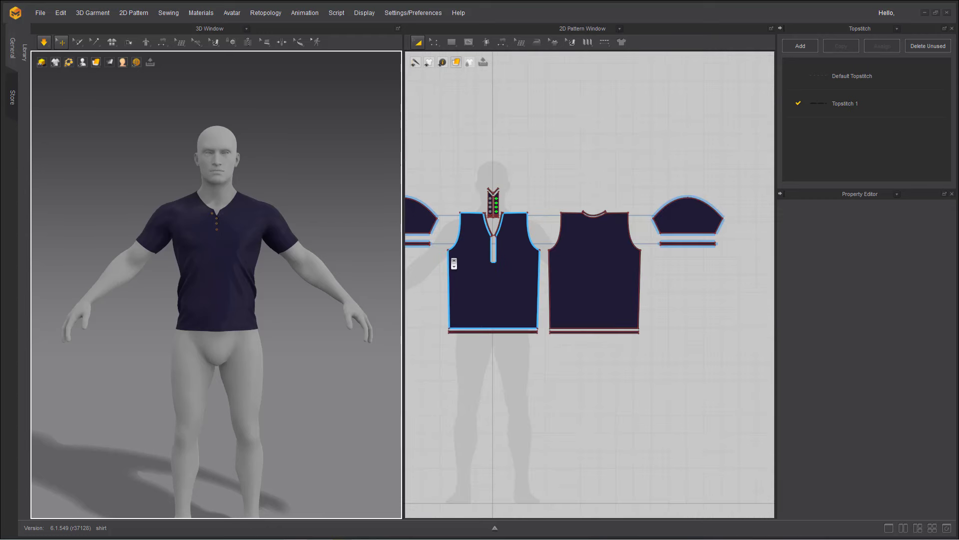
middle_drag(522, 266, 486, 273)
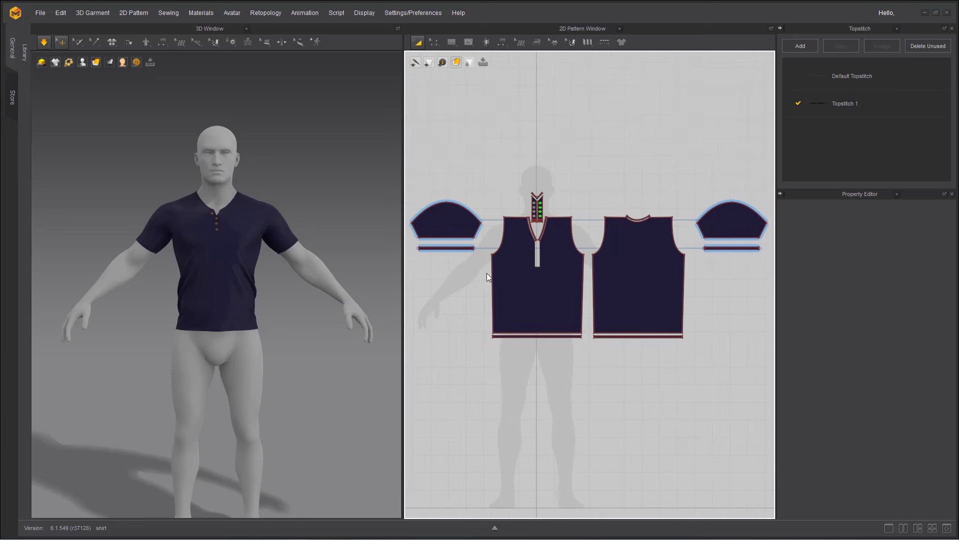
click(435, 239)
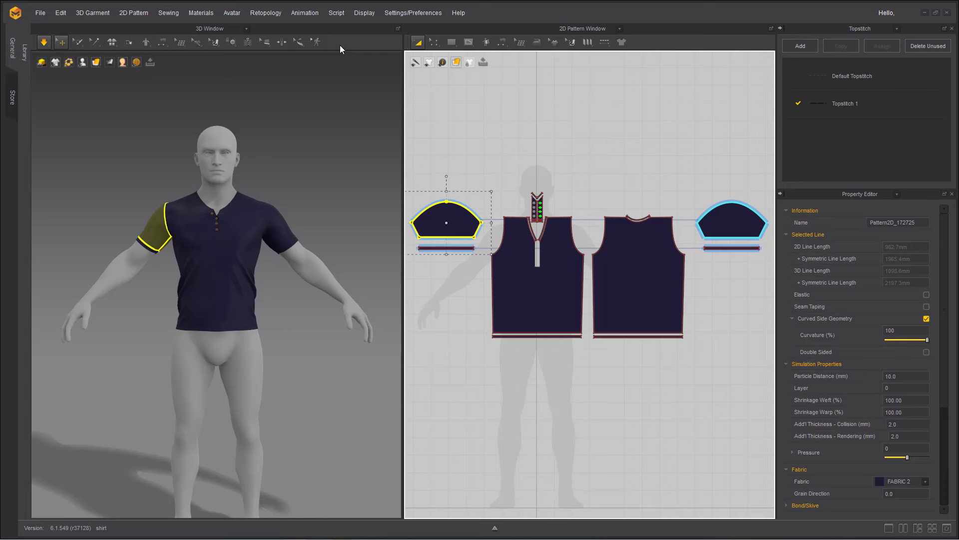
click(324, 205)
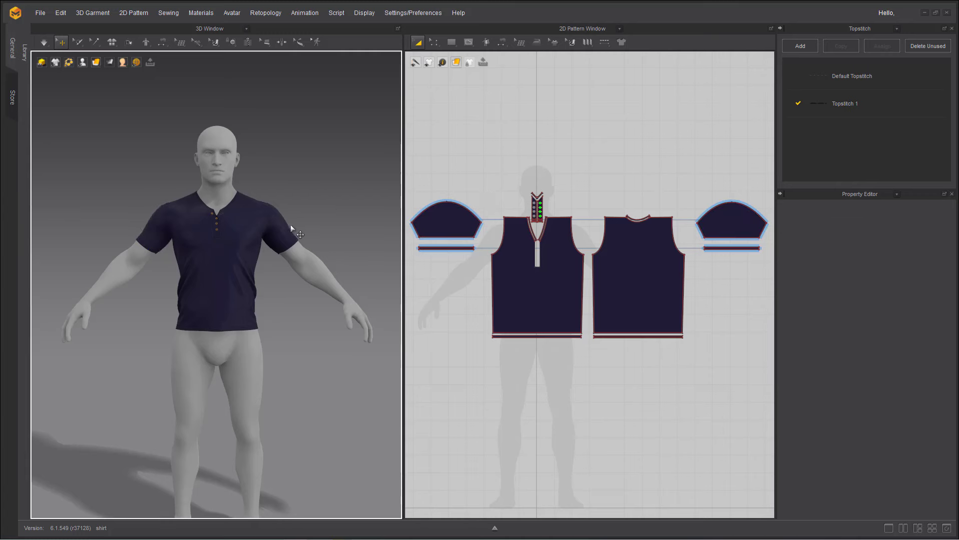